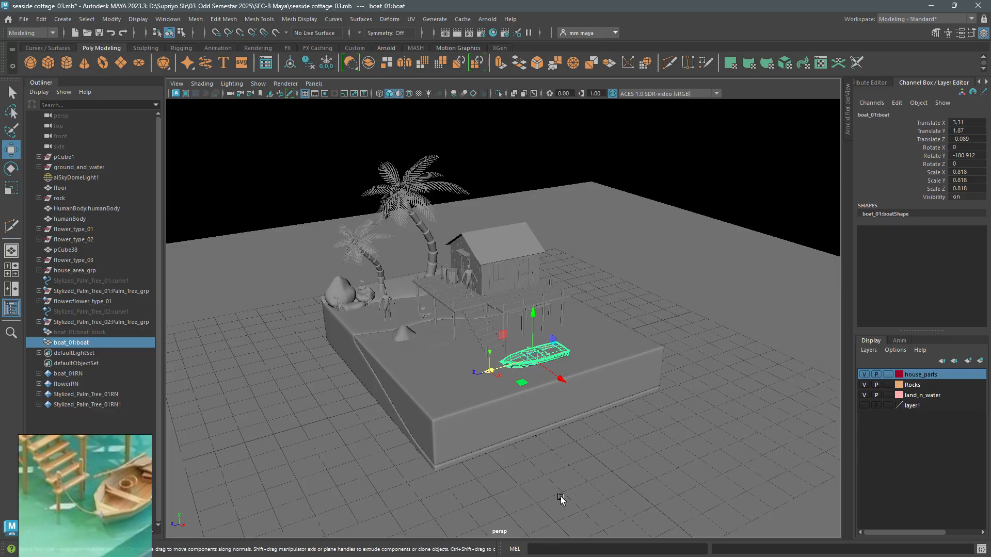
scroll(92, 493, "down", 2)
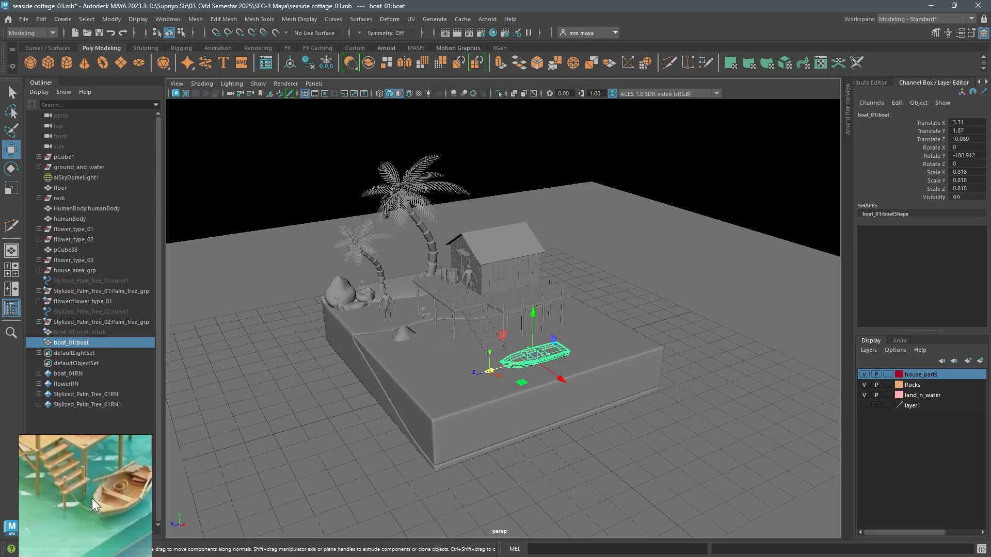
scroll(93, 491, "down", 5)
middle_click_drag(93, 490, 91, 485)
scroll(89, 485, "up", 2)
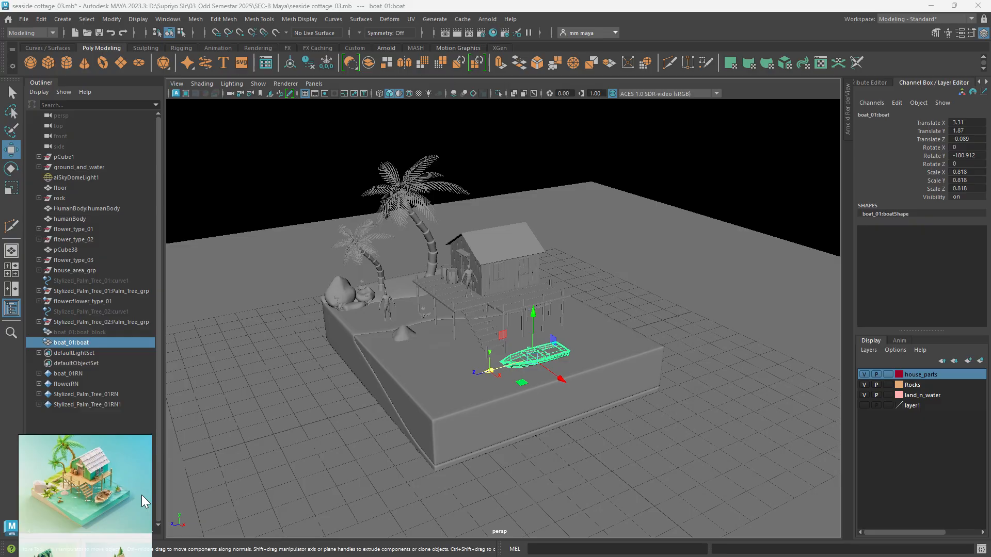
left_click(166, 20)
mouse_move(219, 101)
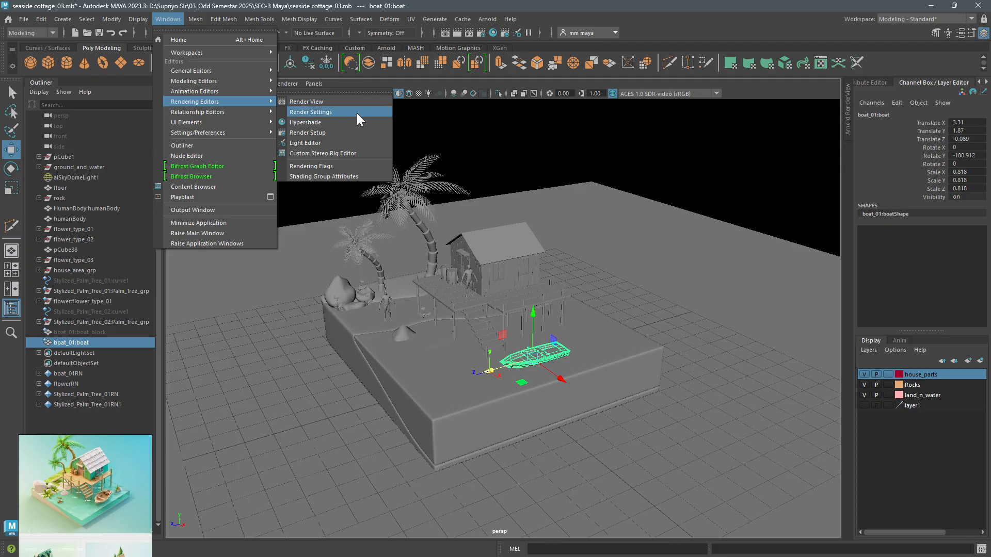
left_click(351, 132)
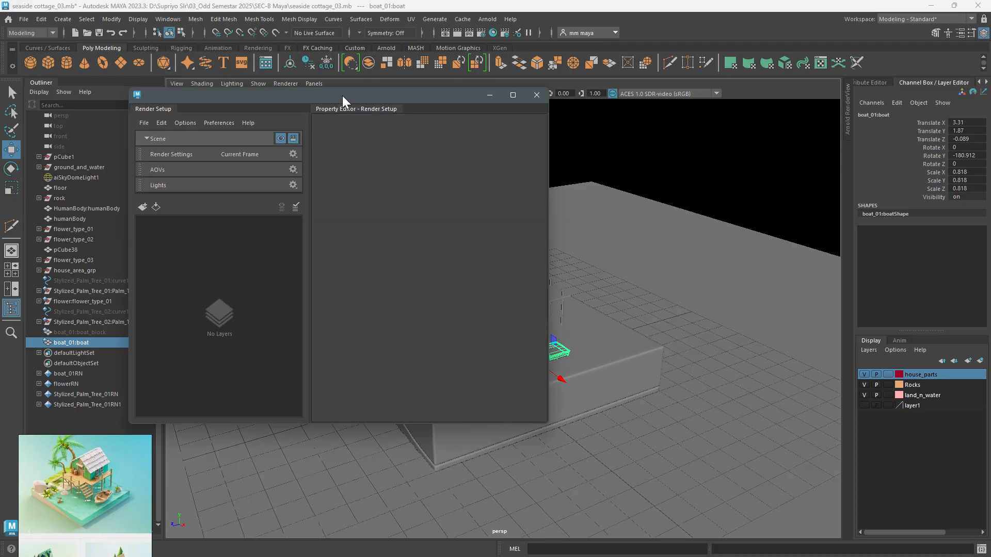
left_click(537, 94)
- Set the render image size to 1024 pixels wide and 1024 pixels high in the Render Settings, and close them
left_click(167, 19)
mouse_move(203, 101)
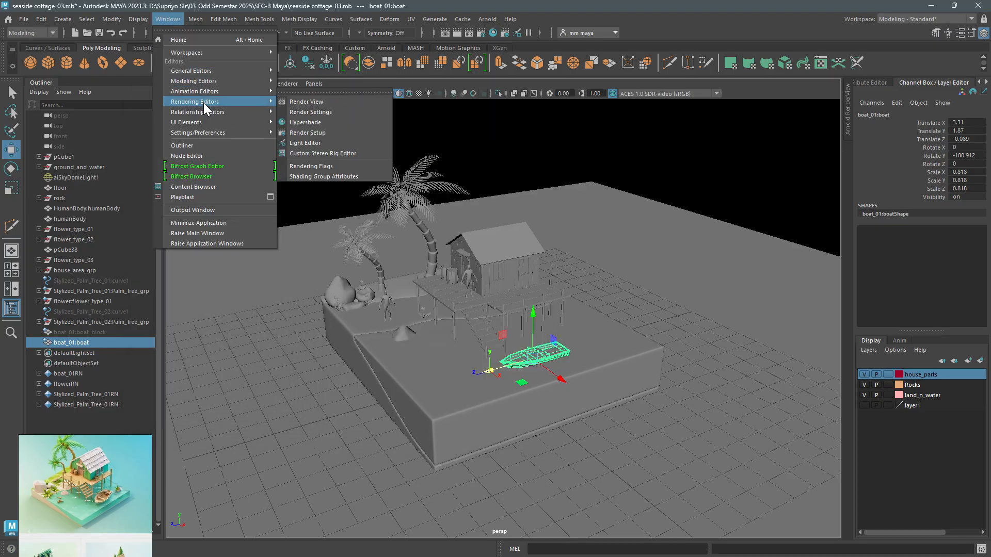
left_click(307, 113)
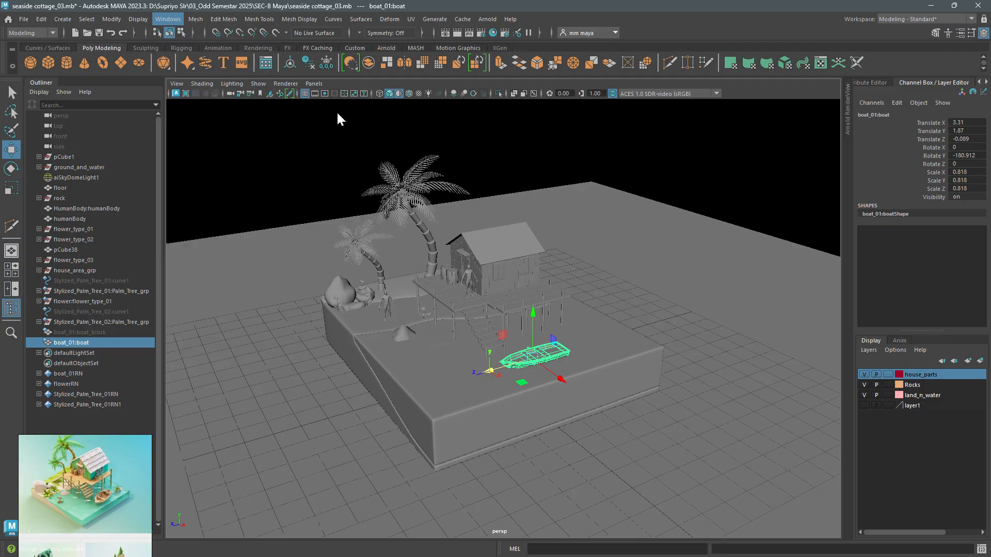
left_click_drag(265, 93, 627, 106)
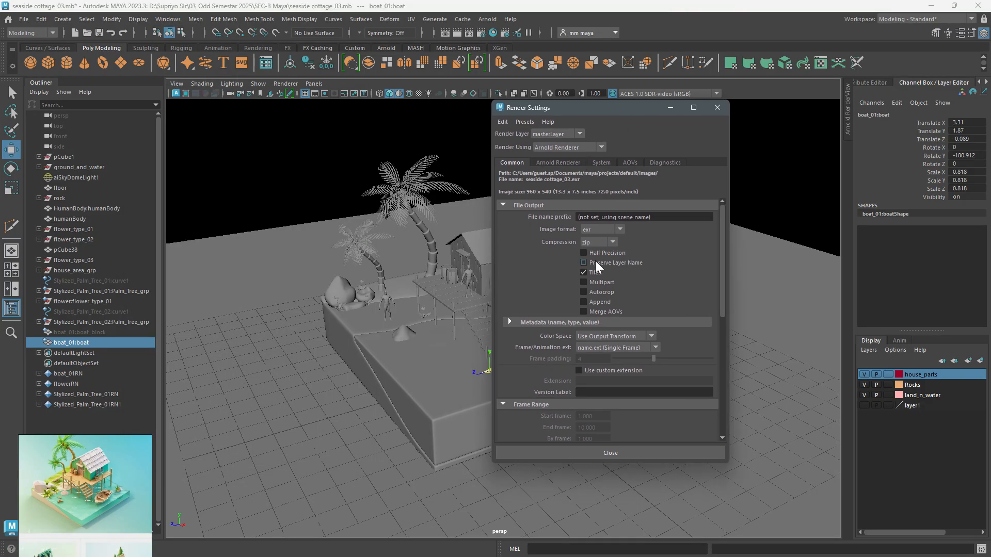
scroll(595, 287, "down", 10)
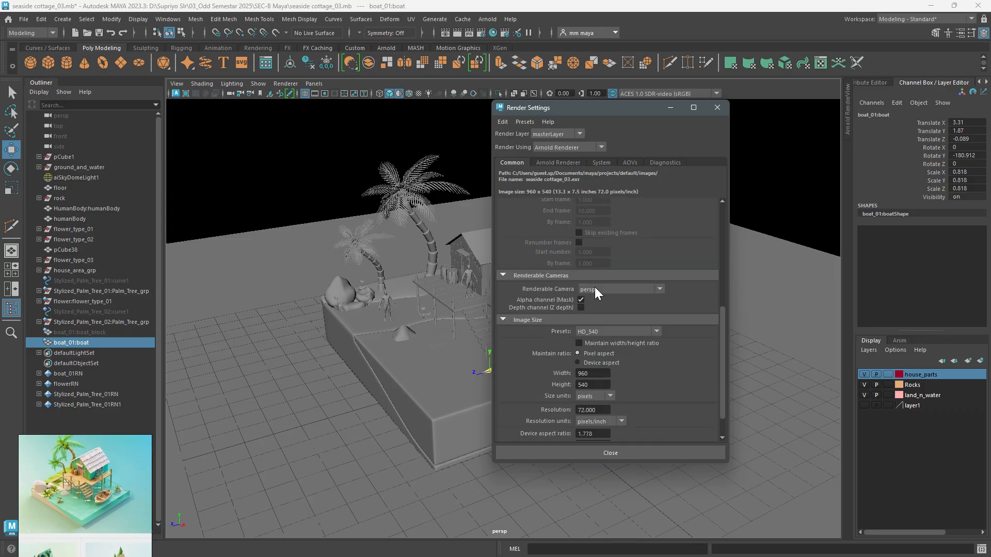
left_click(602, 343)
left_click_drag(602, 344, 579, 343)
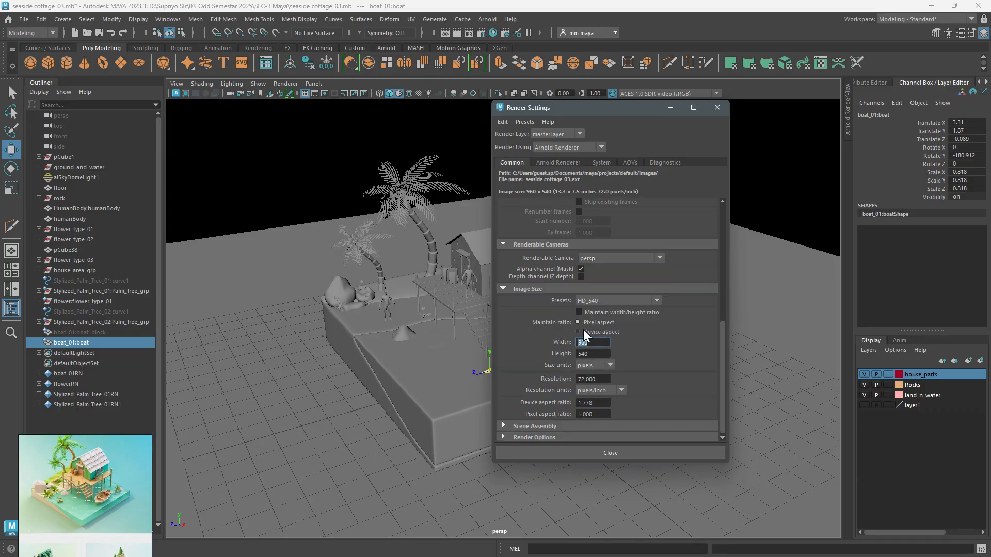
type("1024")
key("Tab")
type("1")
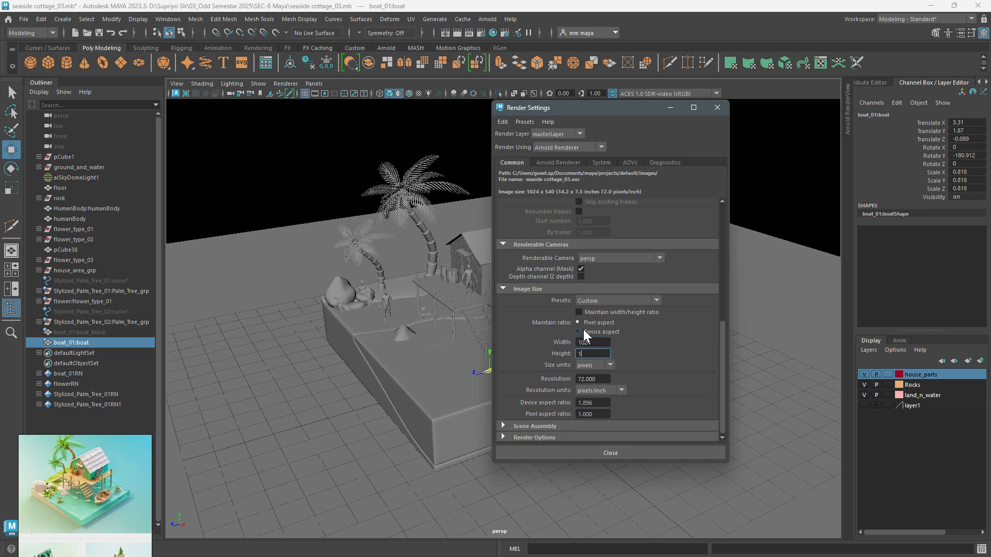
type("024")
key("Return")
left_click_drag(595, 342, 581, 342)
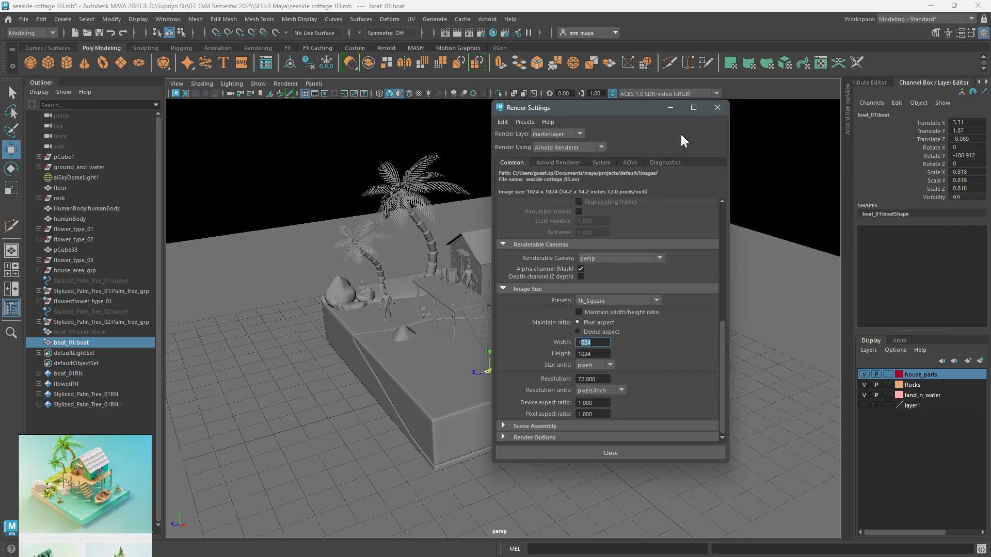
left_click(717, 108)
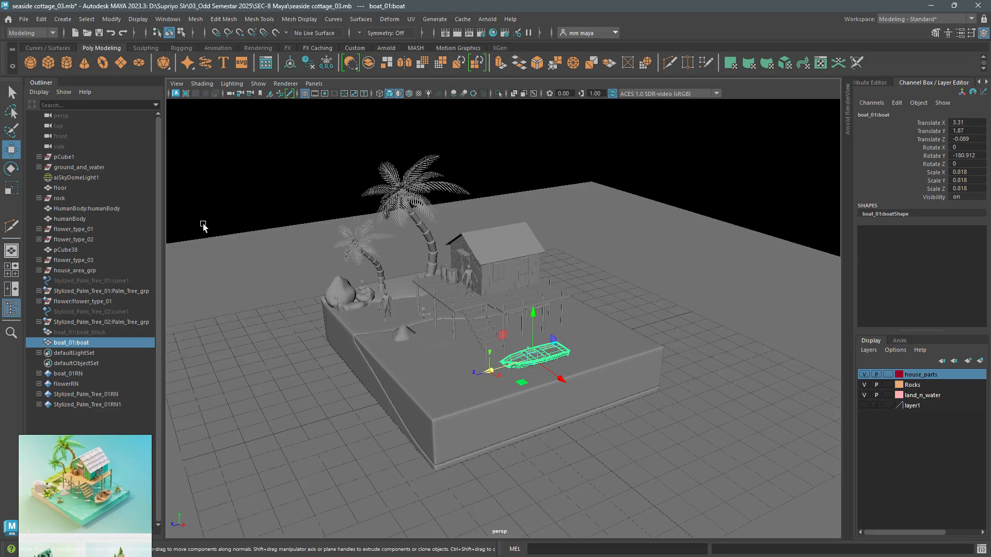
left_click(313, 83)
mouse_move(351, 93)
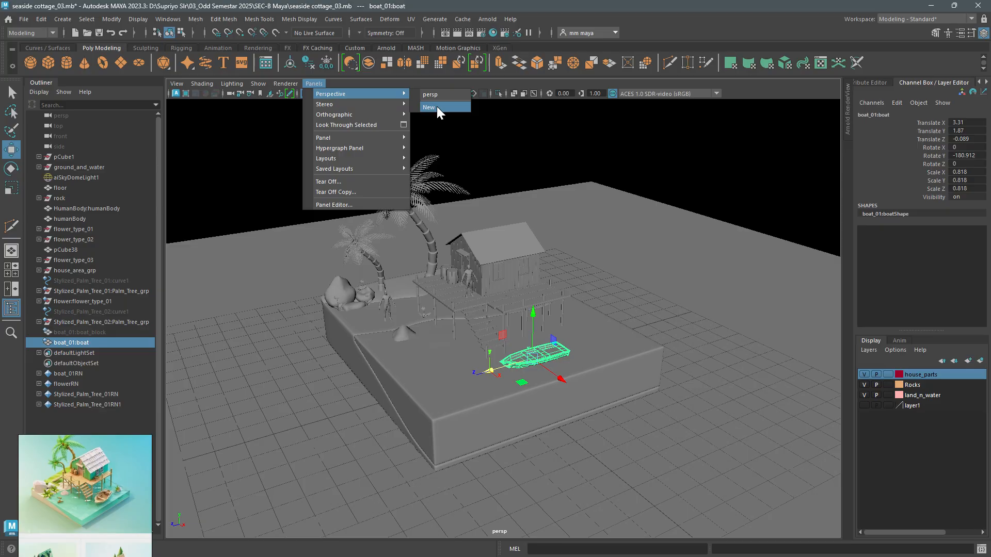
left_click(62, 19)
mouse_move(109, 89)
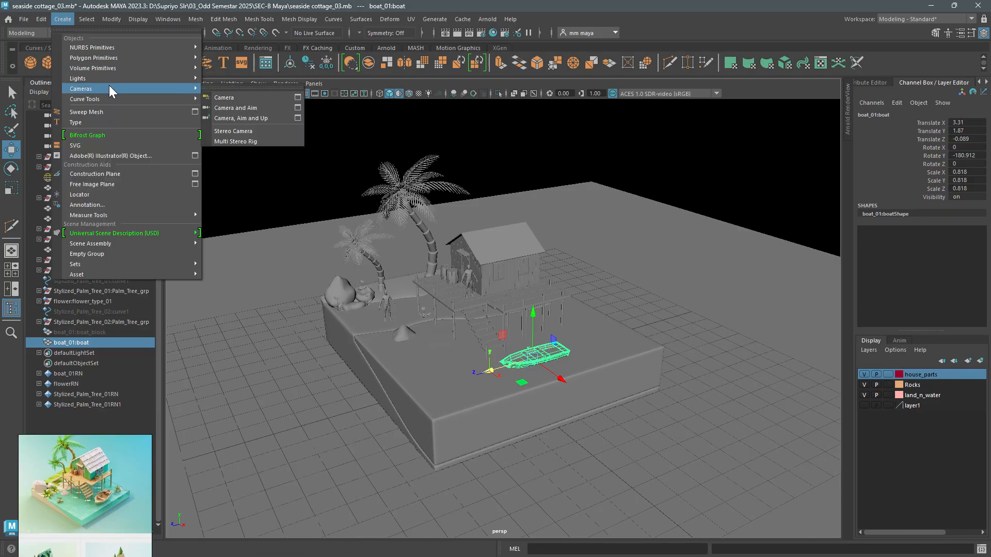
left_click(320, 79)
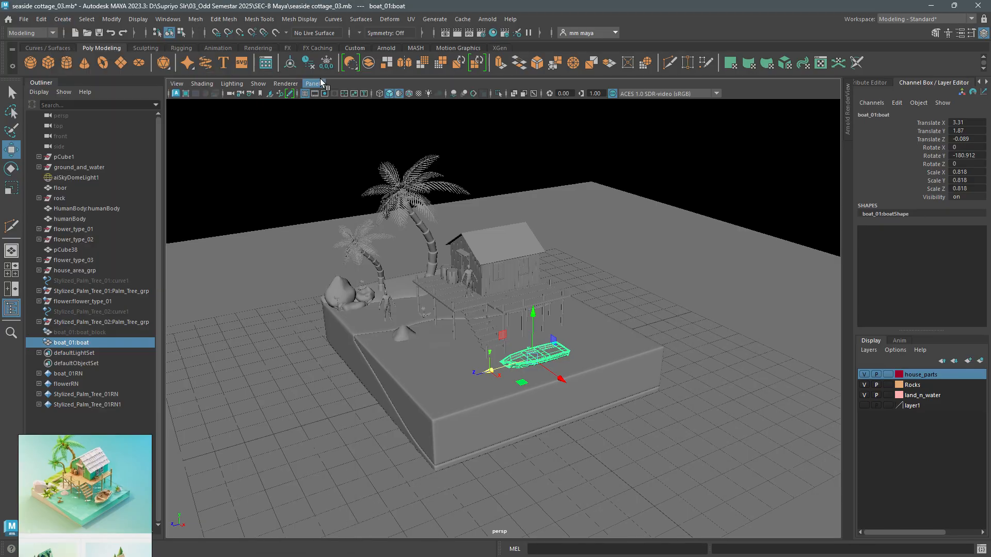
left_click(319, 83)
mouse_move(324, 93)
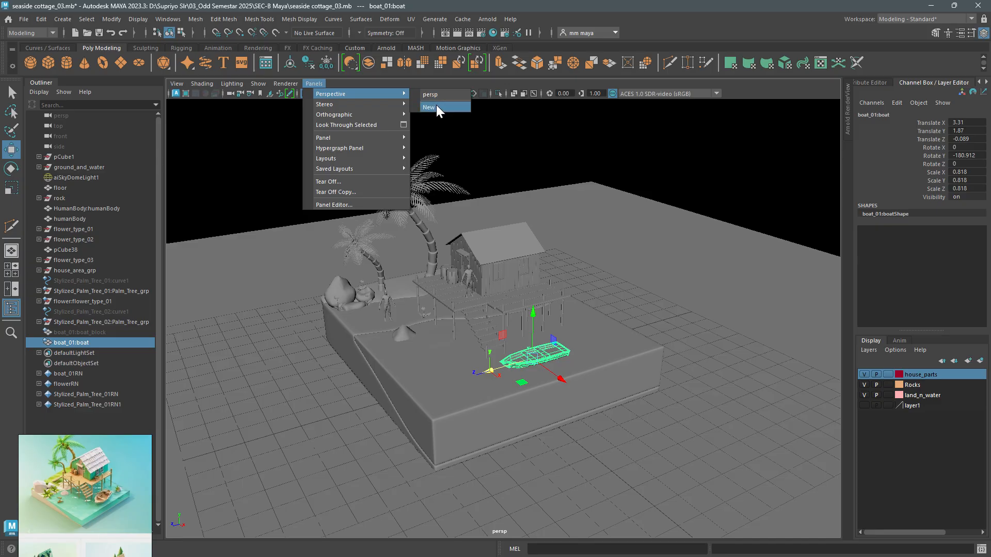
left_click(436, 105)
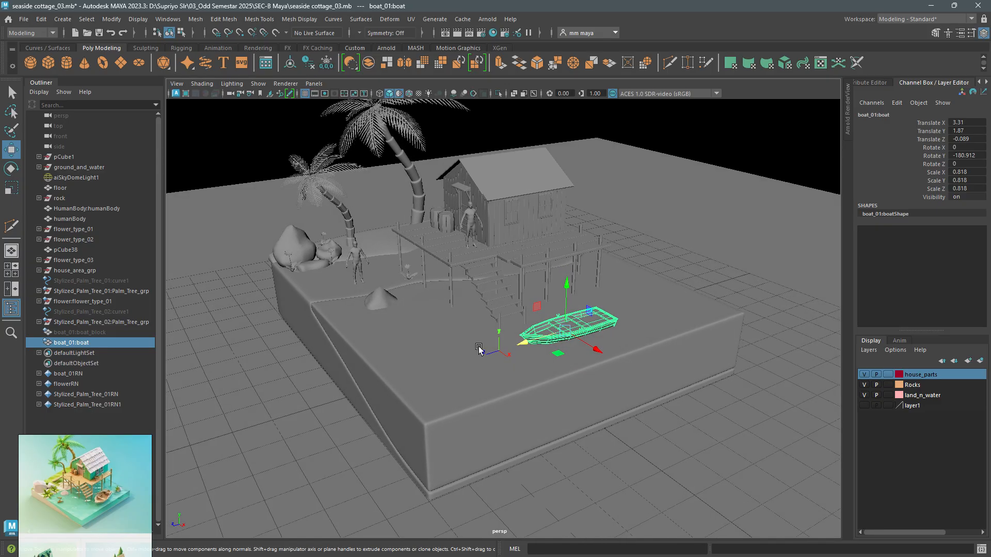
- Create a camera from the current perspective view and rename it Render_CAM
left_click(177, 84)
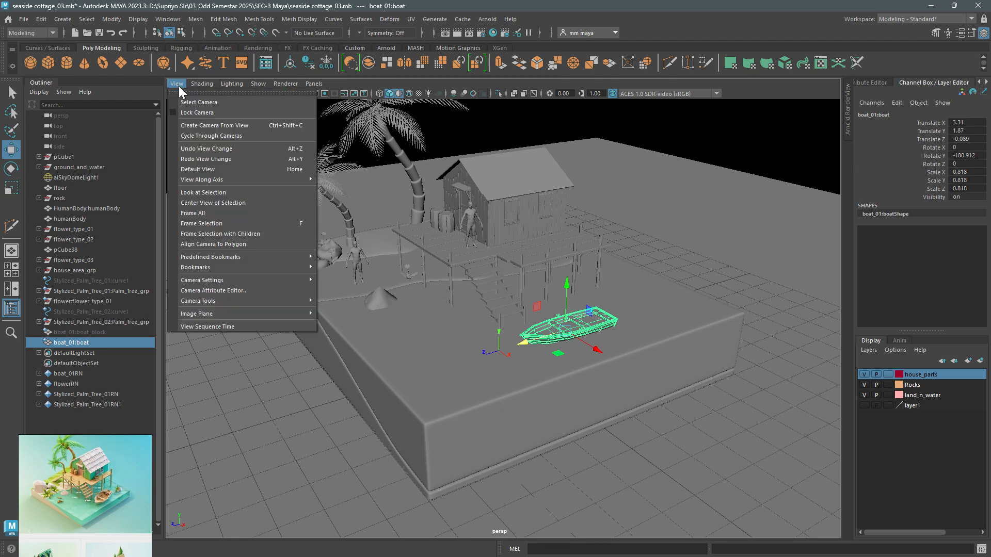
left_click(217, 125)
double_click(64, 354)
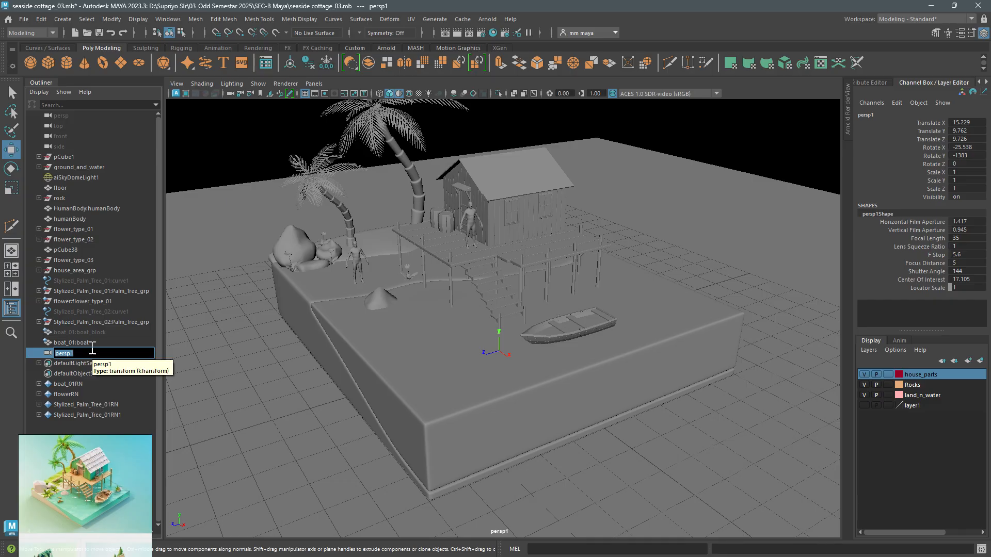
type("RE")
key("BackSpace")
type("ender_CAM")
key("Return")
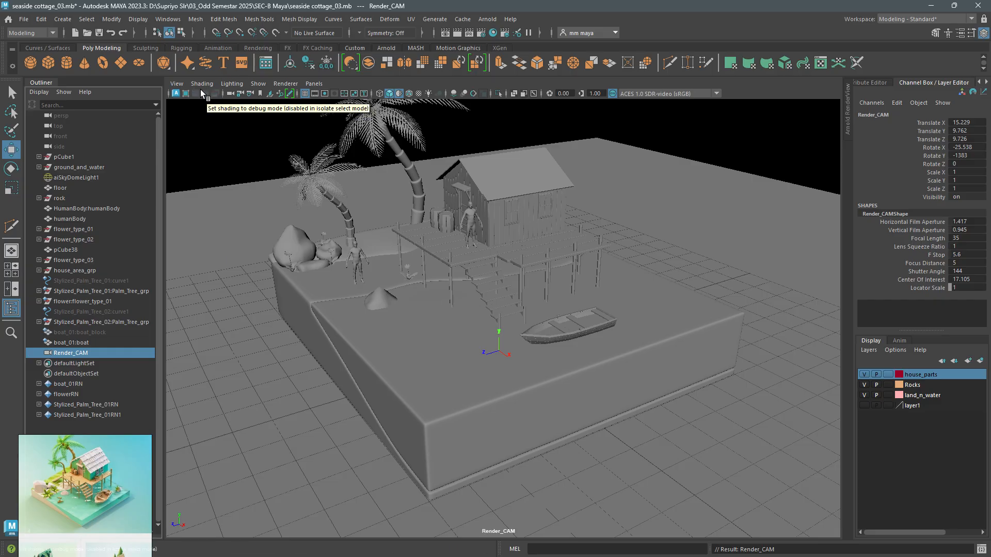
- Turn on the Resolution Gate for the Render_CAM view
left_click(178, 83)
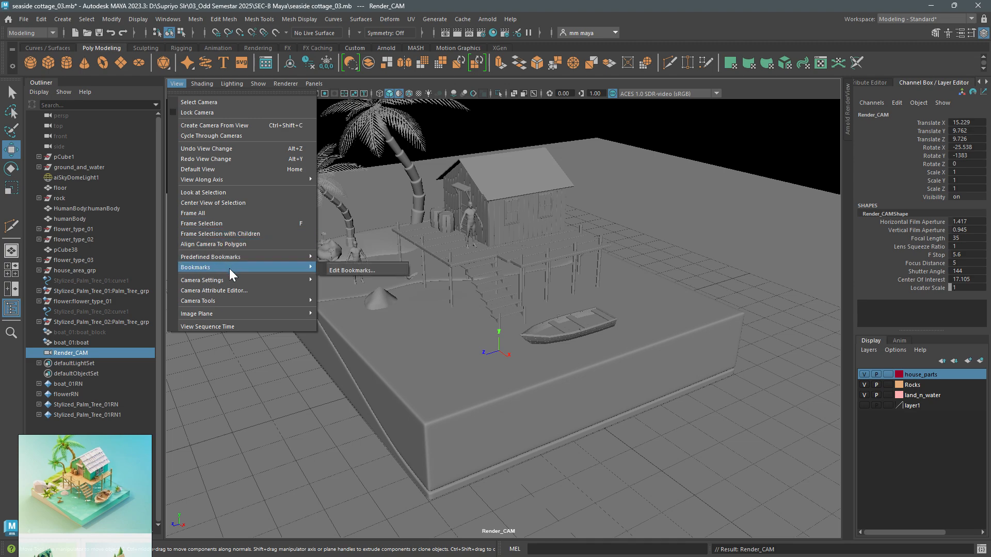
mouse_move(235, 280)
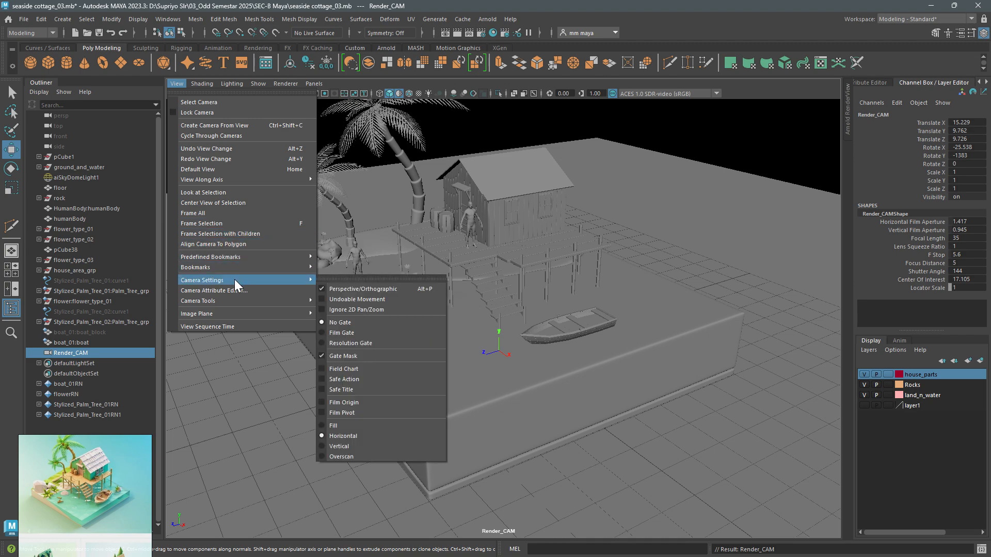
left_click(382, 343)
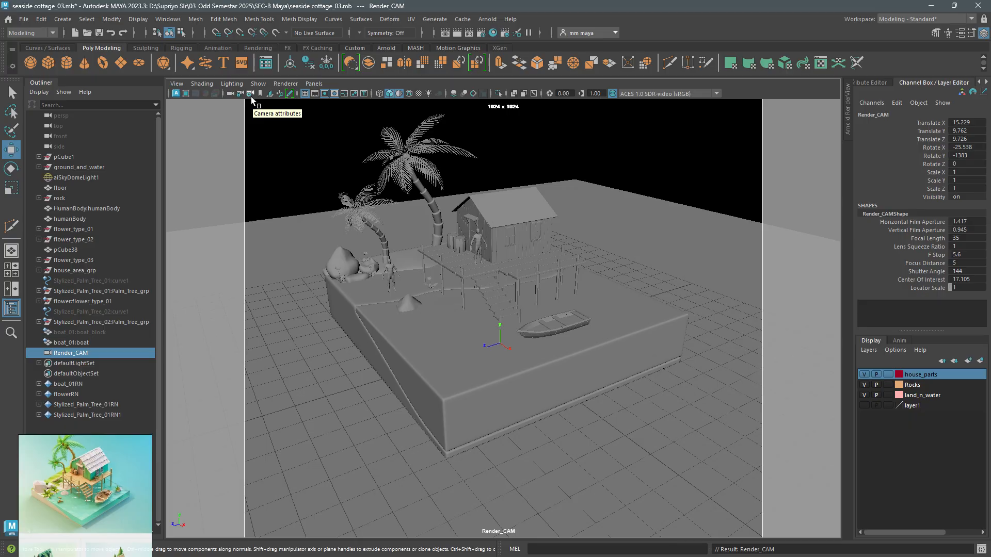
- Set the Overscan in Render_CAM's display options to 1.4
left_click(60, 354)
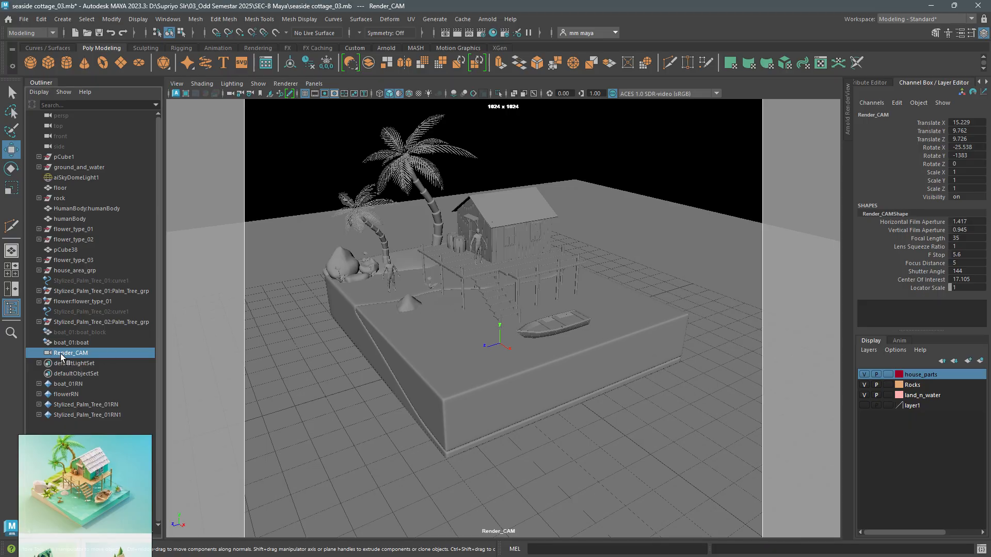
key("ctrl+a")
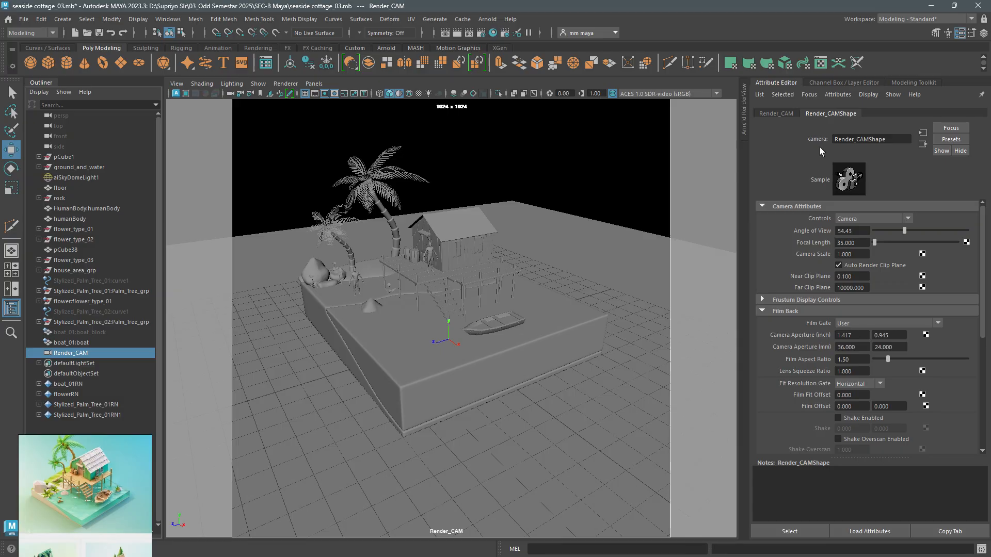
scroll(829, 344, "down", 5)
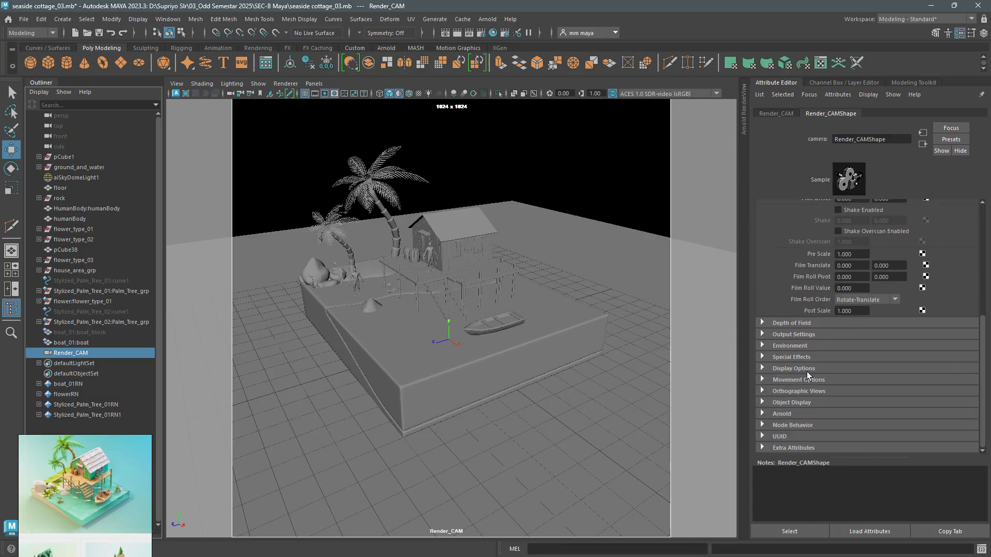
left_click(807, 369)
scroll(806, 371, "down", 4)
left_click(853, 358)
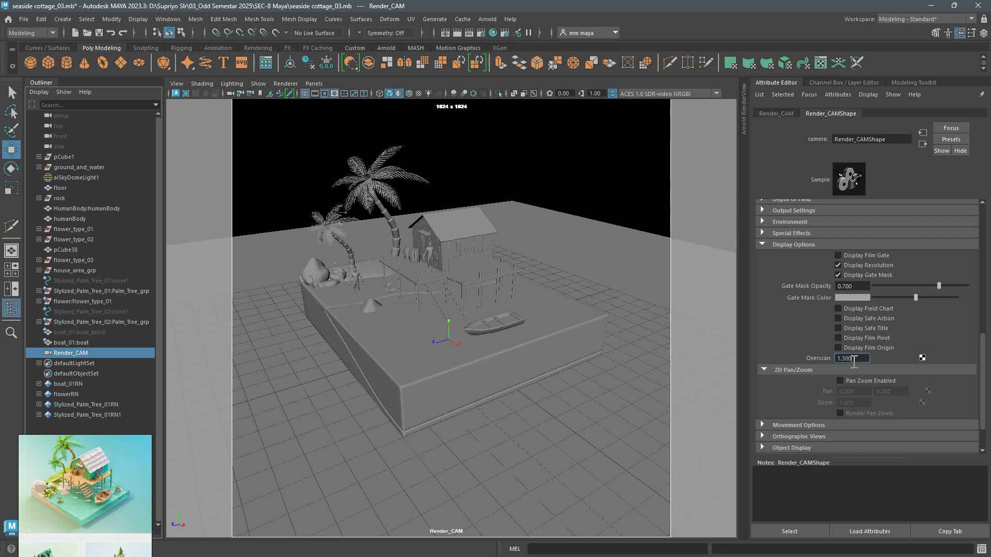
left_click_drag(854, 359, 836, 360)
type("1.4")
key("Return")
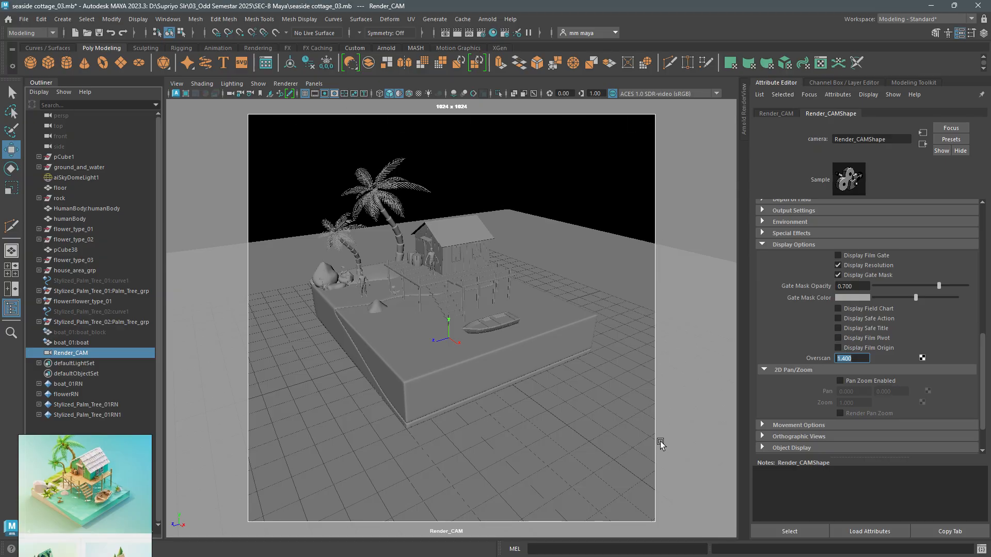
- Reframe Render_CAM from a higher three-quarter angle so the cottage diorama nearly fills the width of the resolution gate
scroll(400, 397, "up", 3)
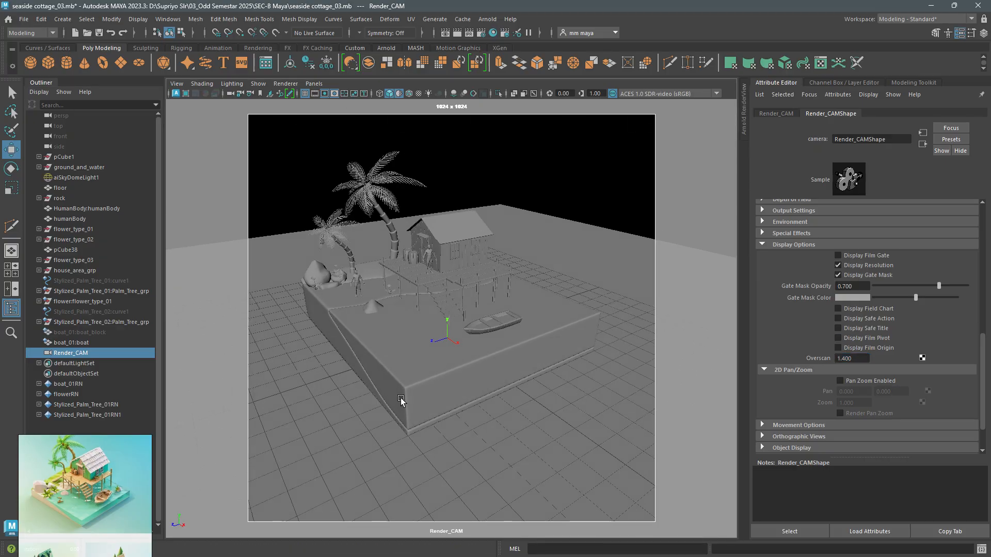
left_click_drag(403, 399, 432, 401, "alt")
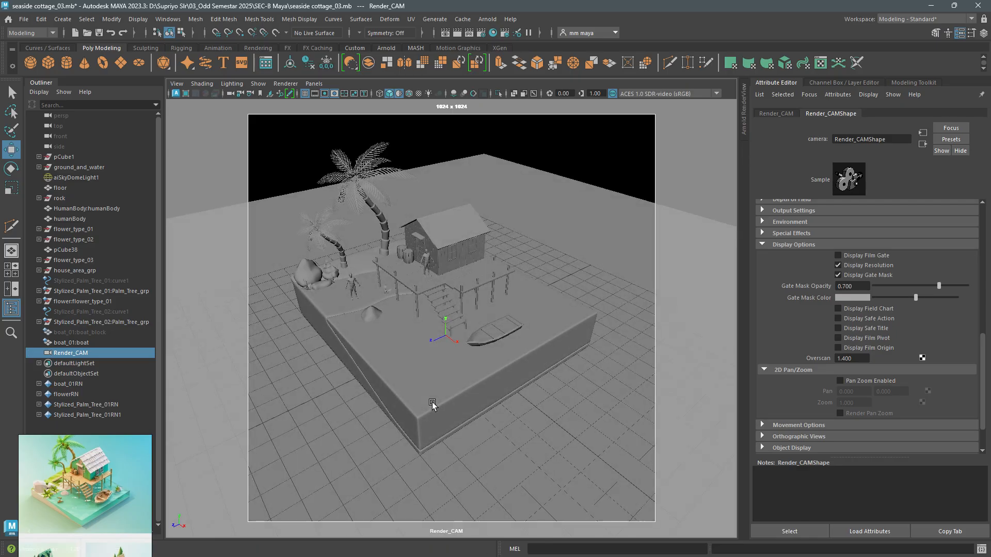
middle_click_drag(432, 402, 435, 408, "alt")
right_click_drag(437, 398, 442, 414, "alt")
middle_click_drag(442, 408, 443, 411, "alt")
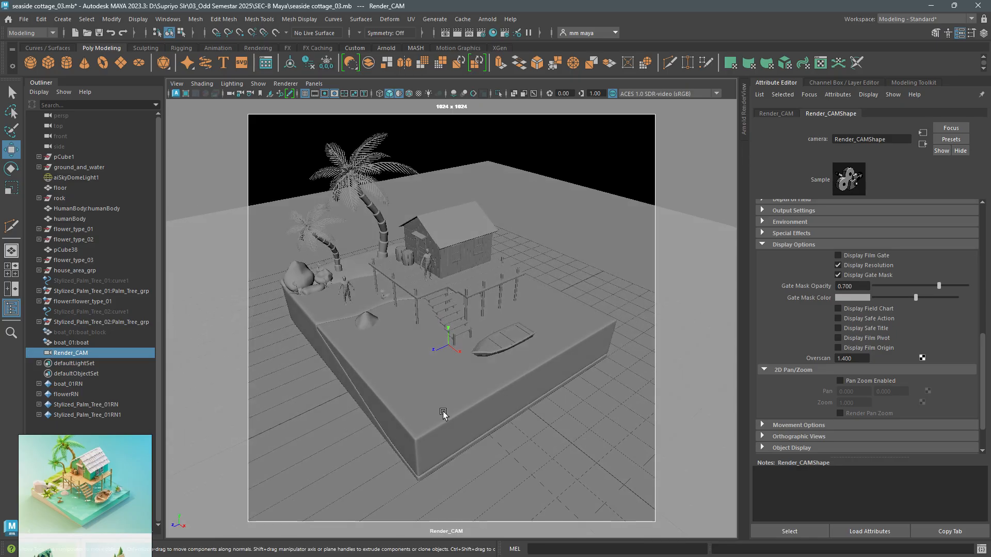
right_click_drag(442, 410, 449, 420, "alt")
middle_click_drag(448, 420, 451, 434, "alt")
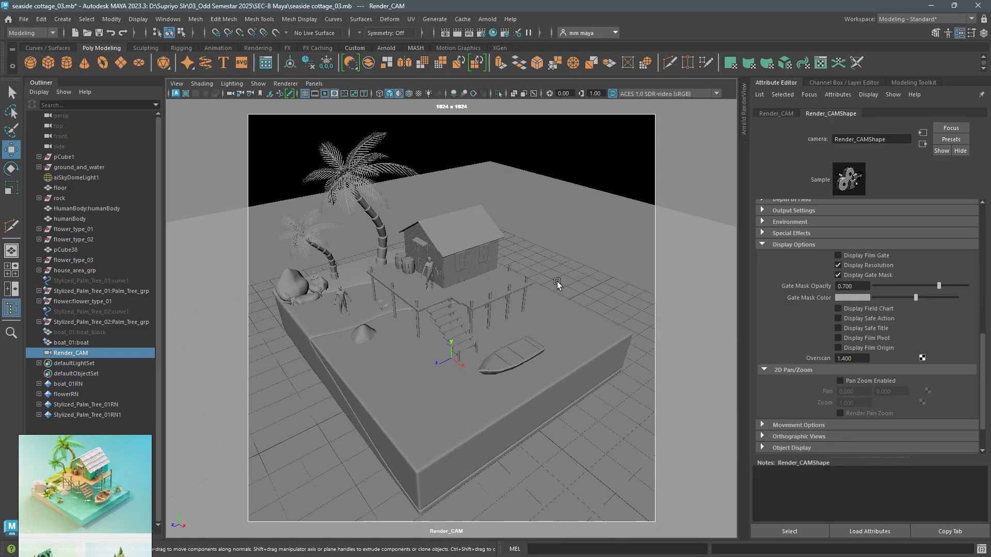
- Enlarge the floor plane uniformly, setting its Scale X, Y and Z to 150
left_click(572, 251)
scroll(58, 509, "down", 4)
scroll(79, 496, "up", 2)
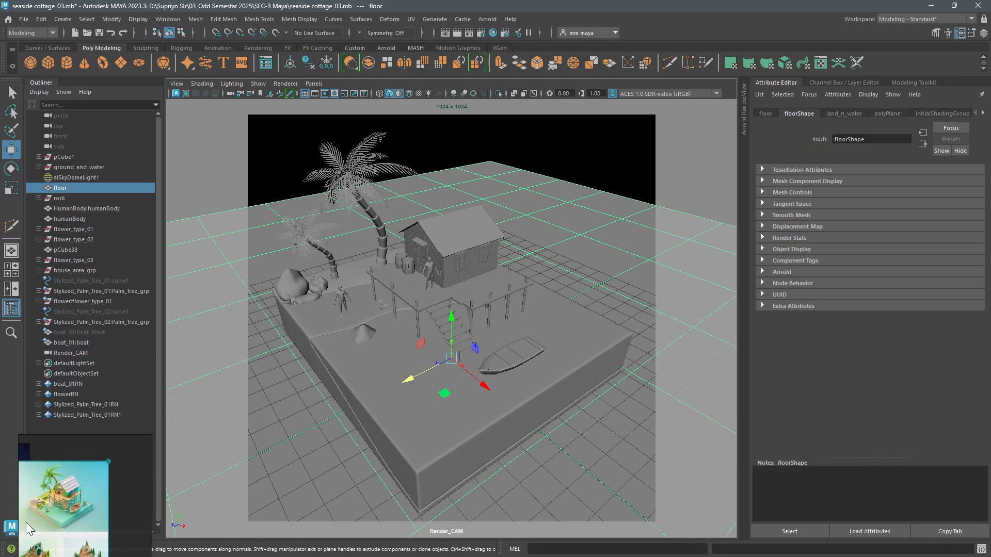
scroll(94, 511, "up", 3)
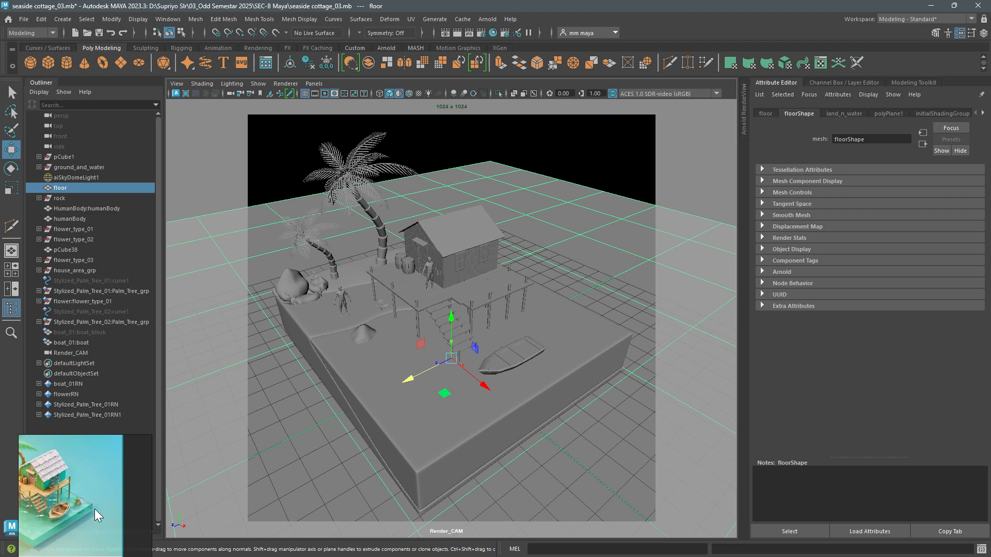
key("r")
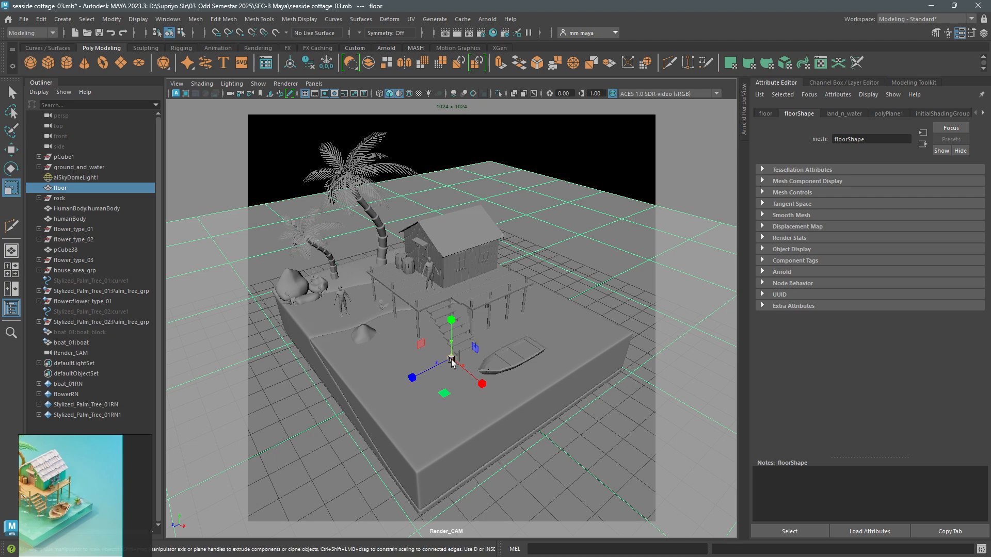
left_click_drag(451, 360, 583, 370)
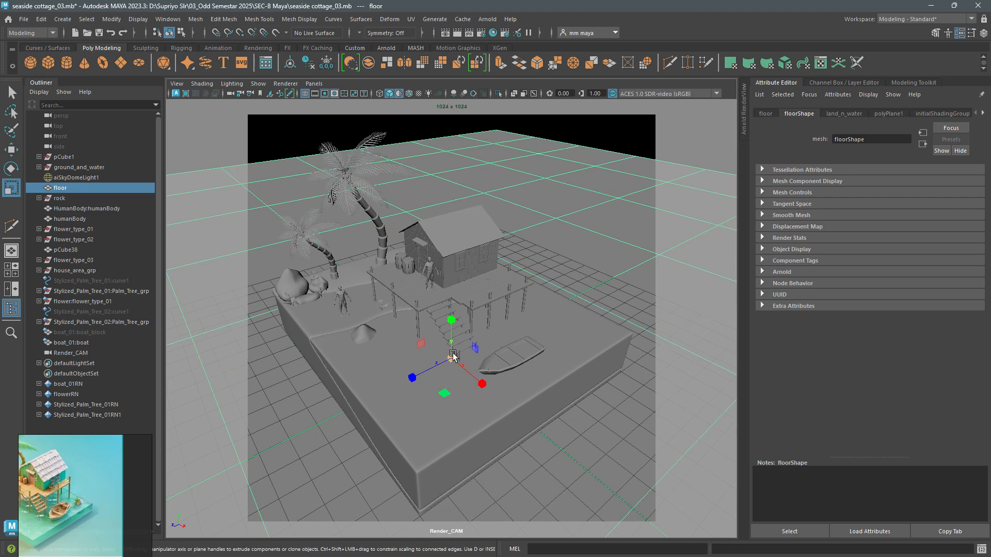
left_click_drag(452, 359, 536, 371)
left_click_drag(553, 335, 548, 351, "alt")
key("ctrl+a")
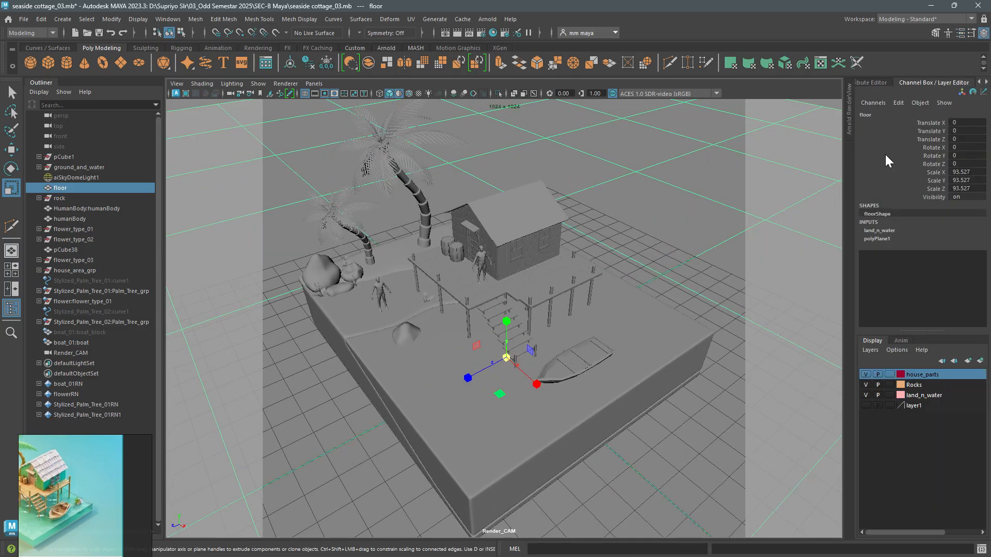
left_click_drag(960, 172, 965, 188)
type("150")
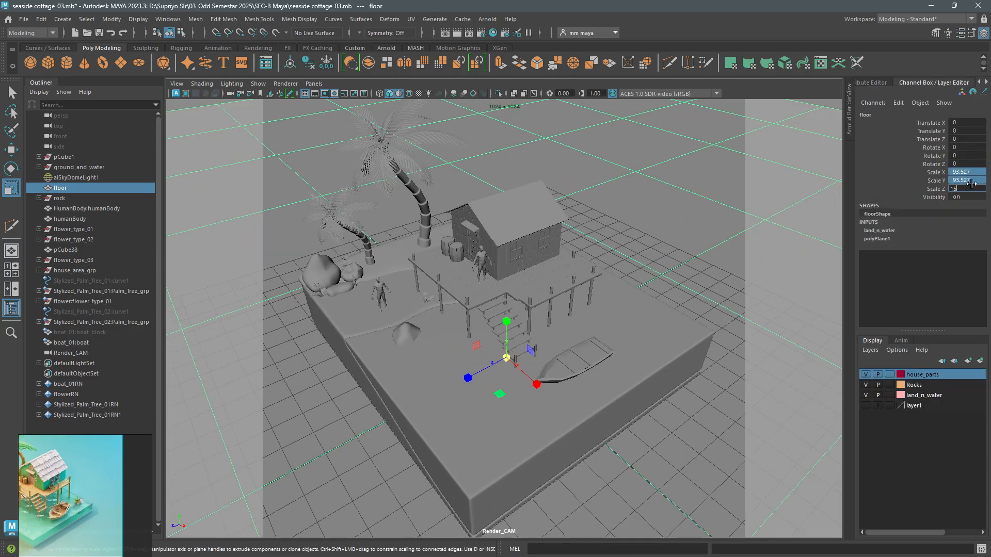
key("Return")
- Turn on wireframe on shaded and fine-tune Render_CAM's angle so the whole diorama sits inside the resolution gate
middle_click_drag(547, 427, 546, 417, "alt")
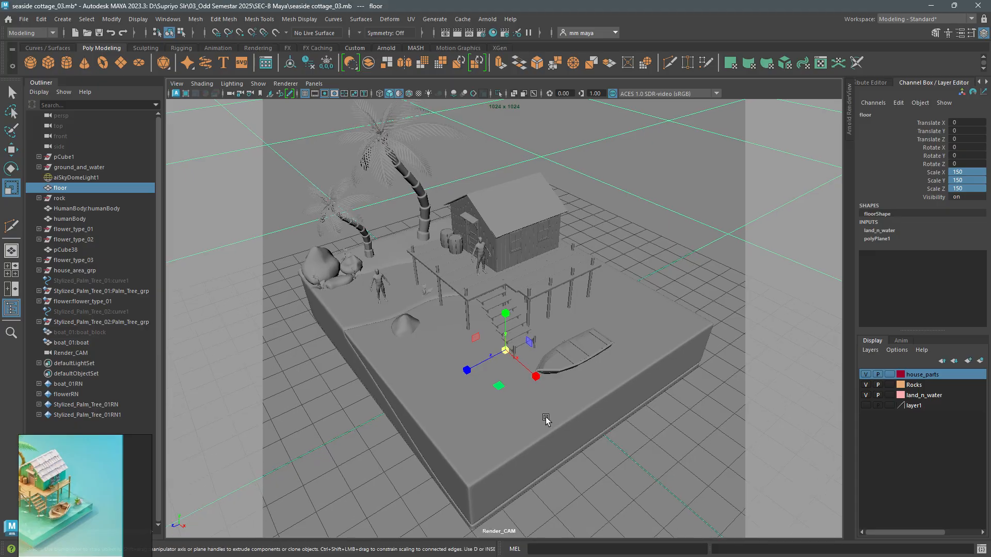
key("ctrl+a")
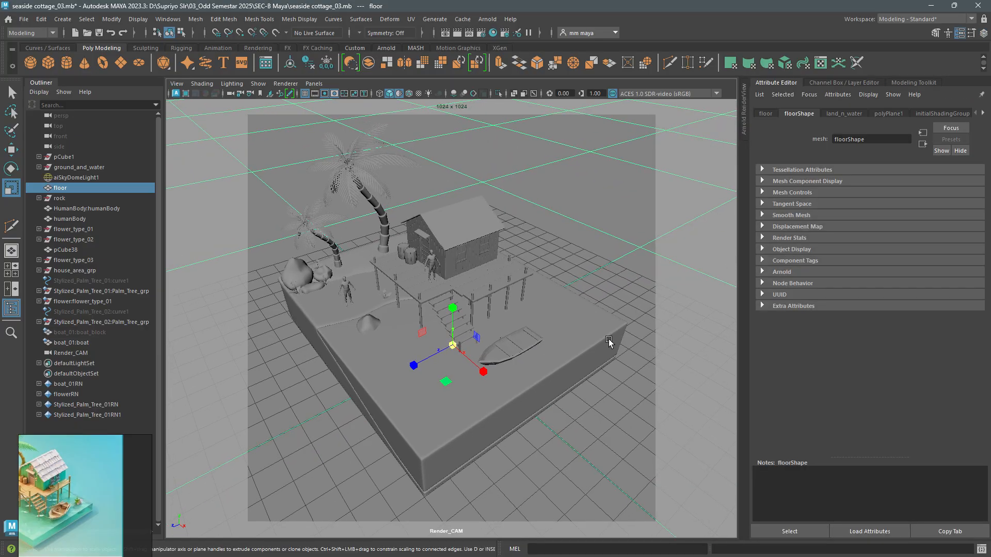
left_click(408, 94)
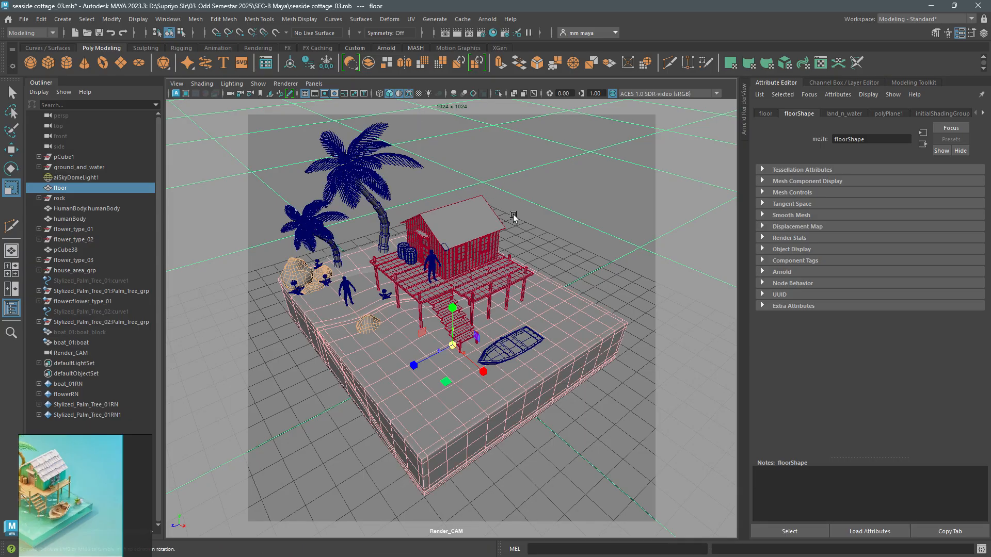
left_click_drag(512, 215, 526, 237, "alt")
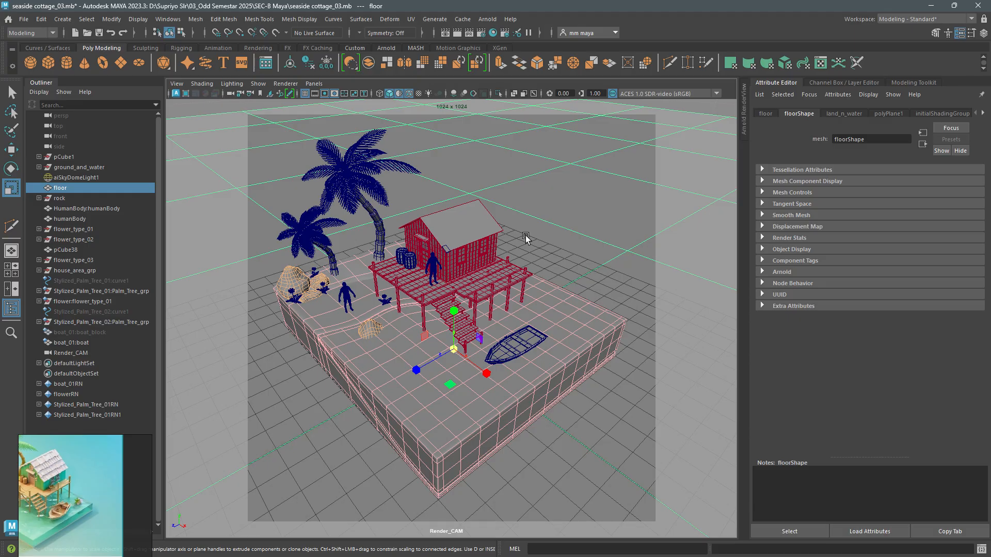
left_click_drag(525, 237, 527, 238, "alt")
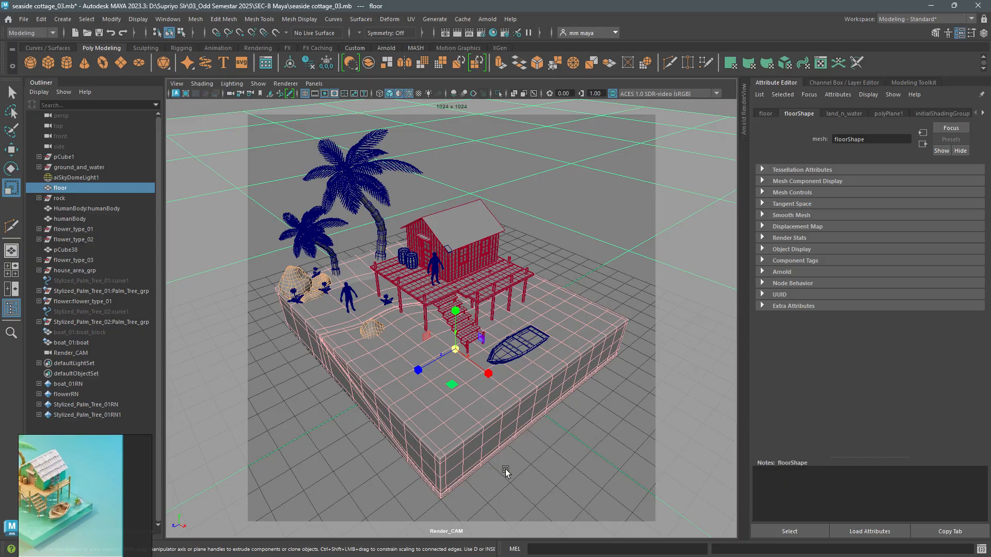
- Review Render_CAM's camera attributes and lock the camera to protect its framing
left_click(61, 355)
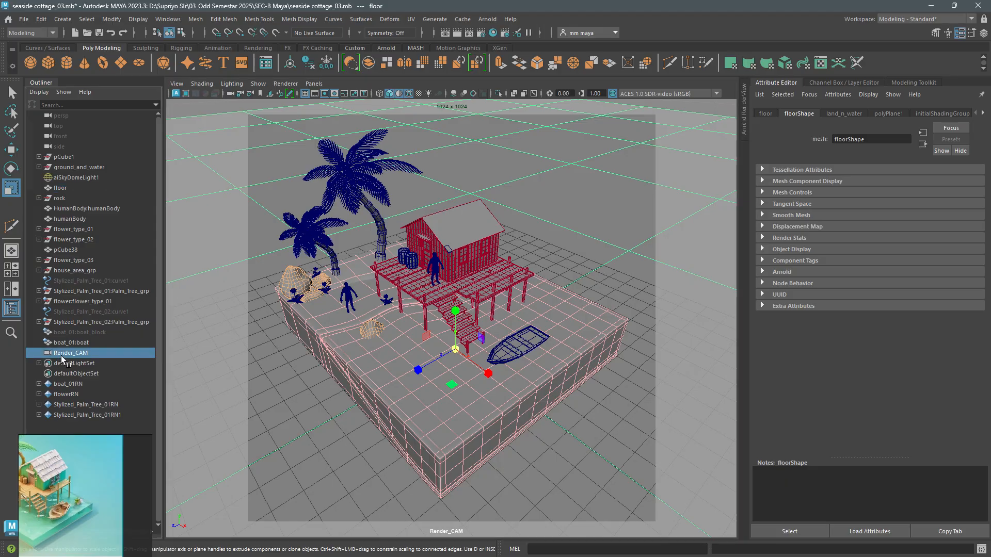
scroll(873, 336, "up", 10)
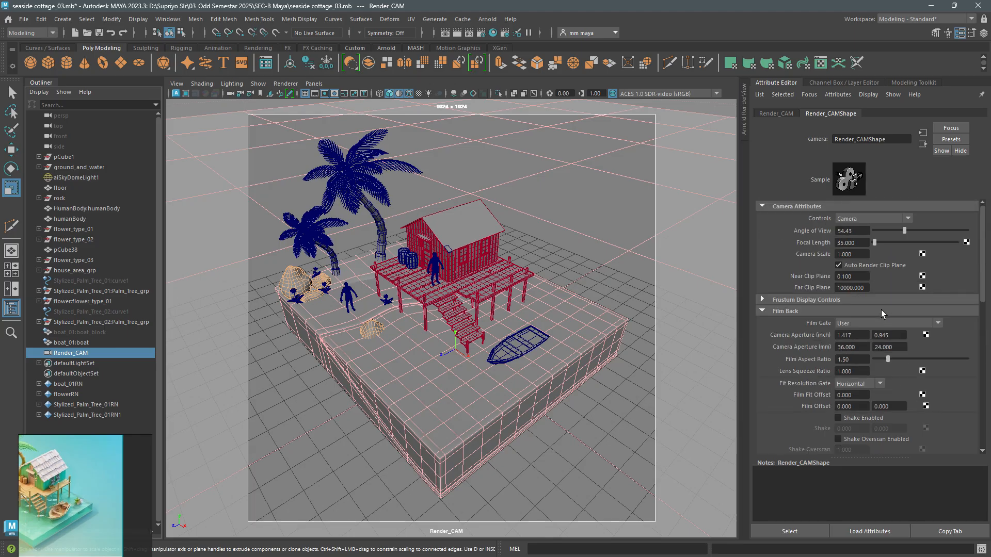
left_click(861, 246)
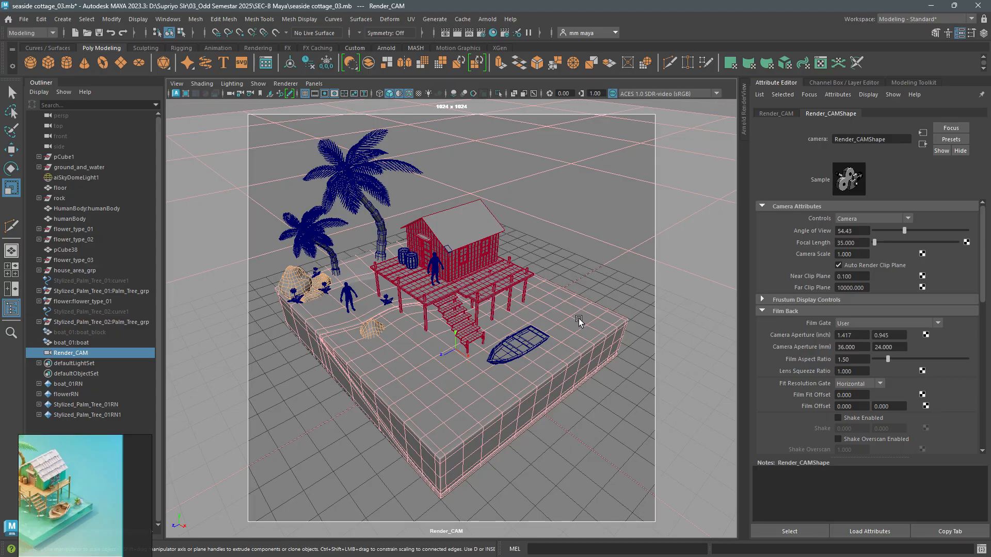
left_click(177, 83)
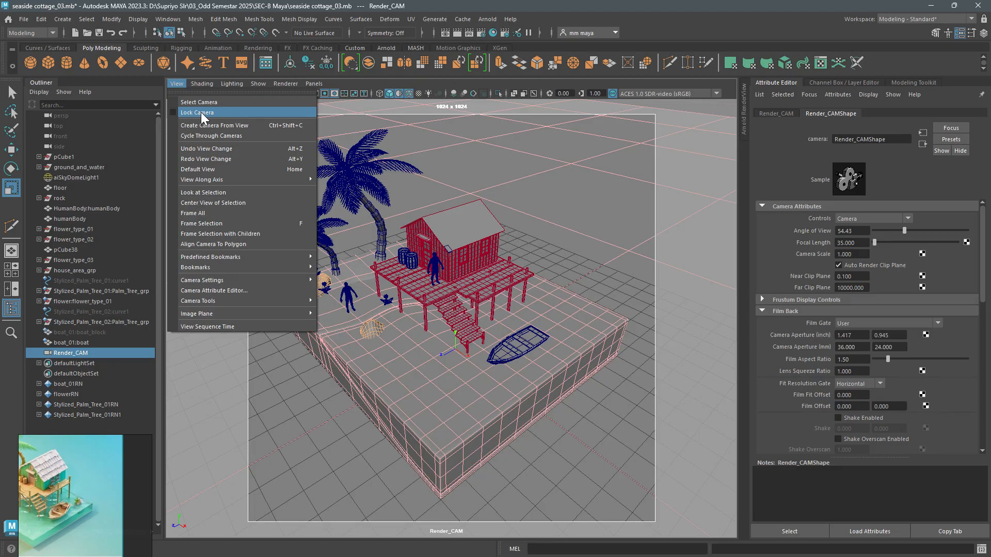
left_click(209, 114)
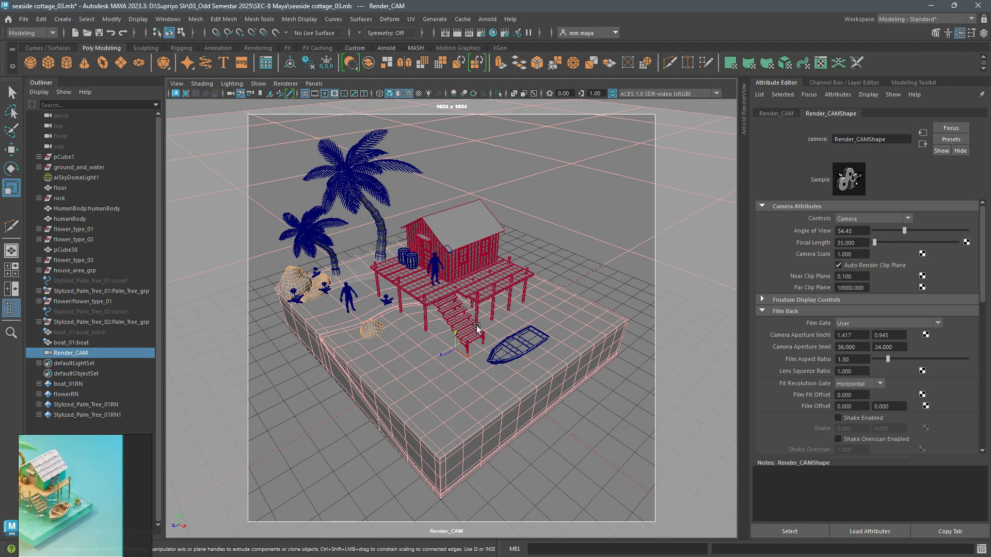
- Switch the viewport to the persp camera and view Render_CAM's placement around the diorama
left_click(319, 84)
mouse_move(330, 94)
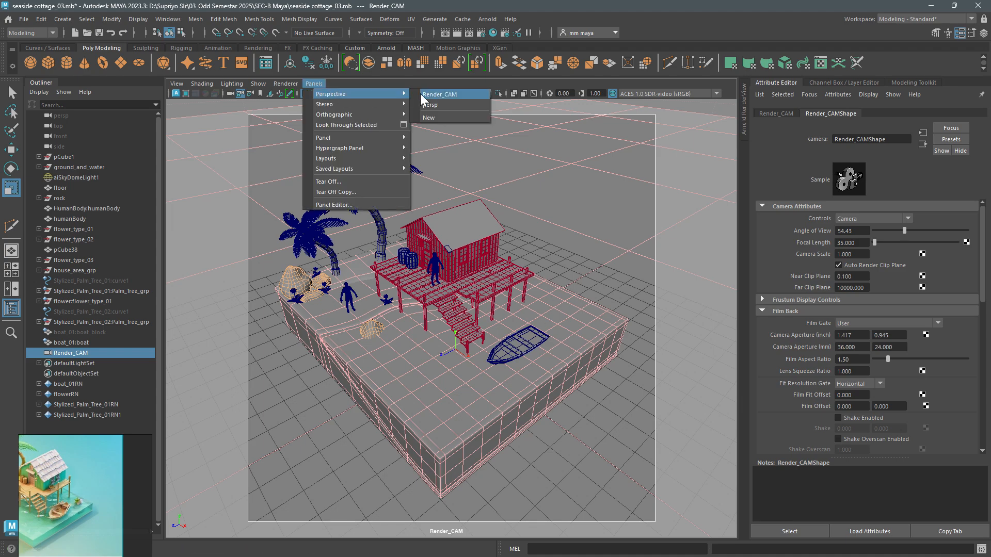
left_click(436, 108)
left_click_drag(472, 240, 405, 274, "alt")
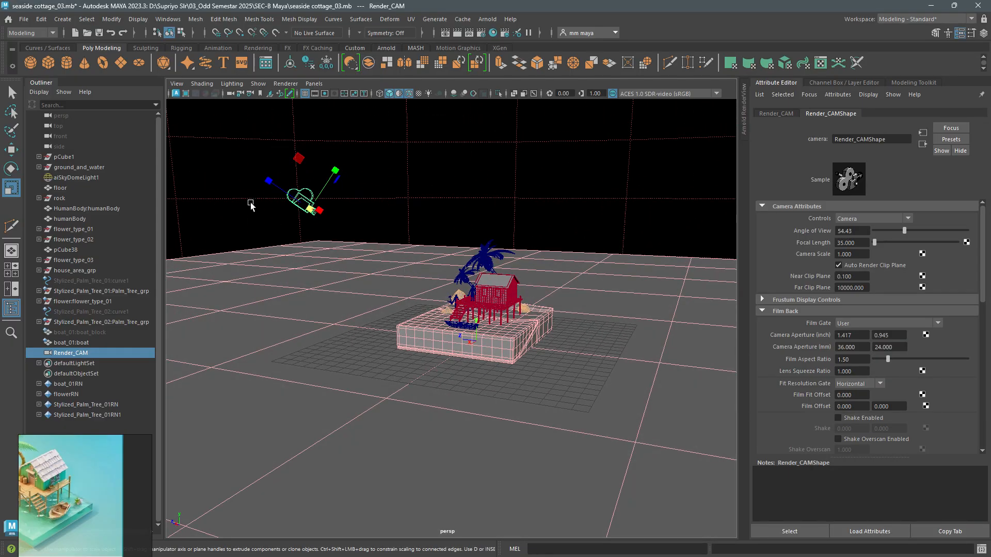
left_click_drag(250, 205, 459, 243, "alt")
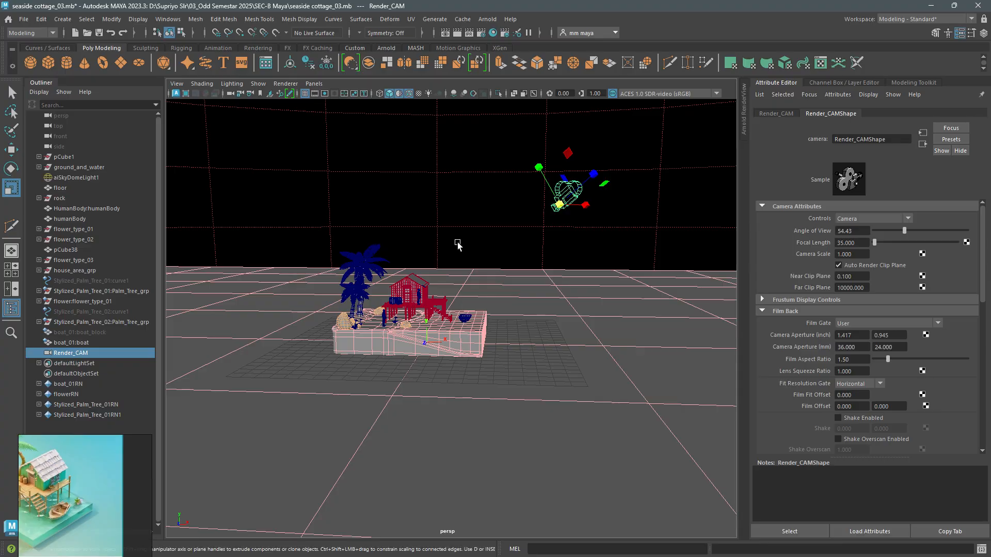
- Inspect the diorama inside the sky dome in wireframe display
left_click(458, 230)
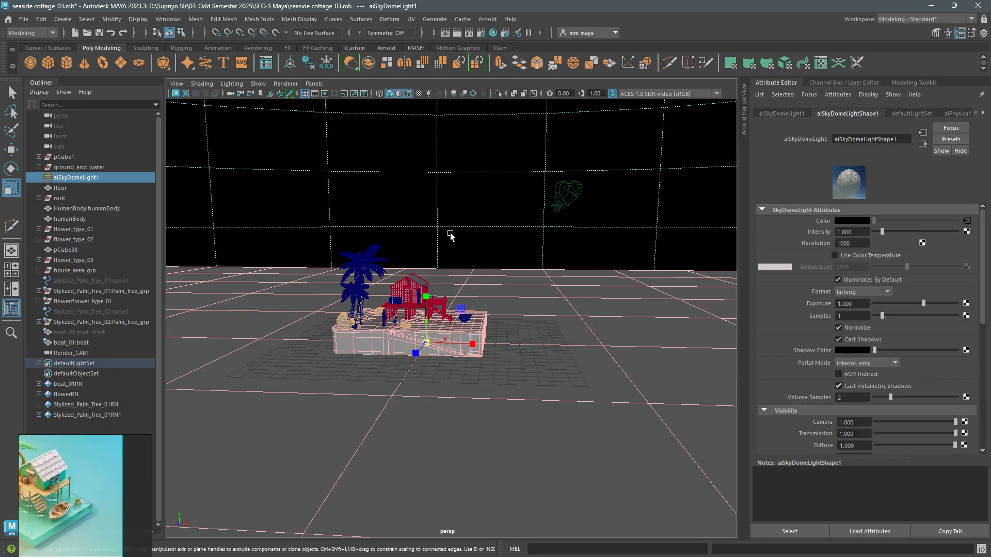
key("4")
left_click_drag(449, 234, 379, 273, "alt")
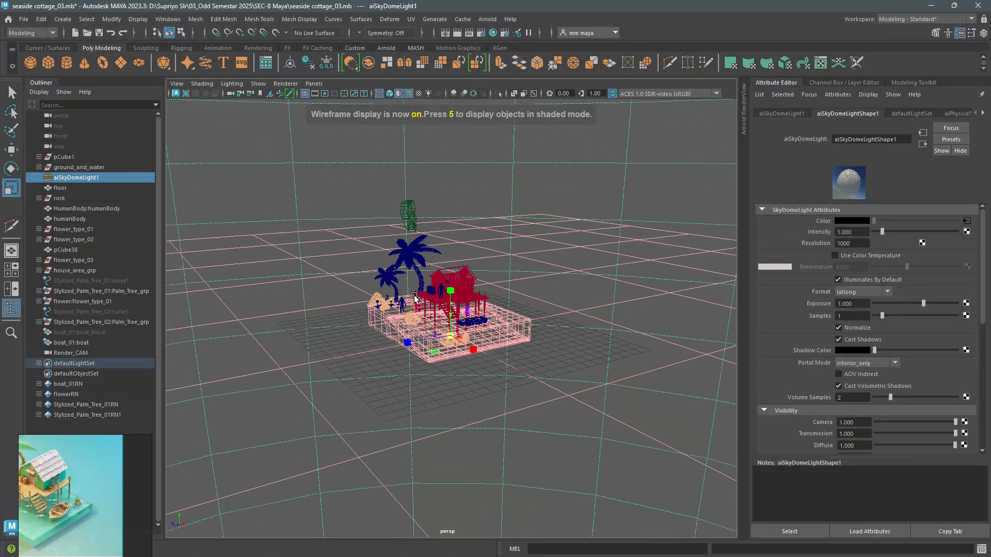
right_click_drag(379, 281, 486, 376, "alt")
- Switch to the staircase notes in Notepad, review the camera and texture deformer entries, and minimize the notes
key("alt+Tab")
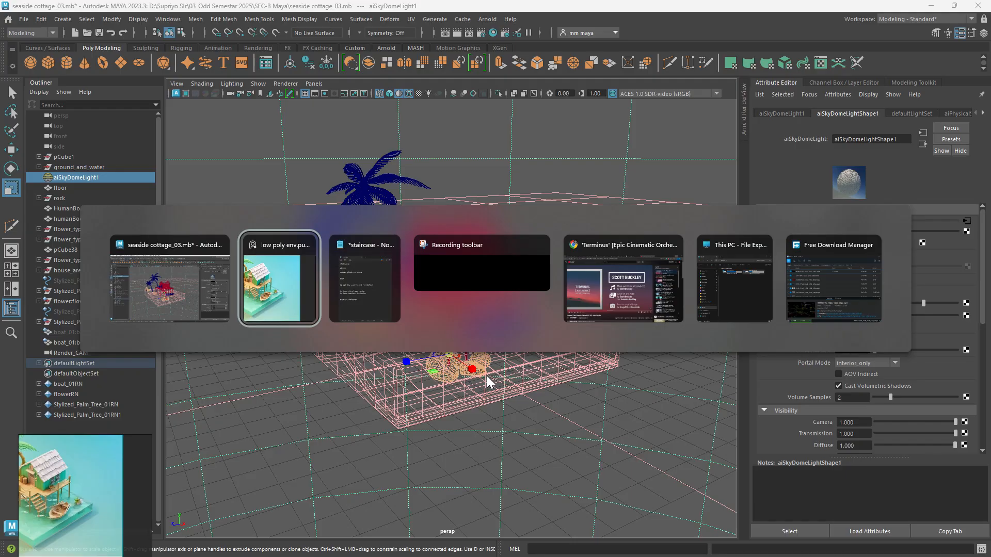
left_click(375, 287)
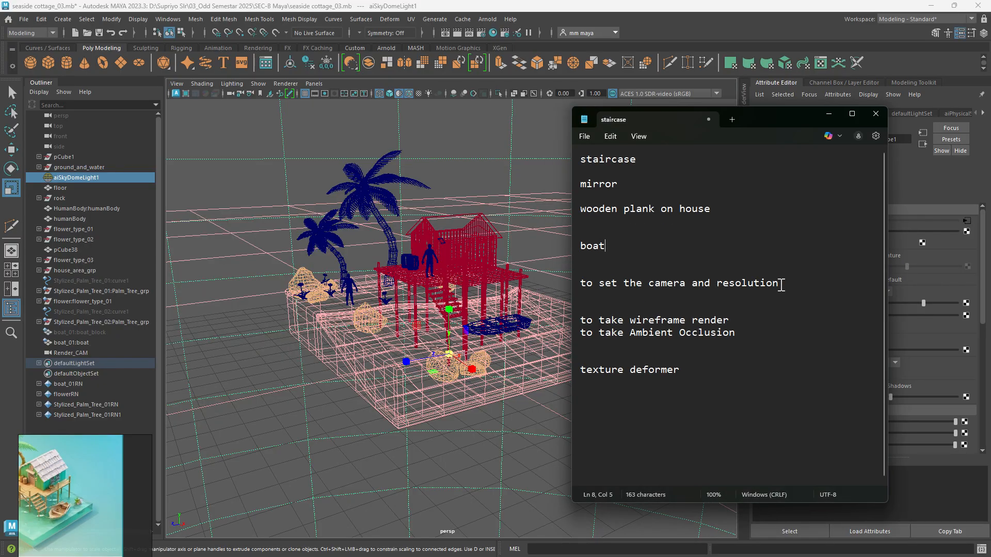
left_click_drag(782, 285, 574, 294)
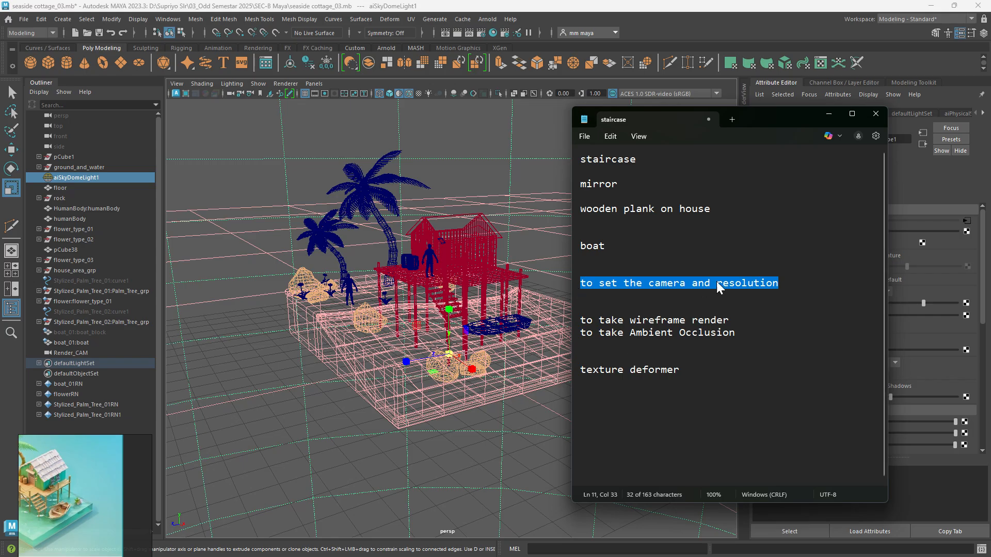
left_click_drag(681, 370, 585, 375)
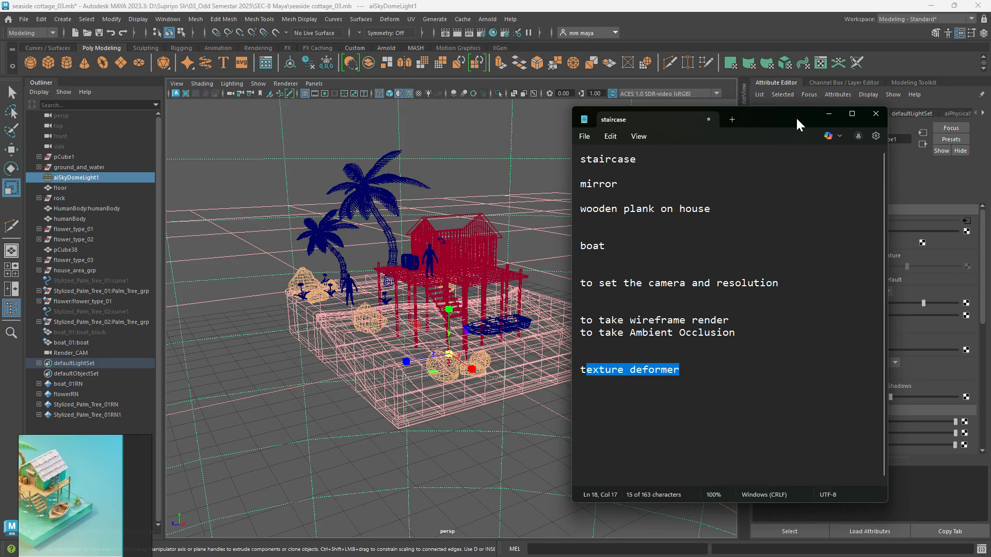
left_click(828, 113)
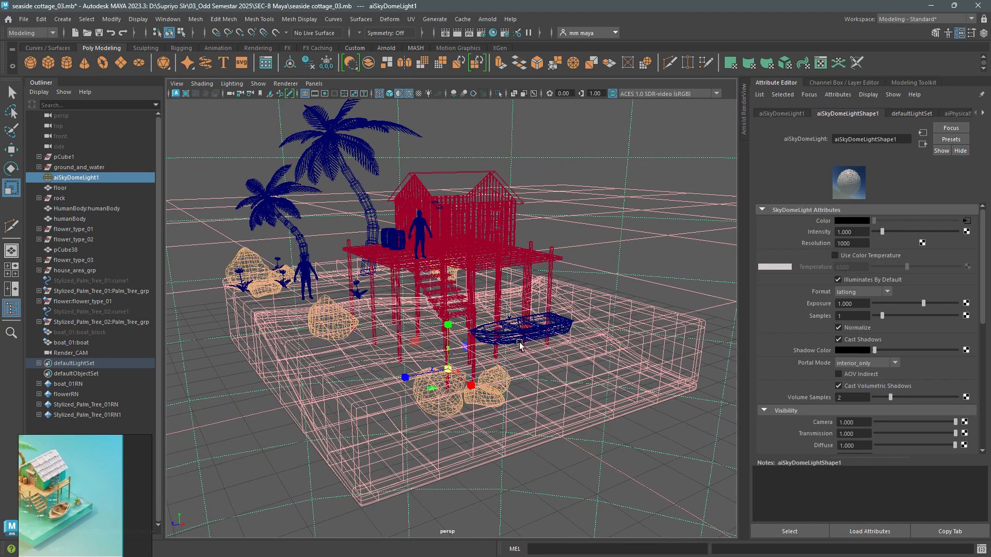
- Return to shaded display and examine the unsmoothed boat and the whole diorama in the persp view
scroll(500, 342, "up", 3)
key("5")
scroll(499, 343, "up", 2)
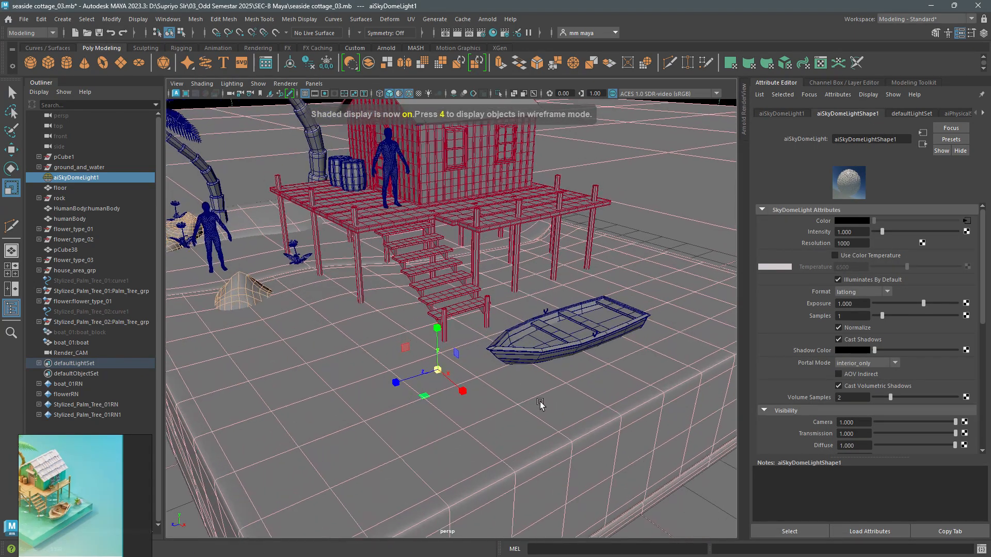
left_click(518, 349)
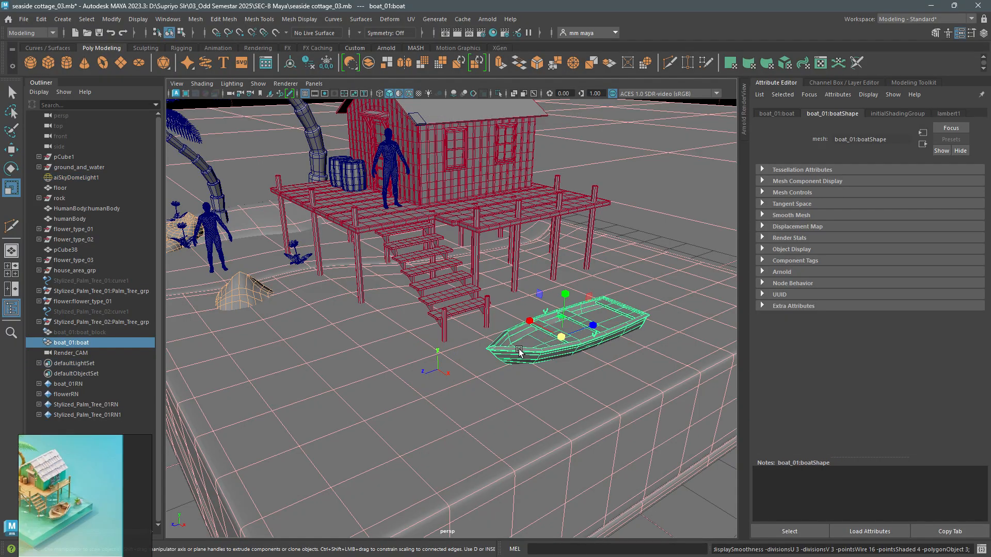
key("1")
key("w")
middle_click_drag(477, 317, 487, 355, "alt")
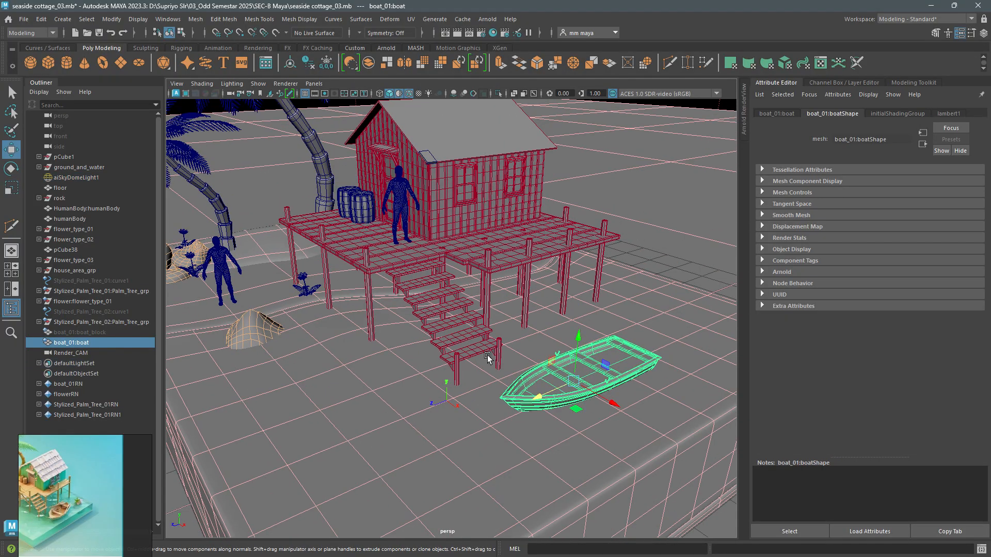
right_click_drag(487, 355, 475, 306, "alt")
left_click_drag(435, 285, 455, 317, "alt")
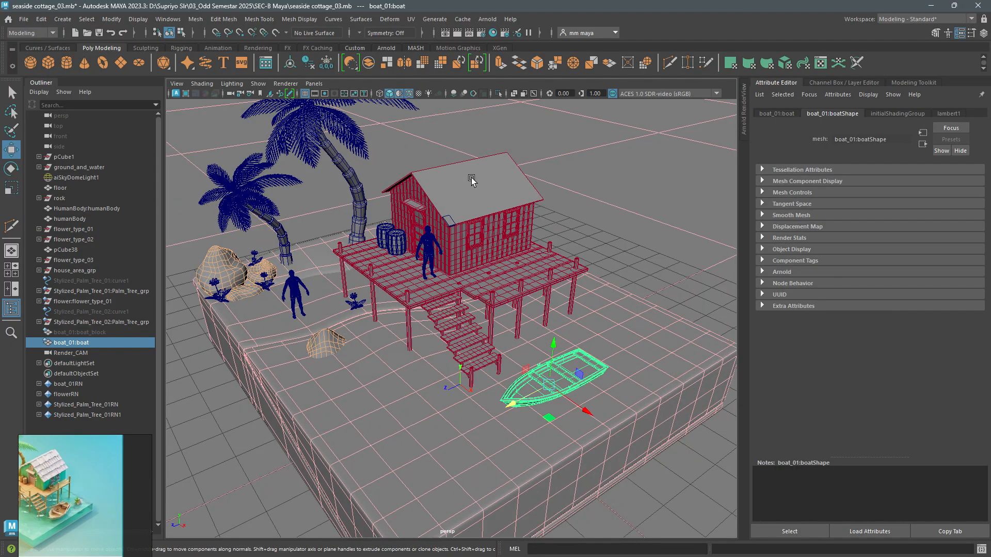
right_click_drag(450, 292, 447, 266, "alt")
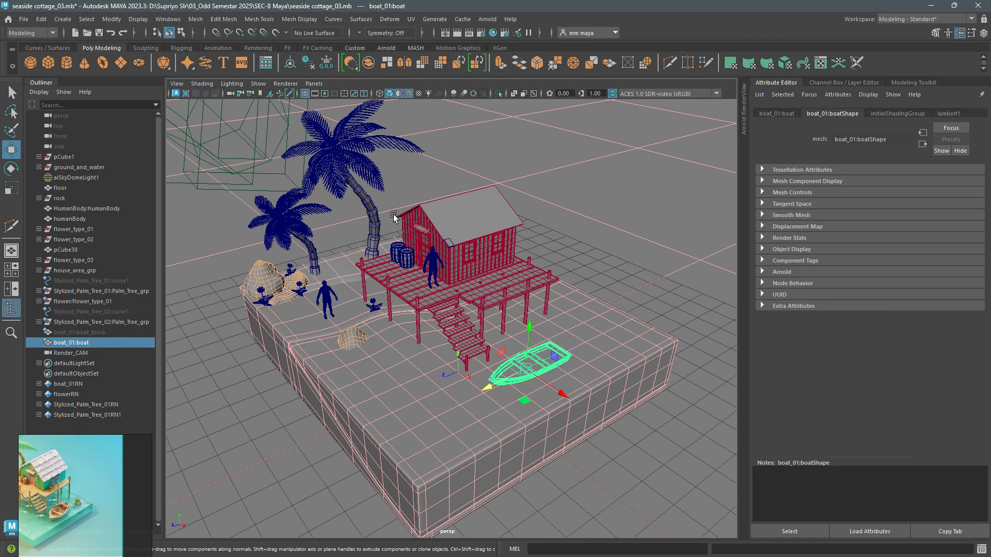
- Select the water block, display textures in the viewport and open its water_shader attributes
left_click(513, 277)
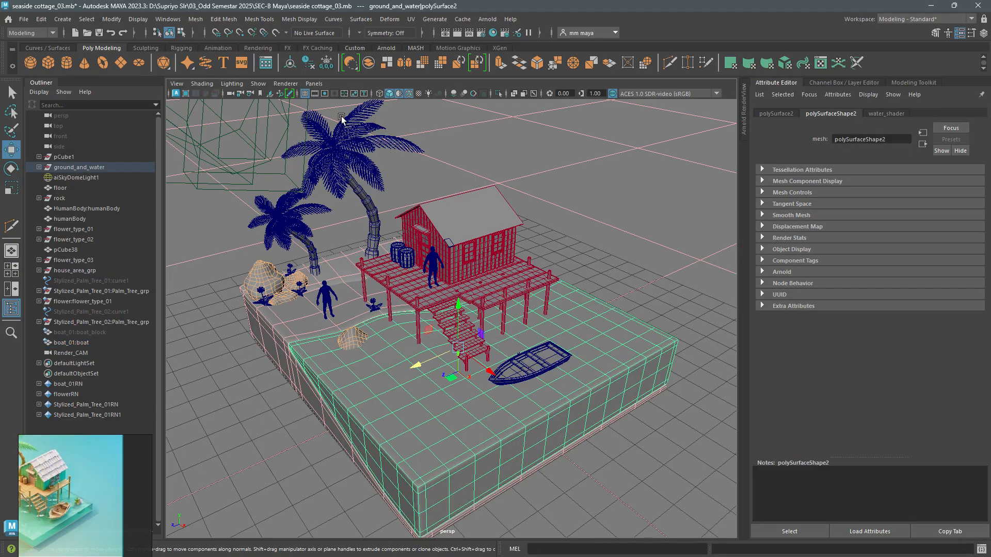
key("6")
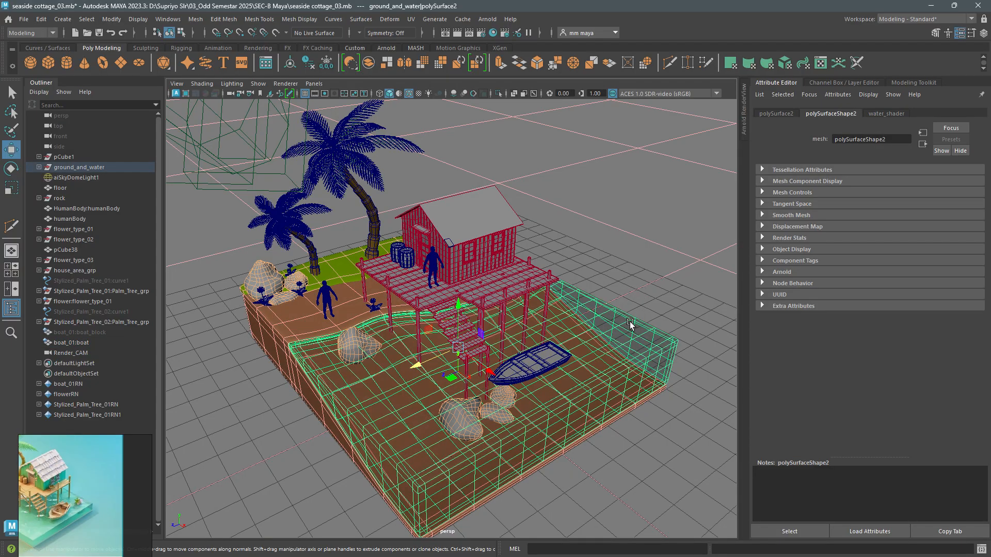
left_click(883, 113)
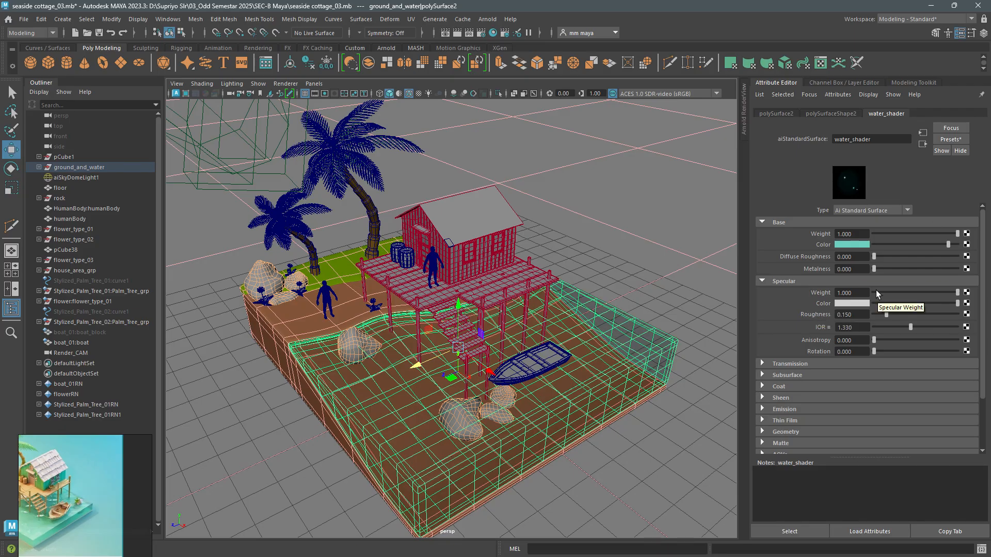
- Save the water_shader attributes as a preset named water_shader_01 and check that it is listed among the presets
left_click(949, 141)
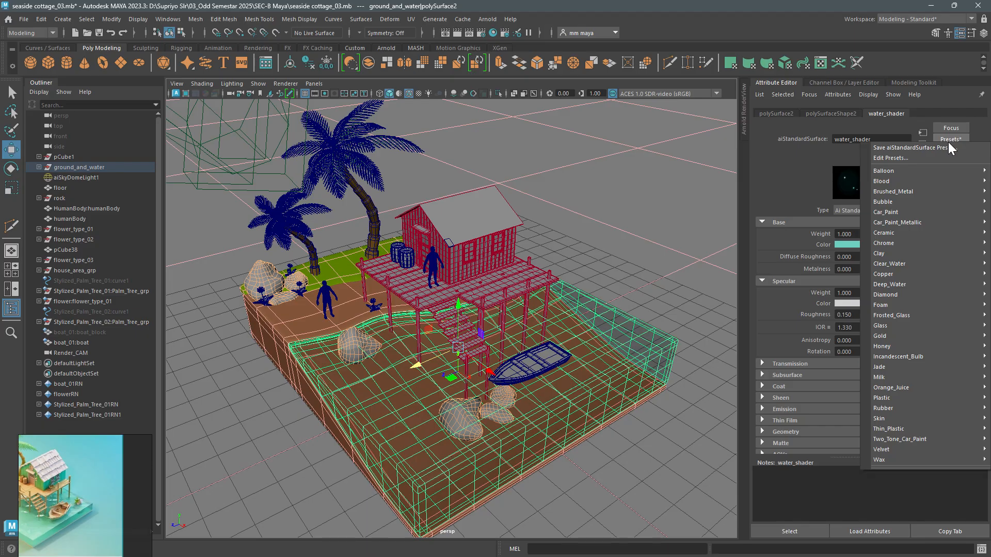
left_click(945, 147)
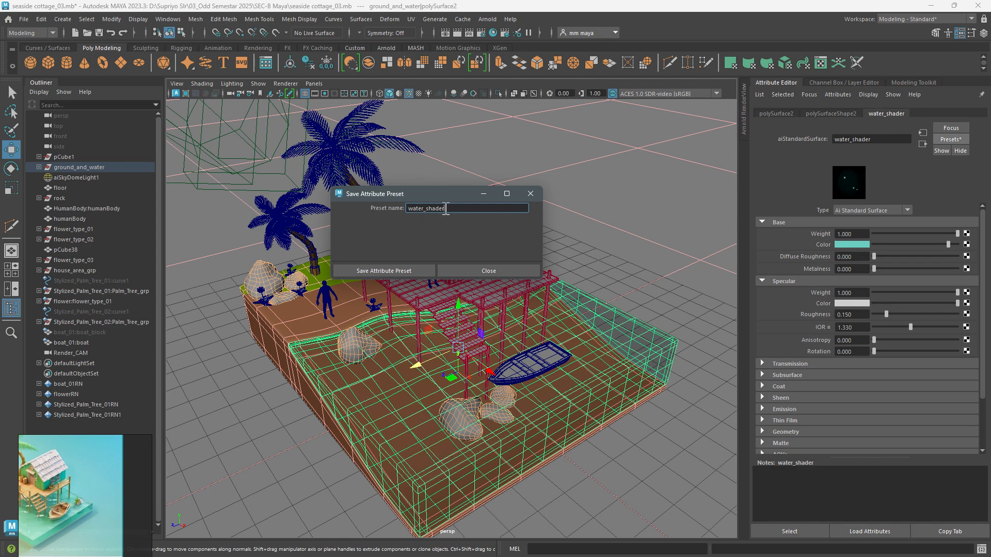
type("_01")
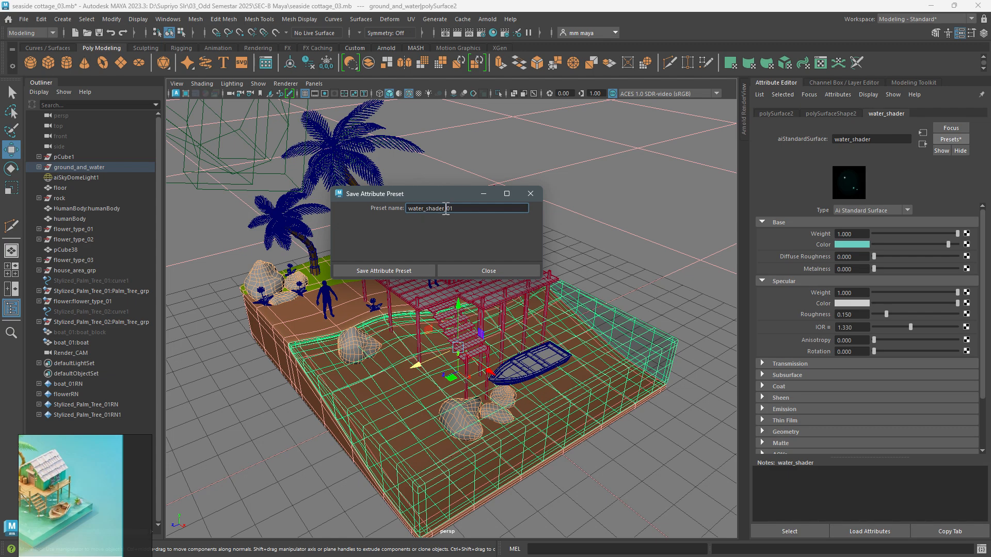
left_click(387, 270)
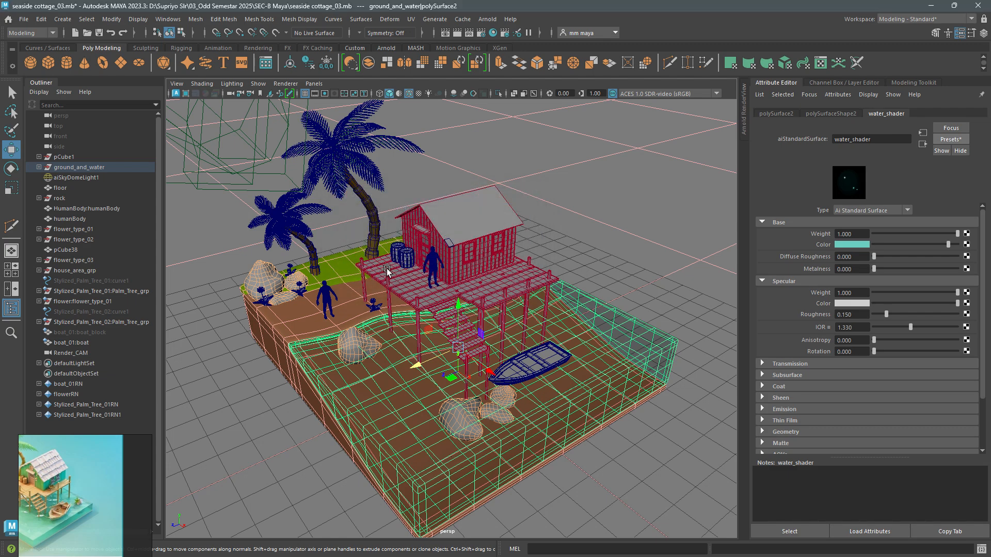
left_click(949, 138)
mouse_move(891, 483)
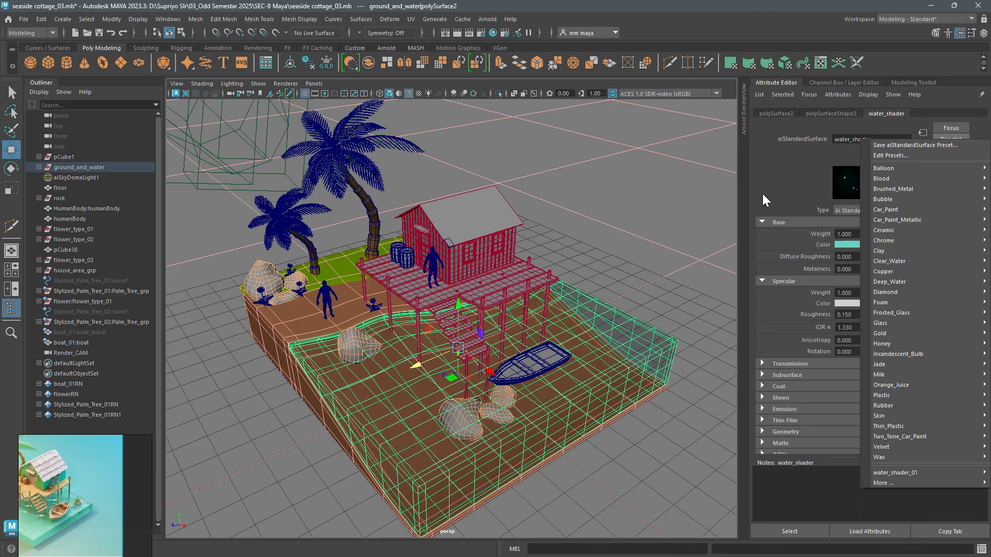
left_click(776, 190)
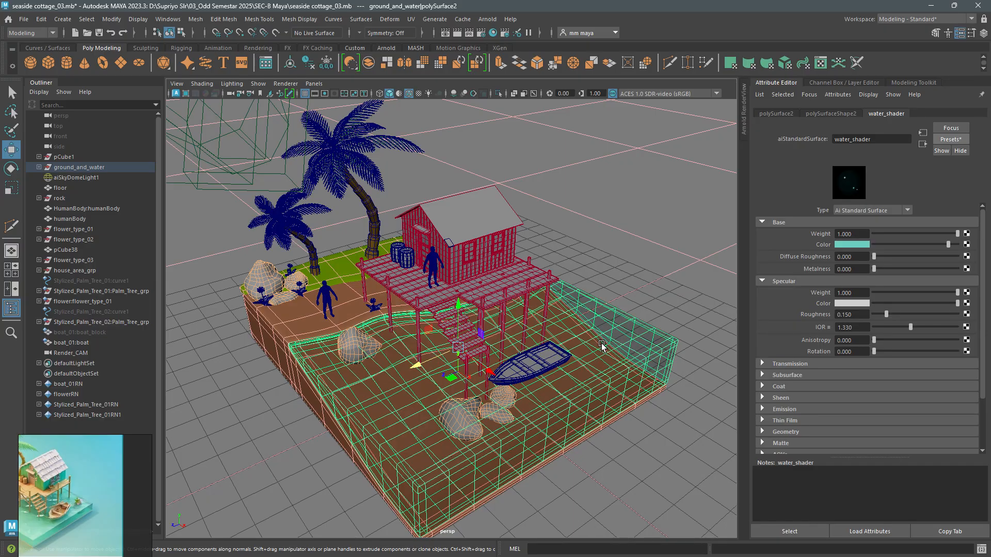
- Replace the water_shader attributes with the Glass preset
left_click(951, 139)
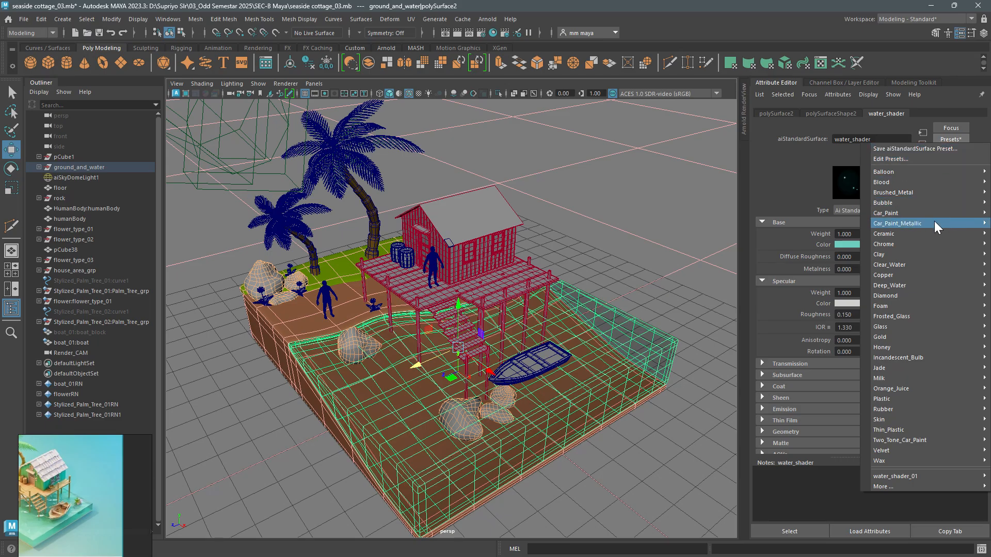
mouse_move(912, 231)
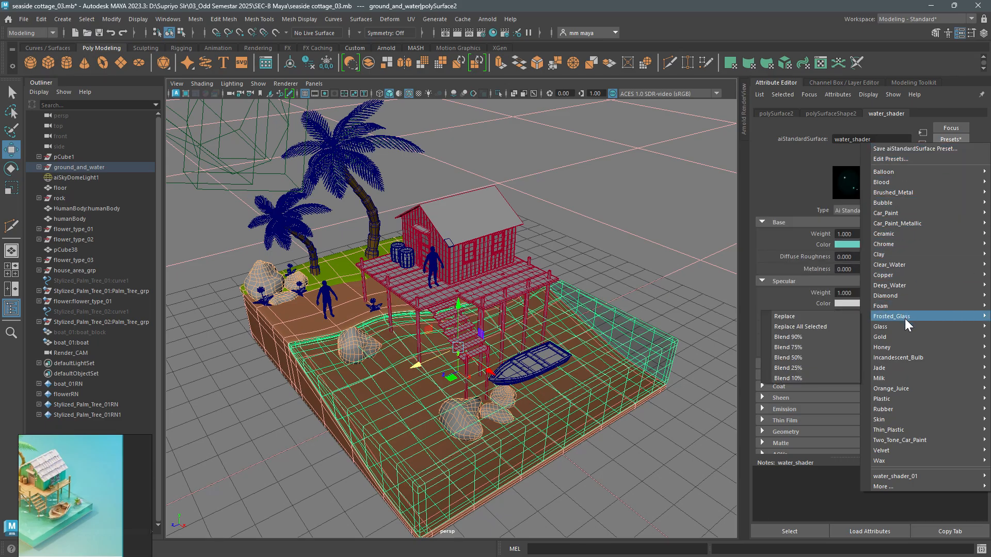
mouse_move(896, 255)
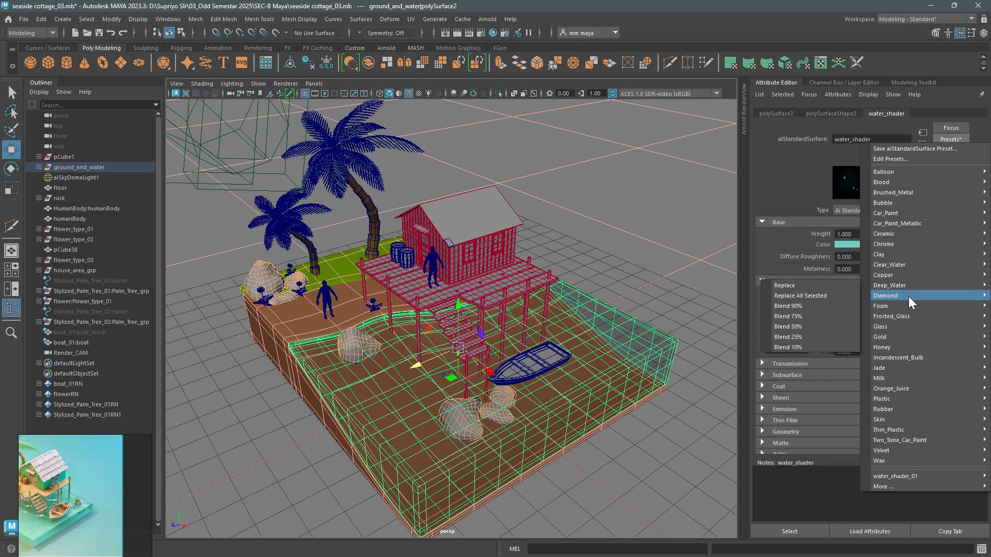
mouse_move(908, 326)
left_click(852, 327)
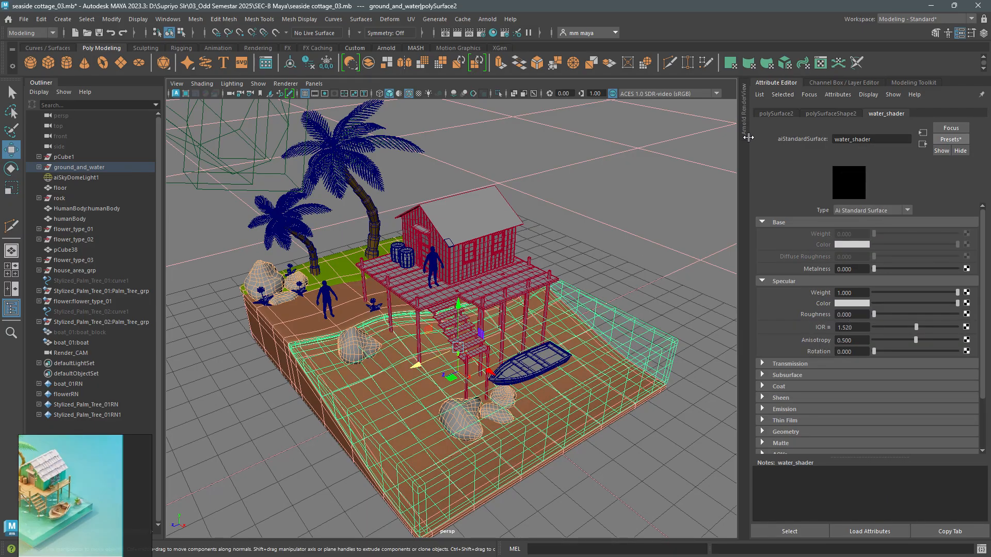
- Select aiSkyDomeLight1, start a live render in the Arnold RenderView and render it through Render_CAMShape
left_click(77, 178)
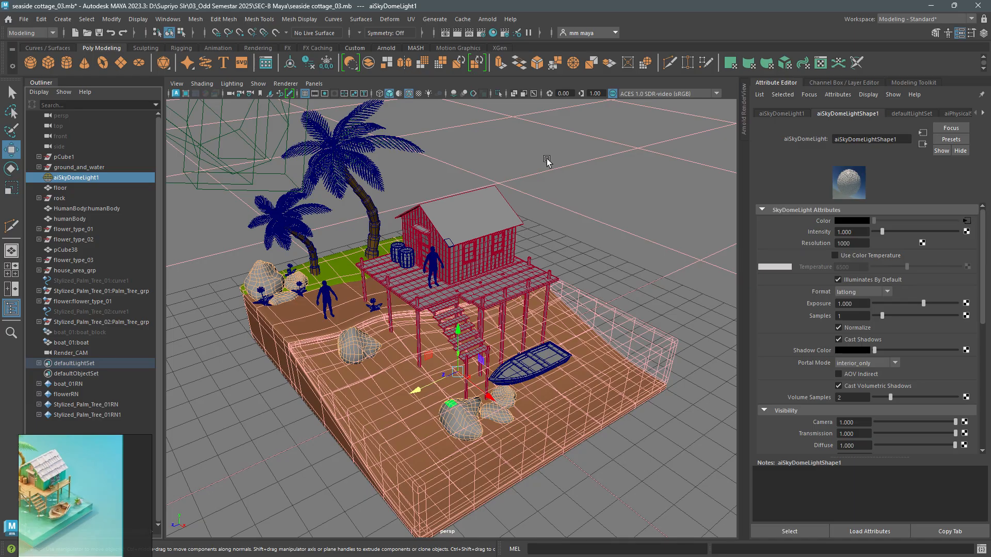
left_click(743, 122)
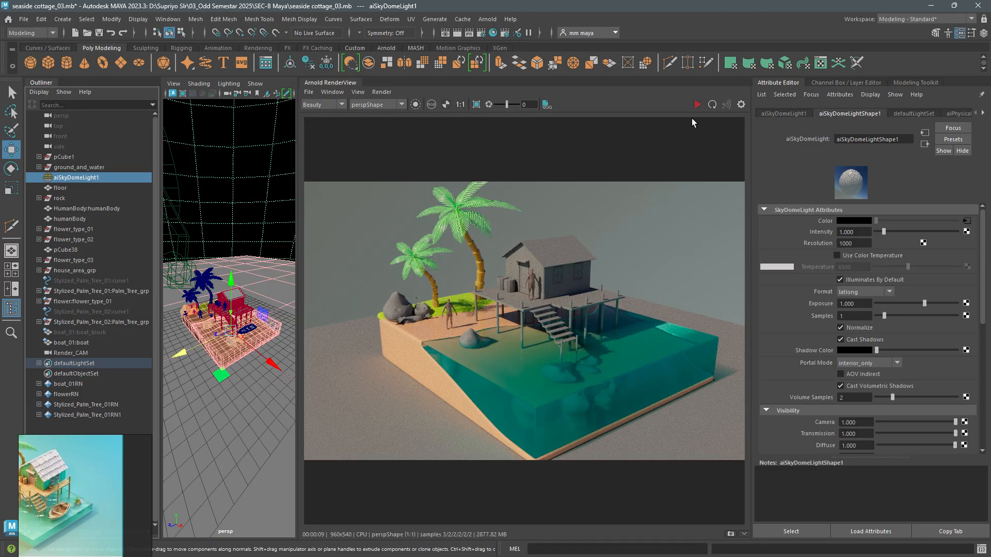
left_click(697, 104)
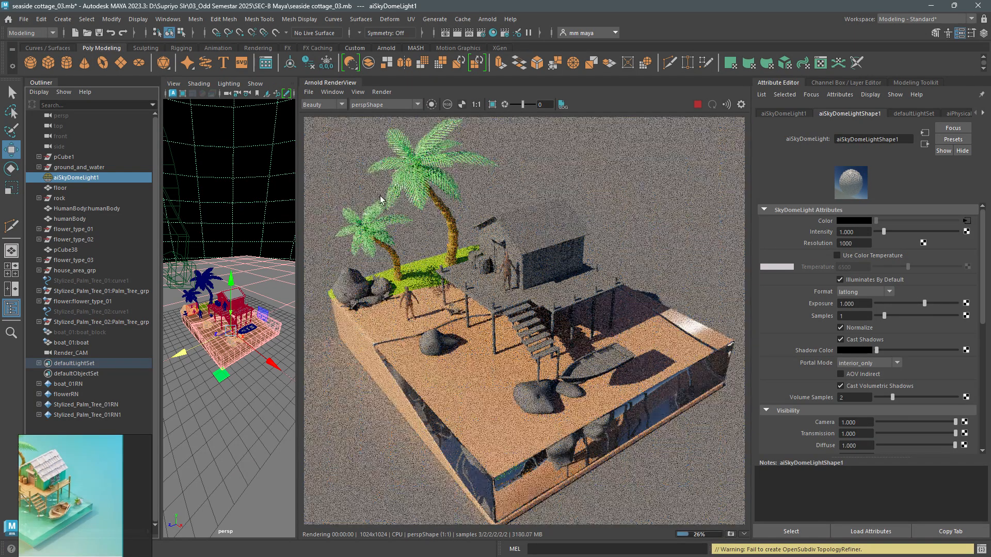
left_click(372, 105)
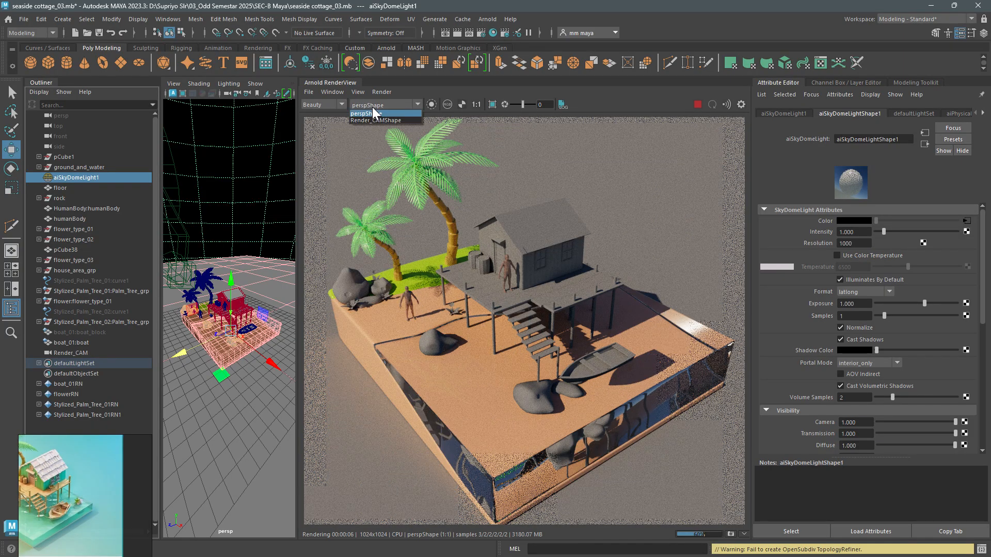
left_click(380, 120)
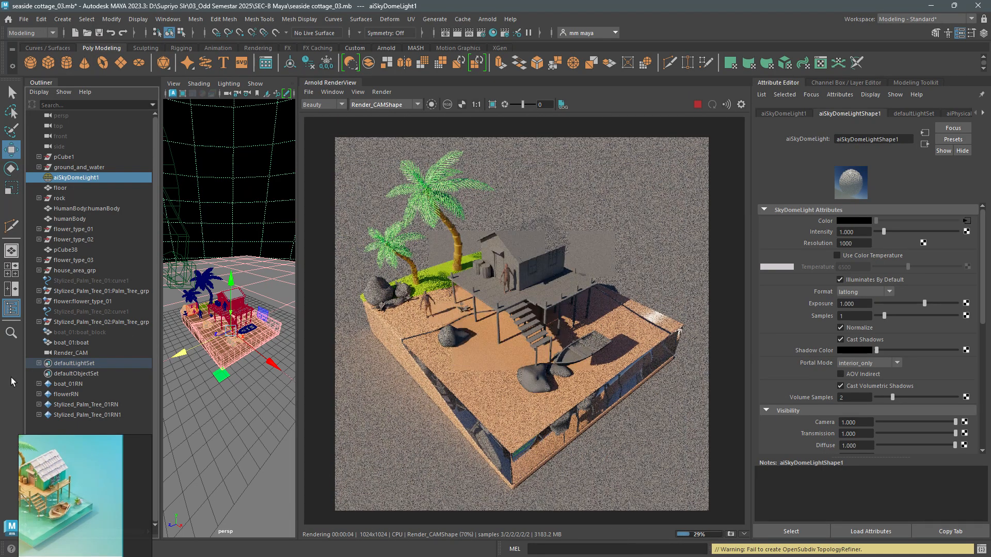
- Hide the Outliner and reselect the water block in the viewport to show its water_shader attributes
left_click(11, 308)
scroll(132, 325, "up", 8)
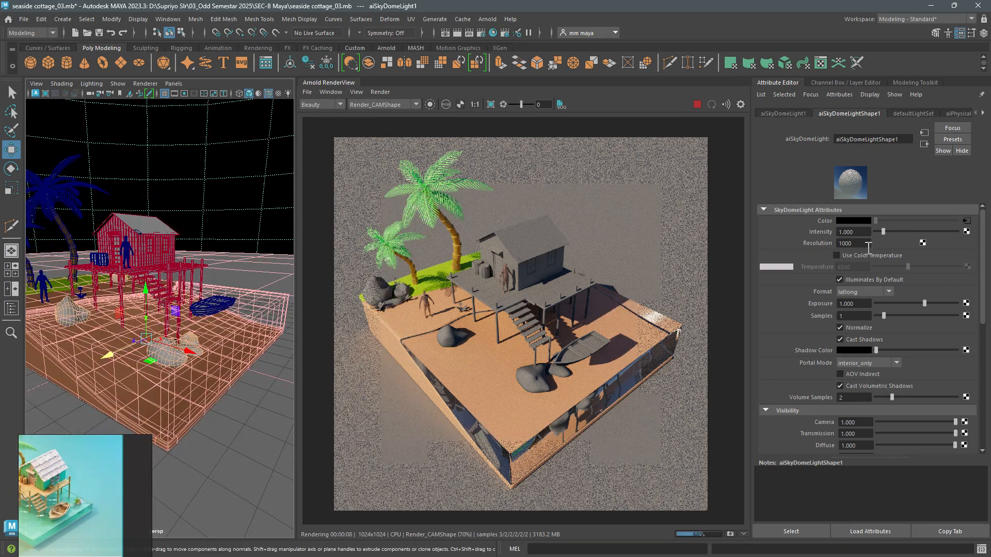
left_click(269, 323)
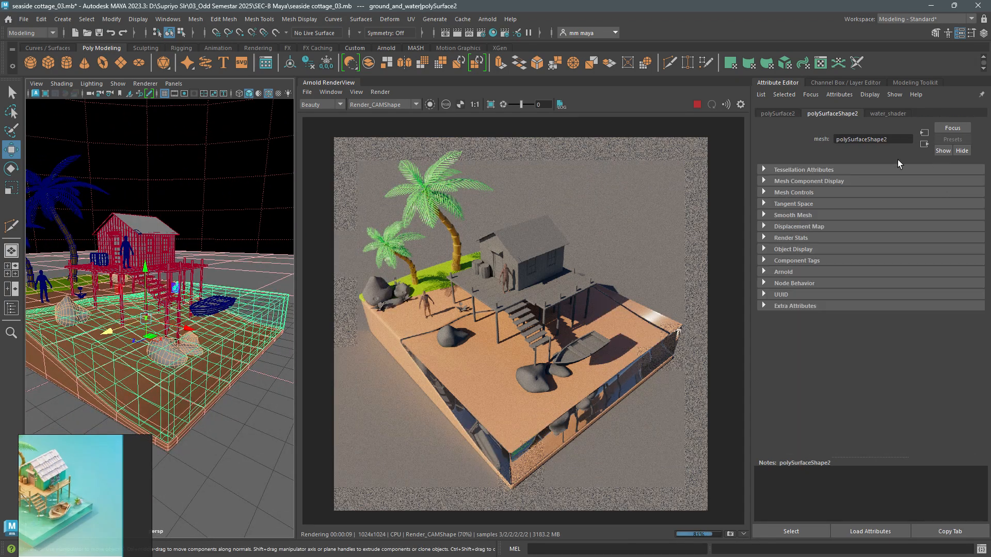
left_click(884, 113)
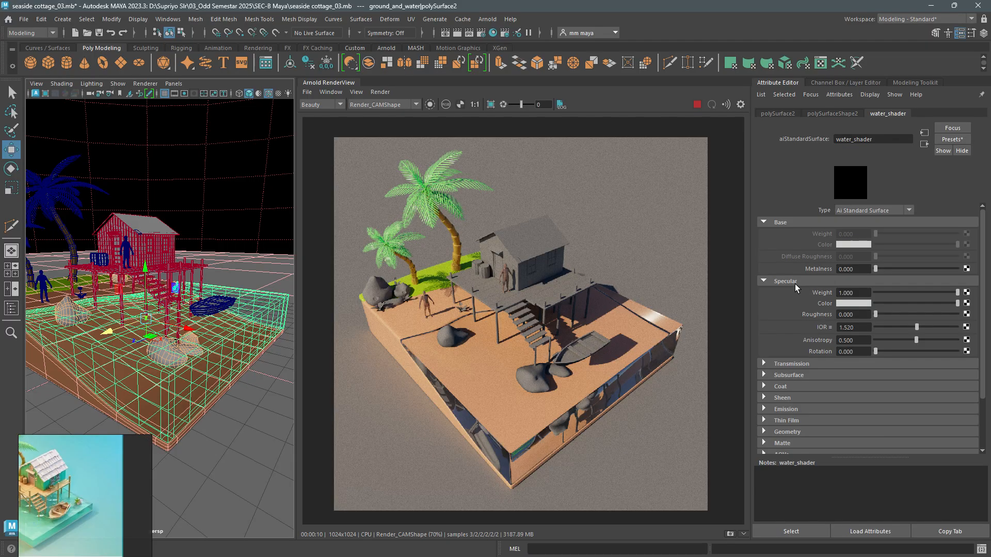
- Set water_shader's transmission weight to 0, base weight to 1 and specular roughness to 0.2
left_click(832, 363)
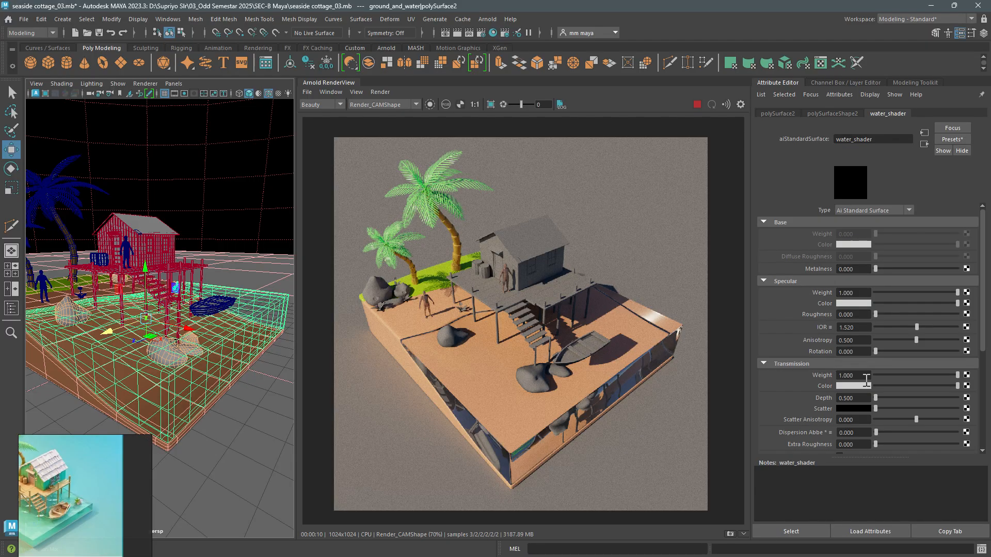
left_click_drag(905, 375, 862, 374)
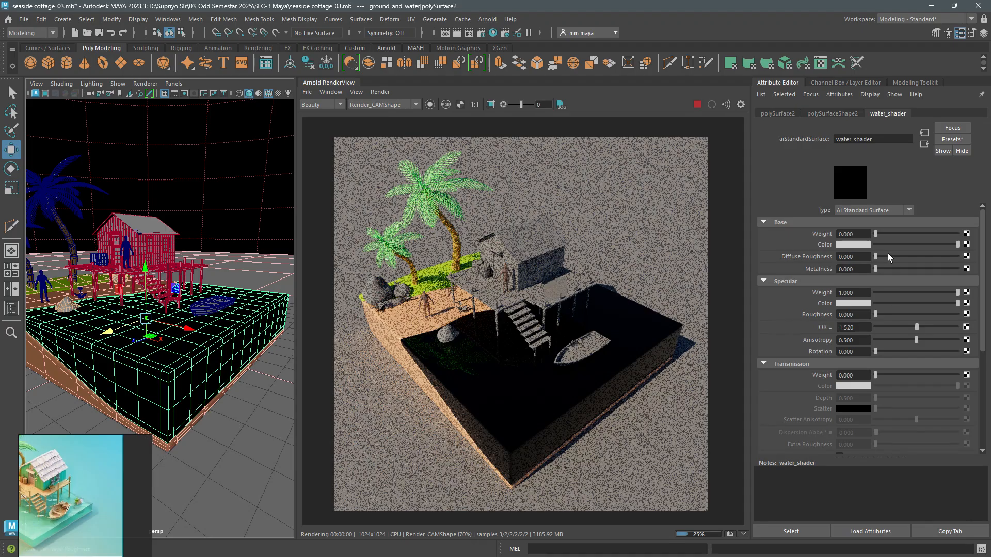
left_click_drag(888, 233, 961, 234)
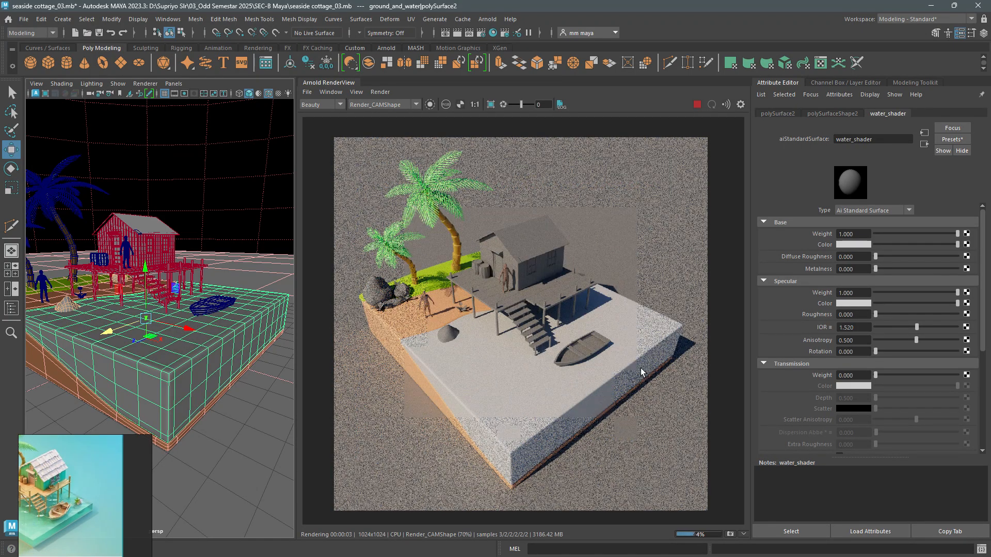
left_click(865, 313)
type("0.2")
key("Return")
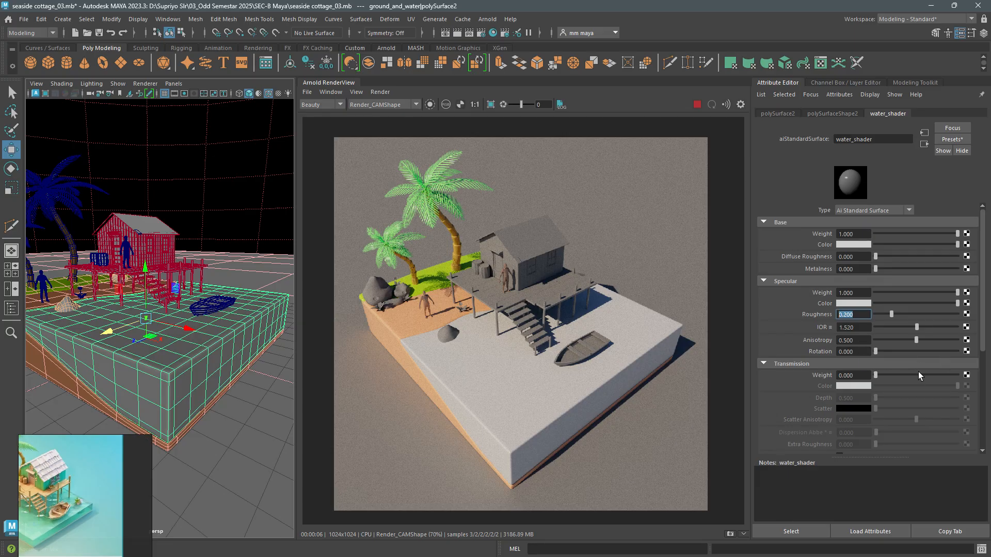
- Change water_shader's base color to a light teal
left_click(852, 246)
left_click(837, 273)
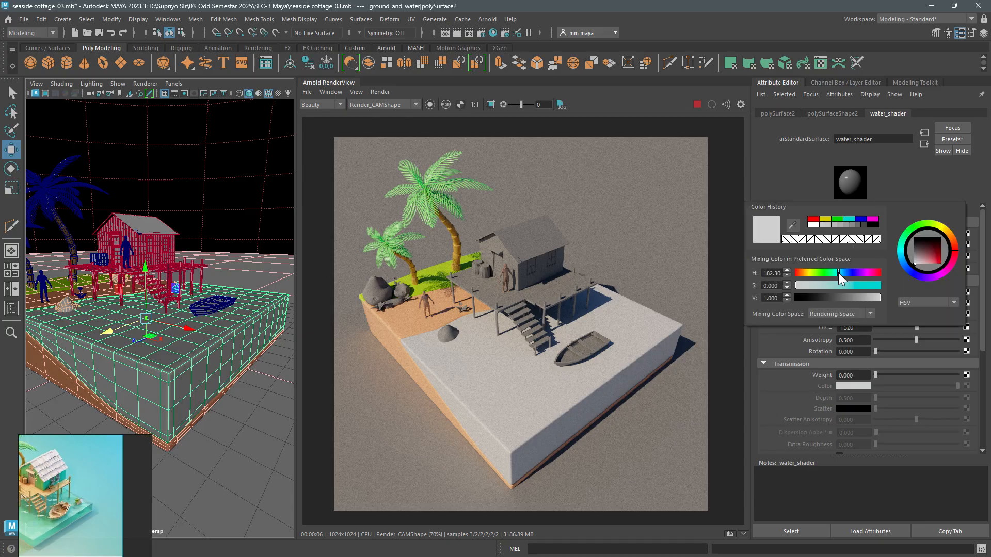
left_click_drag(838, 272, 833, 273)
left_click(833, 283)
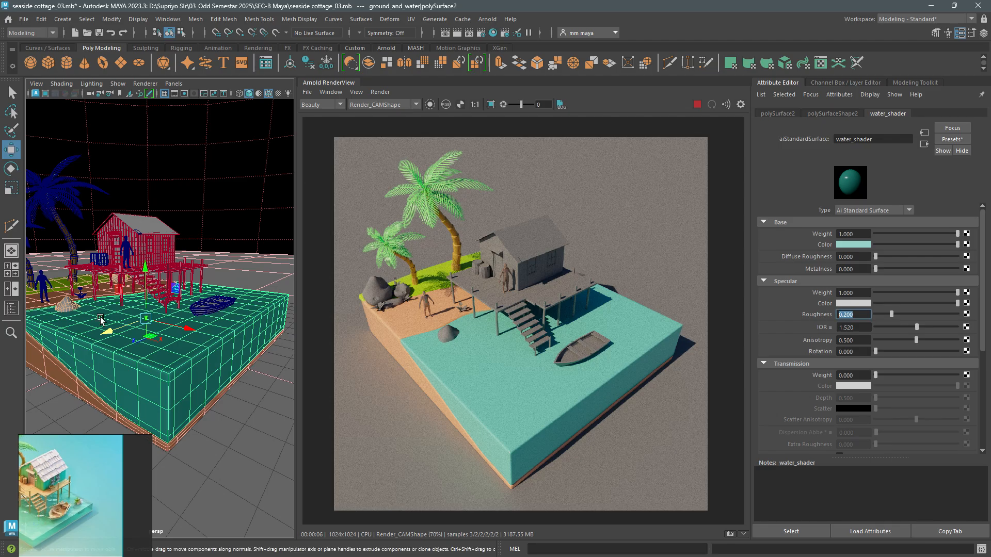
- Render through perspShape and view the water surface around the boat and stairs up close
left_click(392, 107)
left_click(391, 113)
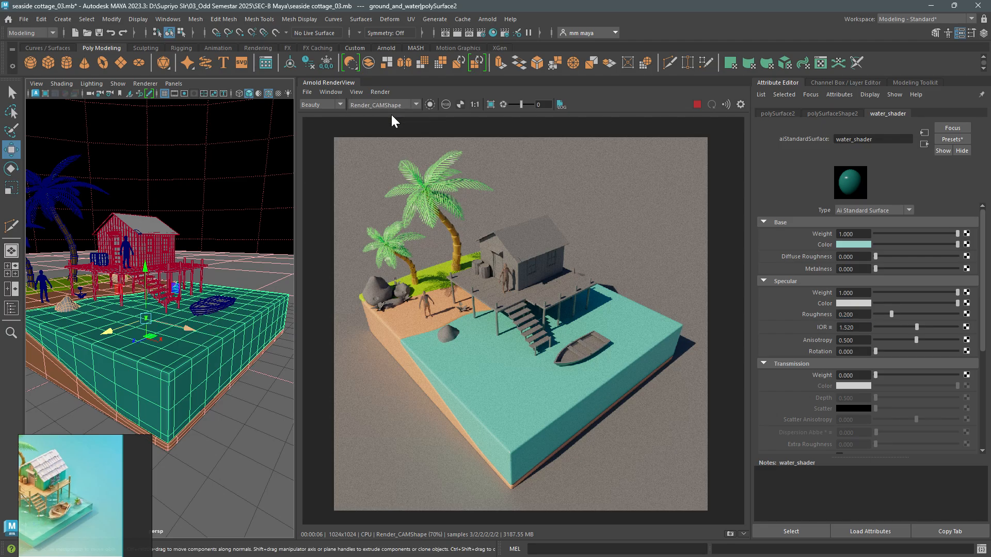
left_click_drag(210, 298, 45, 319, "alt")
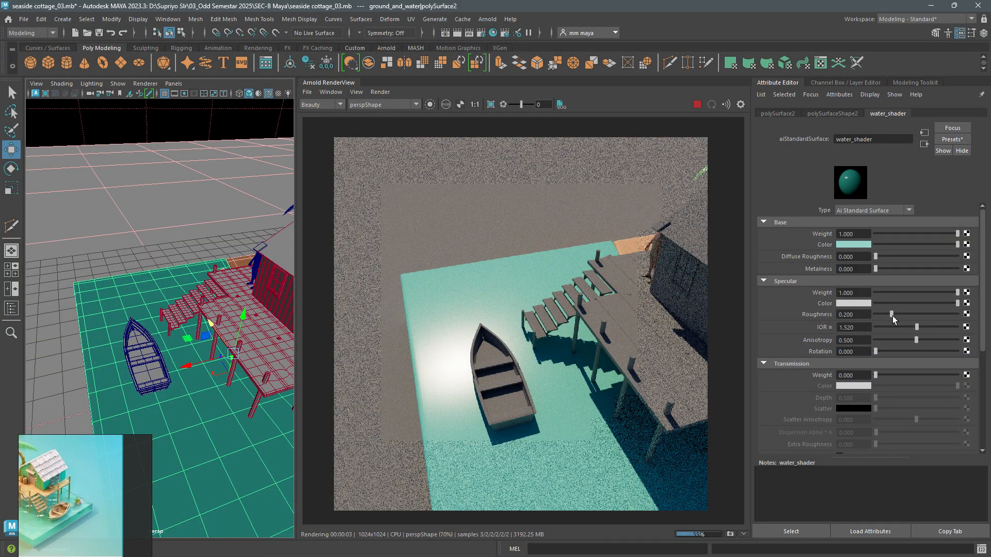
- Try specular roughness values of 0.025, 0.427 and 0.05 on water_shader
left_click_drag(890, 315, 877, 314)
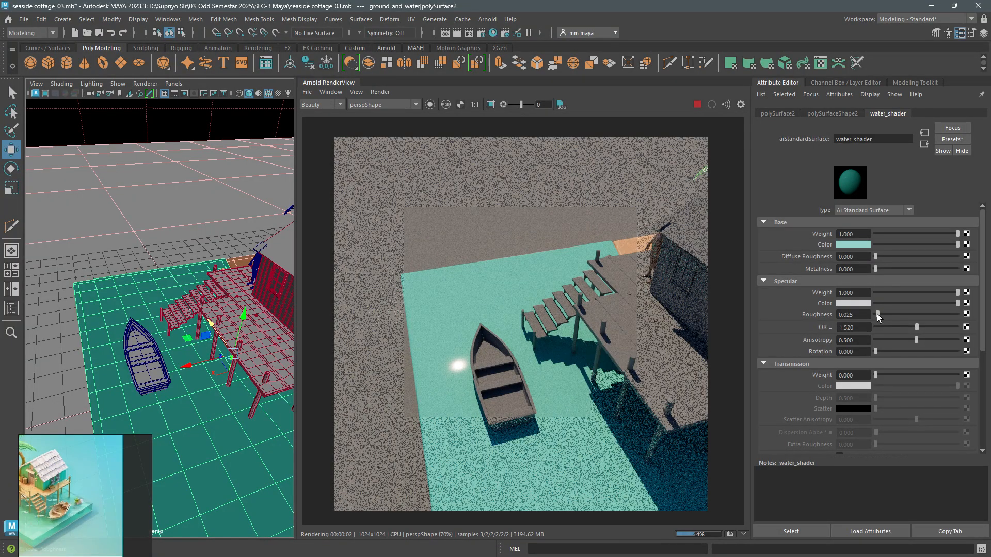
left_click_drag(877, 313, 909, 314)
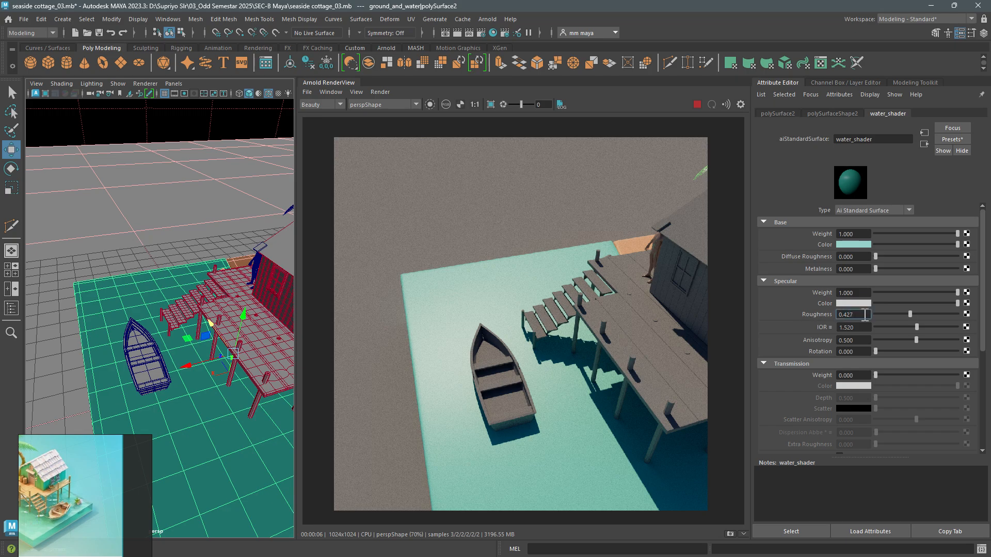
type("5")
key("Return")
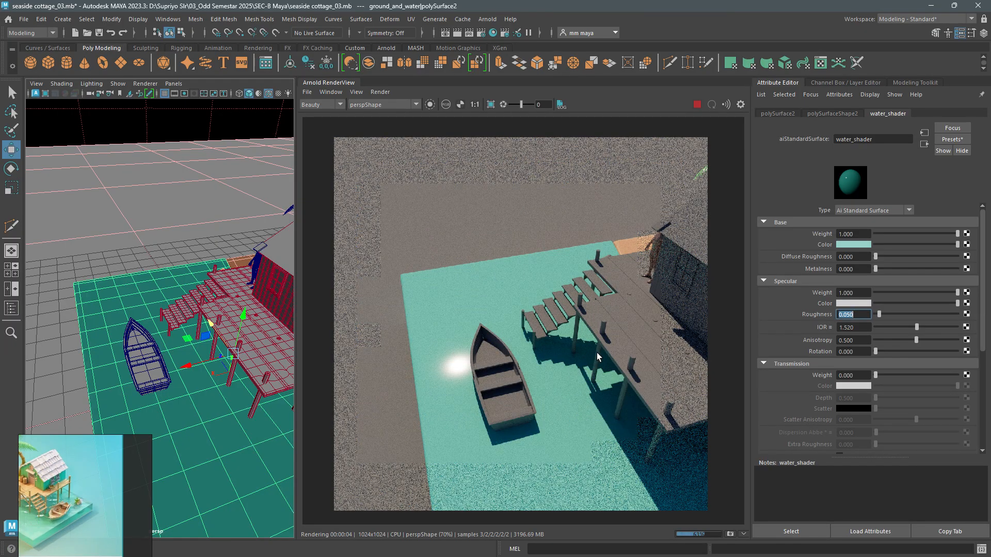
- Set water_shader's specular roughness to 0.1 and render the scene through Render_CAMShape
type("0.1")
key("Return")
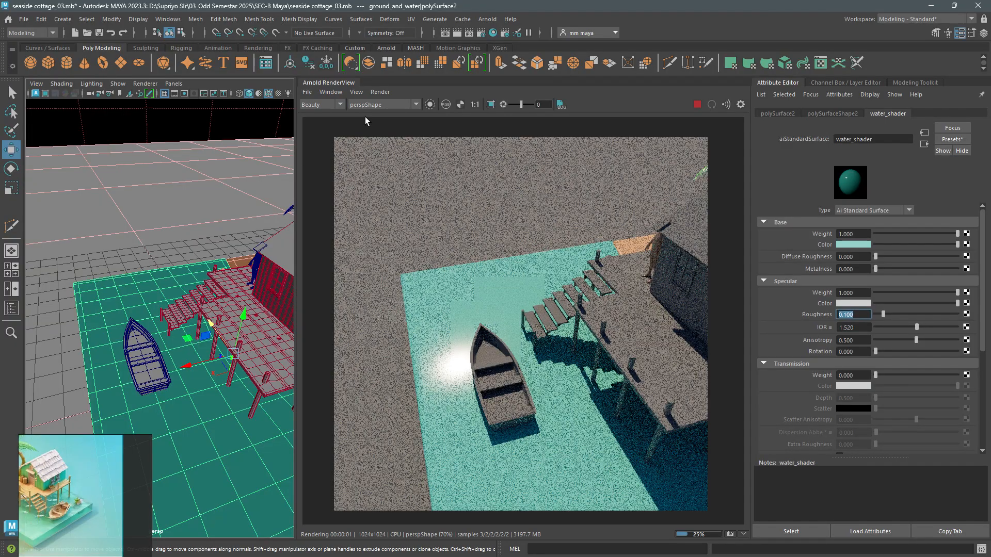
left_click(373, 106)
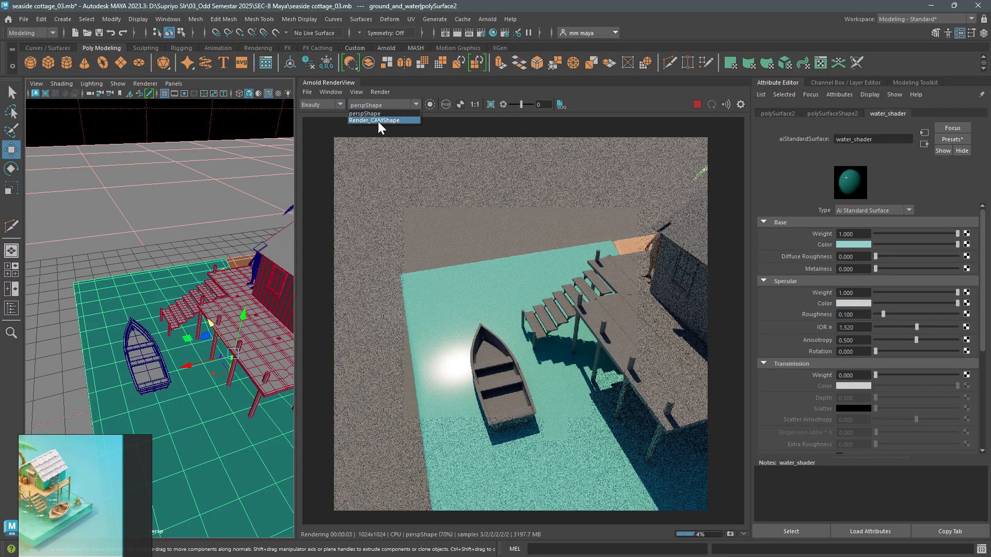
left_click(378, 122)
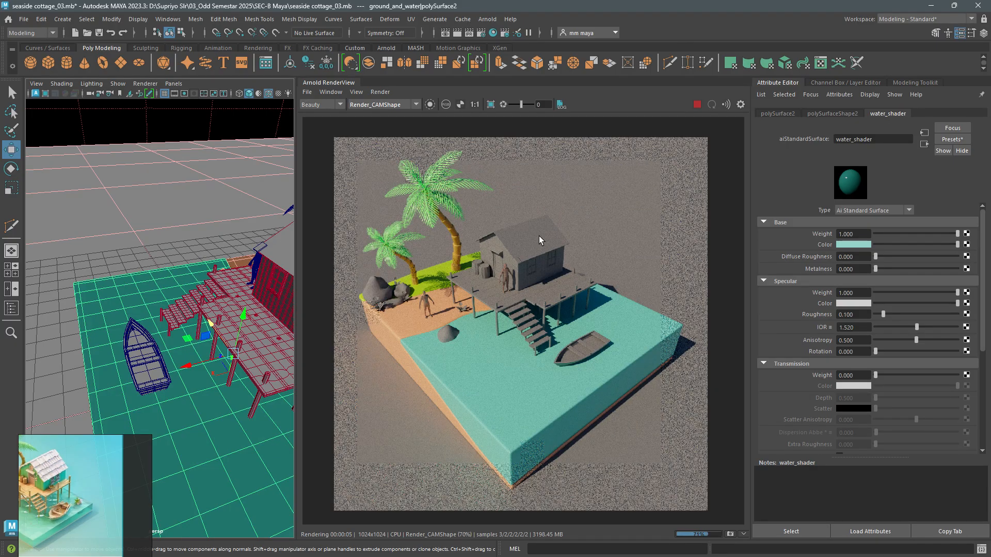
- Set water_shader's transmission weight to 0.95, after trying full transmission
left_click_drag(202, 387, 216, 344, "alt")
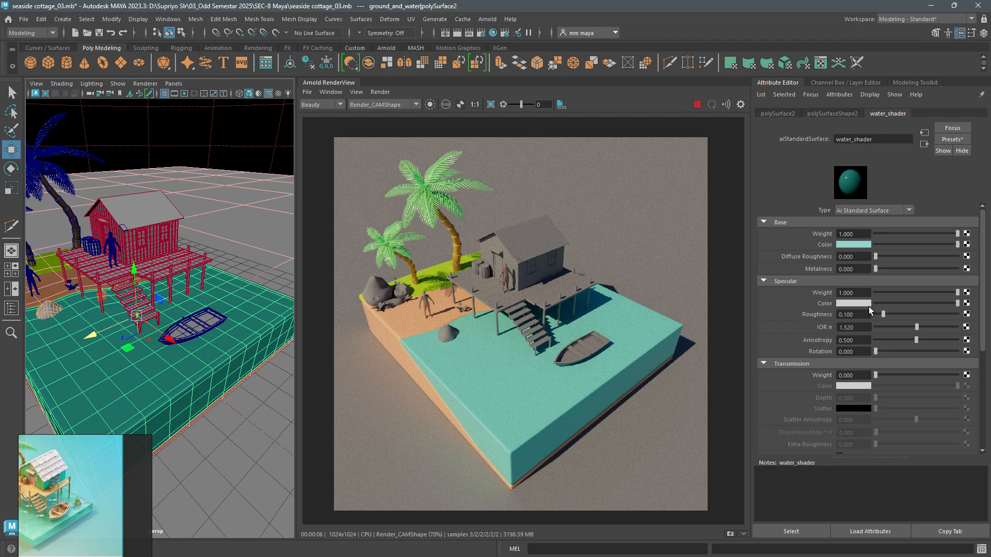
scroll(869, 308, "down", 3)
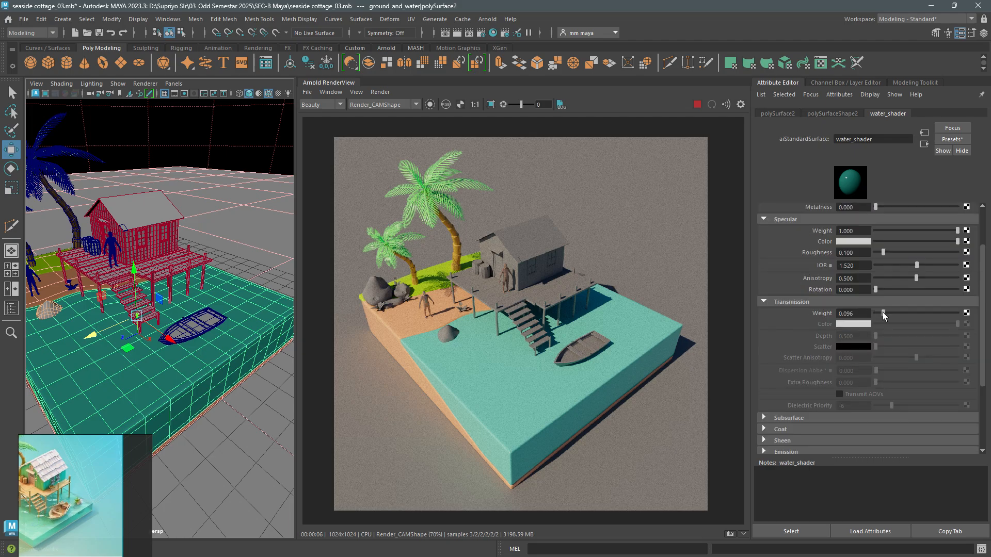
left_click_drag(882, 312, 958, 314)
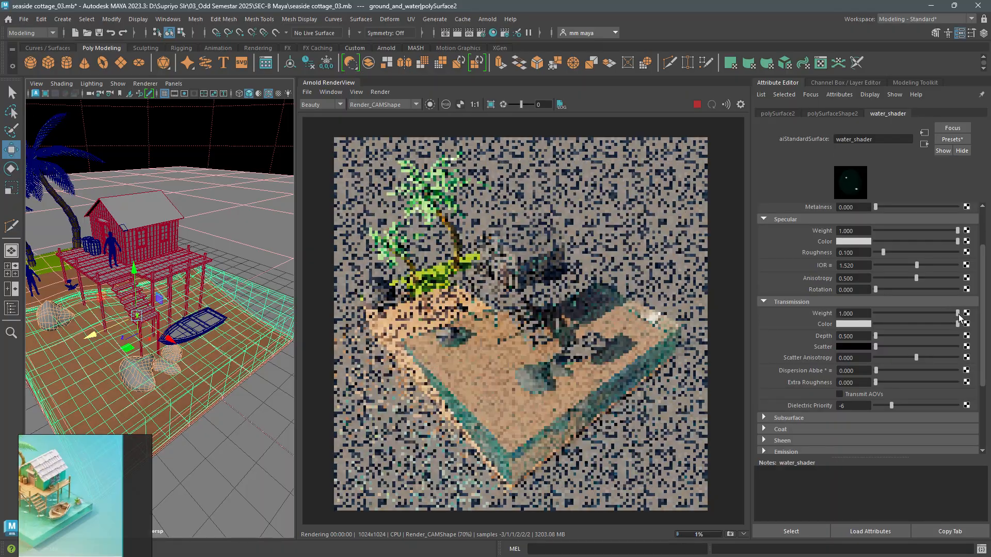
left_click_drag(858, 313, 831, 313)
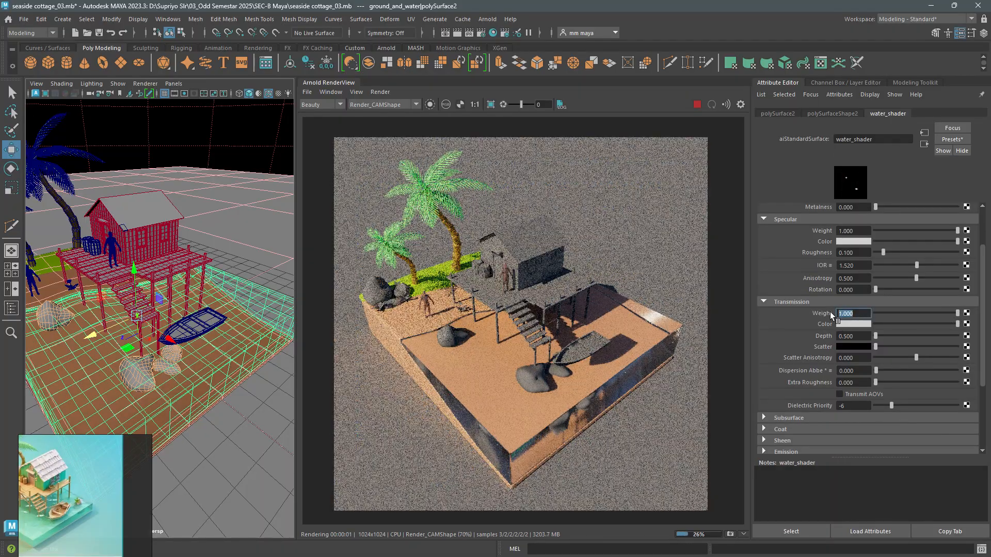
key("BackSpace")
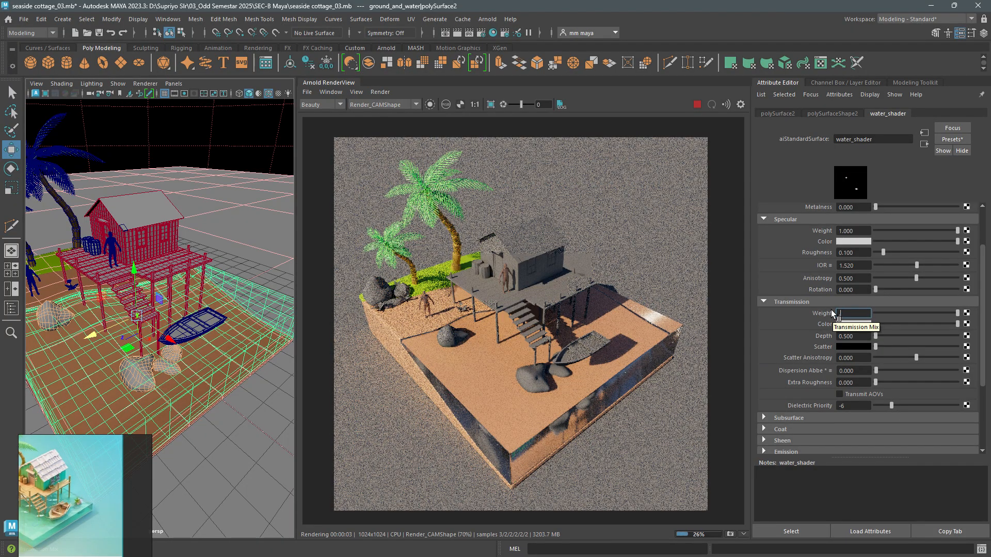
type("0.95")
key("Return")
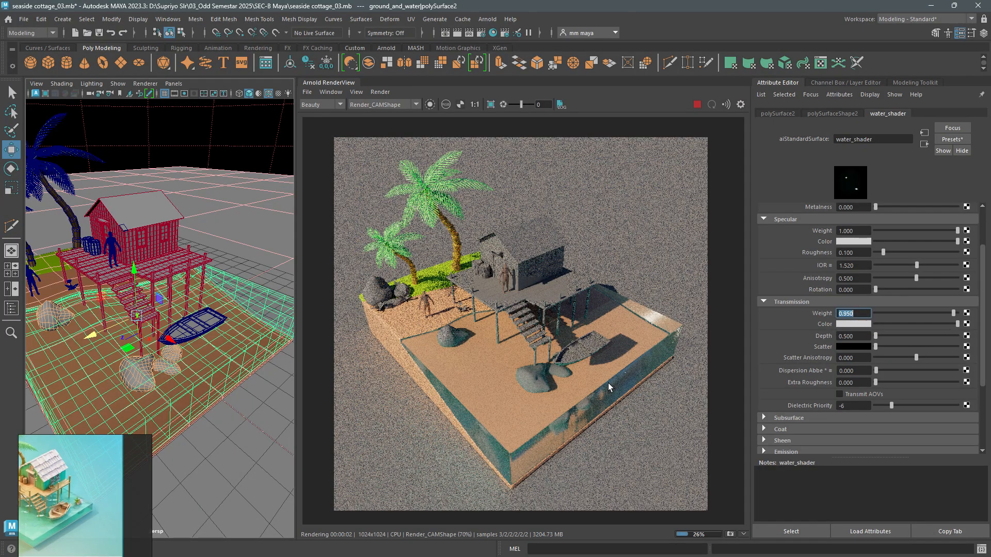
- Render through perspShape from a low angle that shows the water block's front corner and the whole cottage
left_click_drag(244, 371, 279, 336, "alt")
left_click(404, 104)
left_click(401, 112)
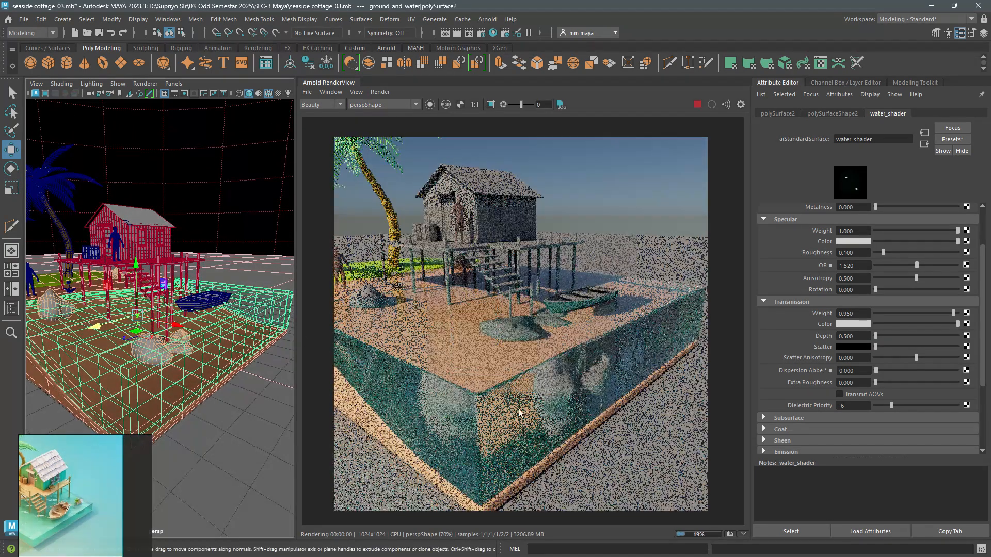
left_click_drag(270, 384, 260, 359, "alt")
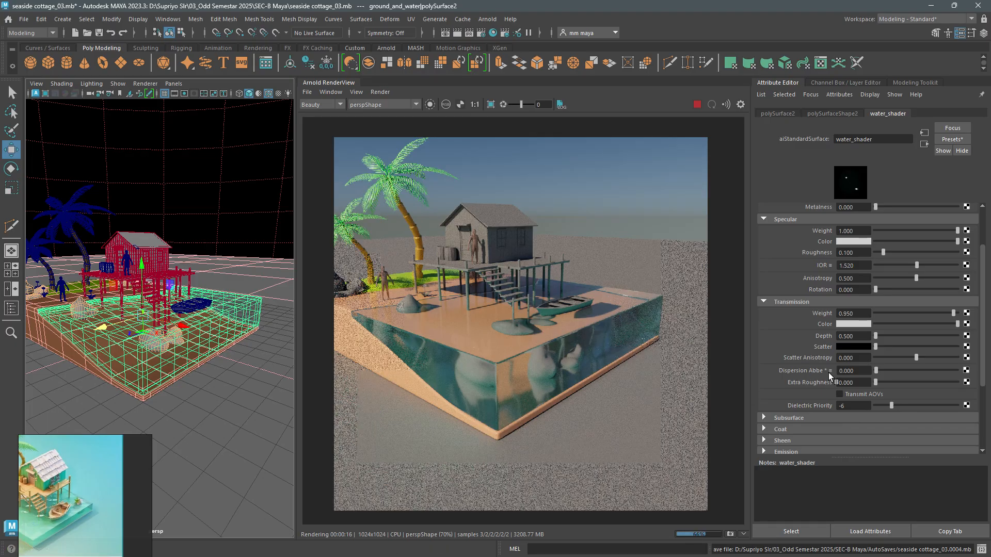
- Set water_shader's transmission color to a very pale teal with hue 166.15 and saturation 0.045
left_click(852, 336)
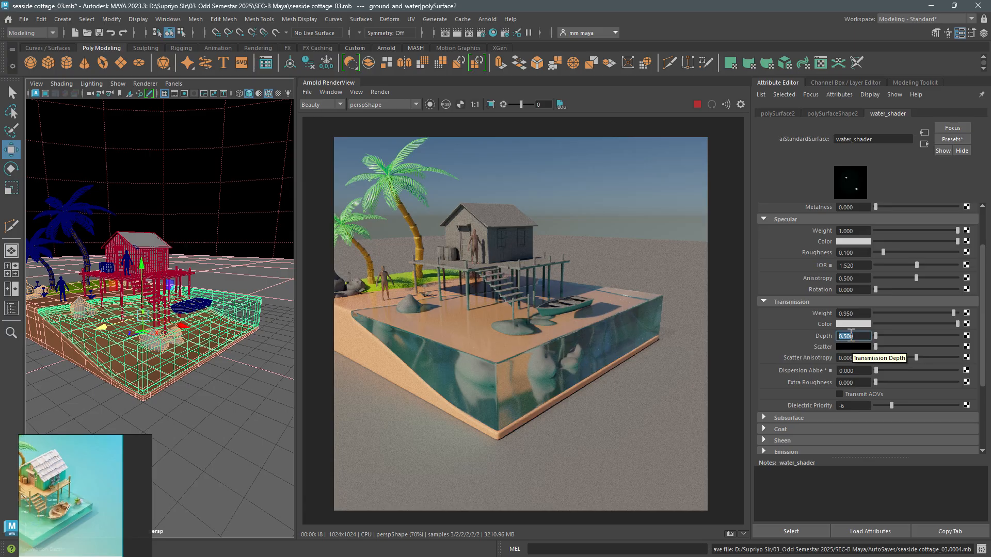
left_click(847, 325)
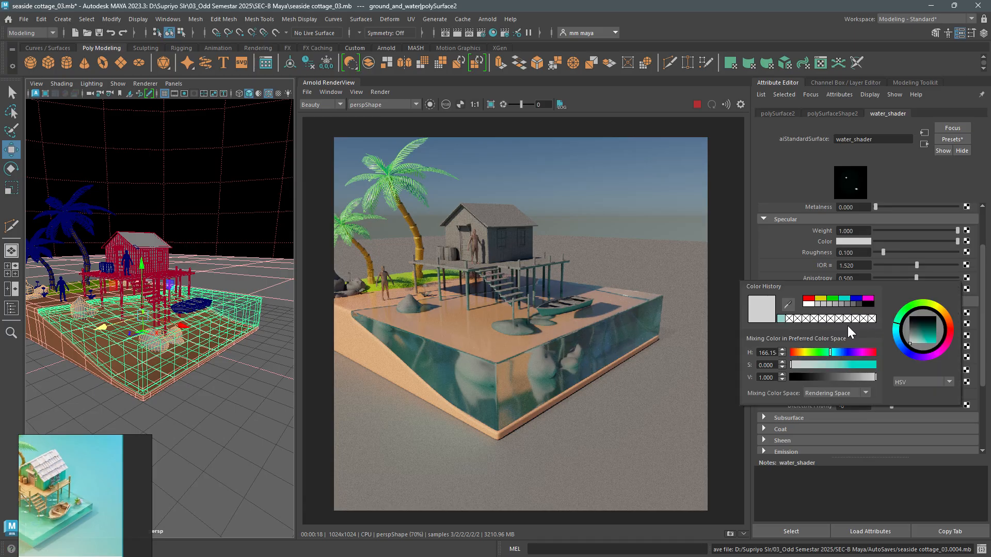
left_click(781, 318)
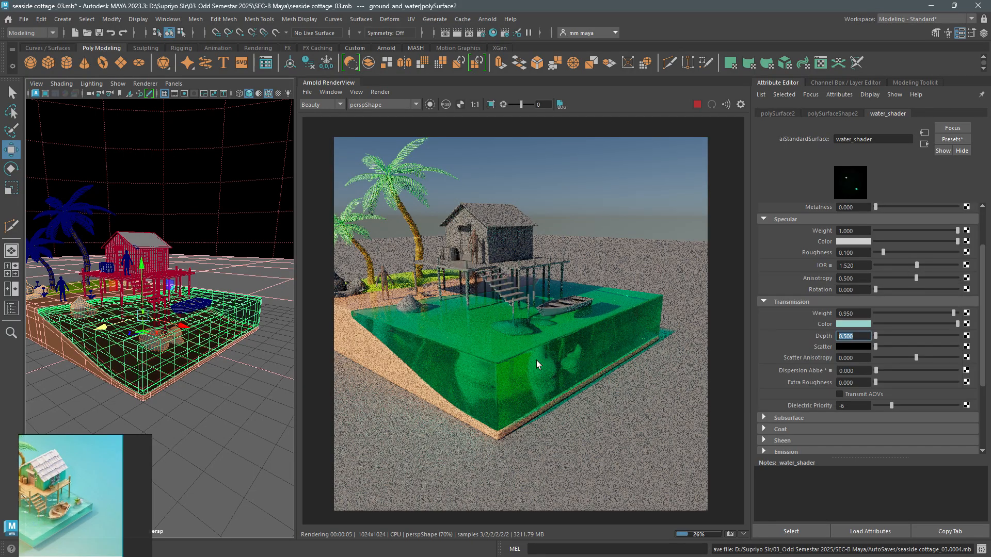
left_click(851, 324)
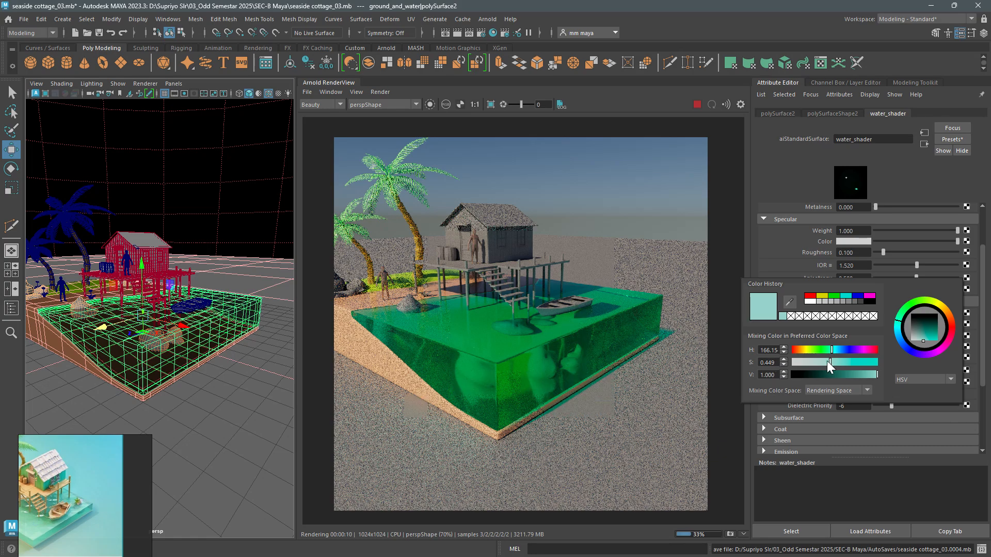
left_click_drag(828, 360, 797, 360)
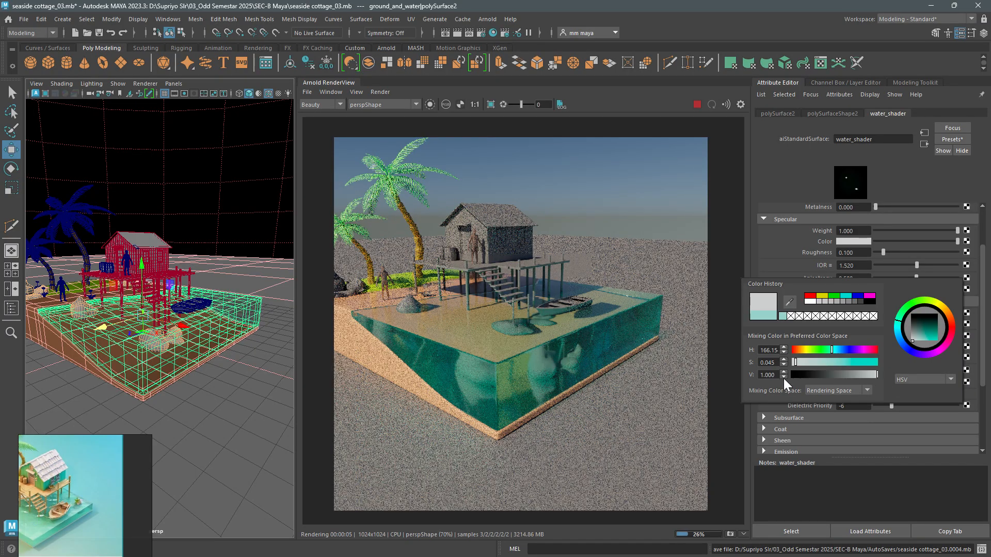
left_click(783, 377)
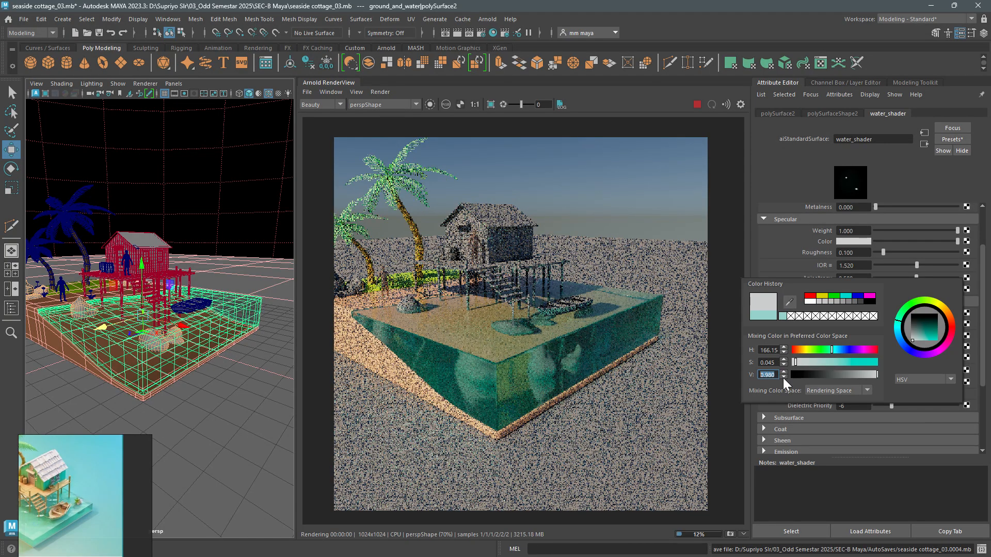
left_click(783, 371)
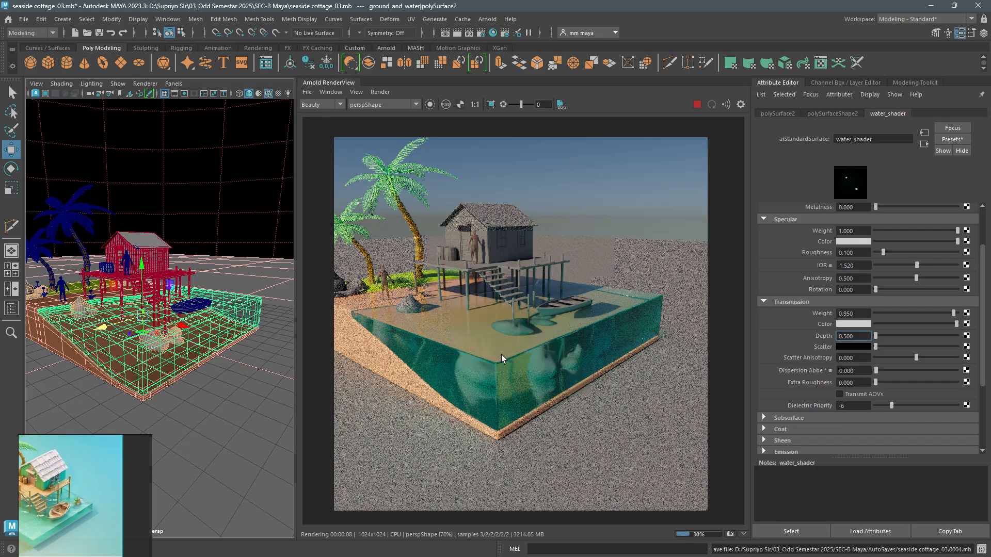
- Try transmission depths of 0, 0.2, 0.1 and 0.6 on water_shader
left_click(875, 335)
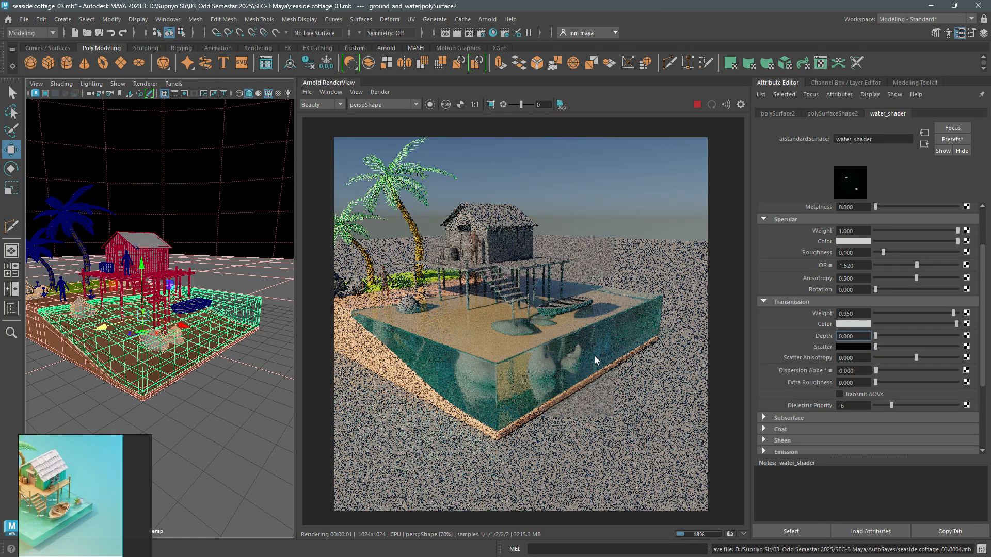
double_click(856, 339)
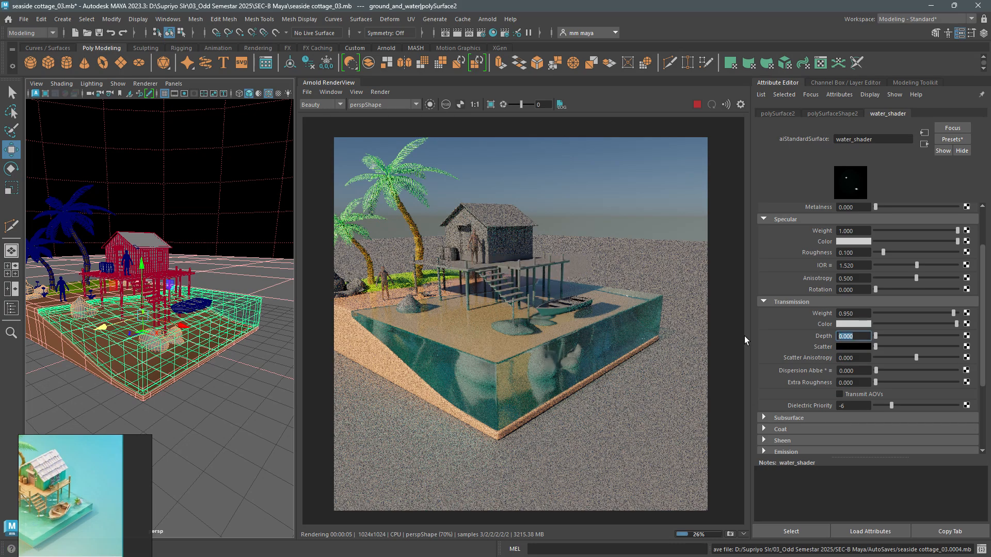
type(".2")
key("Return")
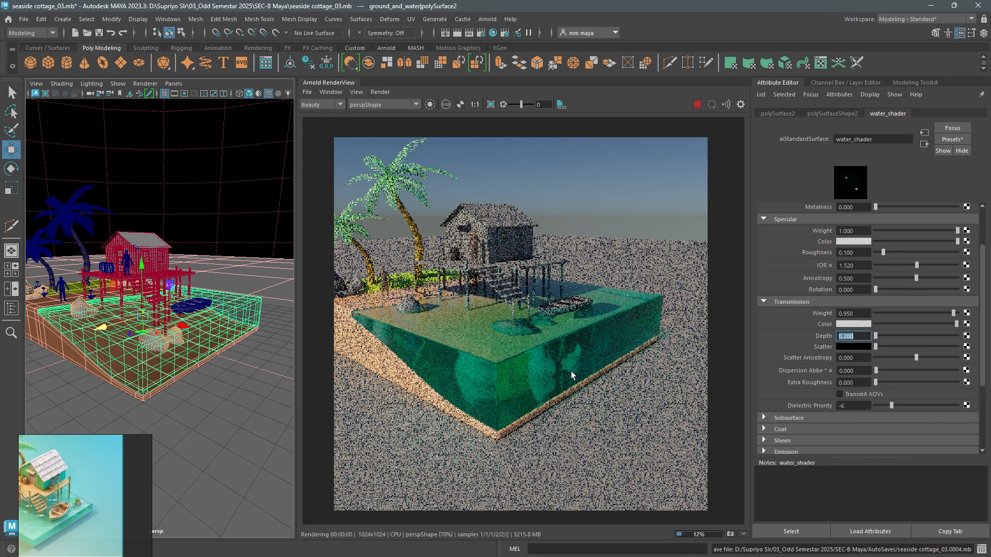
type(".1")
key("Return")
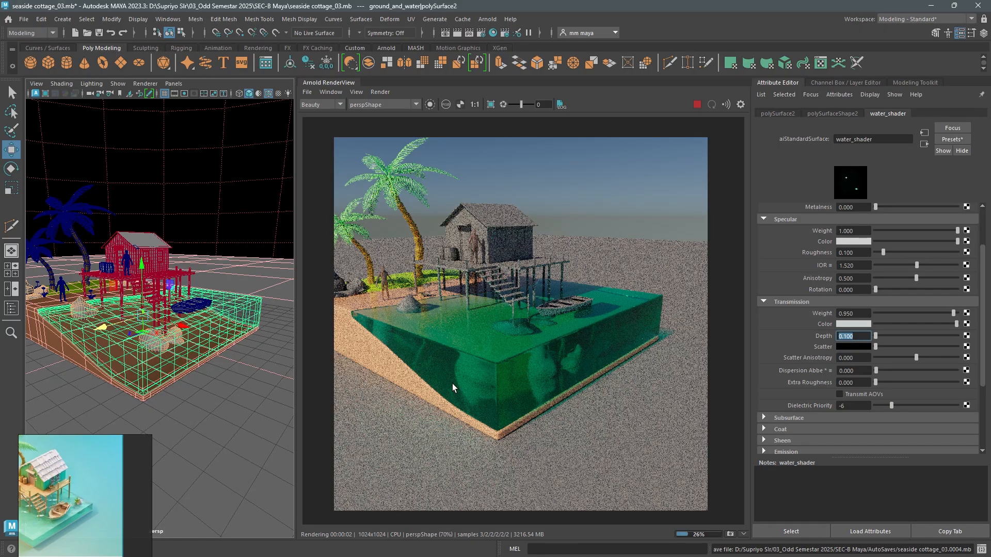
type(".6")
key("Return")
- Compare water_shader's transmission depth at 0.5 and 0.1, and keep it at 0.5
type(".5")
key("Return")
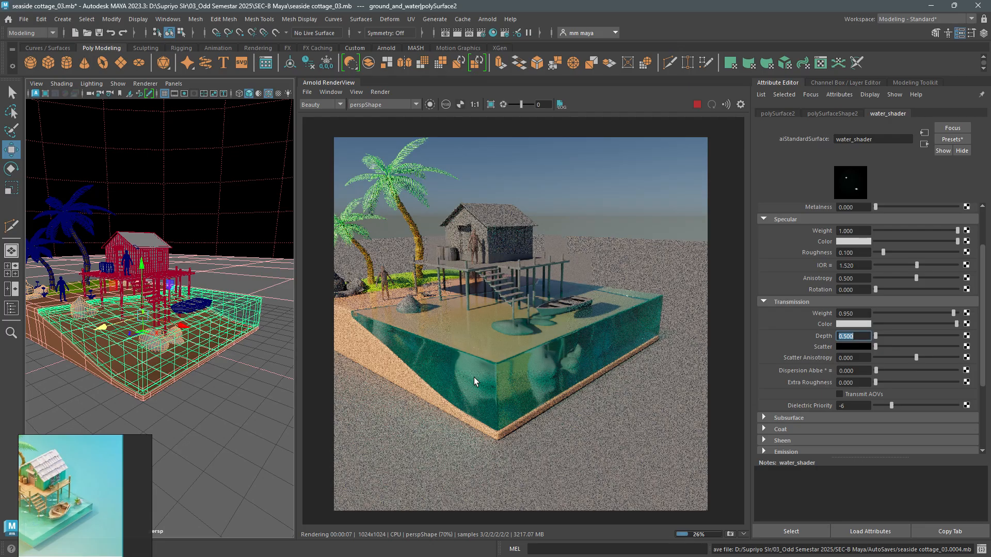
type(".1")
key("Return")
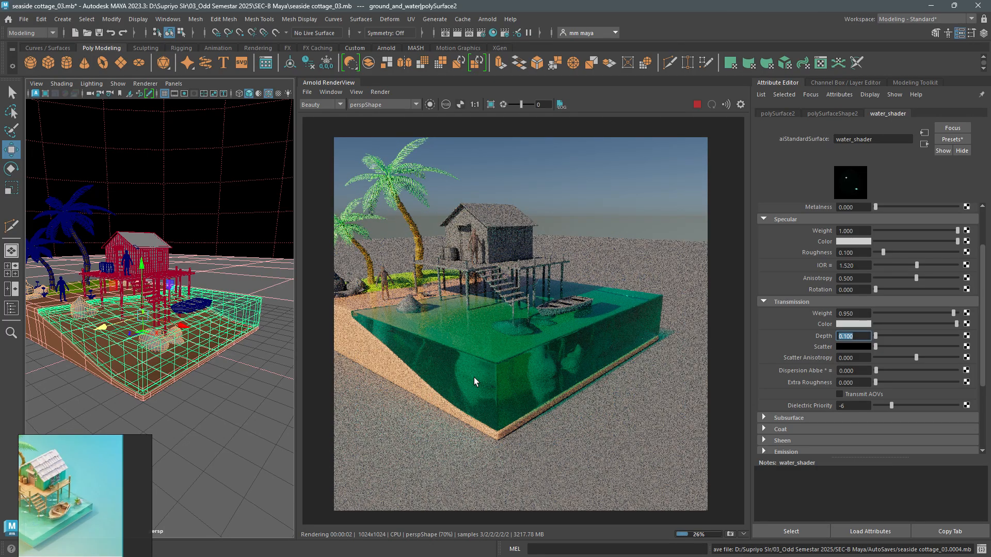
type(".5")
key("Return")
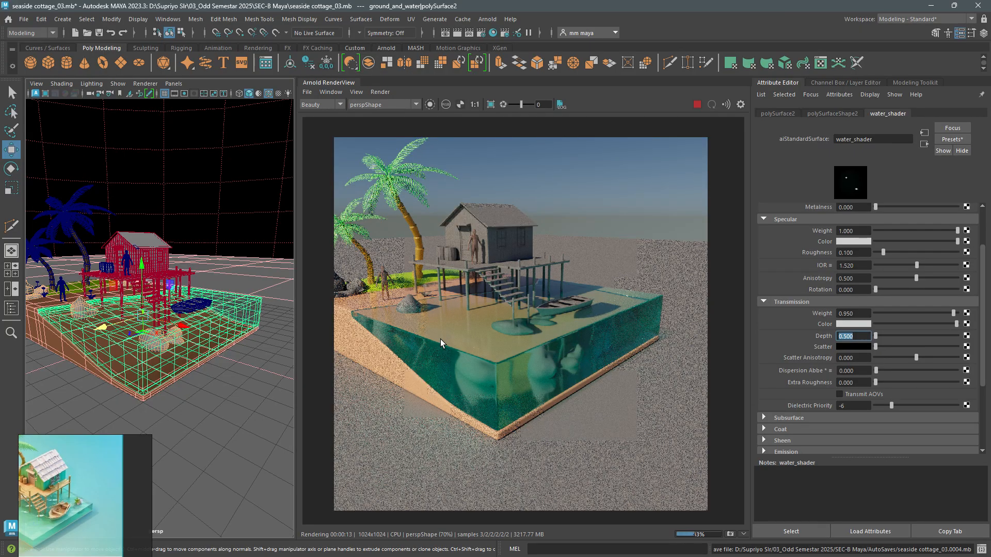
- Try a muted mid-teal transmission scatter color on water_shader
left_click(856, 346)
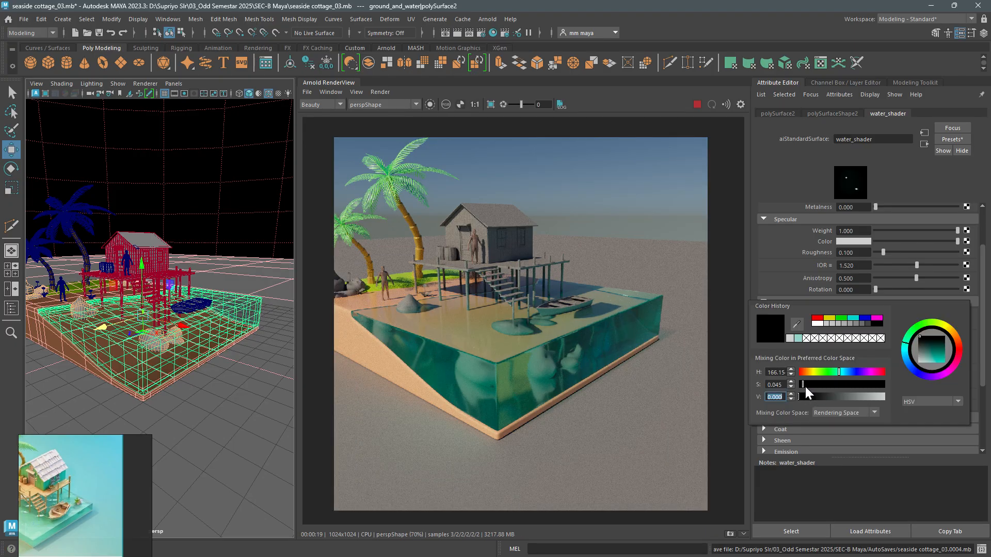
left_click_drag(808, 397, 859, 397)
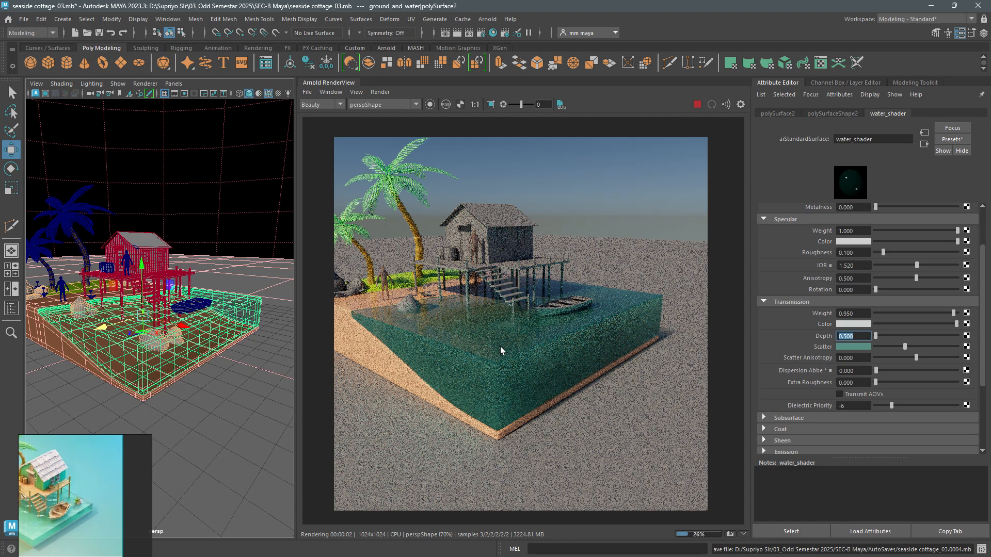
- Limit the Arnold render to a crop region around the water block, stairs and boat
left_click(491, 105)
left_click_drag(390, 285, 651, 422)
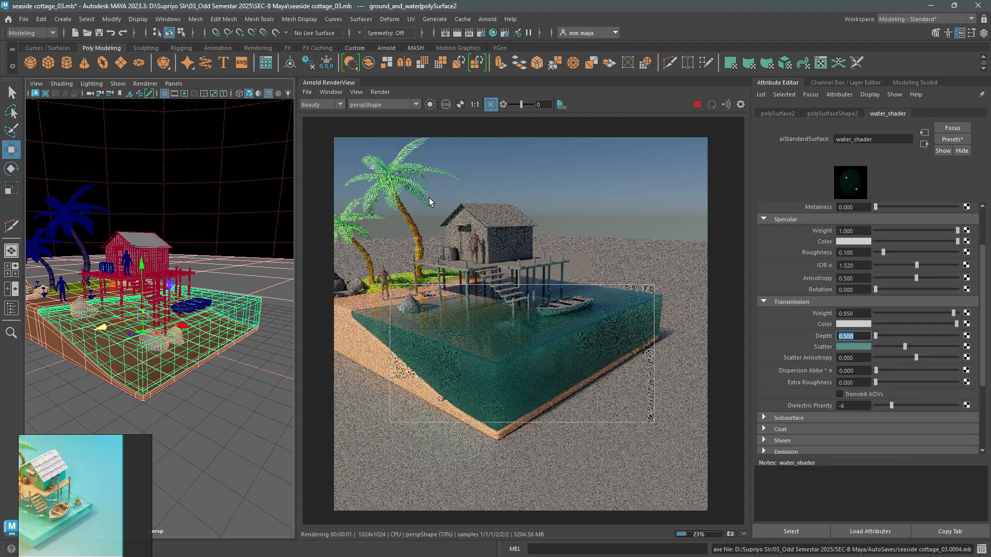
left_click(327, 93)
left_click(358, 205)
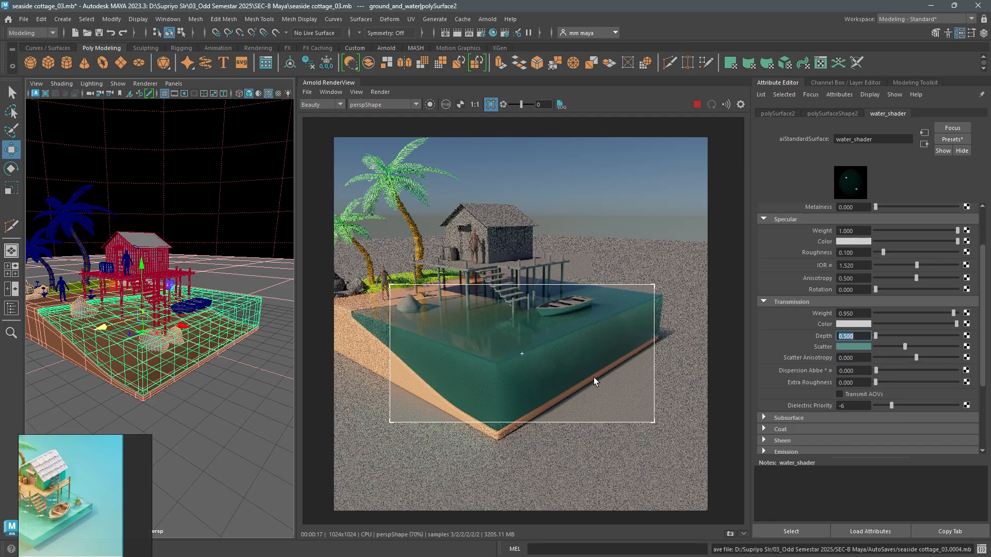
- Change water_shader's transmission scatter to a dark teal with saturation 0.449 and value about 0.16, starting from the stored light teal
left_click(845, 345)
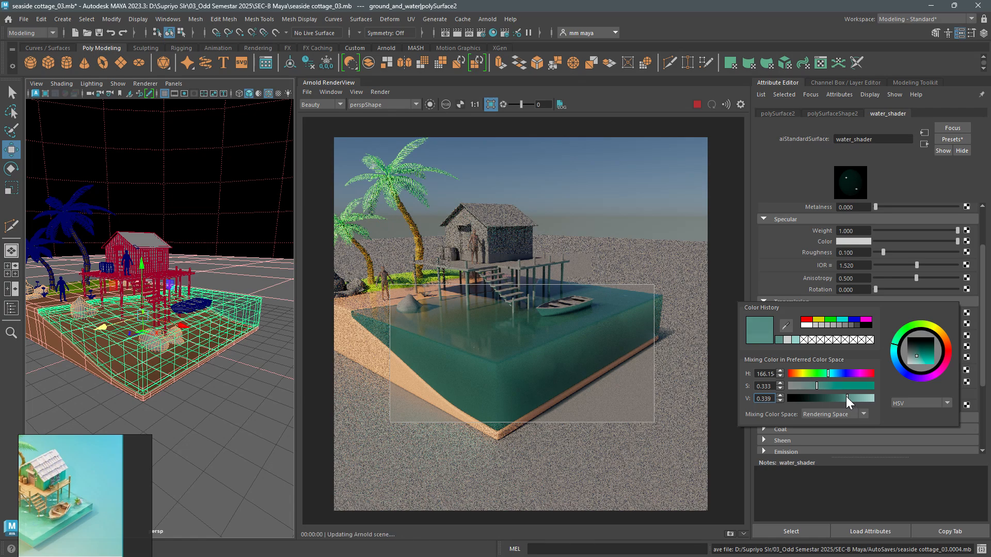
left_click_drag(846, 396, 815, 386)
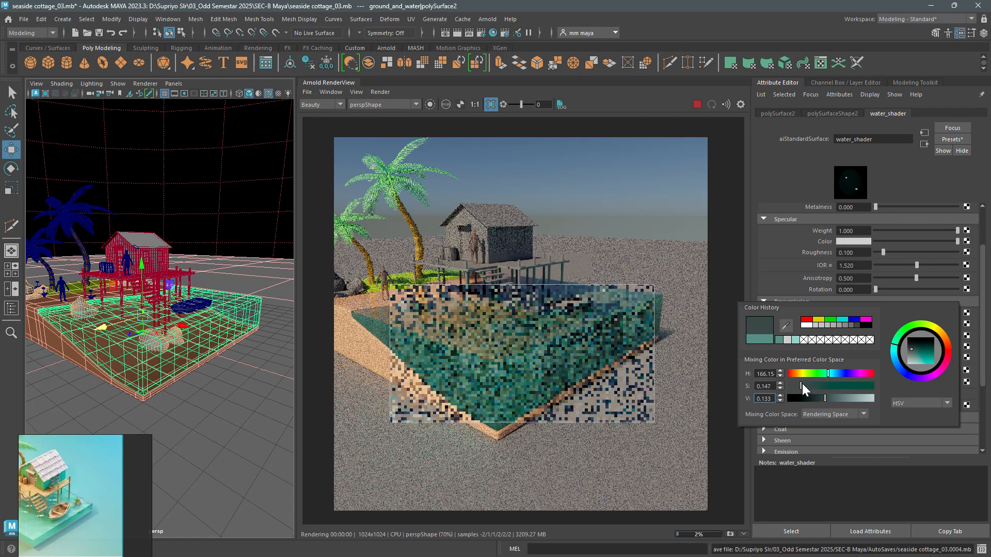
left_click(796, 341)
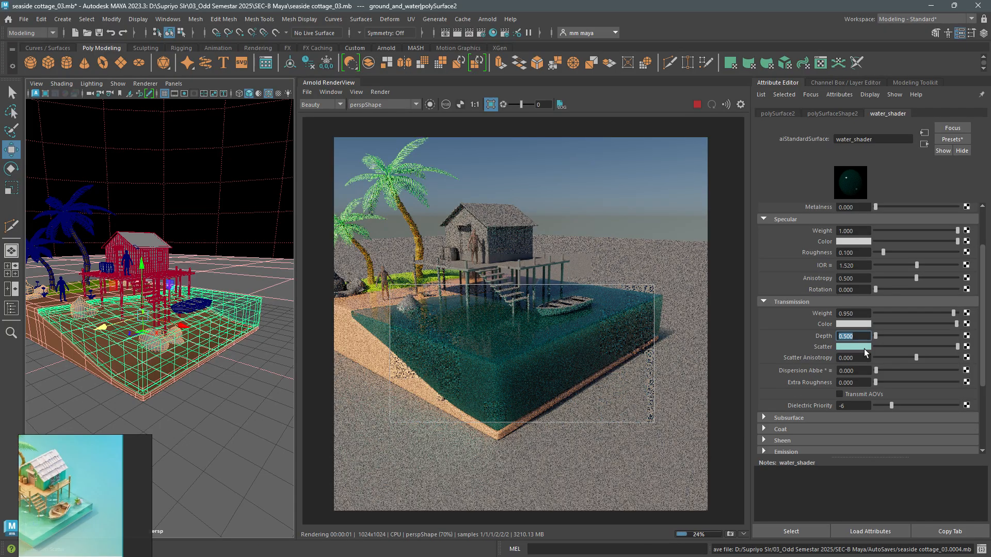
left_click(856, 346)
left_click_drag(883, 397, 843, 396)
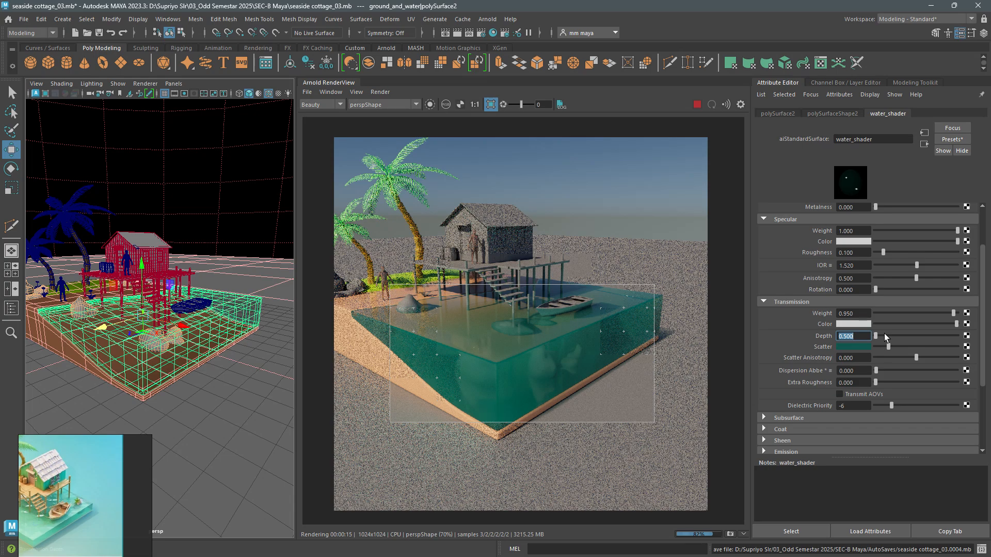
- Try a transmission depth of about 5 on water_shader and return it to 0.5
mouse_move(875, 336)
left_mouse_down()
mouse_move(887, 338)
mouse_move(879, 336)
left_mouse_up()
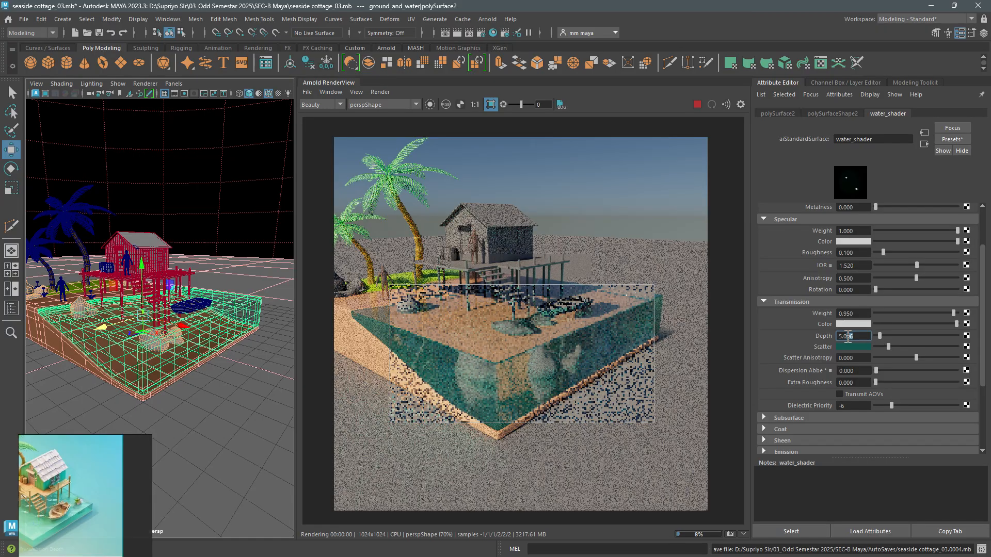
type(".5")
key("Return")
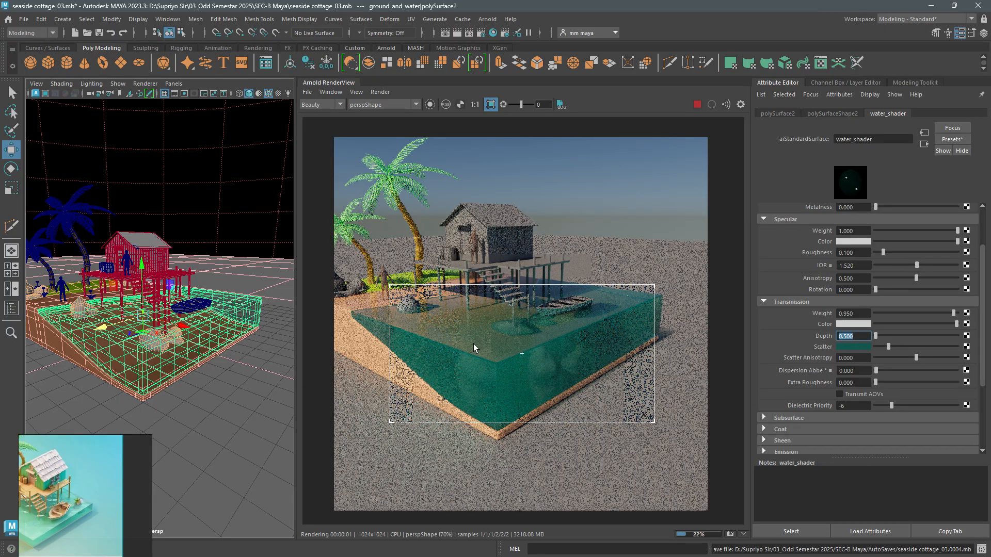
- Test a much brighter teal transmission scatter color and darken it back to deep teal
left_click(850, 346)
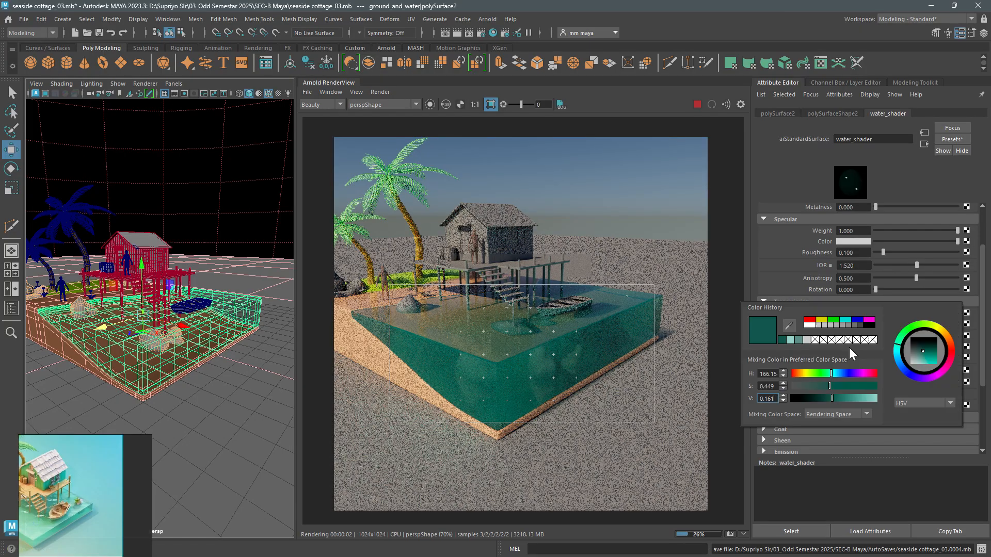
left_click_drag(848, 399, 869, 400)
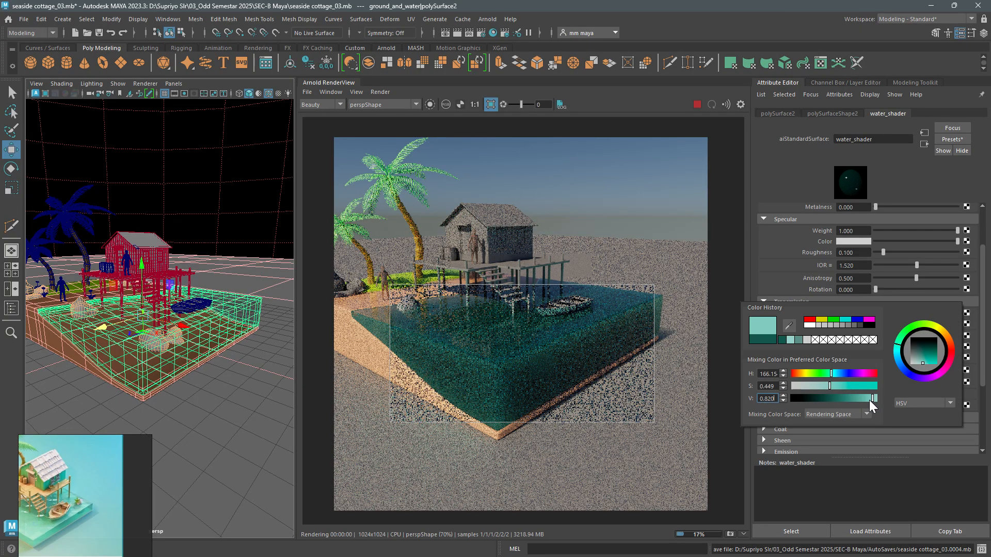
left_click_drag(869, 400, 830, 397)
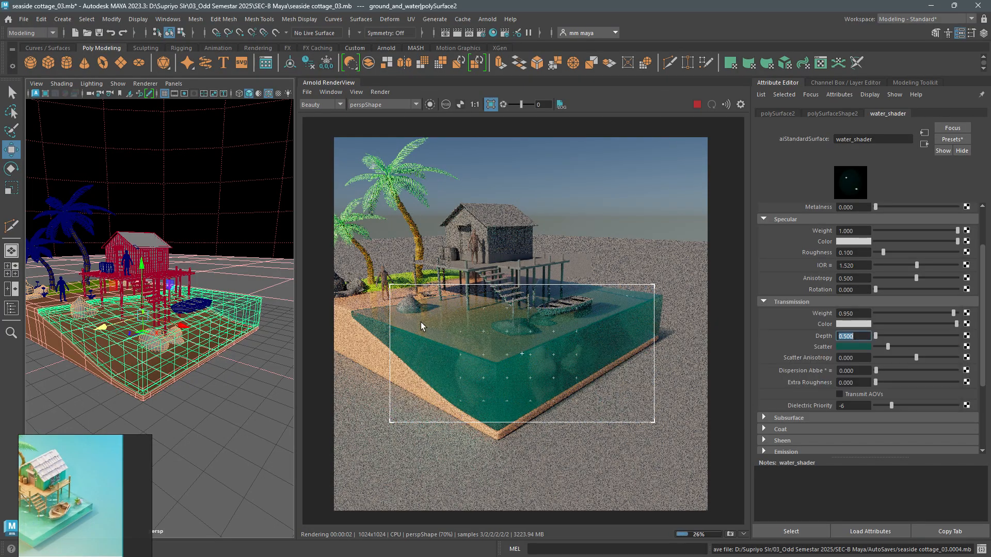
- Render through Render_CAMShape in the Arnold RenderView and turn off the crop region
left_click(398, 106)
left_click(392, 119)
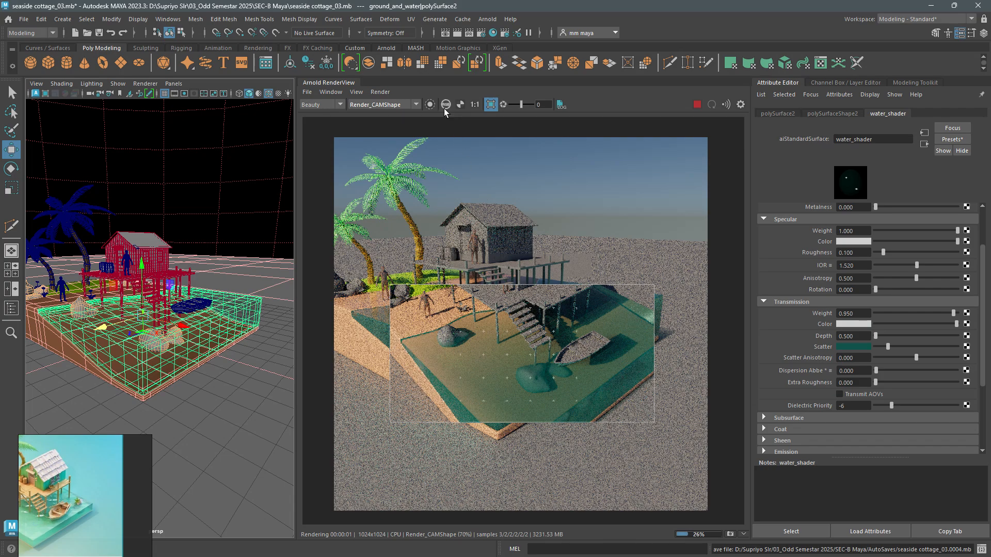
left_click(490, 106)
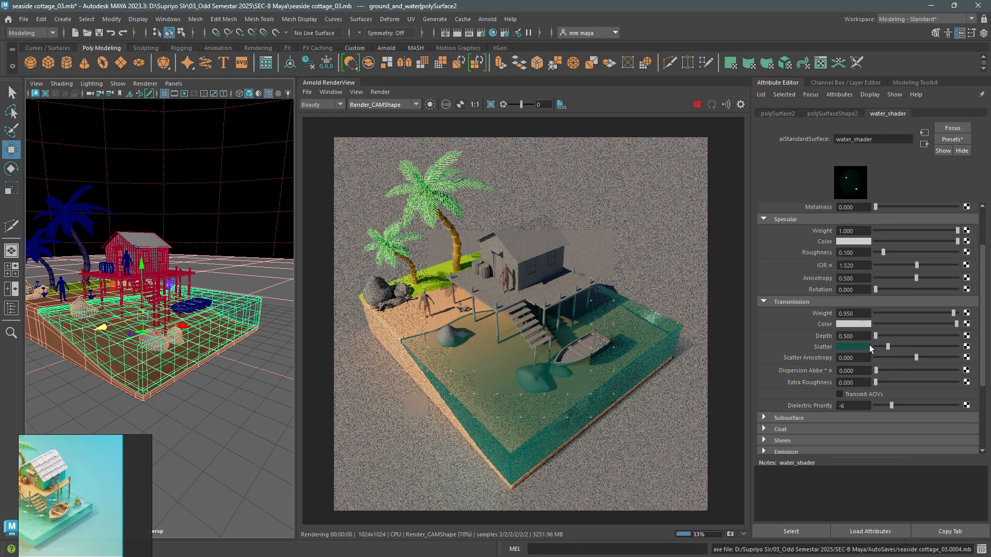
- Lighten water_shader's transmission scatter teal and set the transmission depth to 0.4 after trying about 2.5, 0.1 and 0.3
left_click(868, 346)
left_click_drag(854, 398, 866, 396)
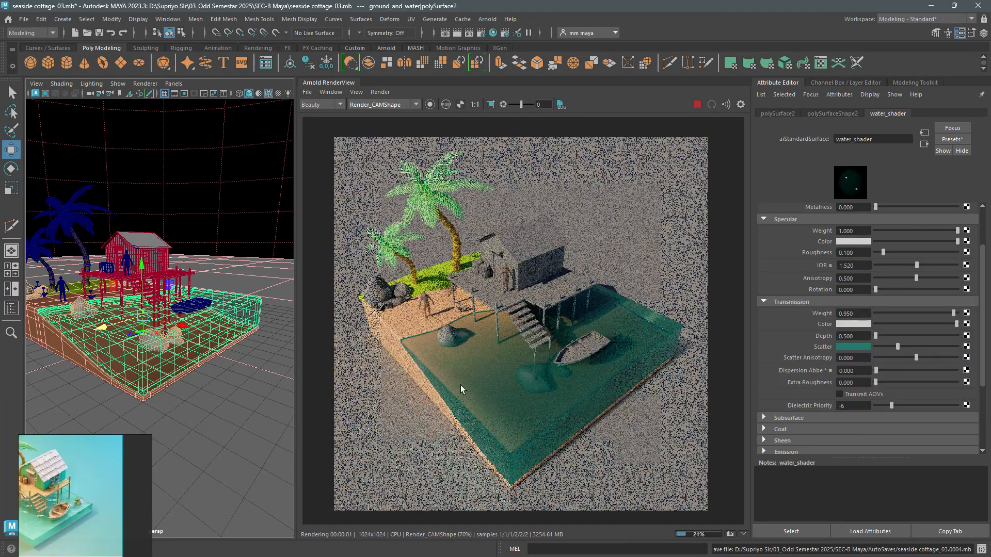
left_click_drag(876, 337, 822, 332)
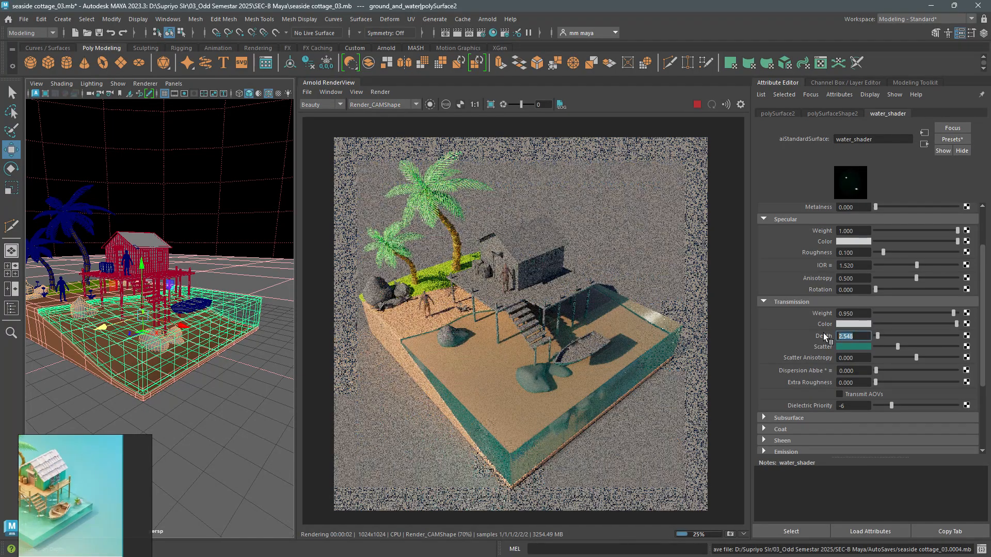
type(".1")
key("Return")
type(".3")
key("Return")
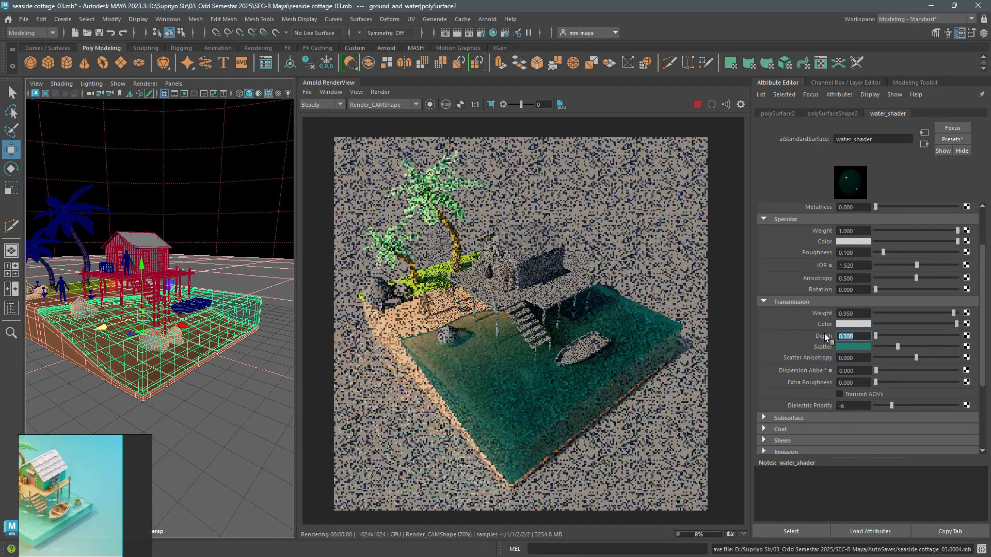
type(".4")
key("Return")
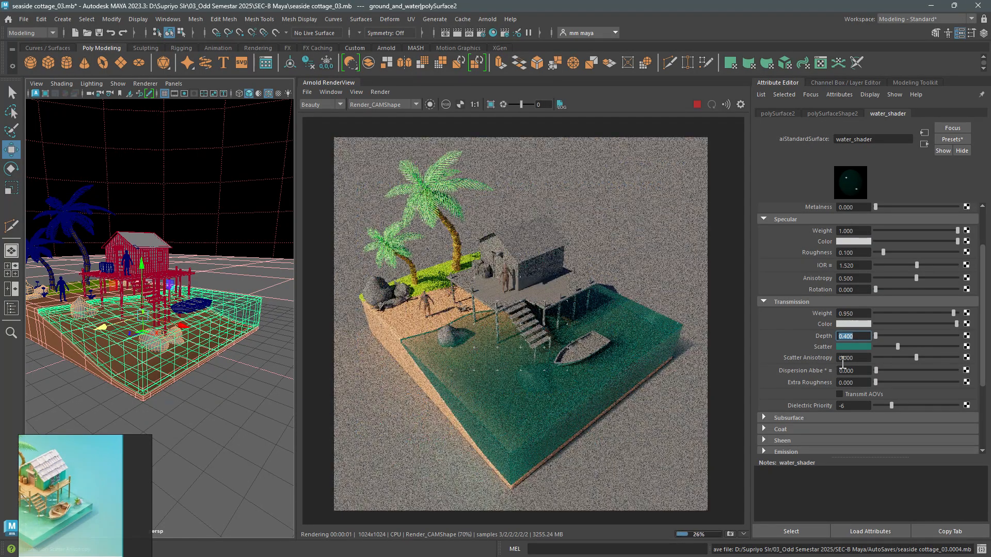
- Try a specular roughness of 0 on water_shader and return it to 0.1
left_click_drag(861, 254, 831, 253)
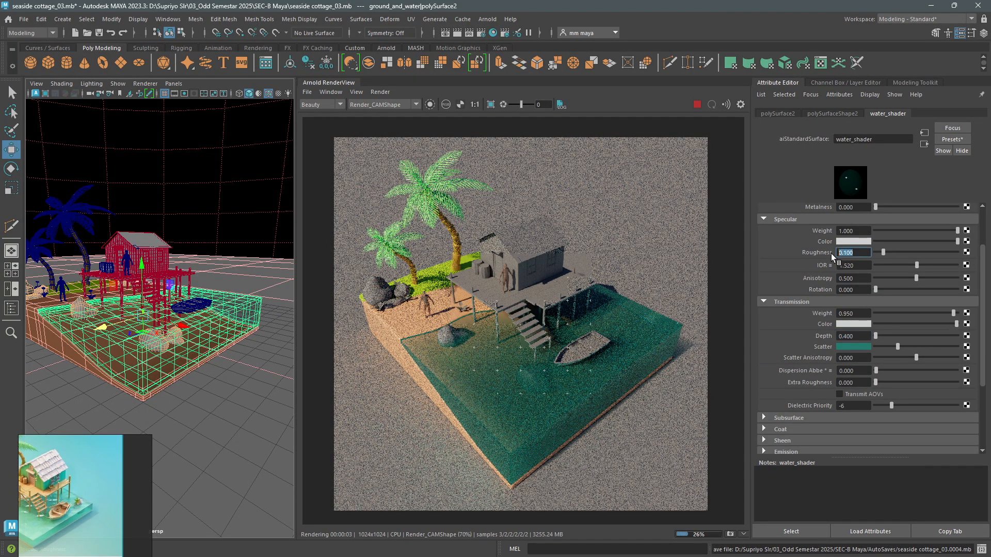
type("0")
key("Return")
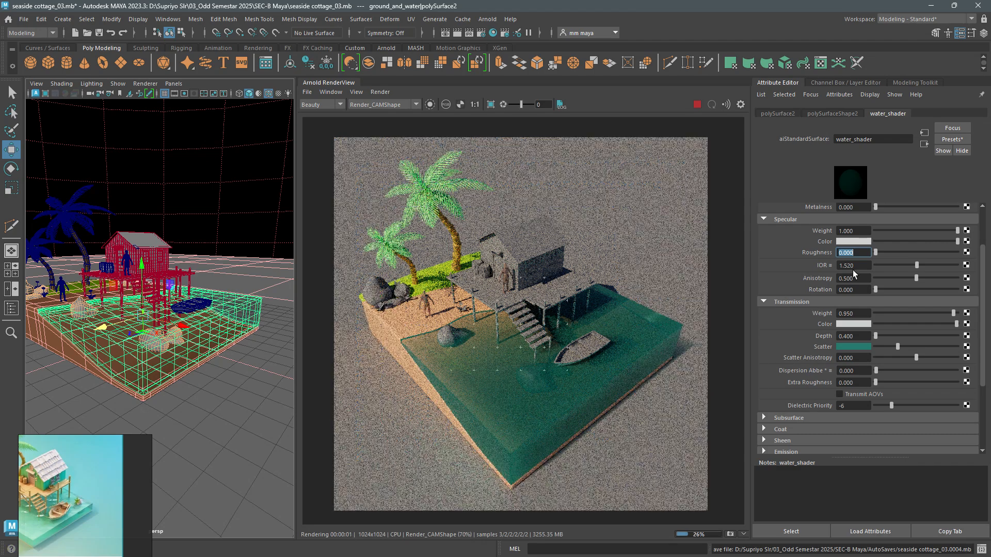
type(".")
type("1")
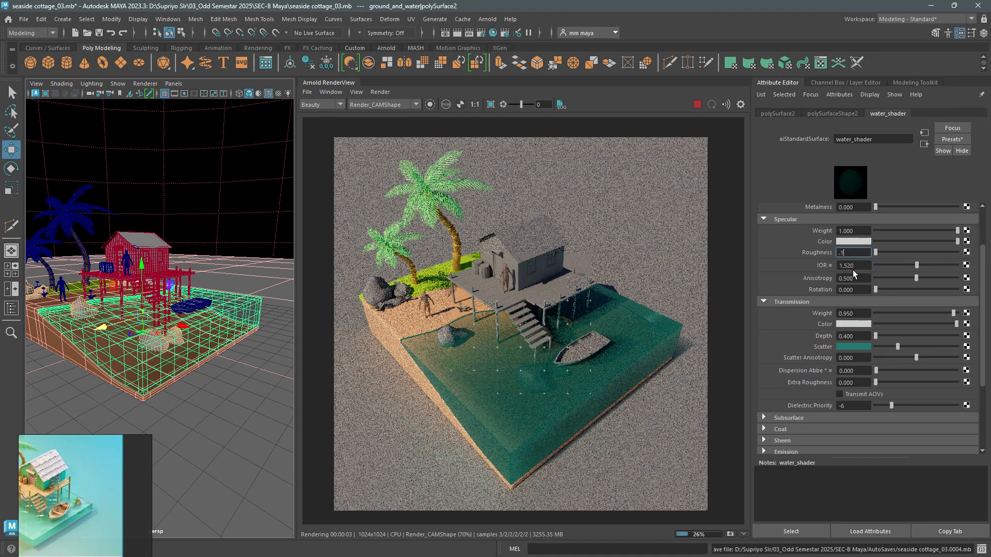
key("Return")
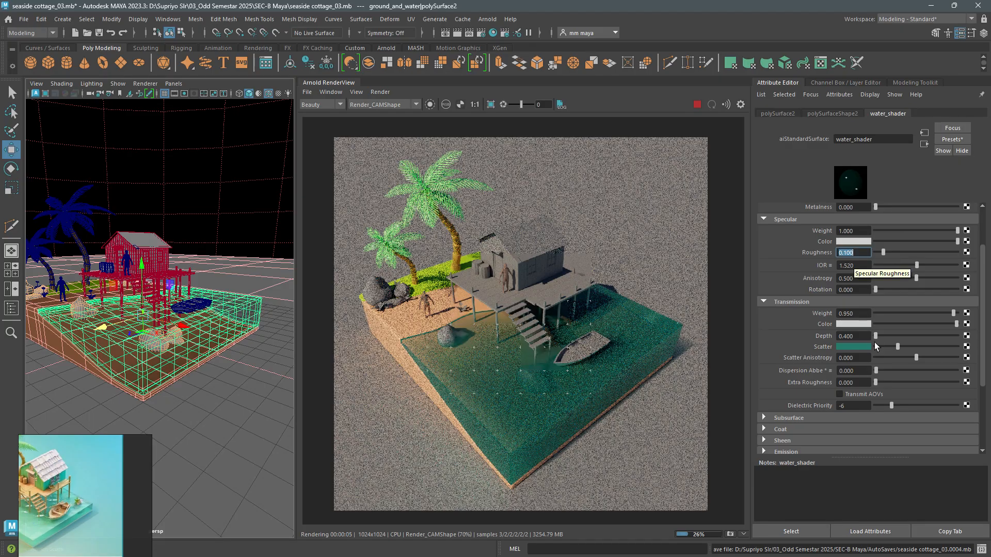
- Darken water_shader's transmission scatter teal slightly and switch the Arnold render to the perspShape camera
left_click(859, 345)
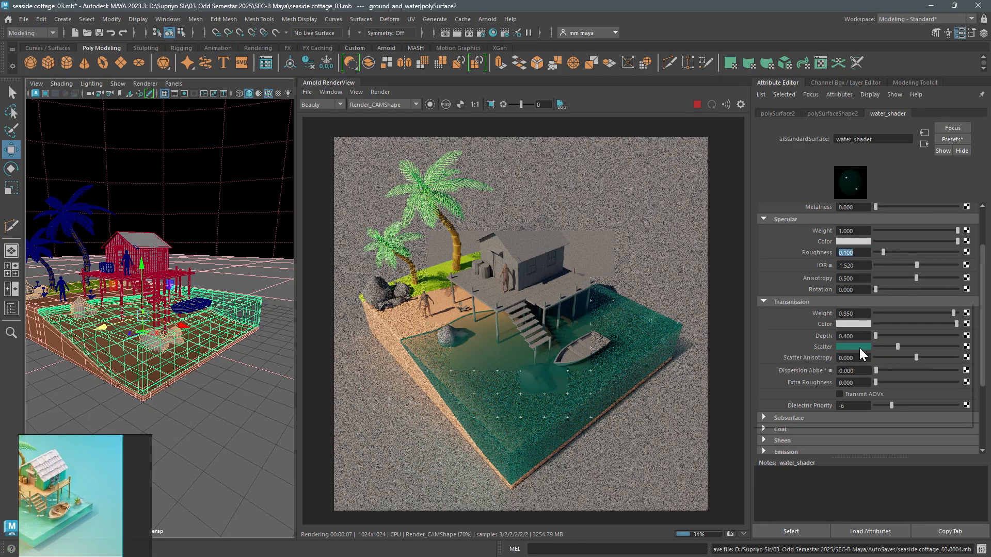
left_click_drag(859, 392, 847, 395)
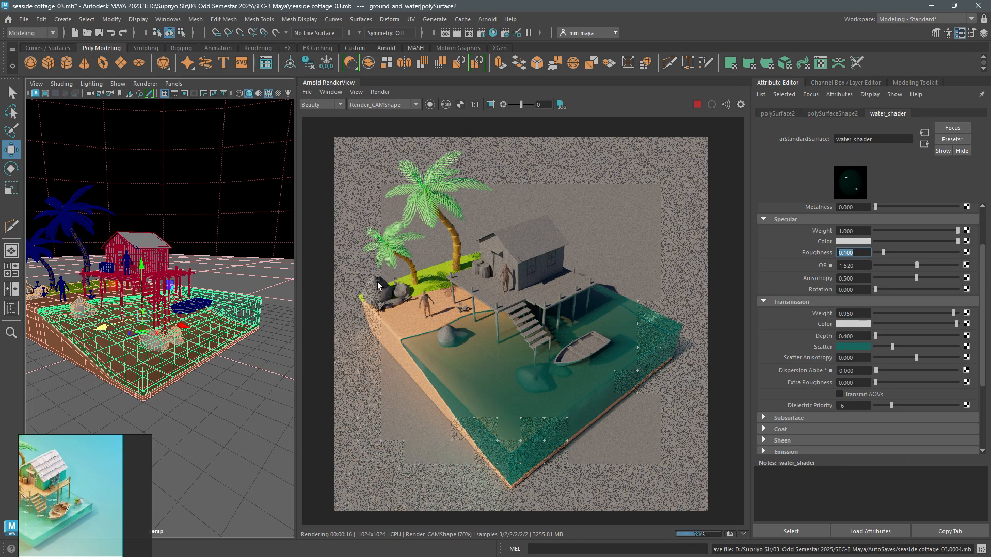
left_click(389, 104)
left_click(389, 112)
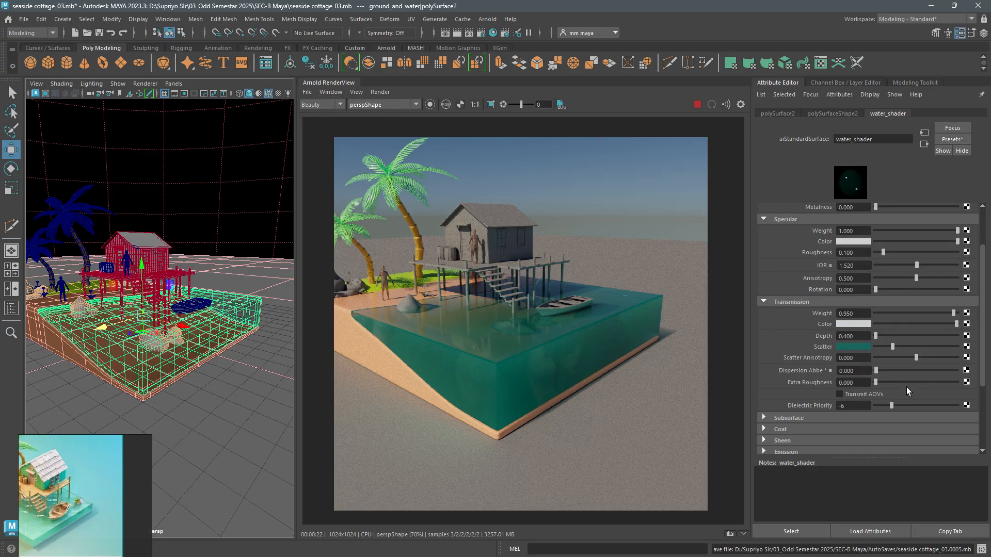
- Set water_shader's transmission dielectric priority to 0 after trying -10
left_click_drag(888, 410, 758, 404)
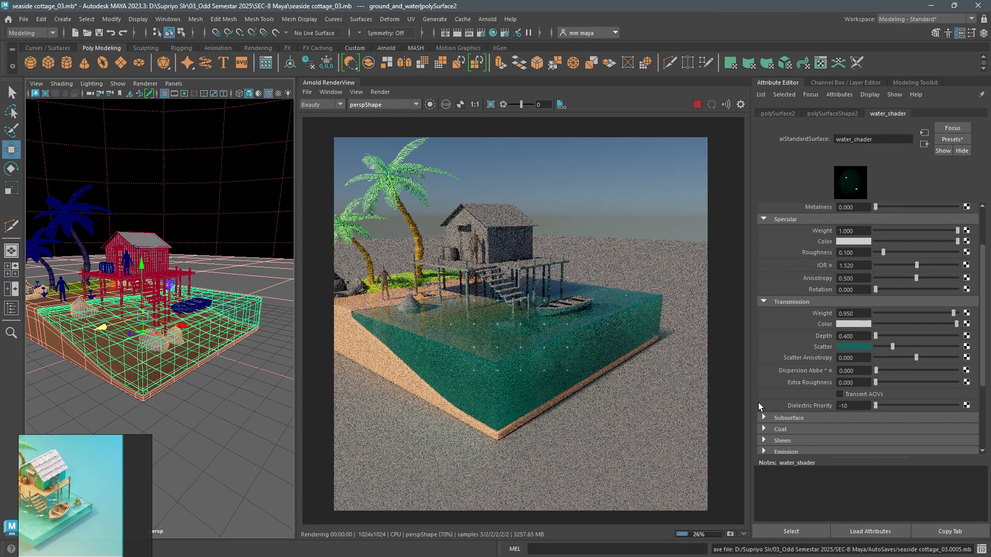
left_click(852, 406)
type("0")
key("Return")
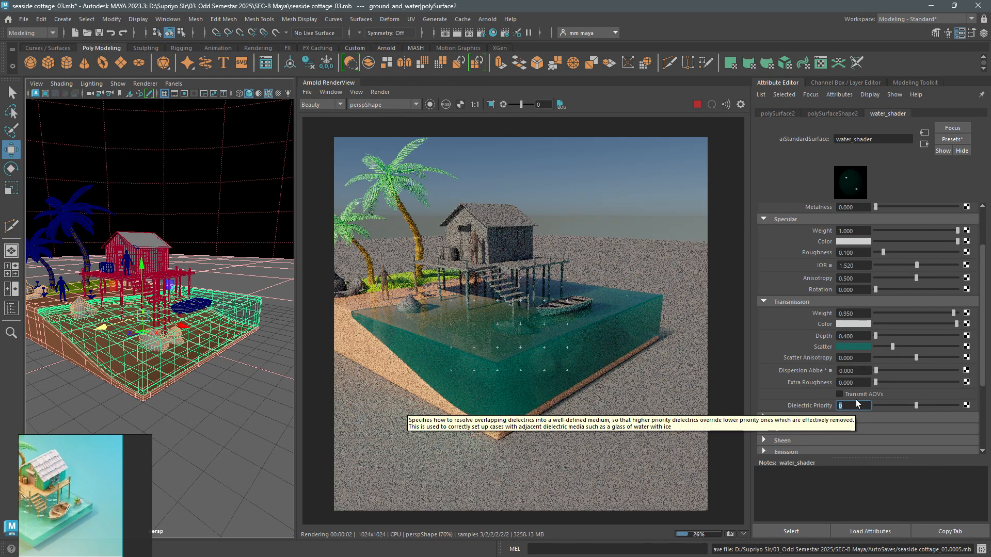
- Save the current water shader settings as an attribute preset named water_shader_02
left_click(952, 139)
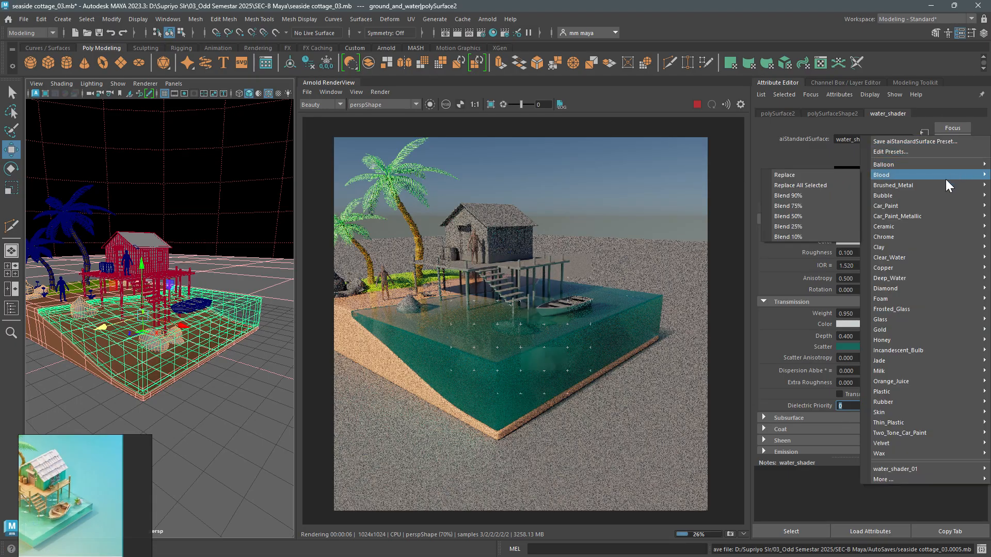
left_click(908, 142)
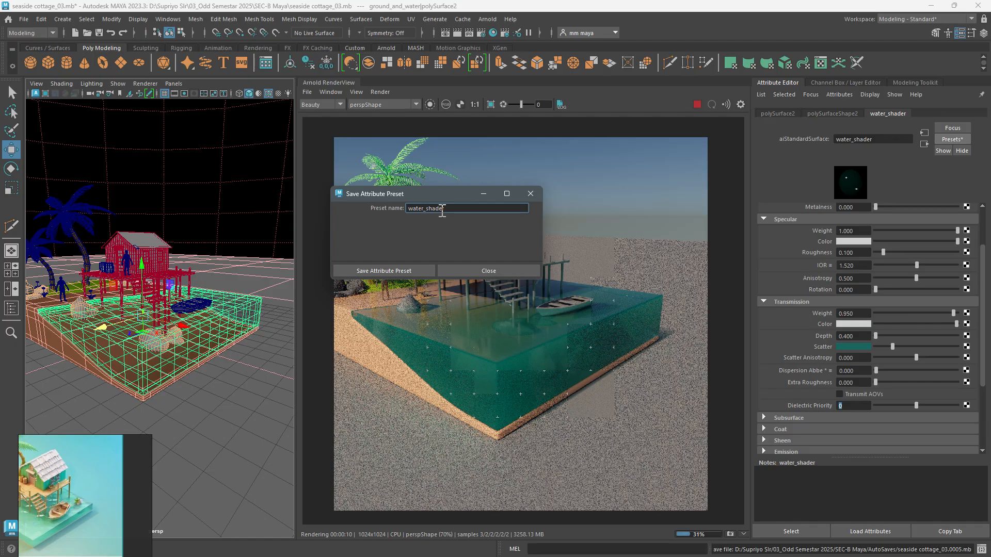
left_click(416, 271)
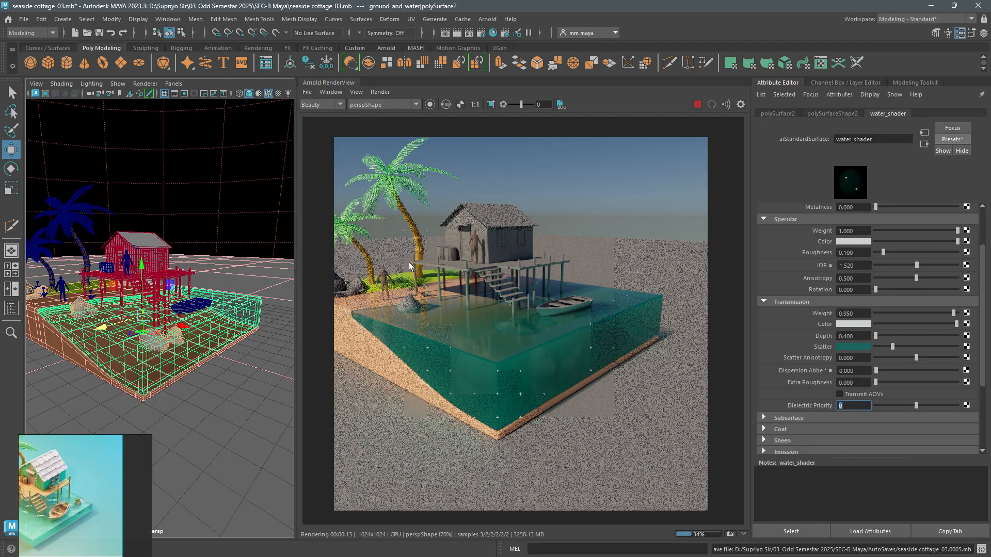
- Compare the two saved water looks by replacing the shader settings with preset water_shader_01 and restoring water_shader_02
left_click(945, 141)
mouse_move(905, 477)
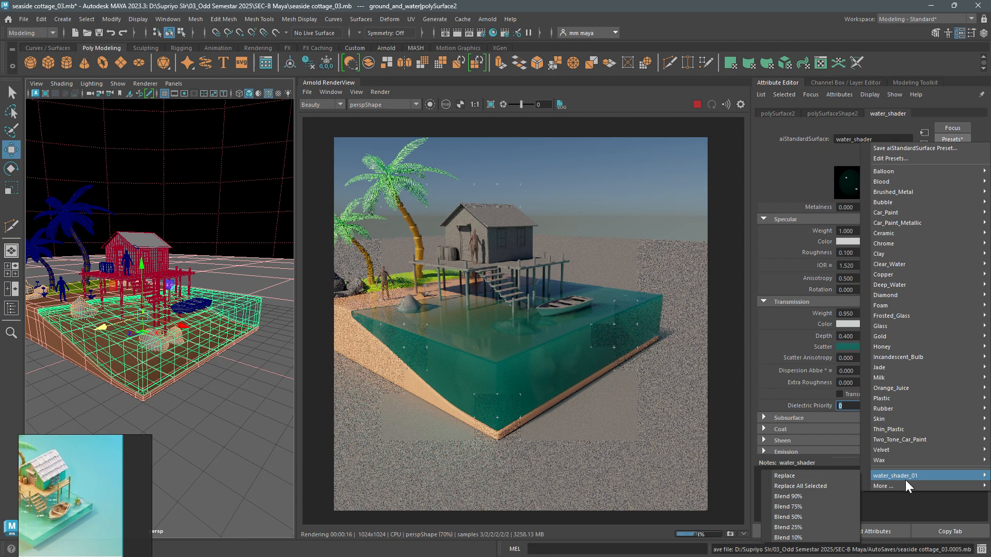
left_click(837, 475)
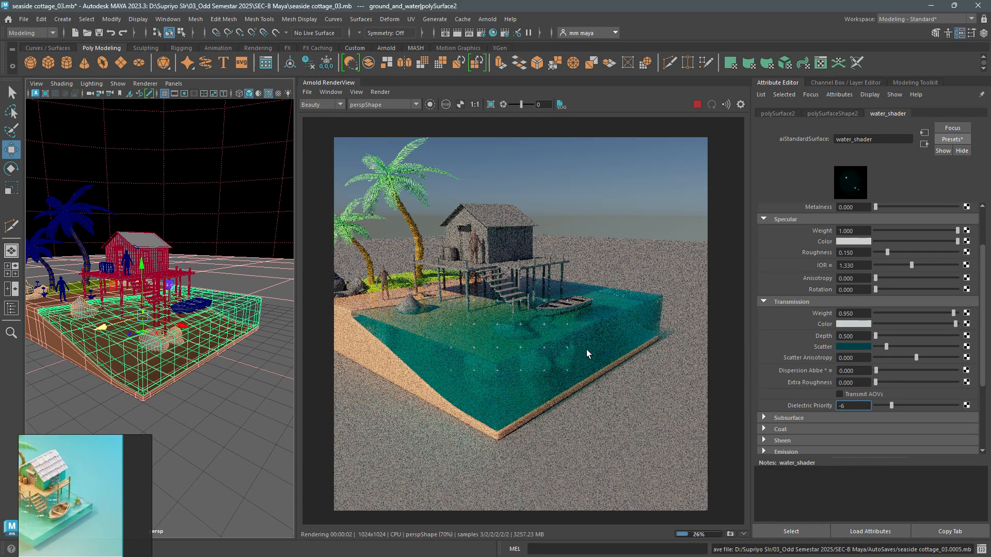
left_click(954, 140)
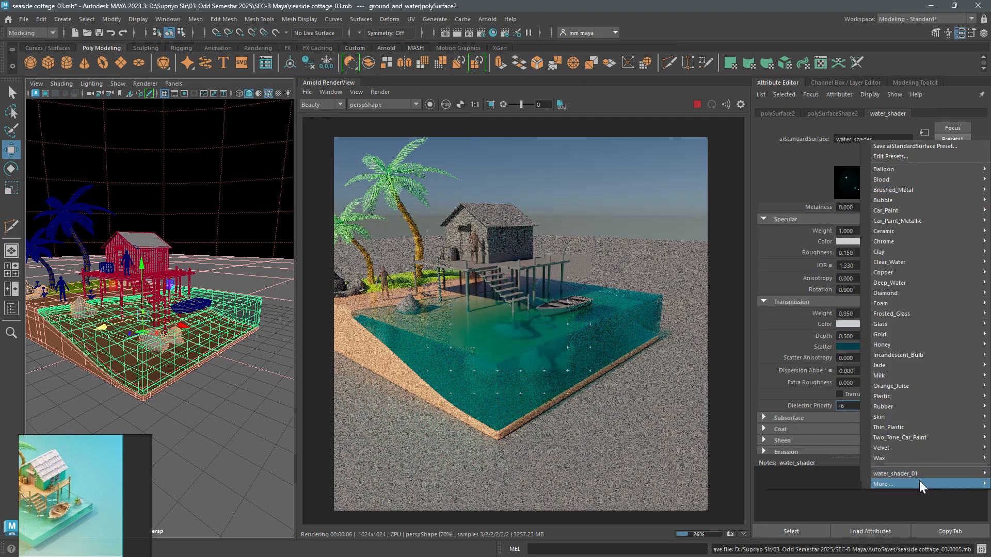
mouse_move(919, 483)
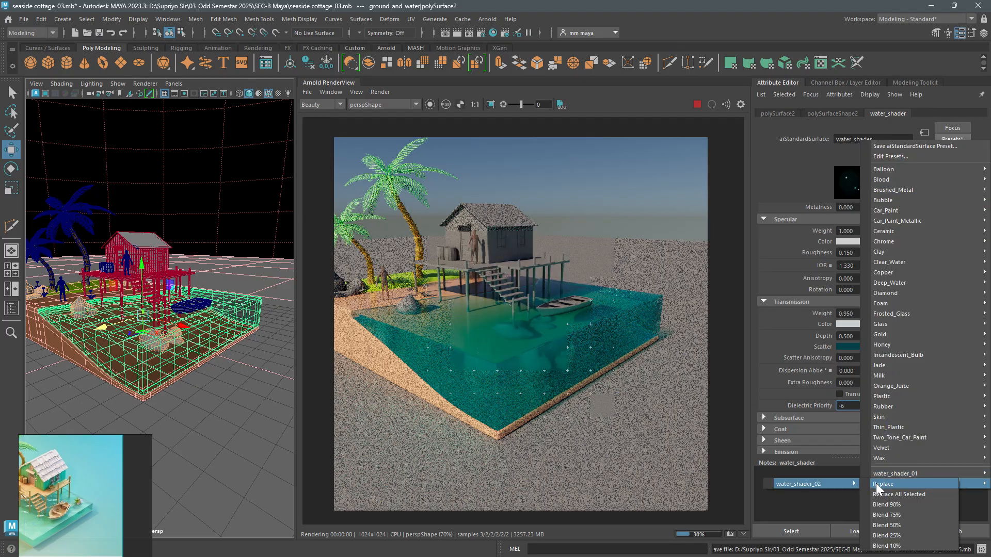
left_click(821, 484)
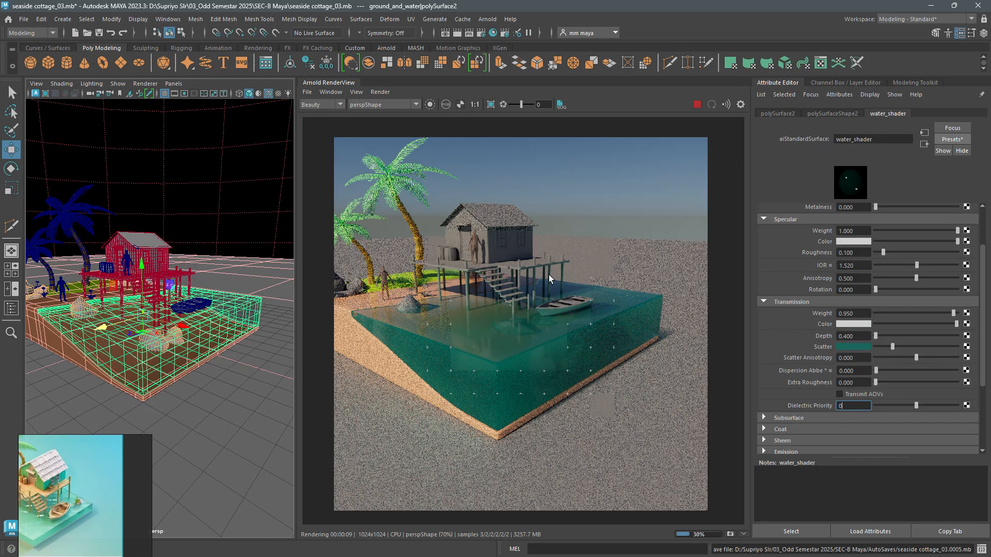
- Set water_shader's transmission depth to 1 after trying about 2.5 and 0.6, judging the water block's clarity from the side
mouse_move(243, 322)
left_mouse_down("alt")
mouse_move(230, 342)
mouse_move(227, 333)
left_mouse_up("alt")
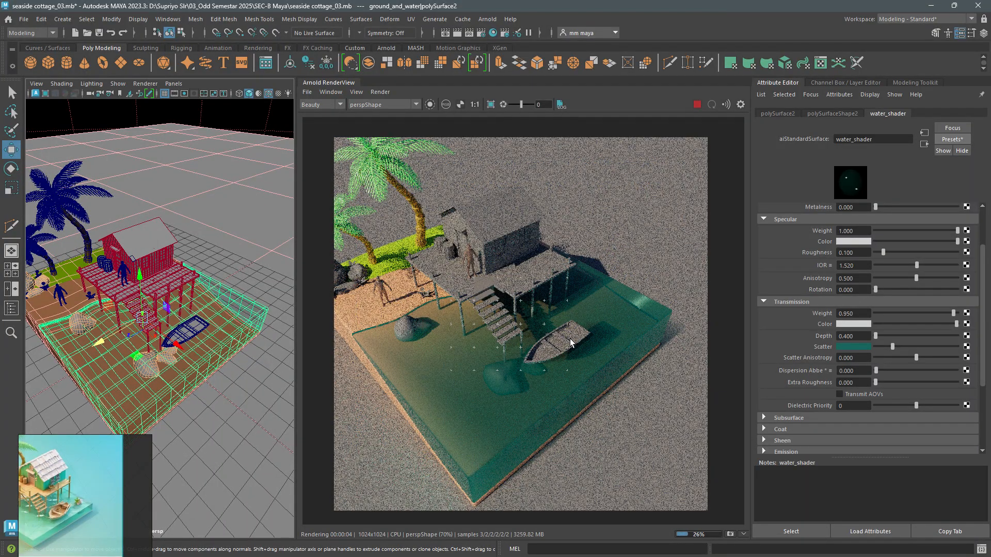
left_click_drag(172, 327, 207, 292, "alt")
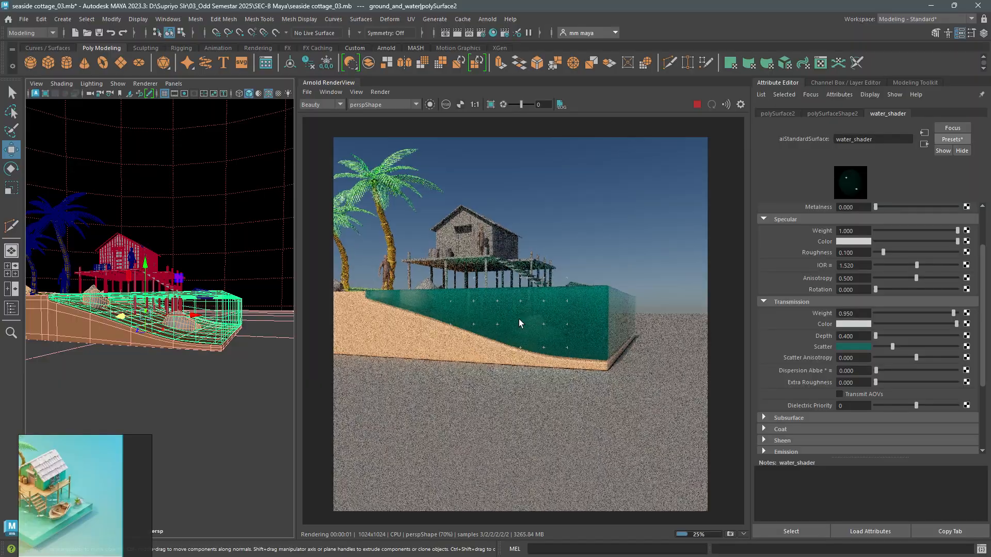
scroll(186, 343, "up", 3)
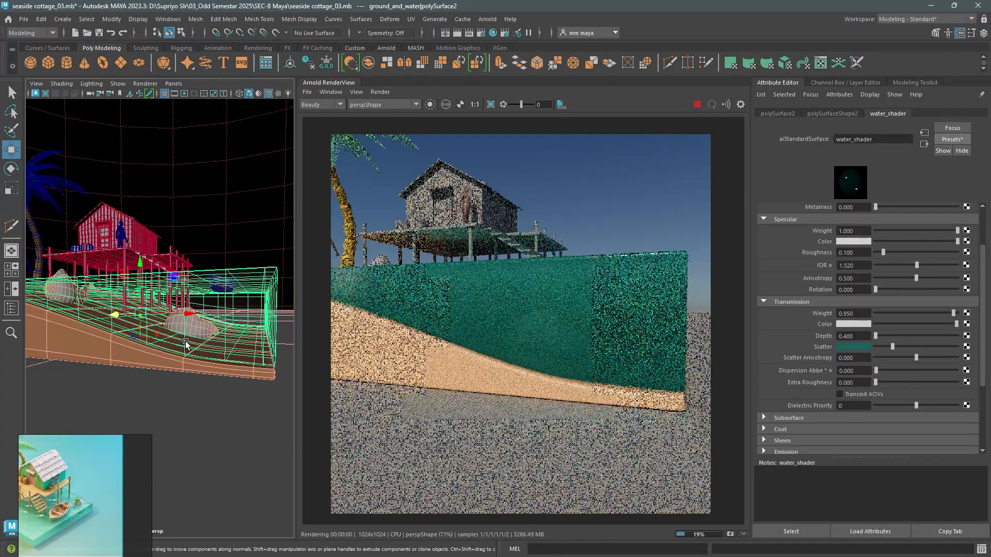
left_click_drag(241, 360, 221, 360, "alt")
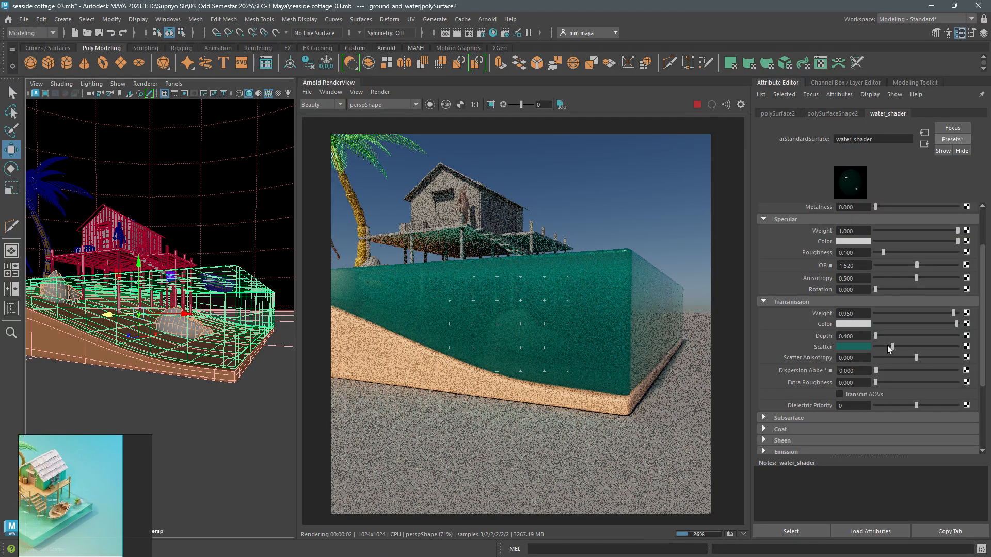
left_click(876, 337)
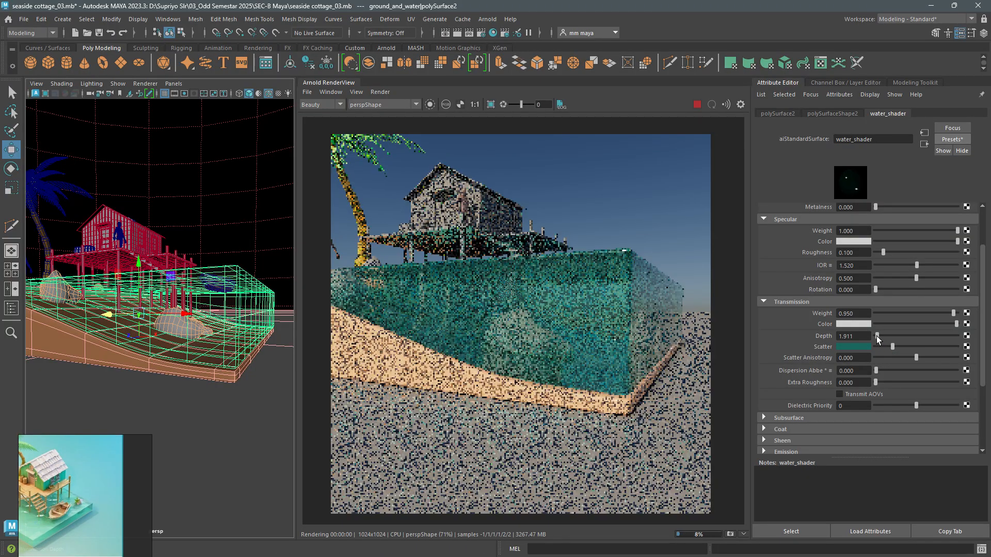
left_click_drag(877, 337, 823, 339)
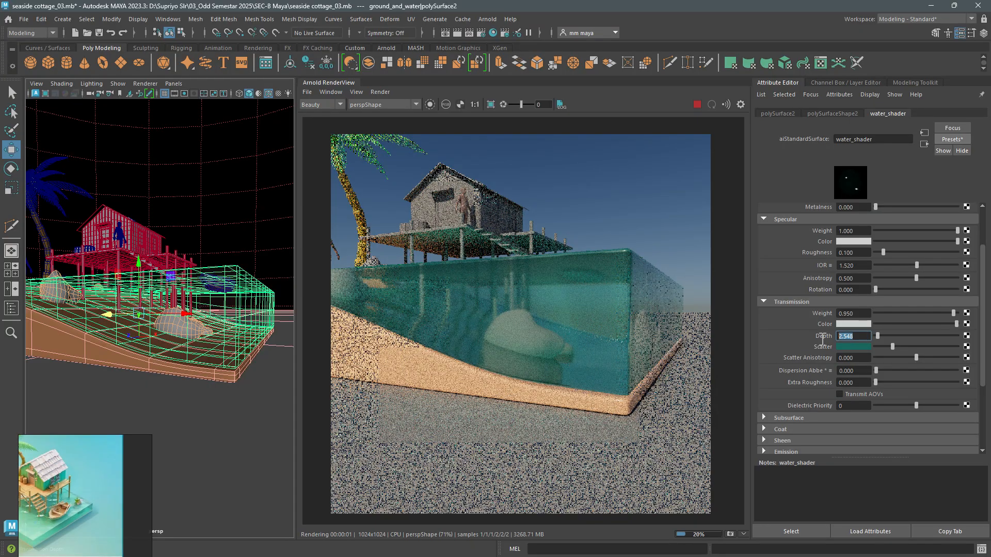
type("0.6")
key("Return")
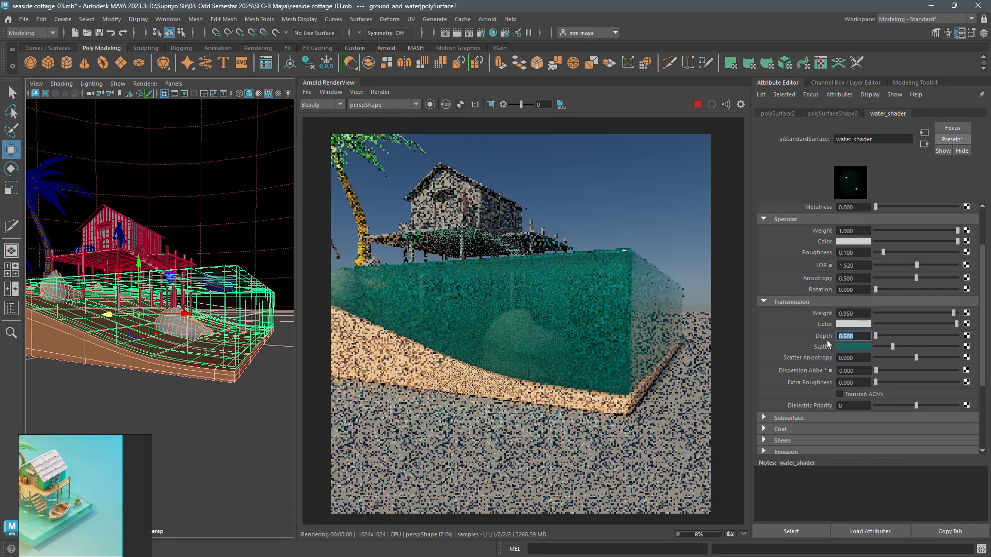
type("1")
key("Return")
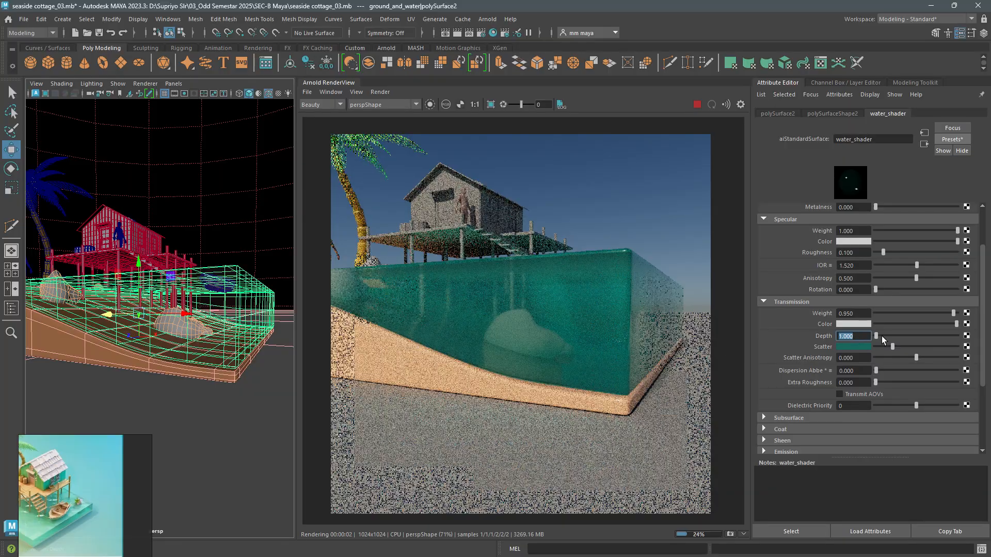
- Darken water_shader's transmission scatter to a deep teal, trying a value of 0.084 and raising it slightly
left_click(862, 347)
left_click_drag(850, 407, 835, 407)
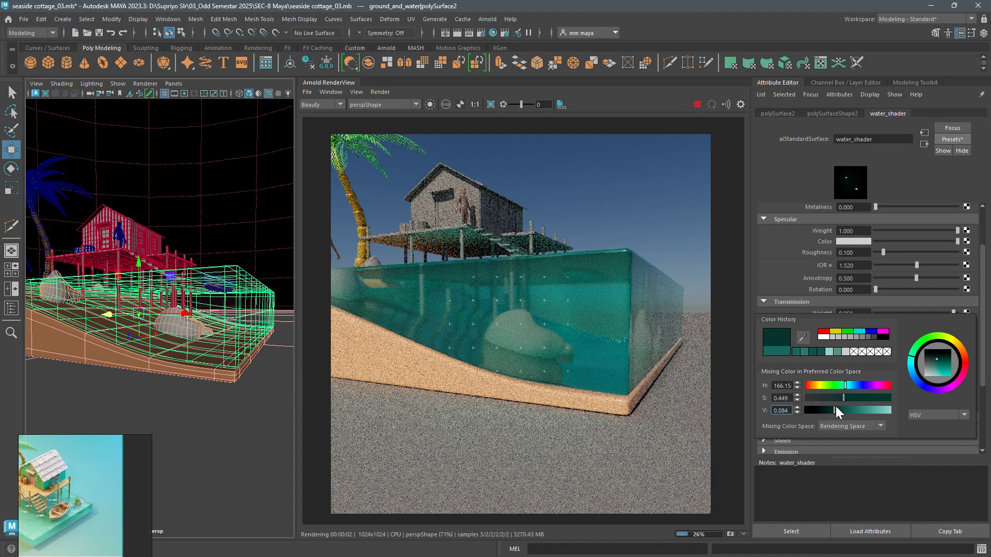
left_click_drag(836, 407, 839, 407)
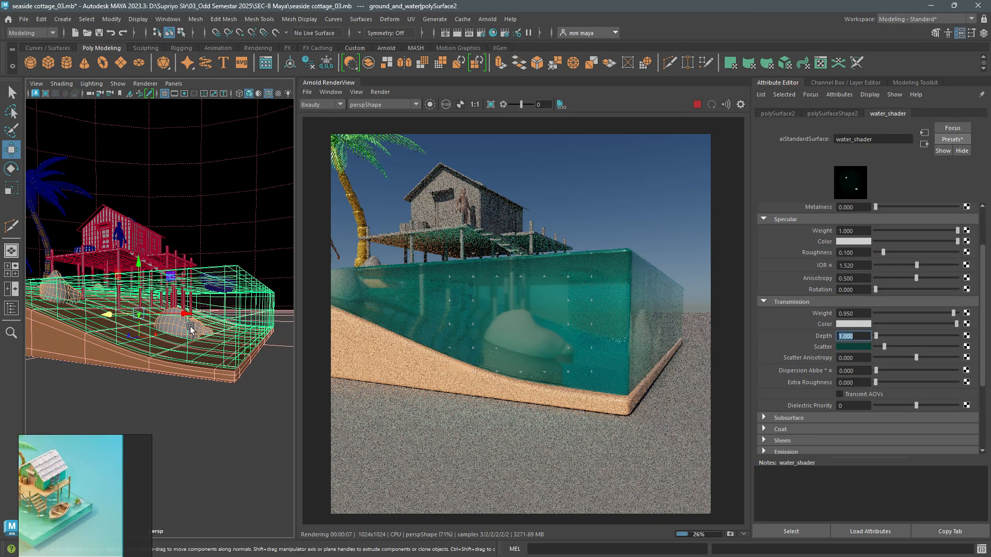
- Set water_shader's transmission depth to 0.6 after trying 0.8, judging the water block from a raised and a lower angle
left_click_drag(192, 330, 166, 313, "alt")
right_click_drag(166, 314, 176, 314, "alt")
left_click_drag(176, 313, 176, 320, "alt")
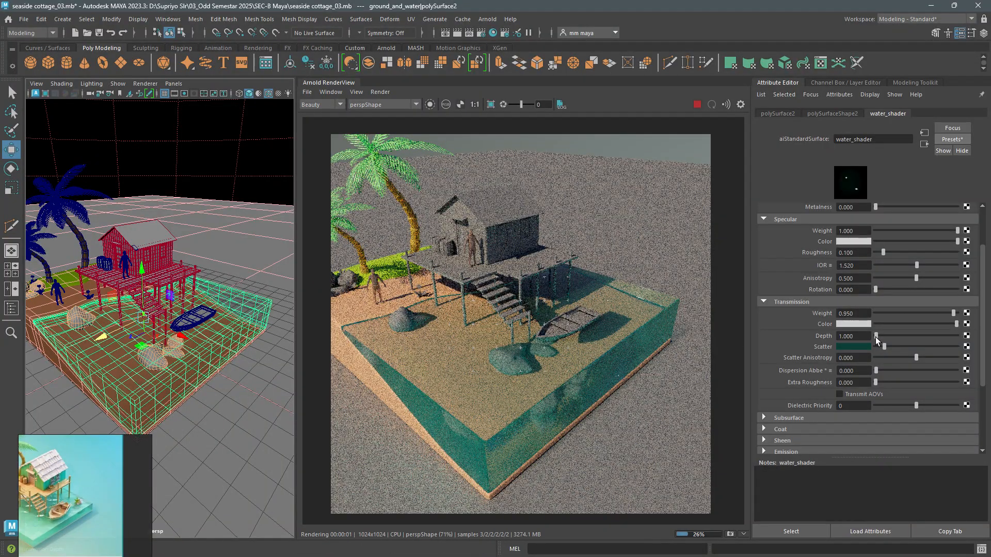
double_click(857, 336)
type(".6")
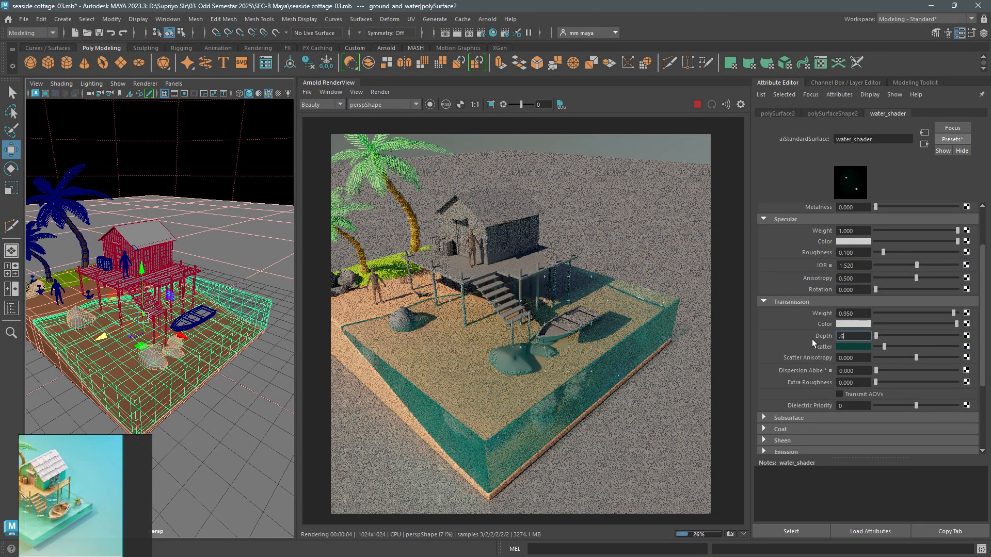
type("8")
key("Return")
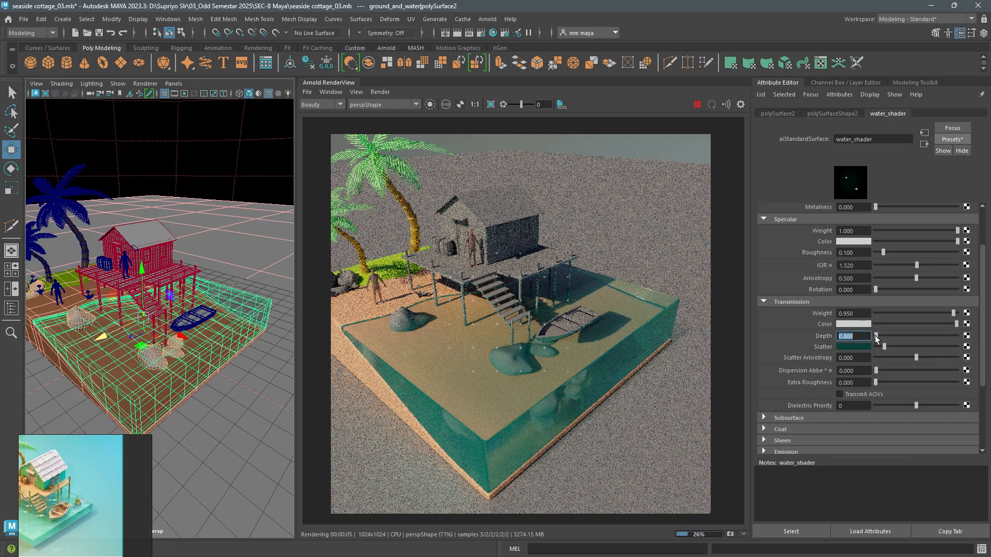
type("0.6")
key("Return")
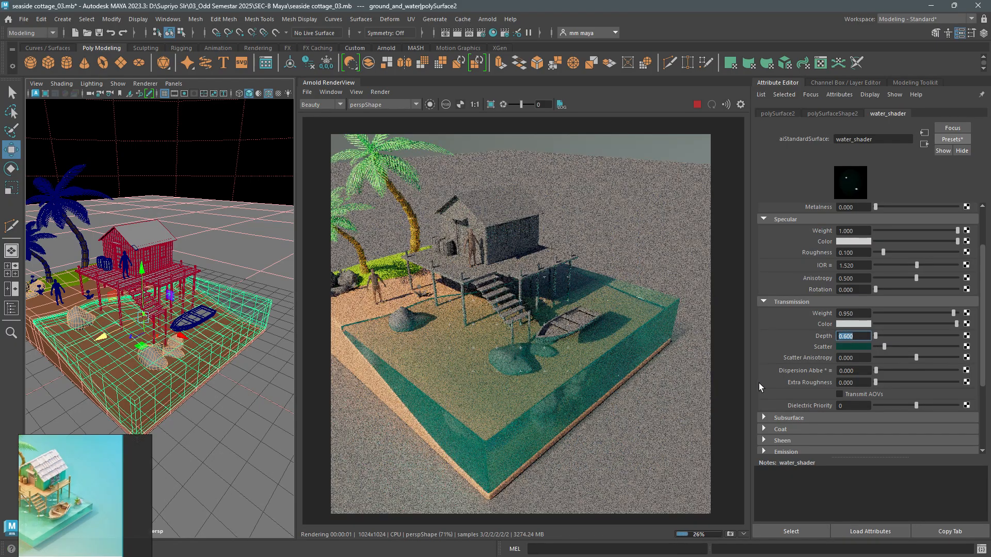
left_click_drag(109, 300, 132, 292, "alt")
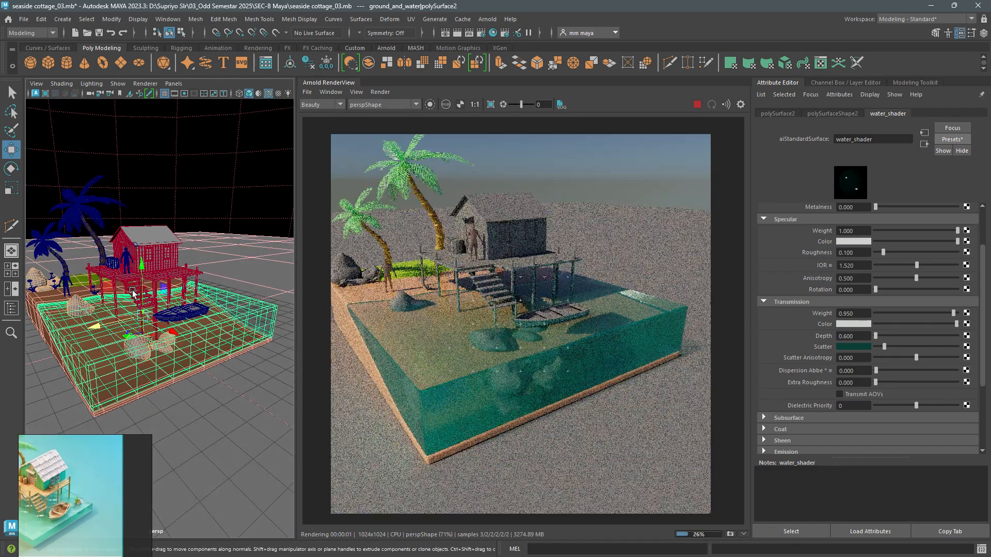
- Stop the render and isolate the water block in the perspective view, shaded with the default material and without smooth preview
left_click(697, 104)
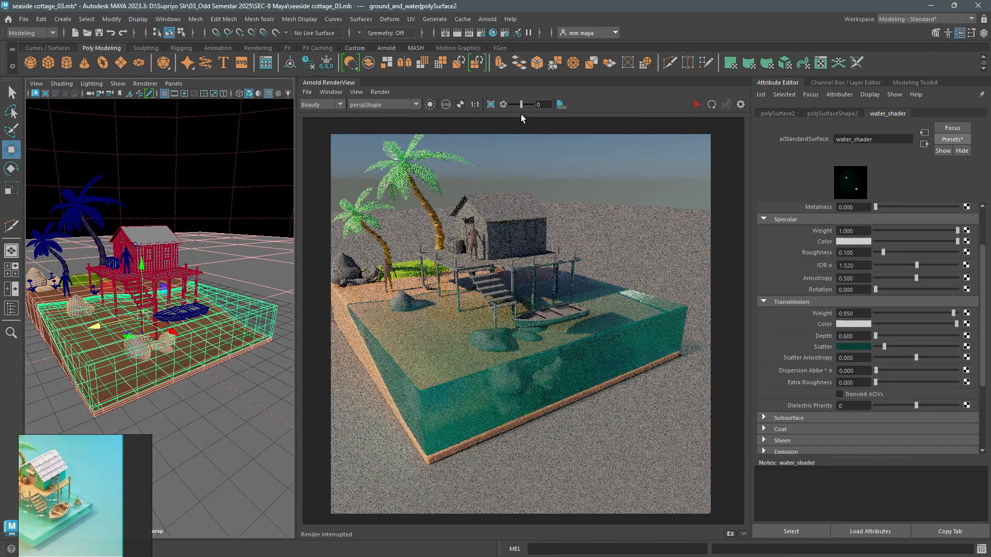
left_click(352, 83)
key("ctrl+1")
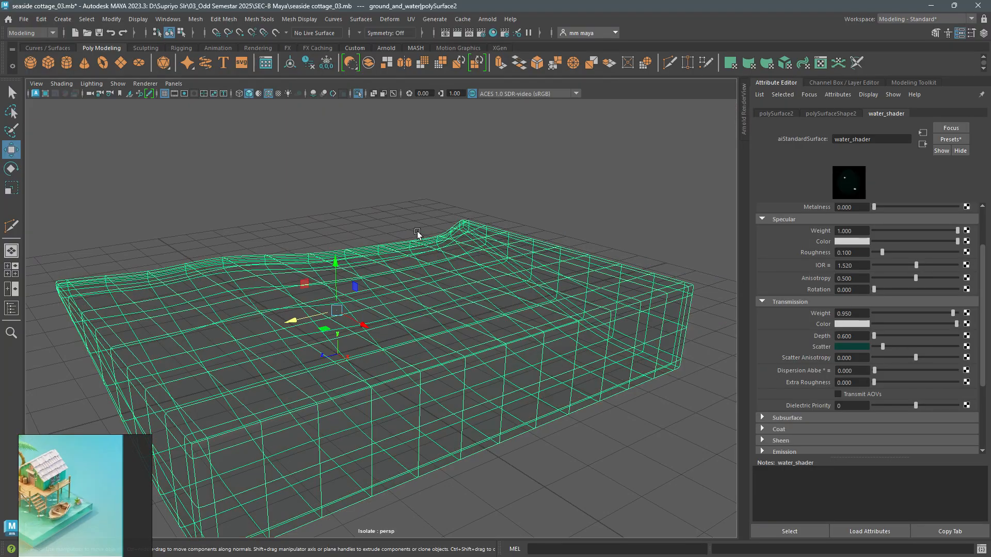
left_click_drag(417, 231, 405, 266, "alt")
key("6")
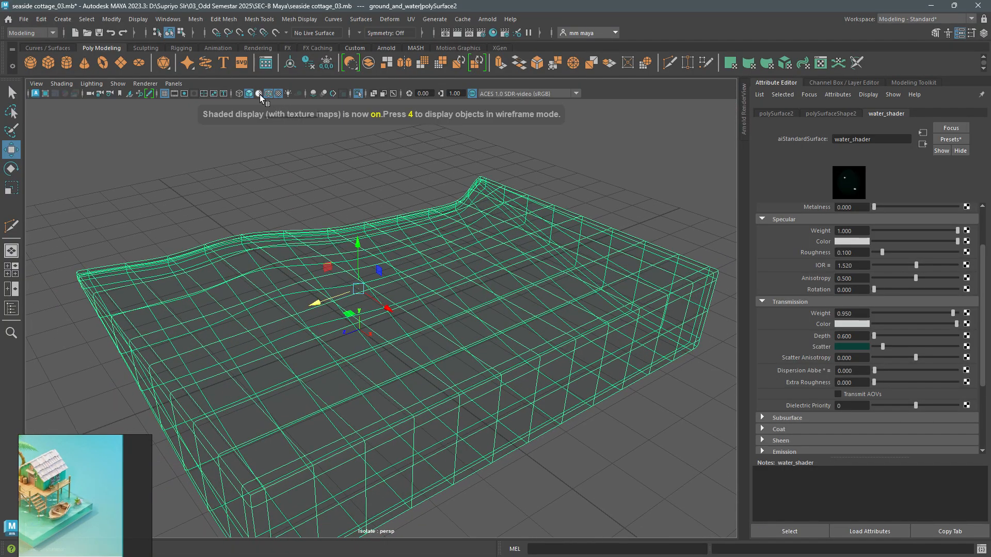
left_click(258, 94)
mouse_move(392, 258)
left_mouse_down("alt")
mouse_move(454, 260)
mouse_move(457, 248)
mouse_move(421, 242)
left_mouse_up("alt")
key("1")
left_click_drag(486, 254, 474, 339, "alt")
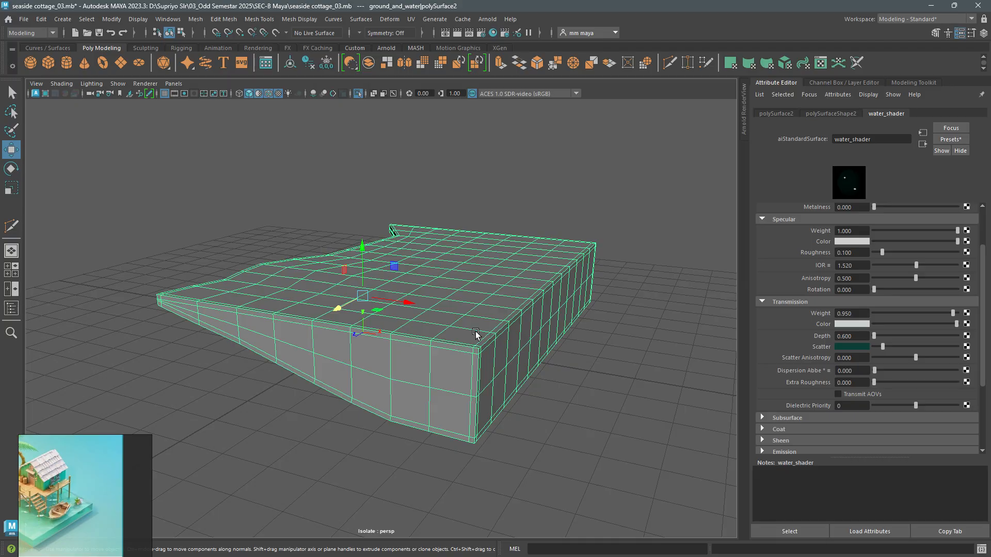
- Examine the water block's mesh density from several sides, its middle edge loop, and the available deformers
left_click(386, 19)
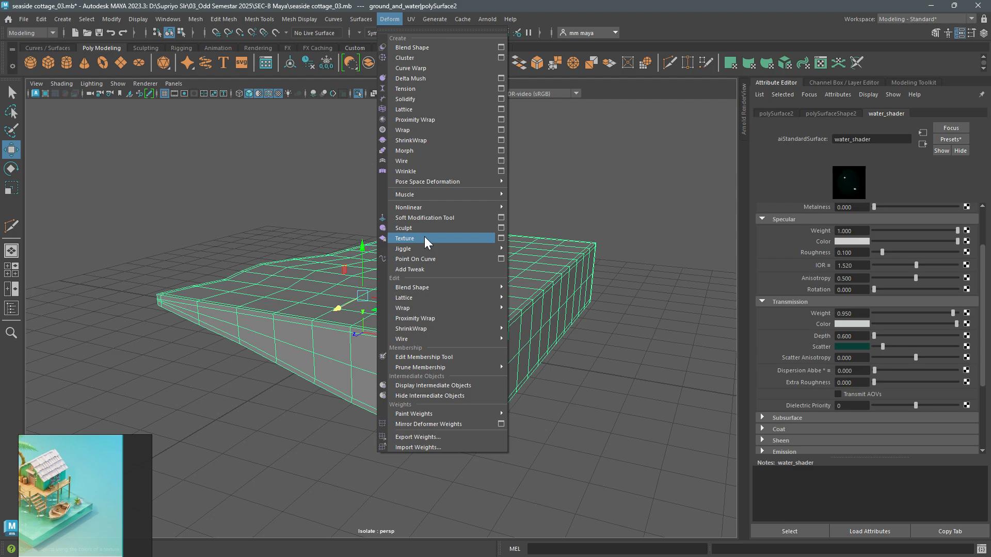
left_click_drag(289, 305, 373, 336, "alt")
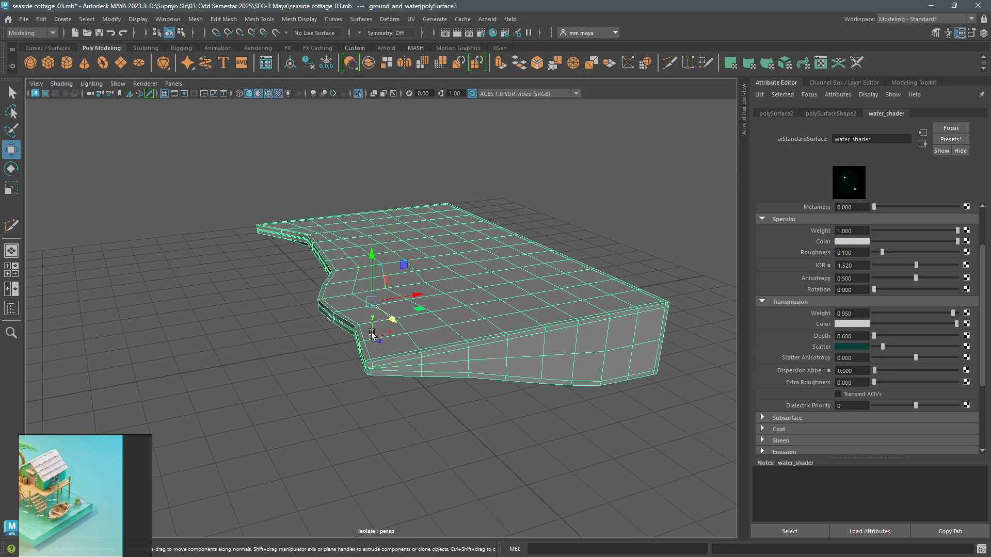
right_click_drag(373, 335, 409, 400, "alt")
mouse_move(408, 400)
left_mouse_down("alt")
mouse_move(421, 408)
mouse_move(398, 404)
left_mouse_up("alt")
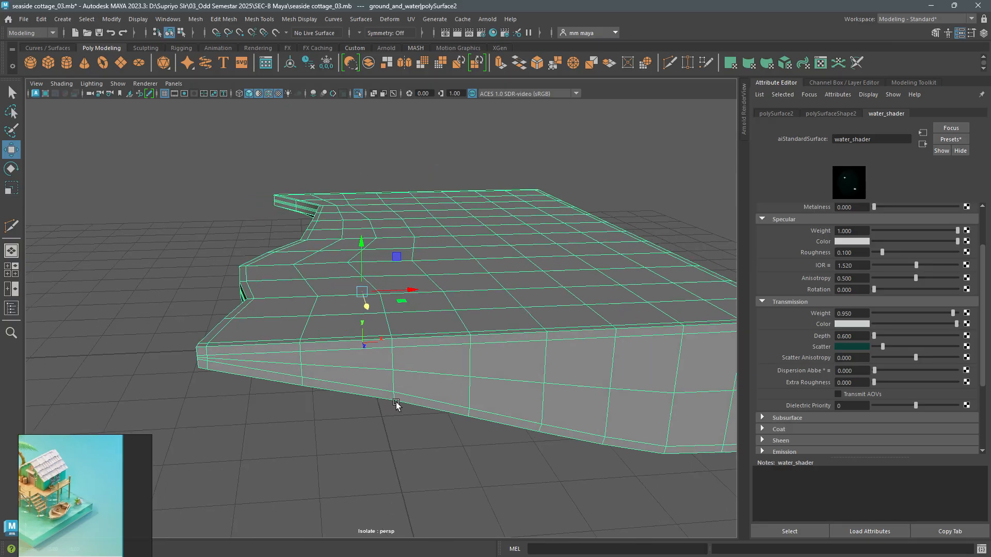
key("3")
key("1")
left_click_drag(428, 336, 448, 337, "alt")
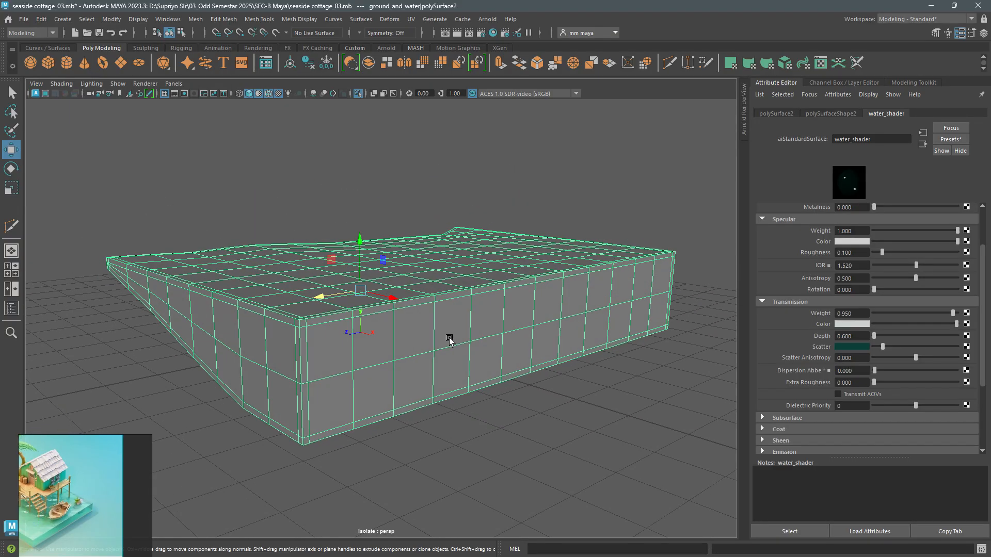
left_click(388, 20)
mouse_move(447, 250)
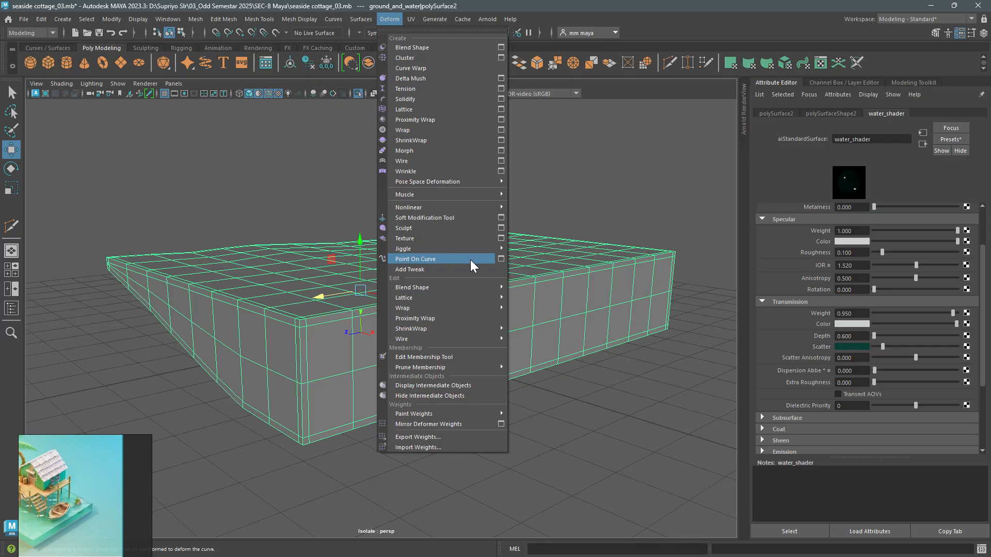
left_click_drag(315, 290, 243, 325, "alt")
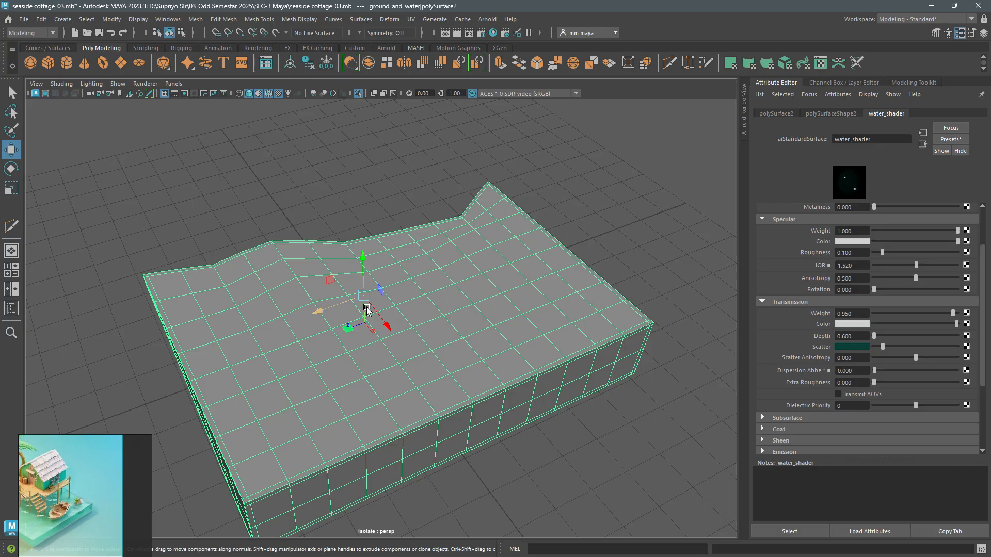
left_click_drag(364, 305, 412, 316, "alt")
key("F10")
double_click(416, 319)
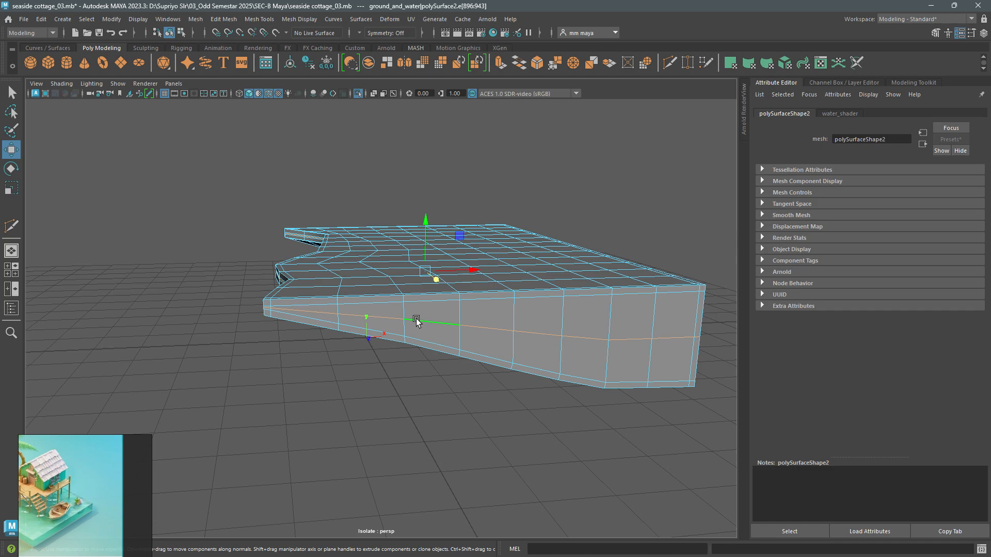
left_click_drag(416, 320, 479, 277, "alt")
- Smooth the whole water block mesh by 1 division in object mode
key("F8")
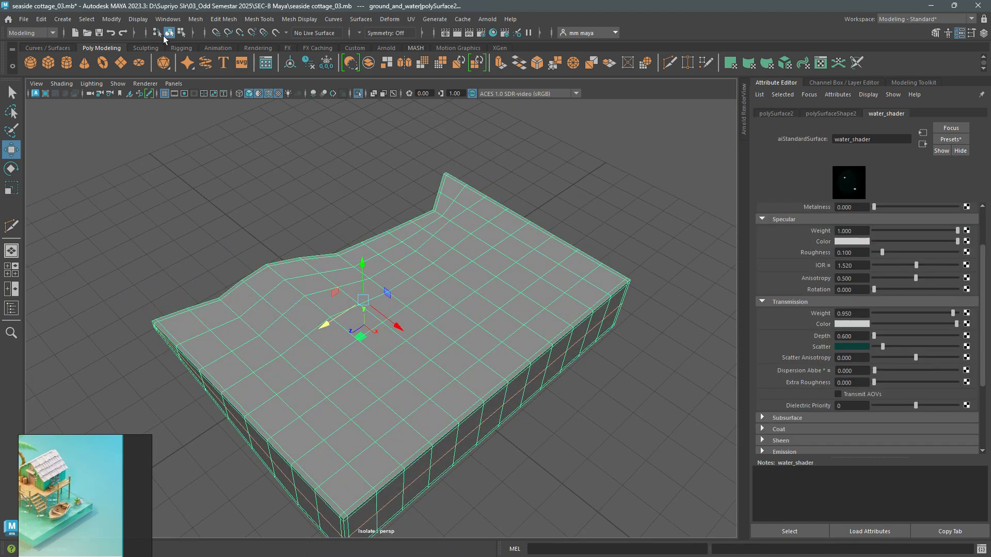
left_click(194, 20)
left_click(435, 188)
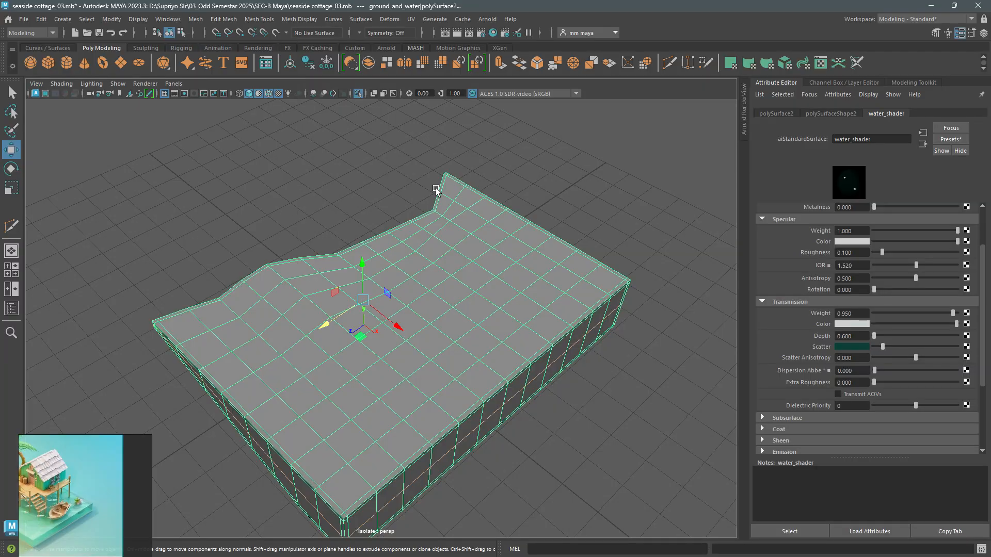
left_click(453, 252)
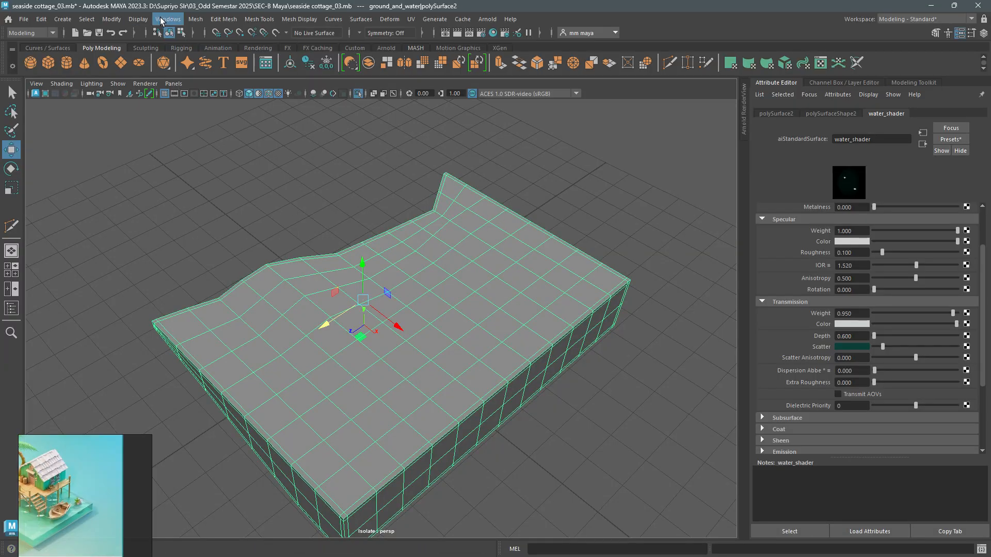
left_click(195, 19)
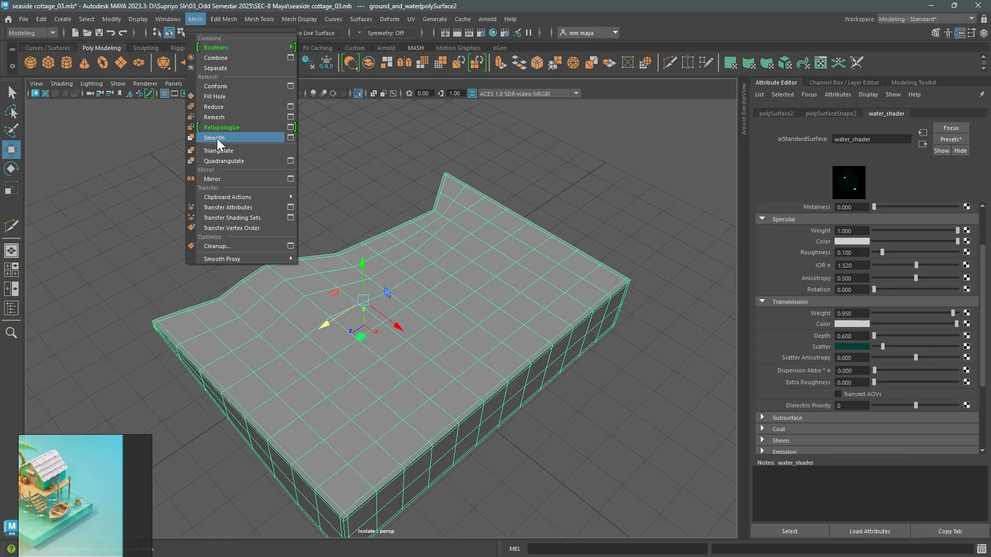
left_click(216, 138)
left_click_drag(431, 290, 479, 291, "alt")
right_click_drag(479, 290, 491, 332, "alt")
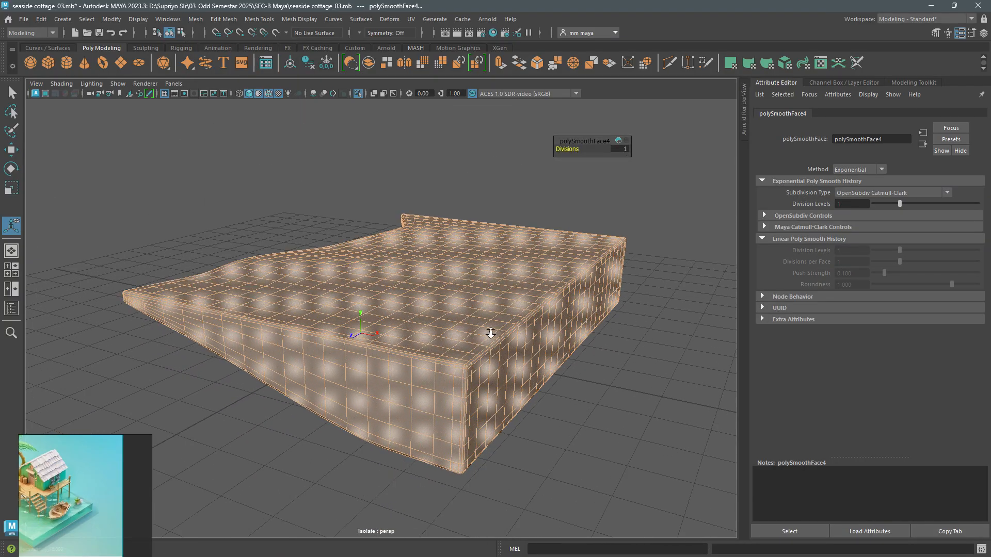
- Isolate the smoothed water block in the front view and select the faces along its top
left_click(575, 438)
left_click(449, 348)
left_click_drag(511, 376, 514, 341, "alt")
key("space")
key("space")
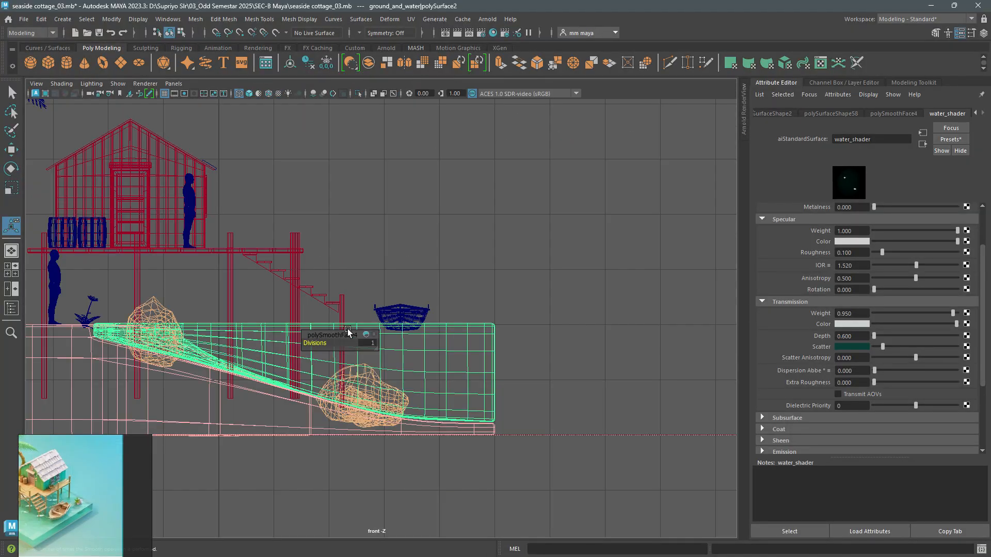
key("ctrl+1")
key("f")
right_click_drag(413, 204, 381, 239)
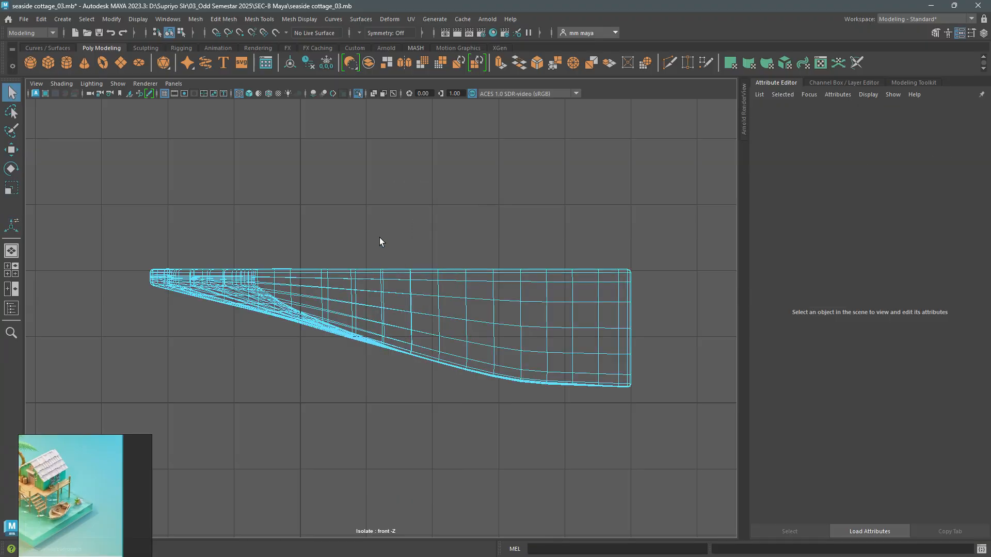
left_click_drag(87, 212, 651, 271)
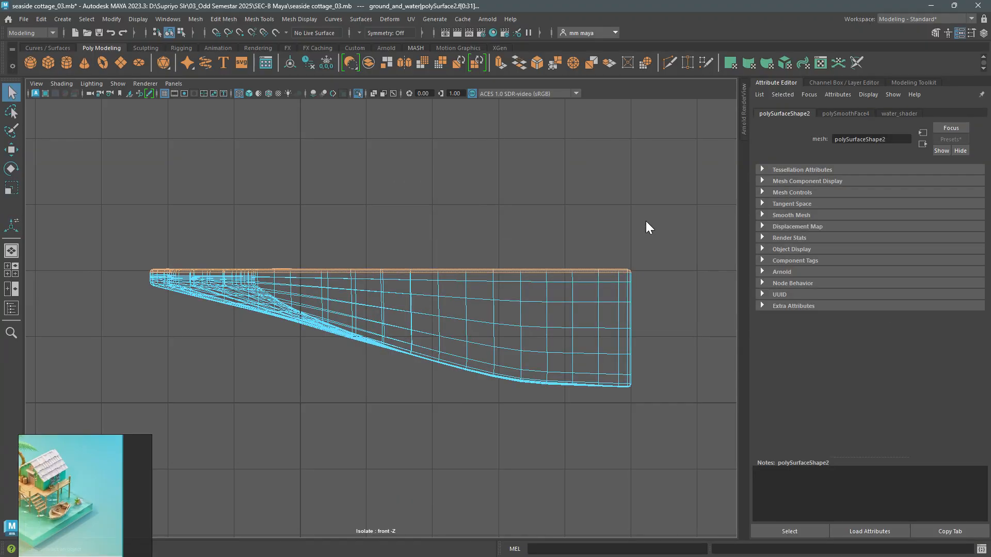
- Try shrinking the top face selection of the water block, and undo the shrink
key("space")
key("space")
left_click_drag(344, 328, 432, 336, "alt")
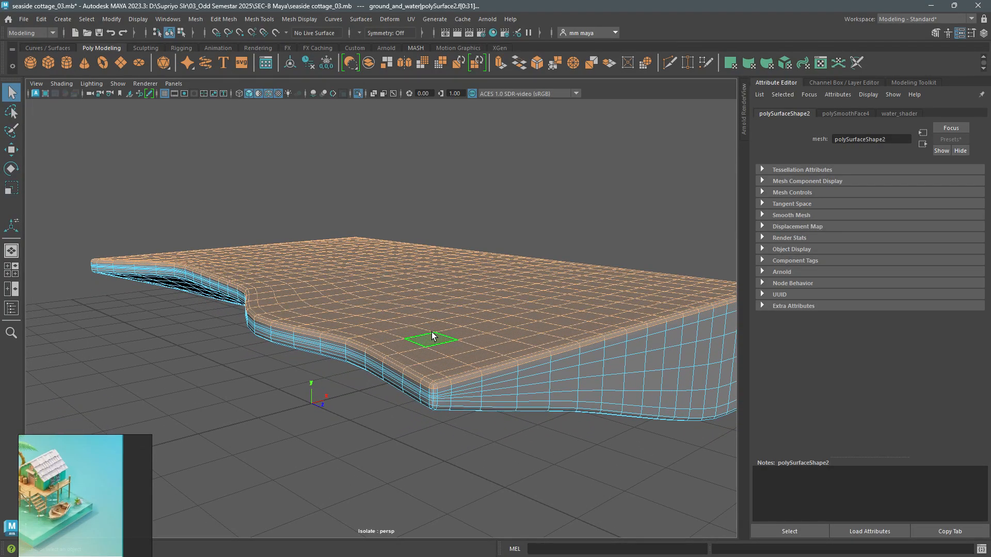
key("less")
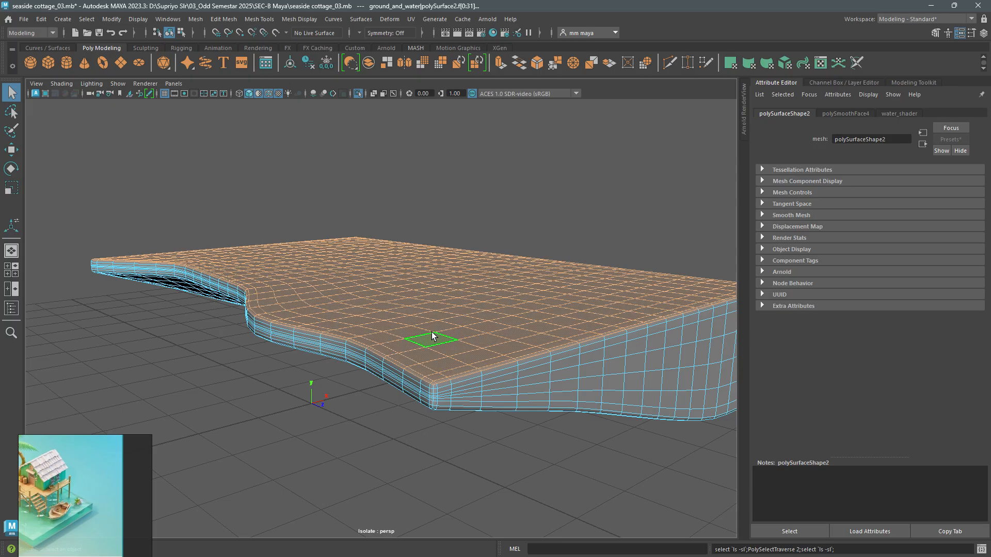
key("ctrl+z")
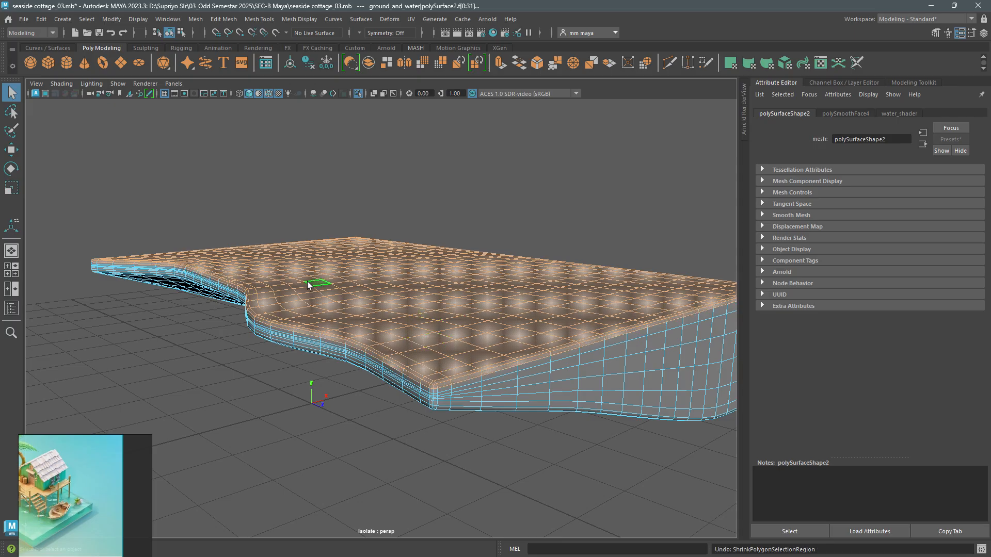
- Remove the faces below the top edge of the water block from the selection in the front view
key("space")
key("space")
key("space")
left_click_drag(619, 458, 26, 270)
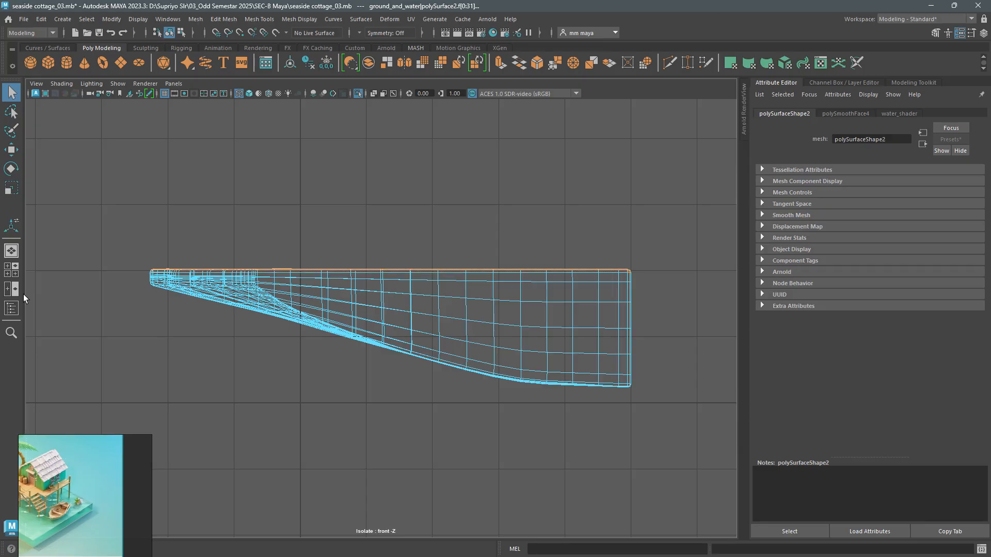
left_click_drag(672, 305, 597, 272, "ctrl")
- Check the selected top faces along the water block's shore edge in the perspective and front views
key("space")
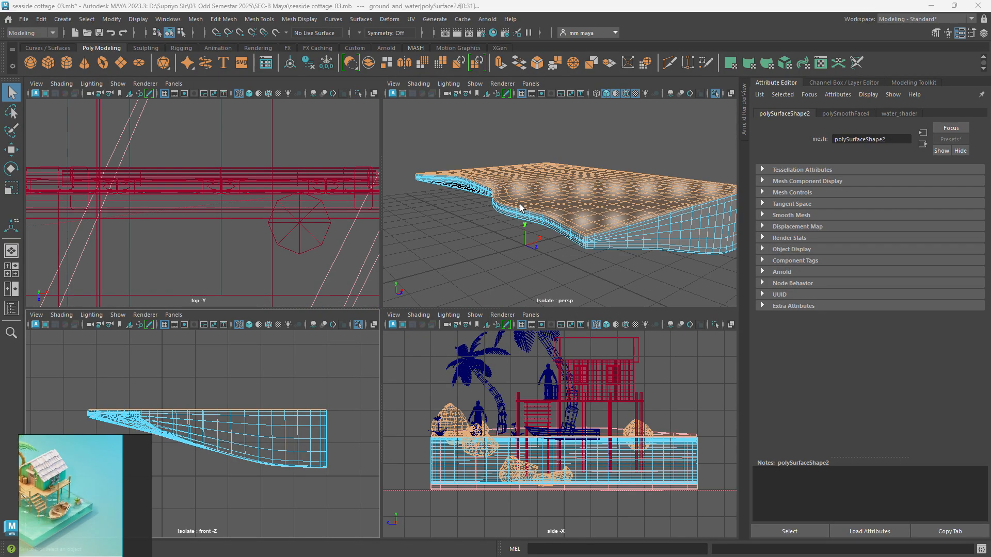
key("space")
left_click_drag(517, 273, 413, 314, "alt")
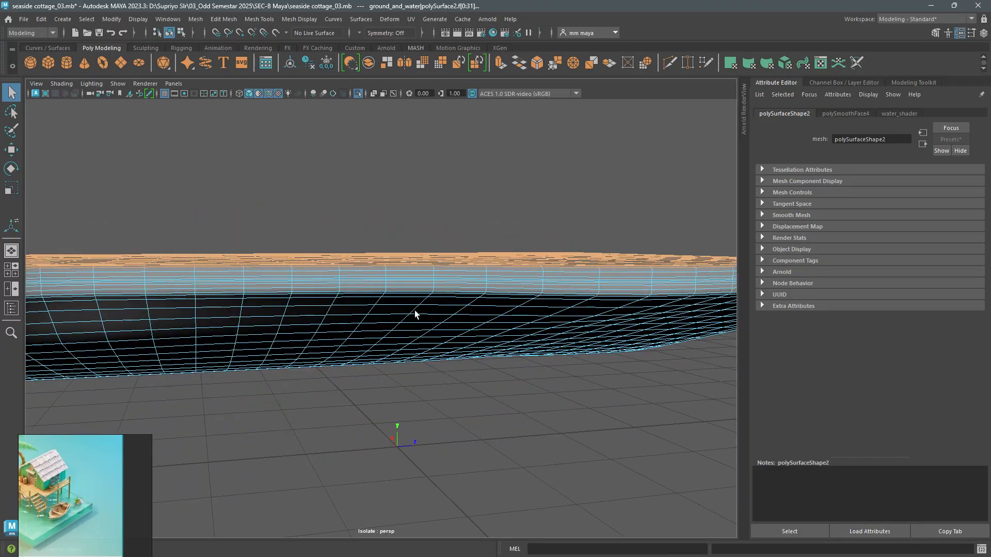
key("space")
key("space")
right_click_drag(245, 396, 474, 339, "alt")
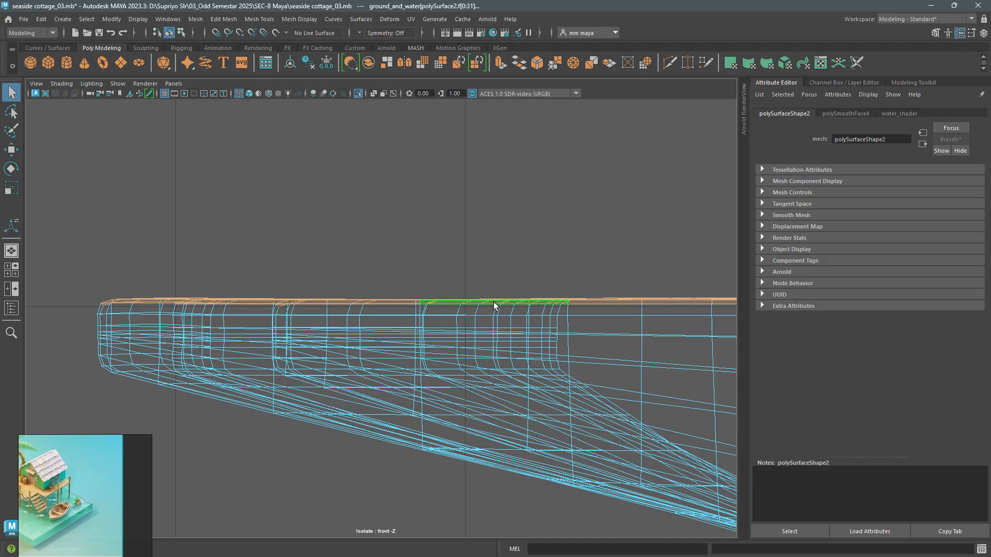
key("space")
key("space")
right_click_drag(550, 240, 444, 256, "alt")
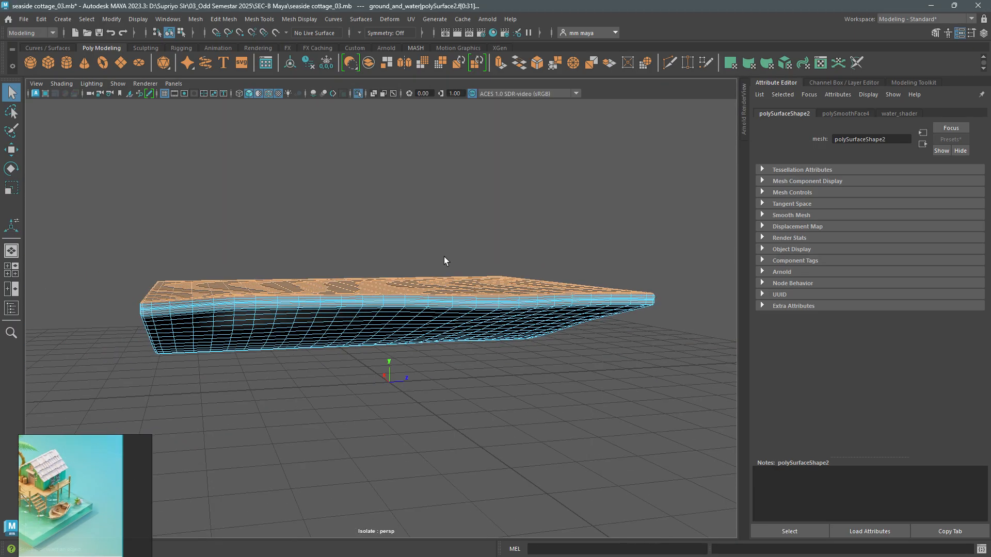
- Add a Texture deformer to the selected top faces of the water block
left_click_drag(444, 256, 271, 268, "alt")
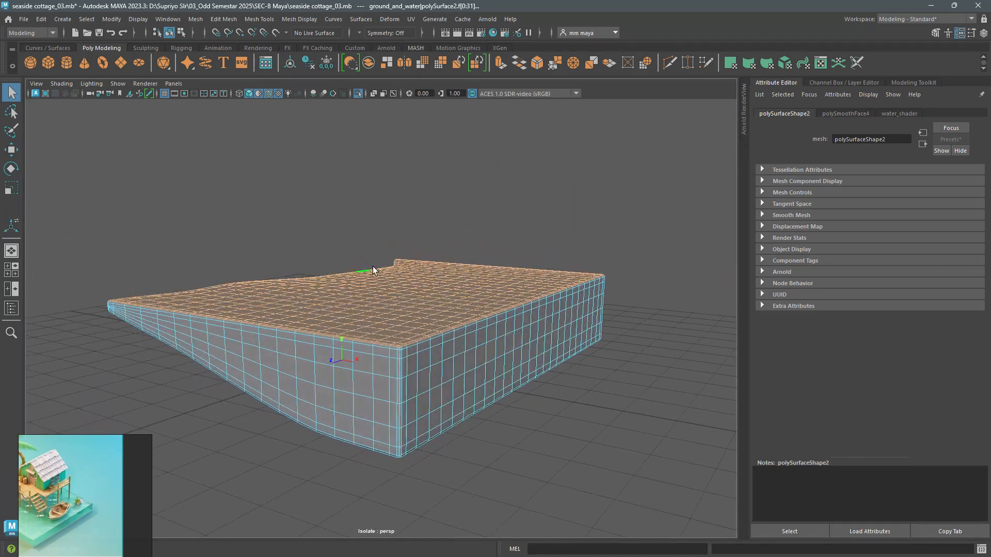
left_click(389, 19)
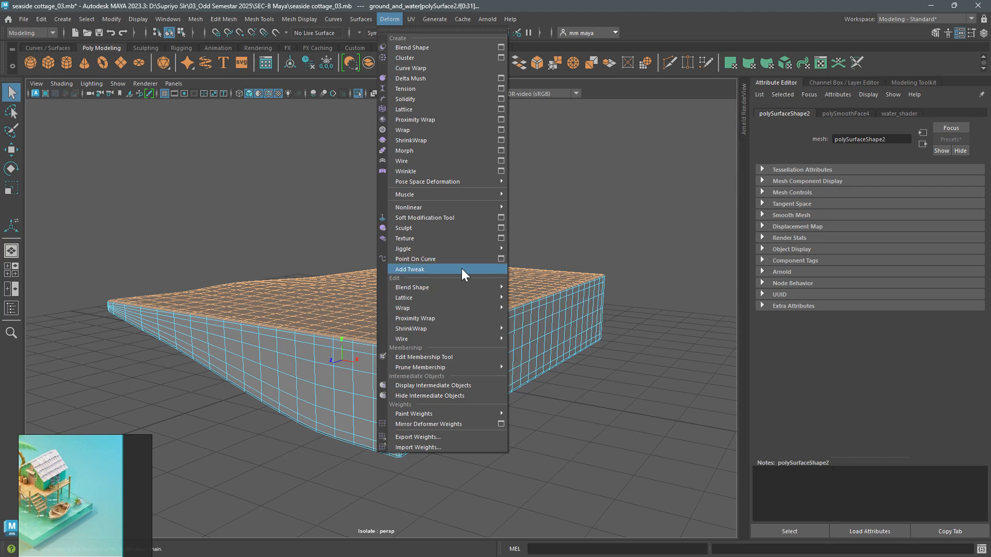
left_click(435, 239)
left_click_drag(439, 261, 455, 282, "alt")
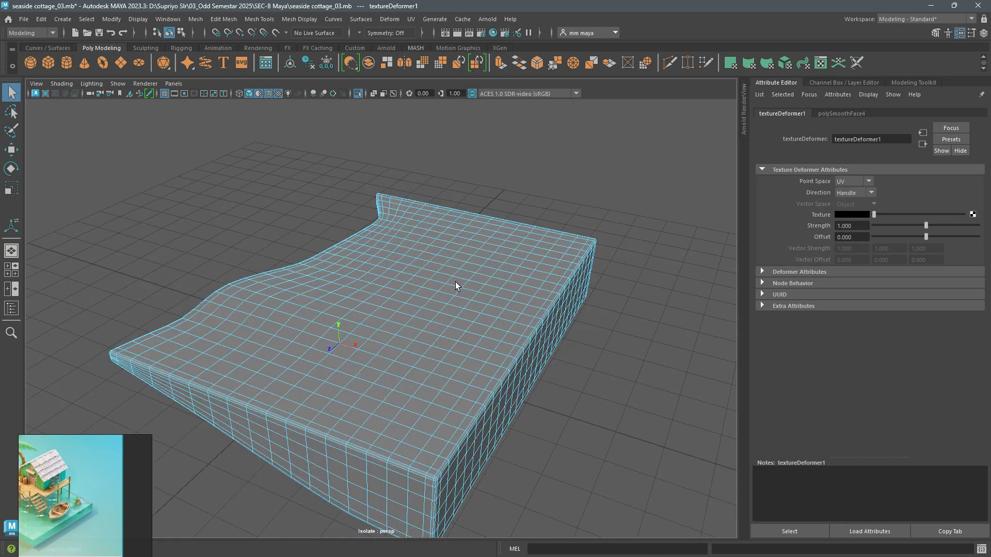
- Show the Outliner, take the water block out of isolation and select textureDeformerHandle1 in the full scene
left_click(12, 308)
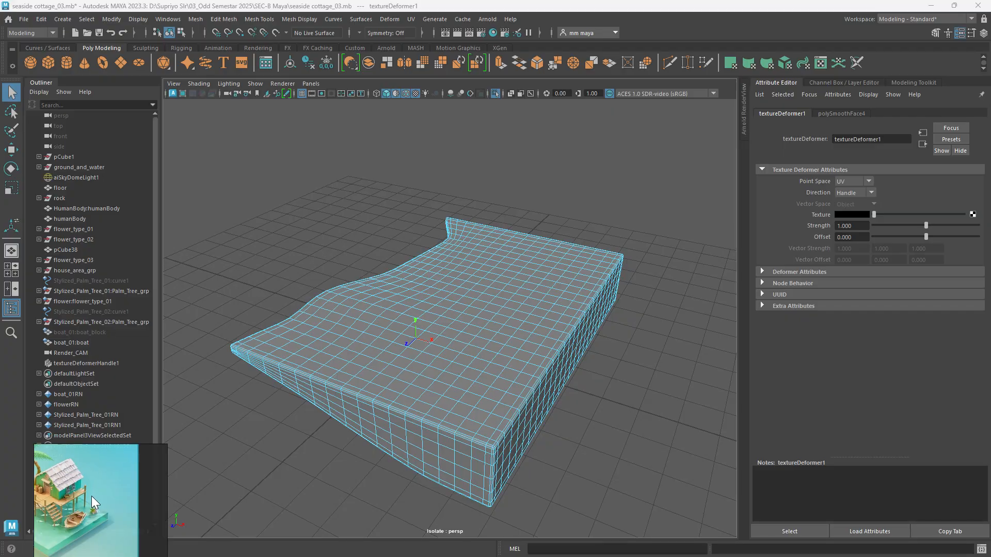
left_click(82, 364)
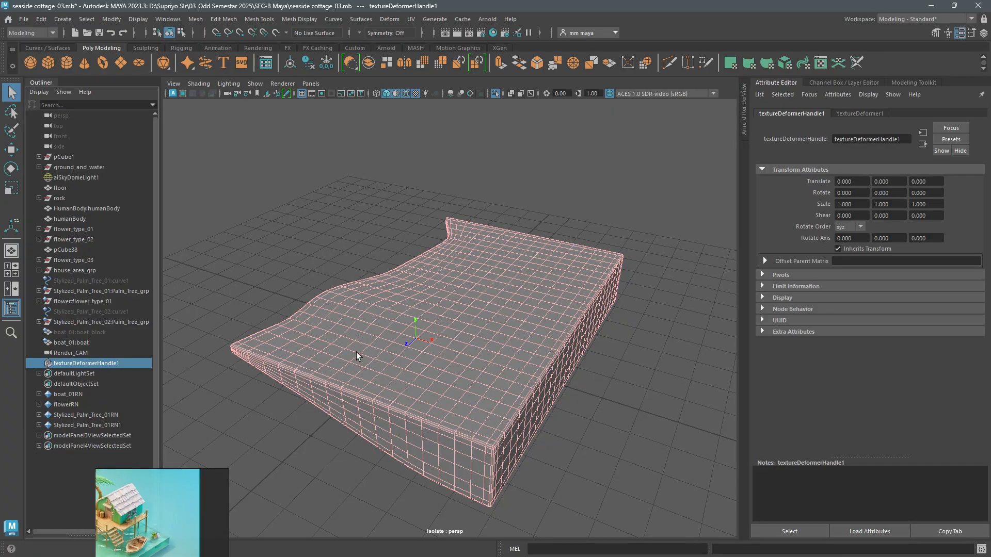
key("ctrl+1")
left_click_drag(385, 345, 360, 372, "alt")
left_click(99, 363)
key("4")
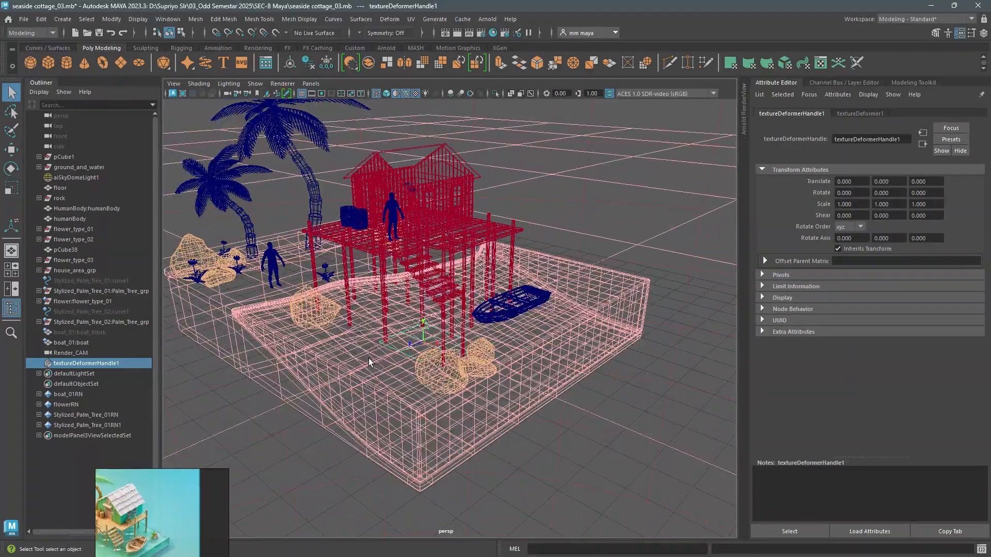
key("5")
left_click_drag(496, 324, 478, 341, "alt")
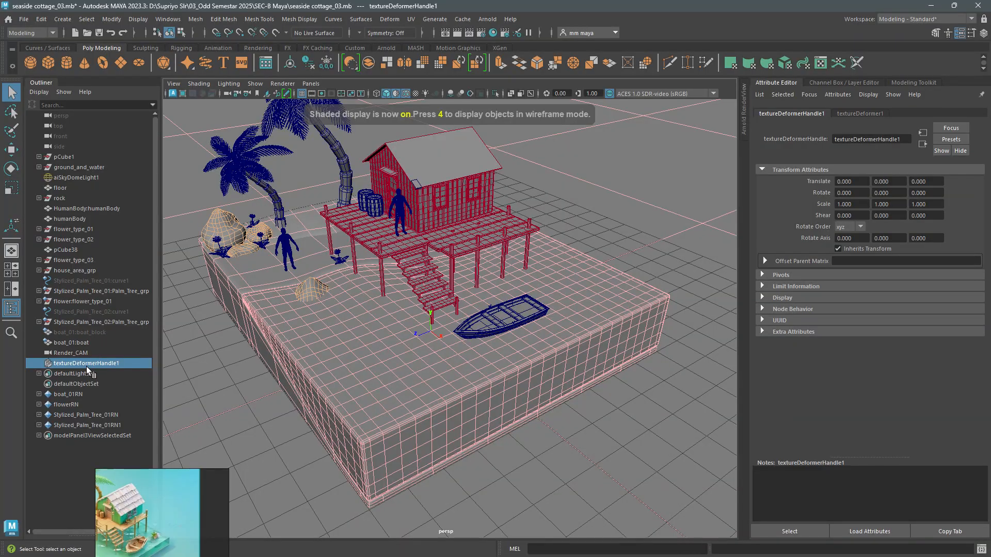
- Connect a 2D Noise texture to the Texture attribute of the water block's texture deformer
left_click(853, 113)
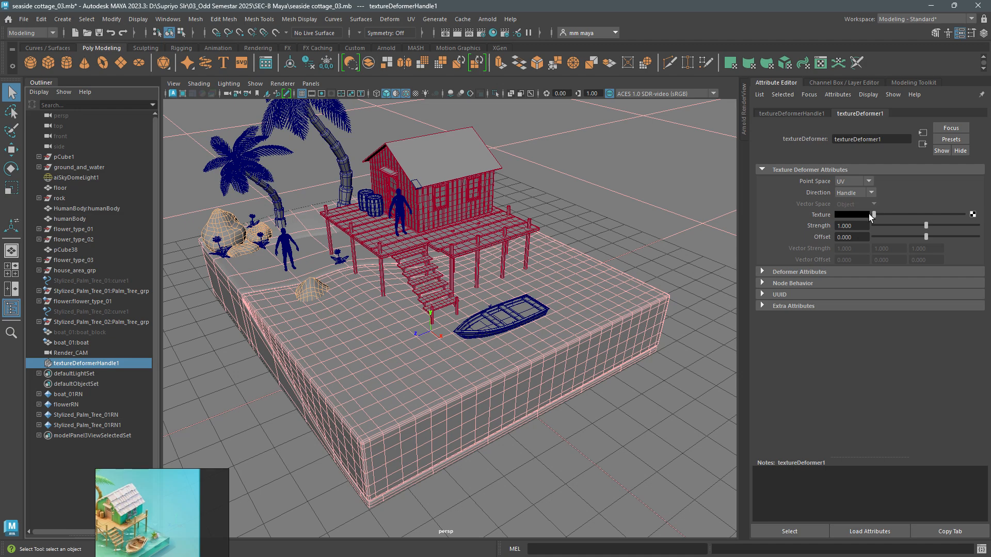
left_click(972, 214)
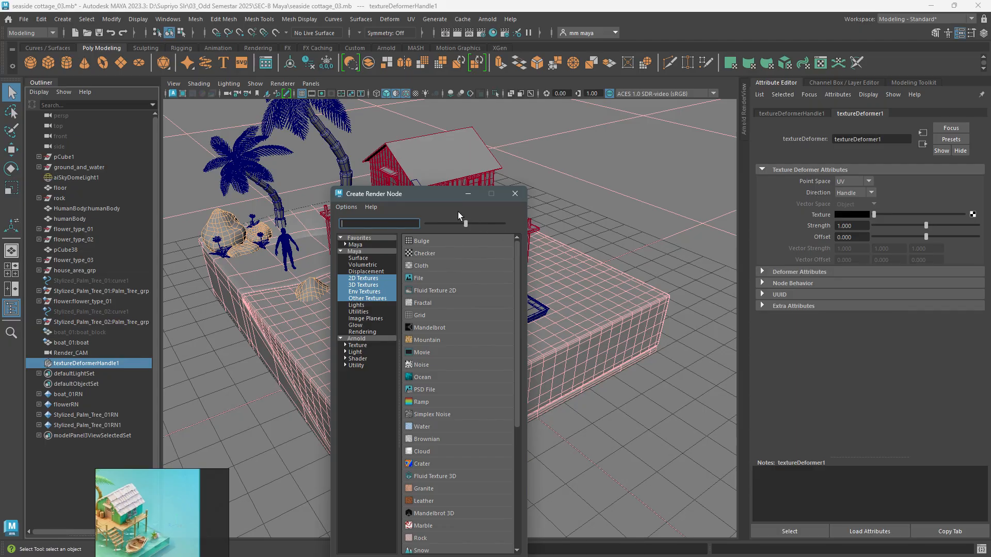
left_click_drag(438, 197, 651, 116)
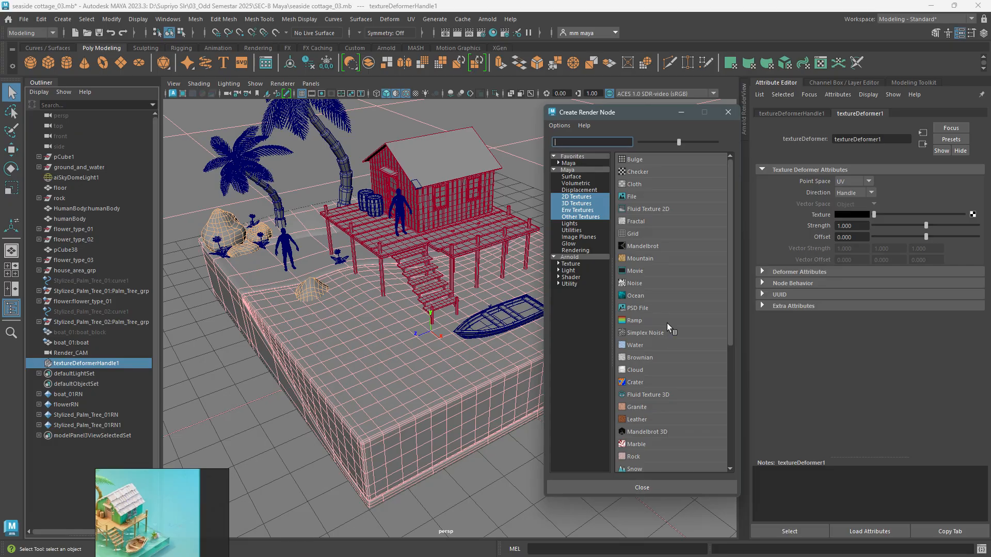
left_click(571, 197)
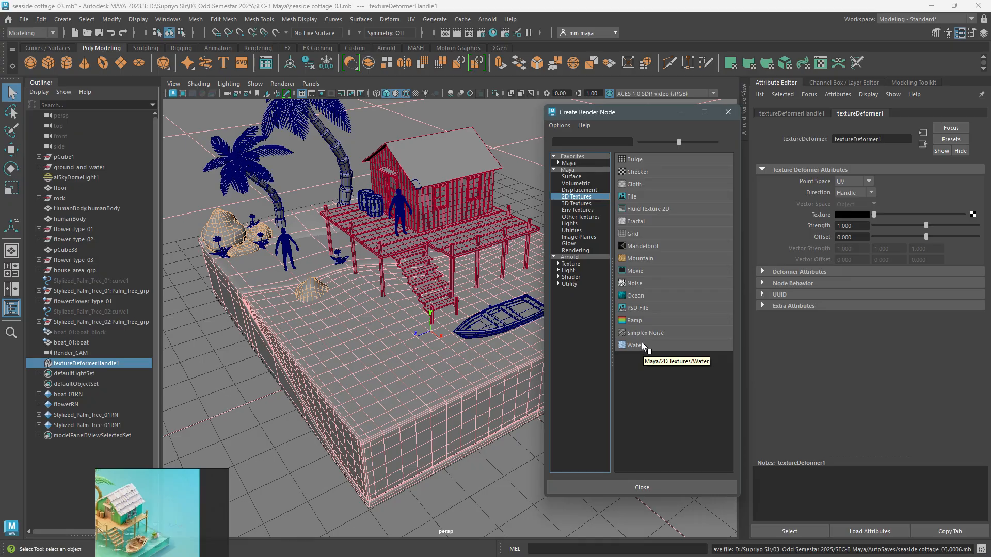
left_click(635, 284)
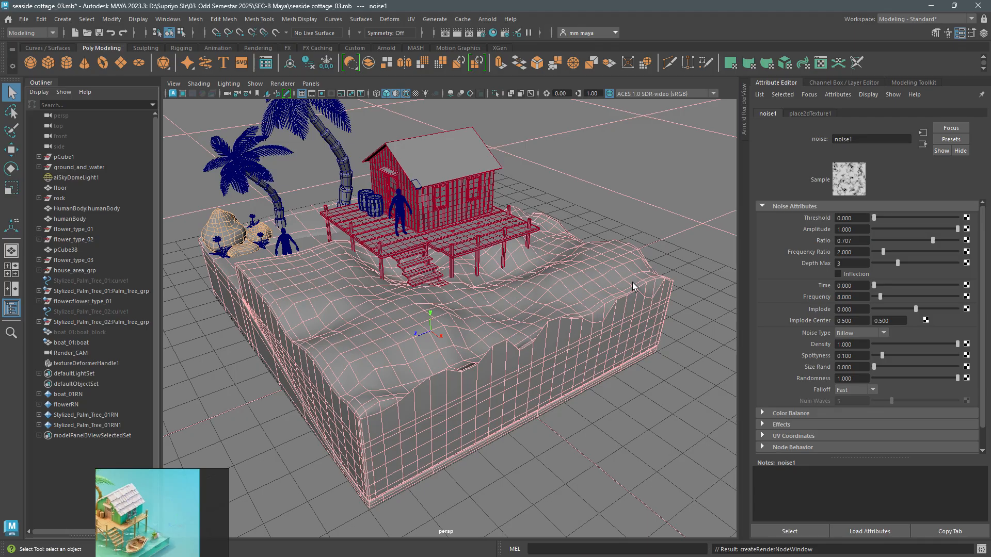
- Lower the noise texture's amplitude to 0.119 and its density to 0.906
scroll(632, 283, "up", 2)
left_click_drag(487, 316, 539, 372, "alt")
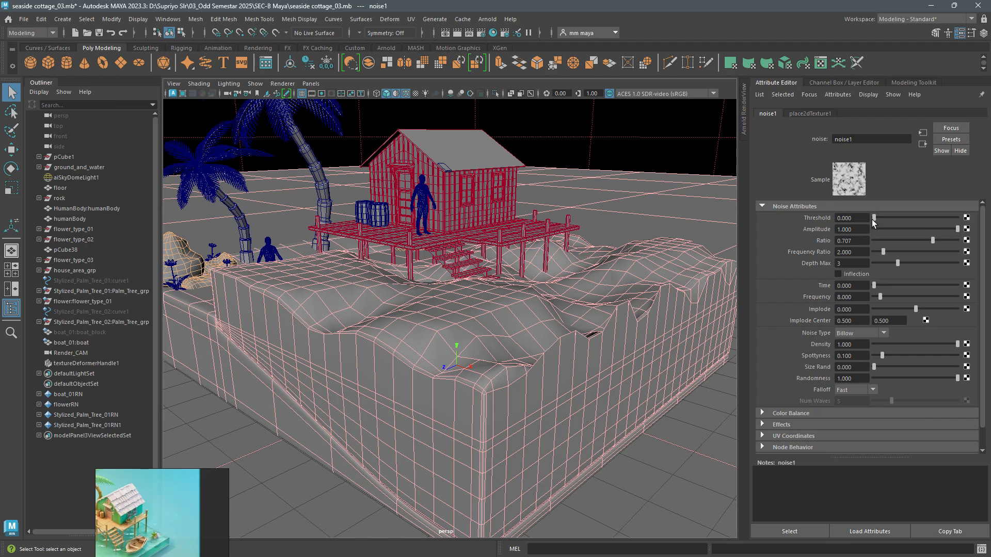
mouse_move(871, 218)
left_mouse_down()
mouse_move(925, 228)
mouse_move(883, 228)
left_mouse_up()
key("ctrl+z")
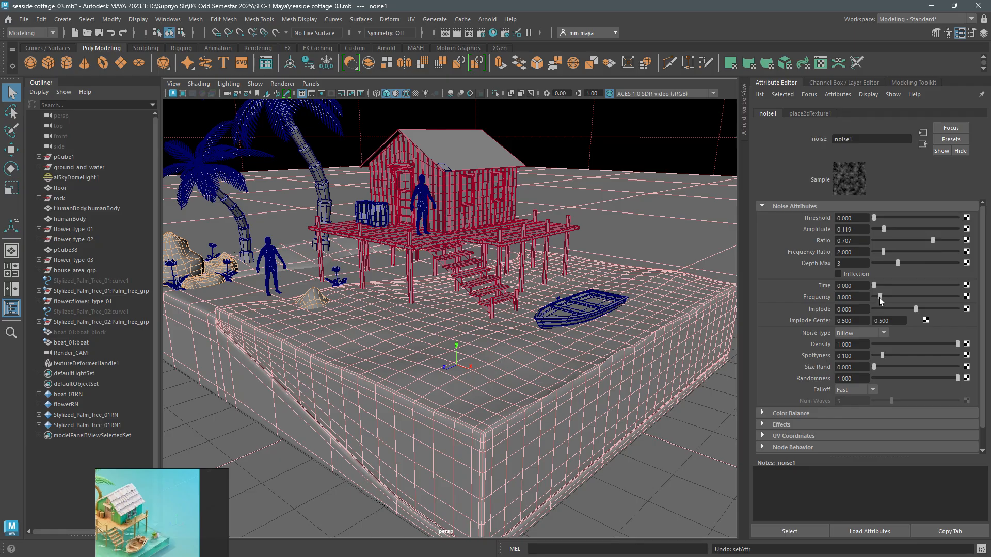
mouse_move(957, 344)
left_mouse_down()
mouse_move(927, 344)
mouse_move(949, 345)
left_mouse_up()
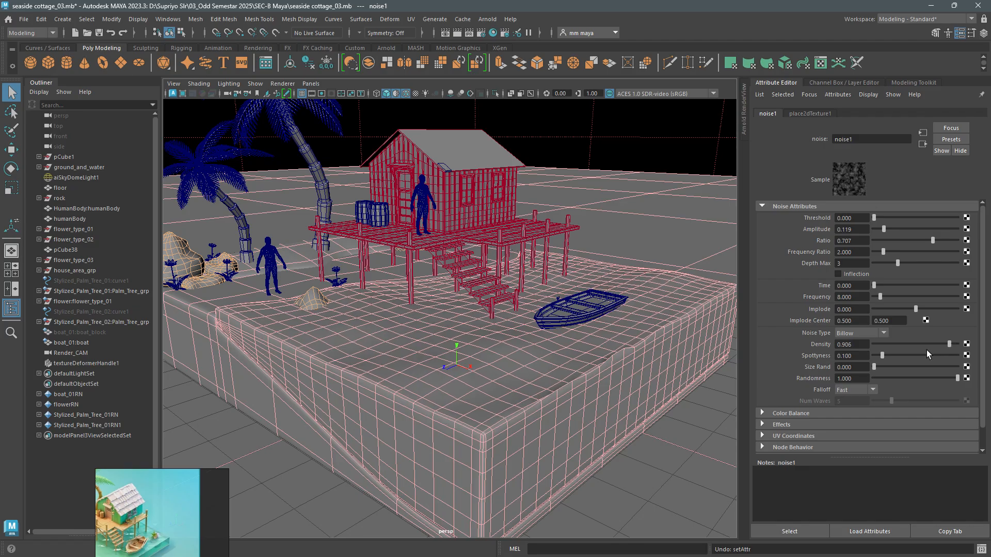
scroll(642, 439, "up", 3)
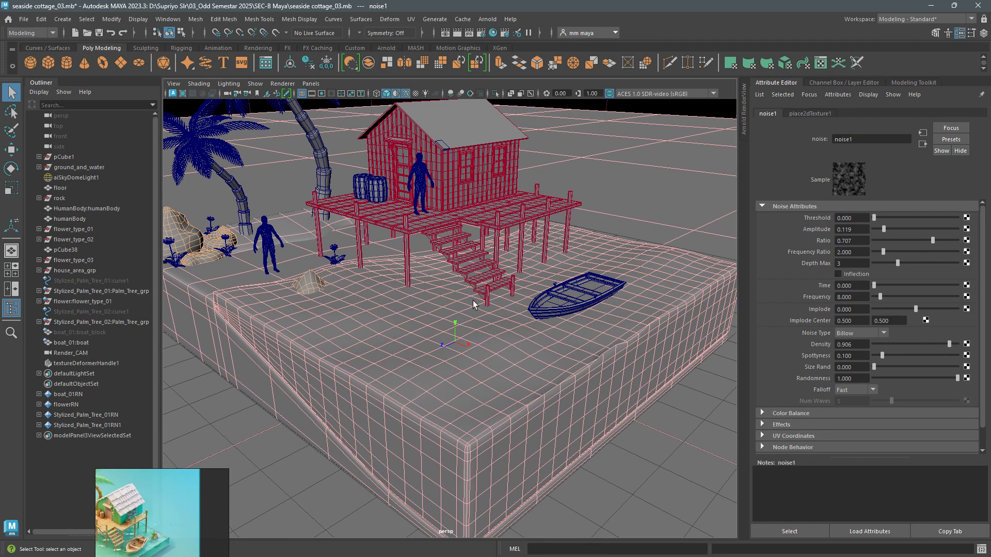
- Hide the wireframe on the shaded models and set the noise amplitude to 0.175 and ratio to 0.506
left_click(407, 94)
mouse_move(456, 217)
left_mouse_down("alt")
mouse_move(485, 217)
mouse_move(466, 207)
left_mouse_up("alt")
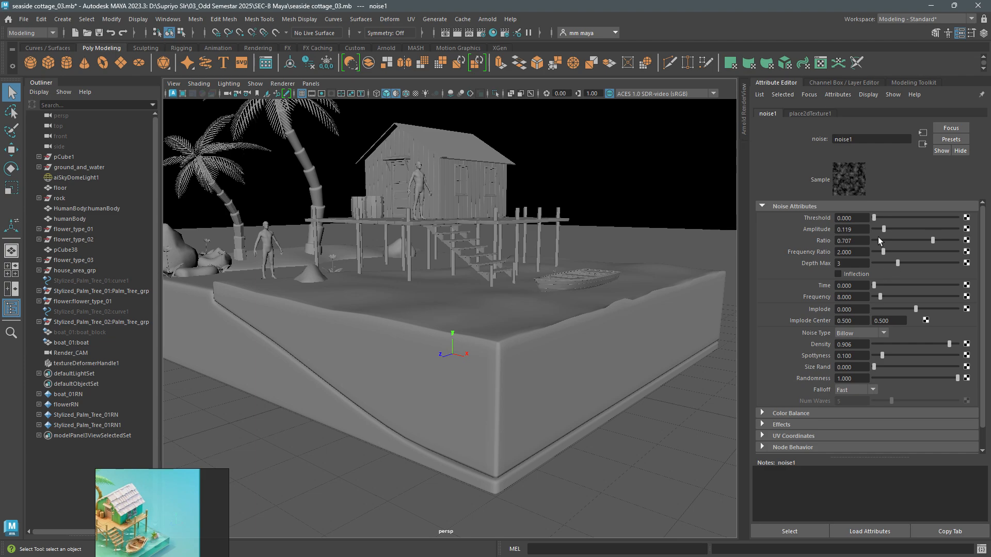
mouse_move(875, 218)
left_mouse_down()
mouse_move(889, 218)
mouse_move(861, 221)
mouse_move(893, 230)
mouse_move(880, 230)
left_mouse_up()
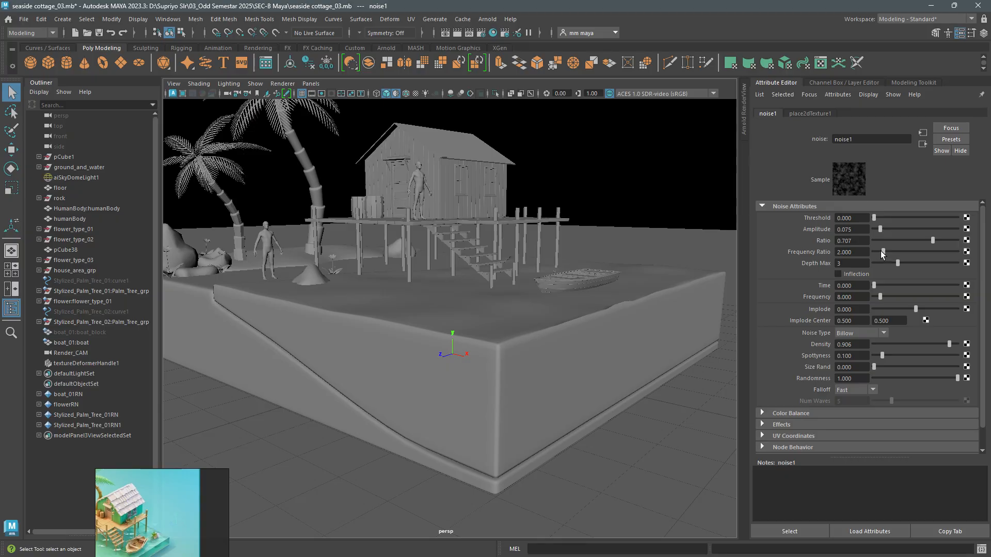
left_click_drag(880, 229, 915, 243)
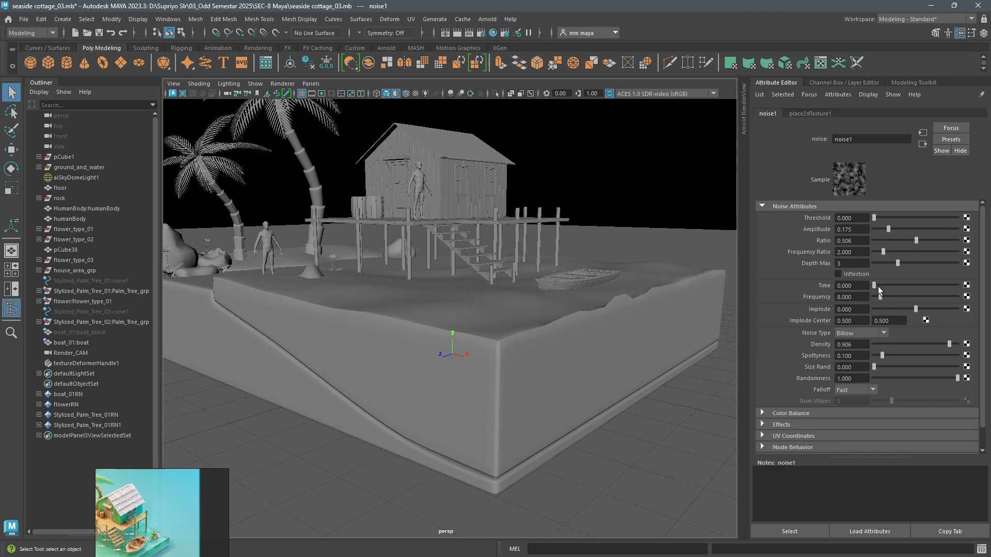
- Set the noise time to 0.325, frequency to 33.125 and amplitude to 0.069
left_click_drag(877, 286, 894, 299)
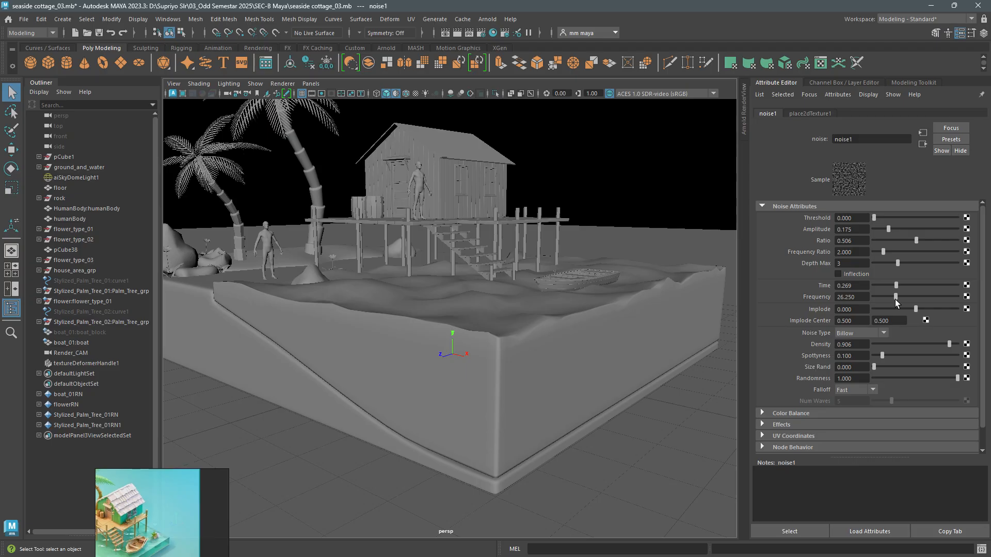
mouse_move(895, 299)
left_mouse_down()
mouse_move(905, 285)
mouse_move(940, 283)
mouse_move(900, 282)
left_mouse_up()
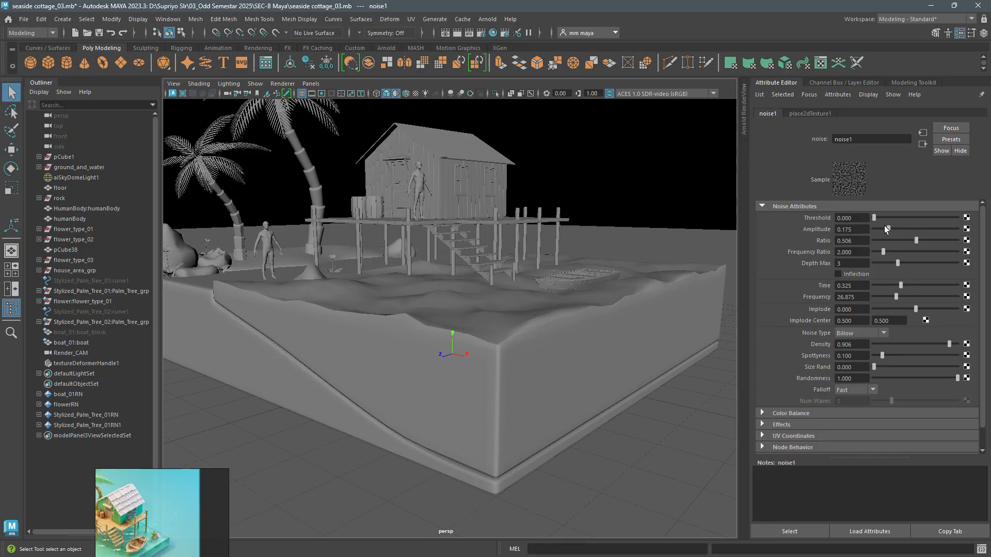
left_click_drag(887, 228, 880, 236)
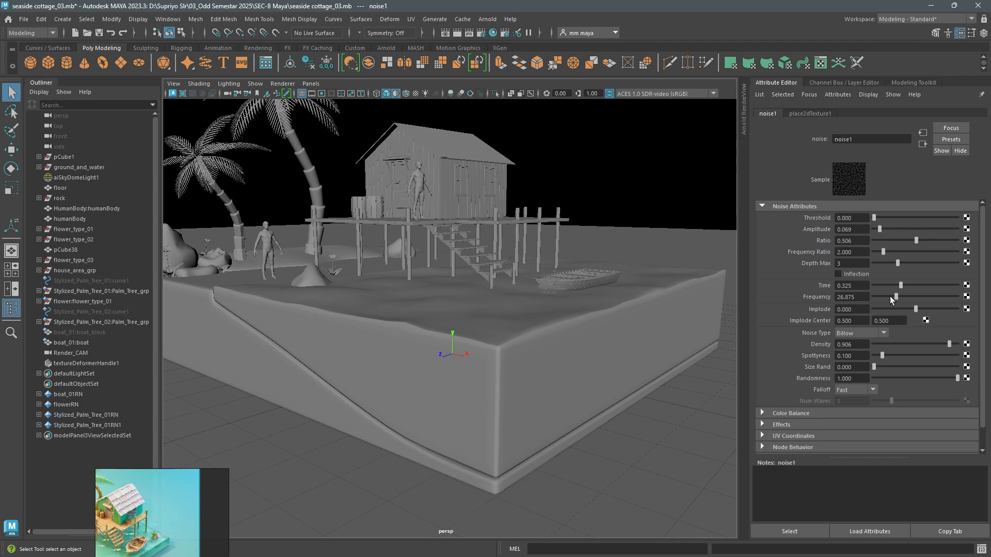
left_click_drag(894, 296, 900, 298)
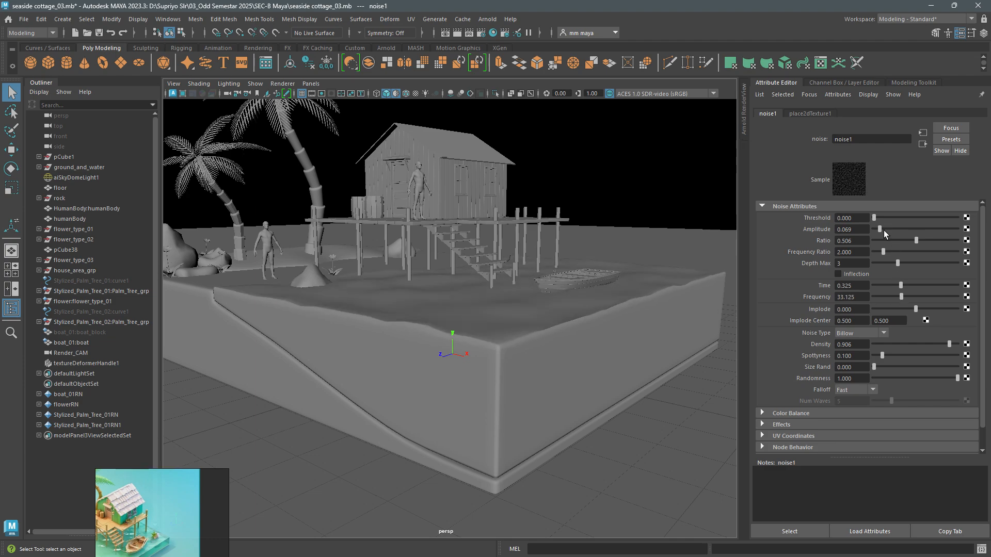
- Fine-tune the noise amplitude to 0.081 and the ratio to 0.531
left_click_drag(878, 228, 878, 233)
mouse_move(917, 240)
left_mouse_down()
mouse_move(930, 243)
mouse_move(878, 246)
mouse_move(917, 241)
left_mouse_up()
mouse_move(876, 218)
left_mouse_down()
mouse_move(960, 218)
mouse_move(868, 212)
mouse_move(914, 231)
mouse_move(879, 236)
left_mouse_up()
left_click_drag(878, 232, 880, 232)
mouse_move(615, 334)
left_mouse_down("alt")
mouse_move(615, 354)
mouse_move(611, 342)
left_mouse_up("alt")
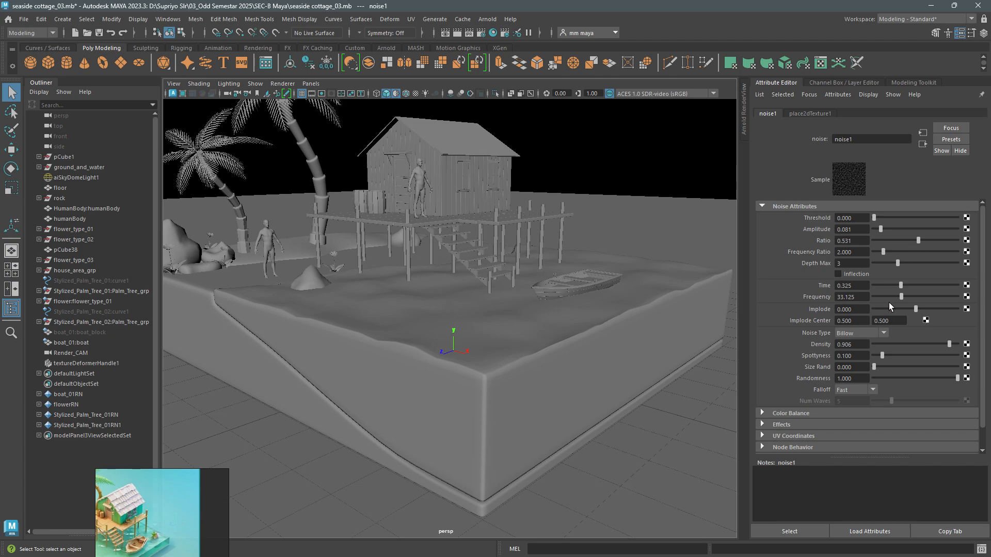
mouse_move(901, 286)
left_mouse_down()
mouse_move(925, 295)
mouse_move(881, 298)
mouse_move(901, 300)
left_mouse_up()
- Check the waves on the water block from several angles and bring up the settings of textureDeformerHandle1's deformer
left_click_drag(628, 302, 601, 362, "alt")
left_click(597, 327)
right_click_drag(601, 361, 607, 393, "alt")
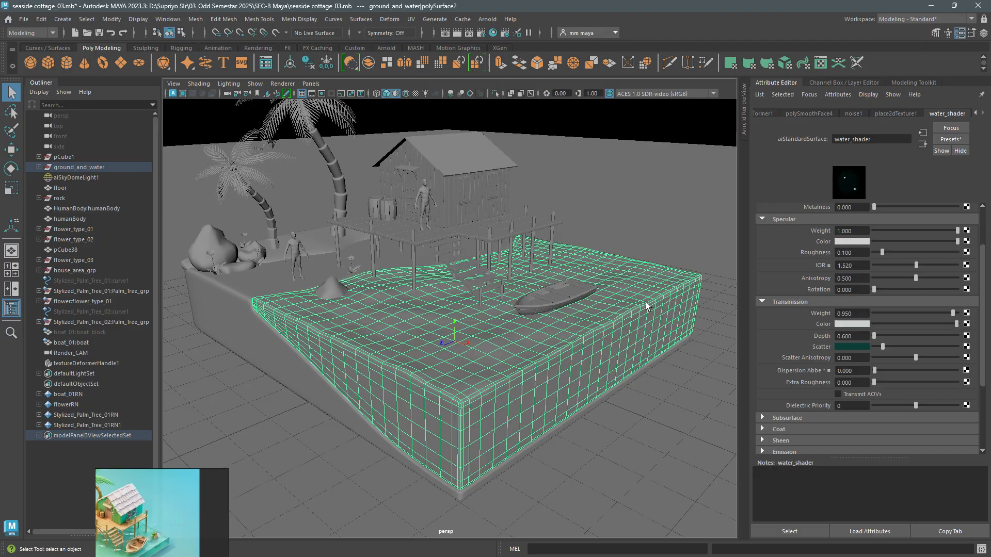
left_click(669, 241)
left_click_drag(582, 316, 558, 326, "alt")
left_click(621, 303)
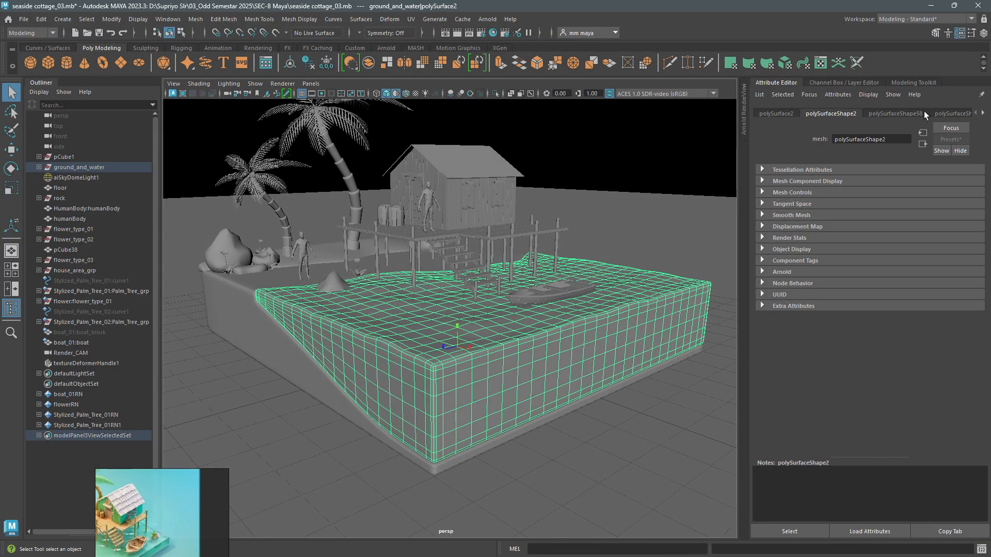
left_click(98, 364)
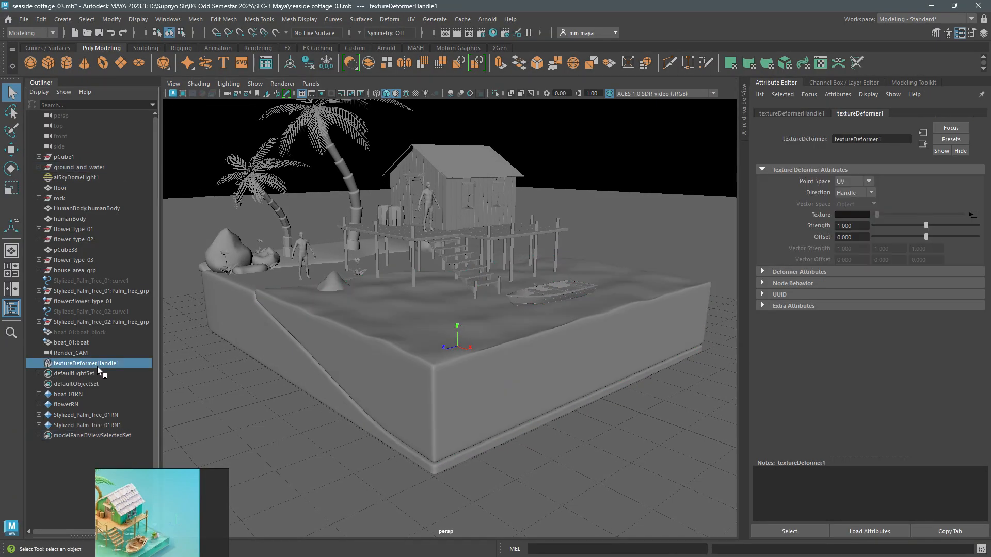
left_click_drag(506, 346, 575, 332, "alt")
right_click_drag(574, 332, 590, 359, "alt")
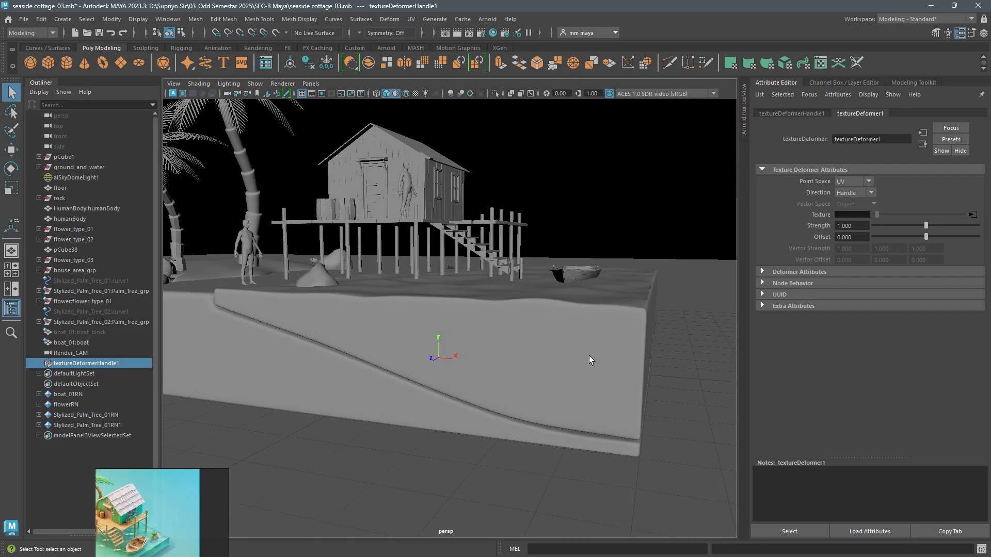
- Show the wireframe on the shaded models again and try a texture deformer offset of -0.050
mouse_move(927, 234)
left_mouse_down()
mouse_move(915, 234)
mouse_move(926, 230)
left_mouse_up()
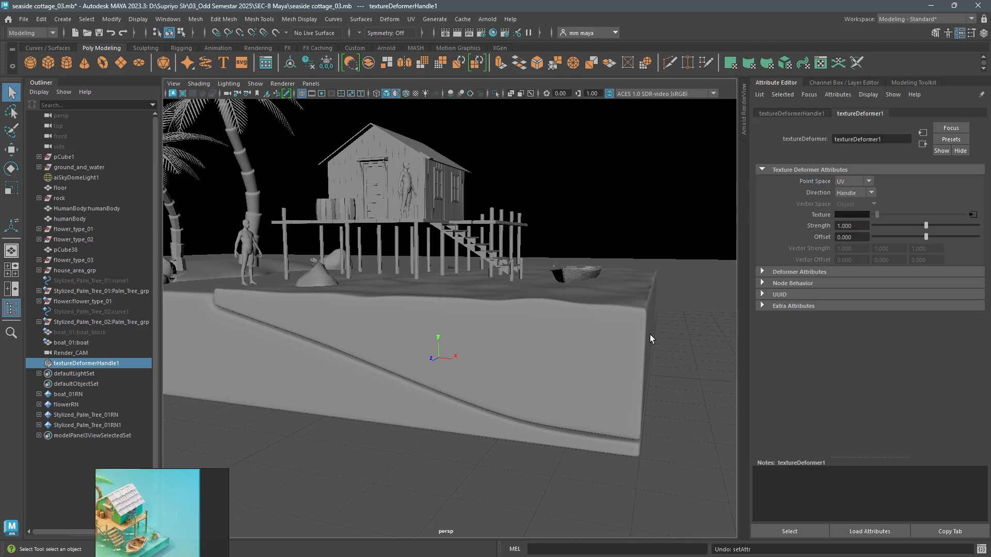
left_click(406, 94)
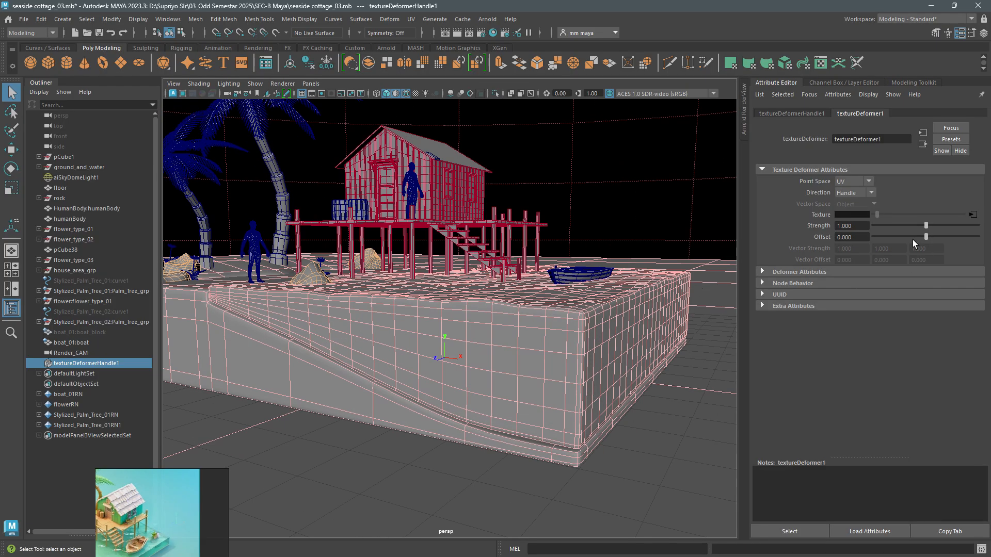
mouse_move(924, 236)
left_mouse_down()
mouse_move(934, 236)
mouse_move(921, 235)
left_mouse_up()
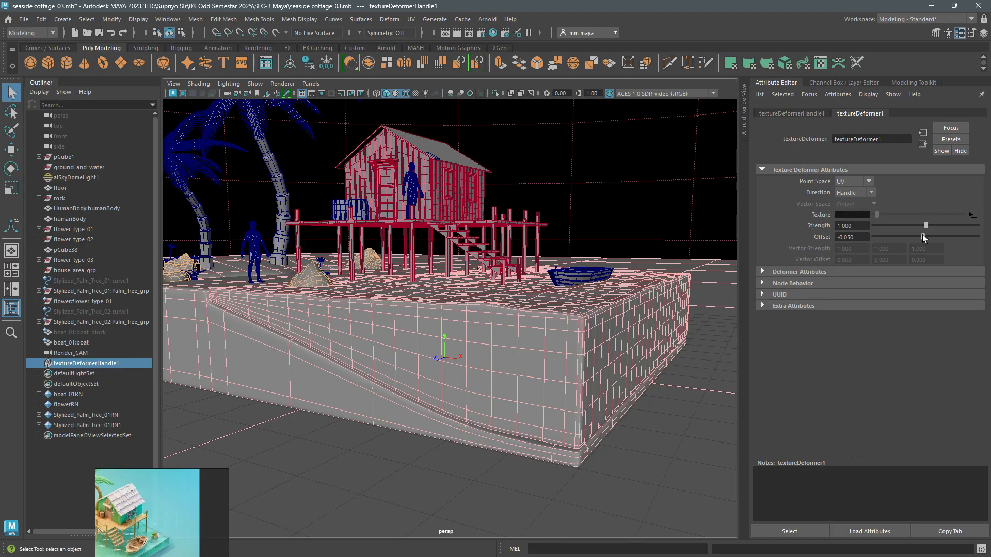
left_click_drag(627, 293, 685, 293, "alt")
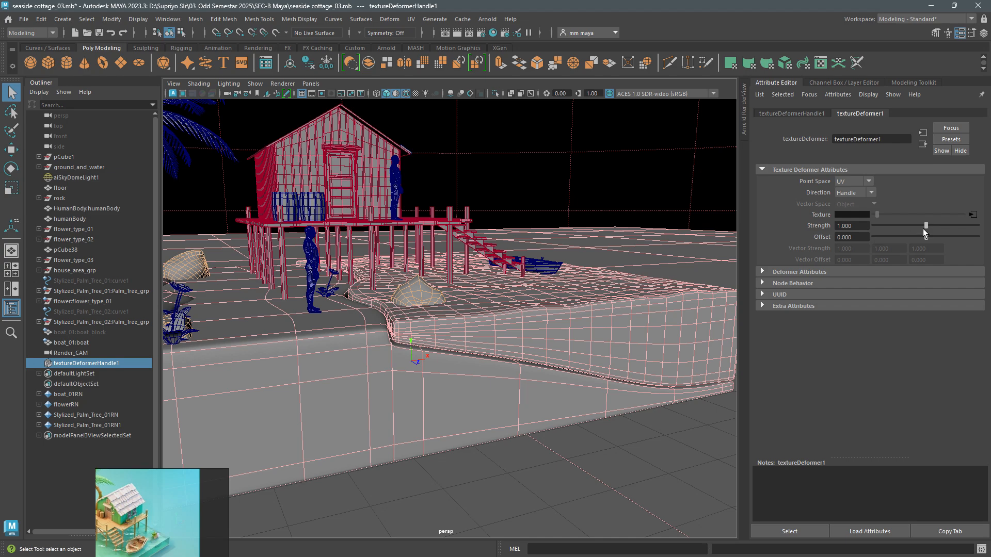
- Set the texture deformer's strength to 0.370 and raise the connected noise's amplitude to 0.300
left_click_drag(921, 227, 892, 233)
left_click_drag(643, 297, 567, 299, "alt")
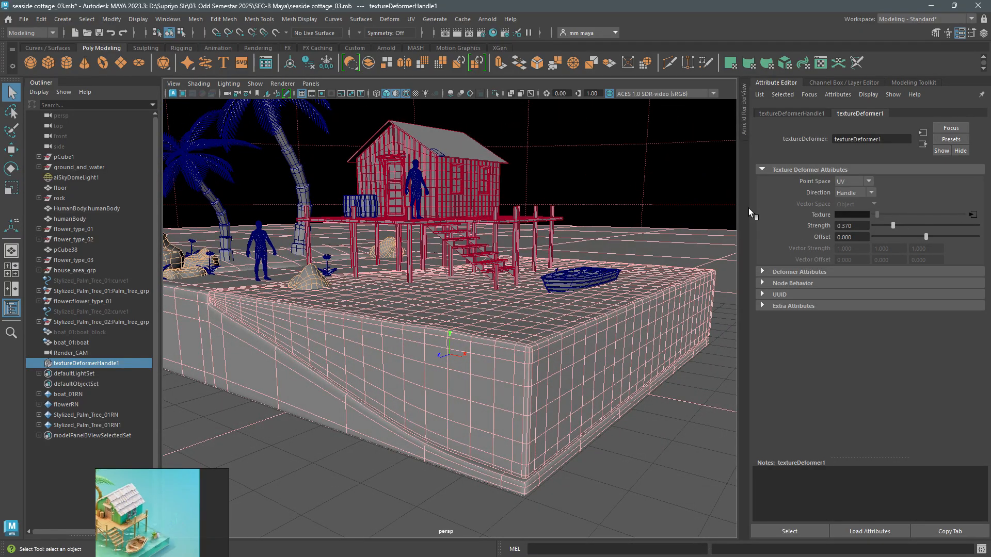
left_click(973, 216)
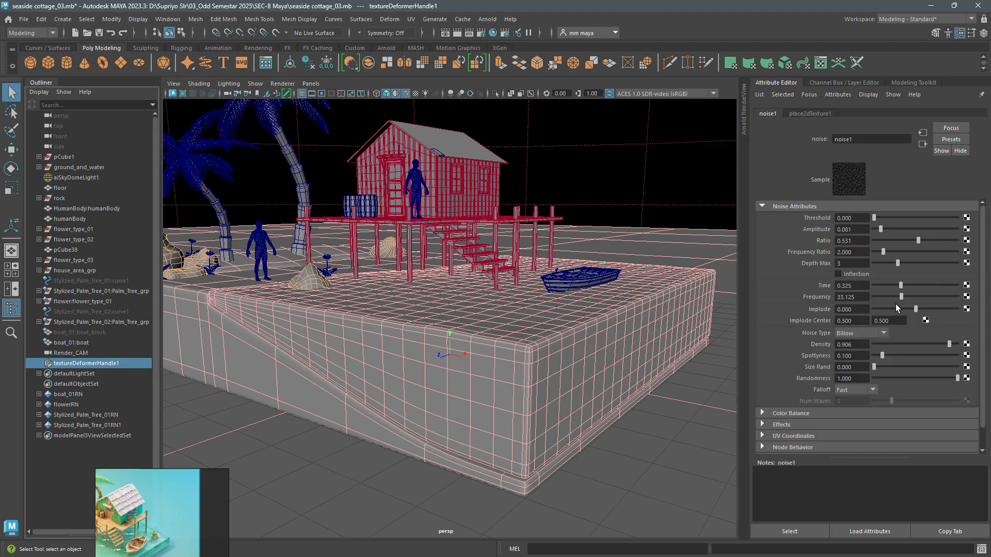
mouse_move(881, 228)
left_mouse_down()
mouse_move(906, 231)
mouse_move(898, 233)
left_mouse_up()
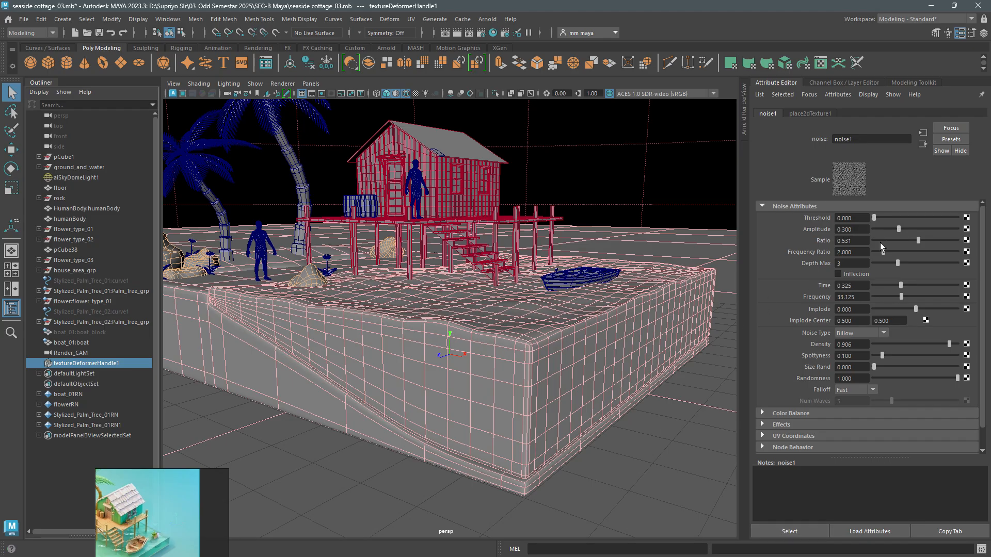
- Set the texture deformer's strength to 0.260 and its offset to -0.110, checking the water level along the shore
left_click(101, 364)
left_click_drag(888, 224, 917, 237)
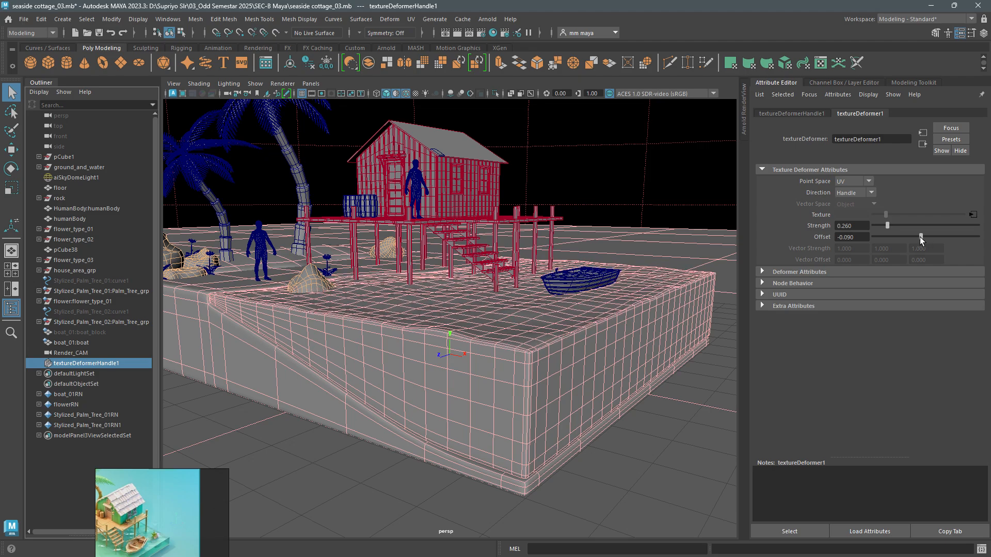
left_click_drag(920, 238, 921, 237)
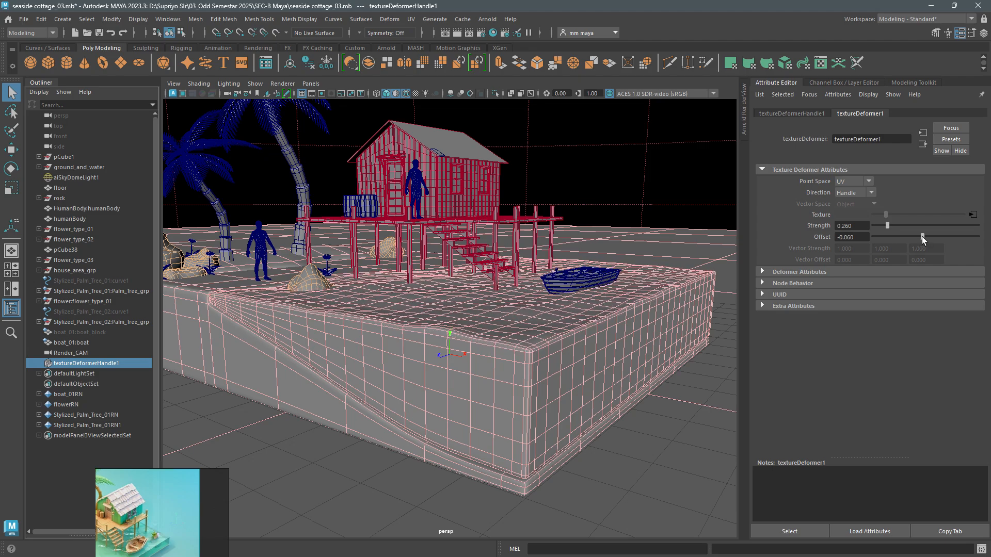
left_click_drag(567, 310, 626, 303, "alt")
left_click_drag(921, 237, 918, 236)
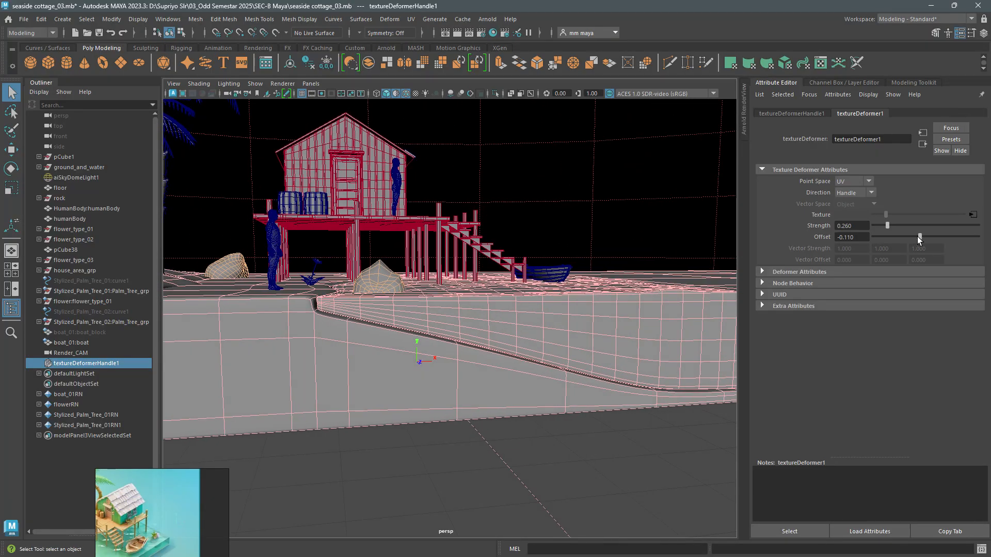
left_click_drag(573, 301, 494, 340, "alt")
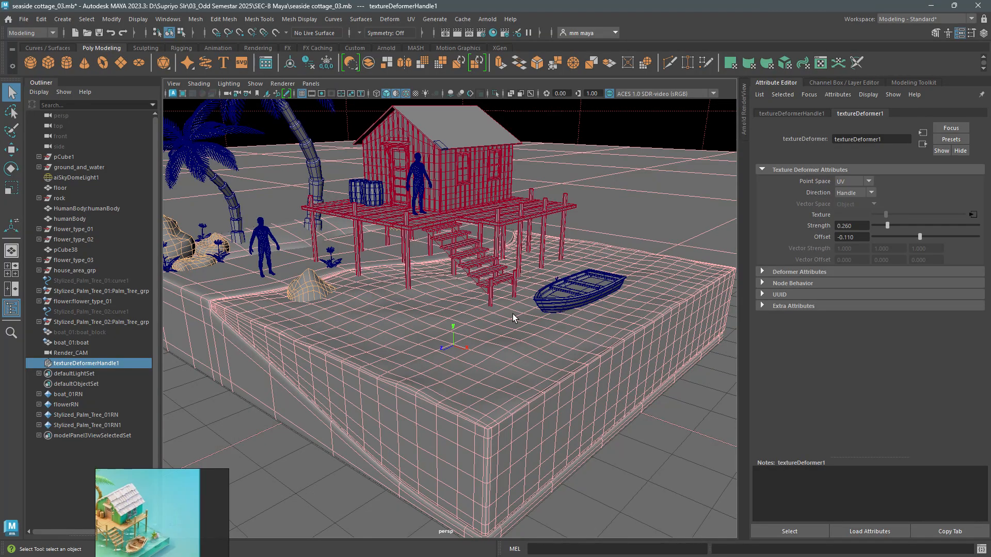
- Raise the texture deformer's strength to 0.380 and check the waves on the water block
scroll(546, 297, "up", 2)
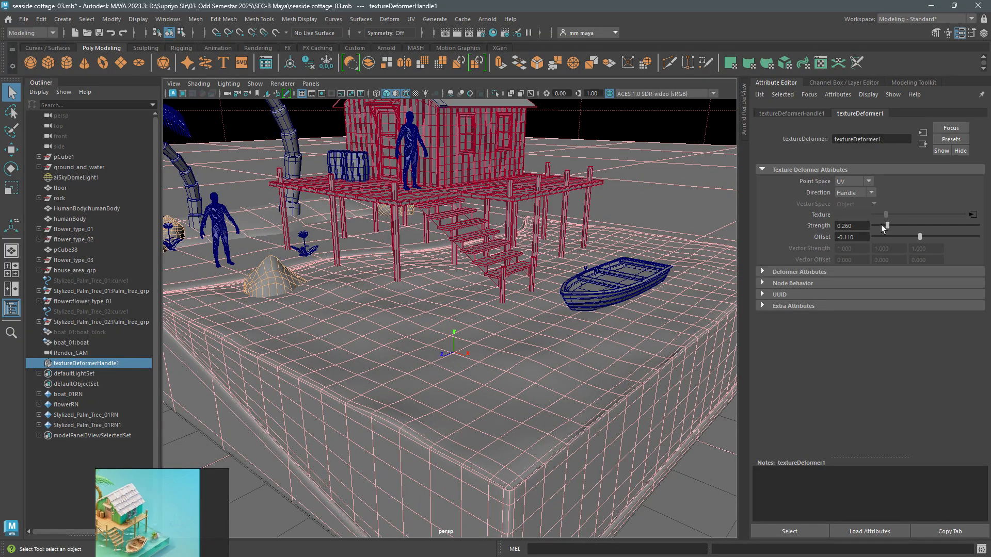
left_click_drag(887, 225, 889, 231)
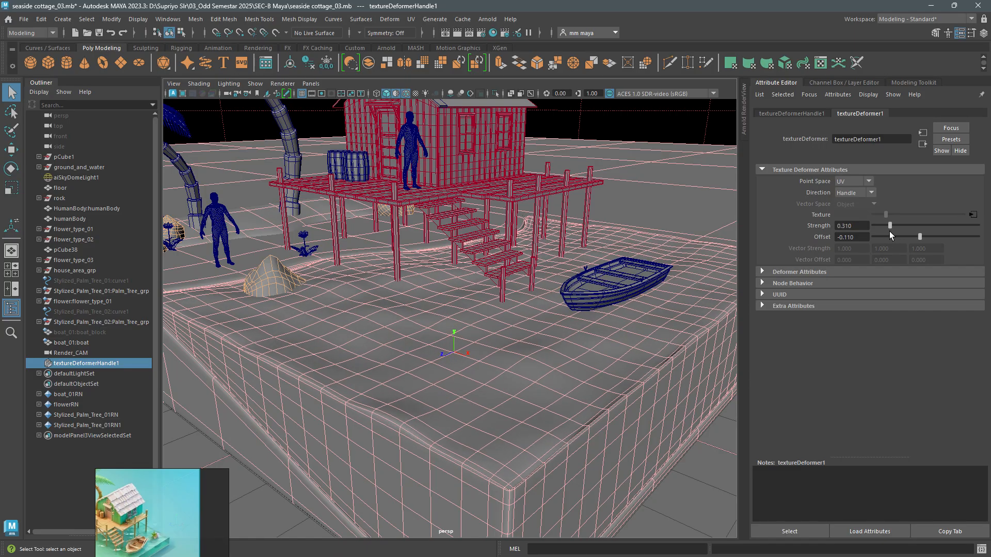
left_click_drag(890, 231, 893, 229)
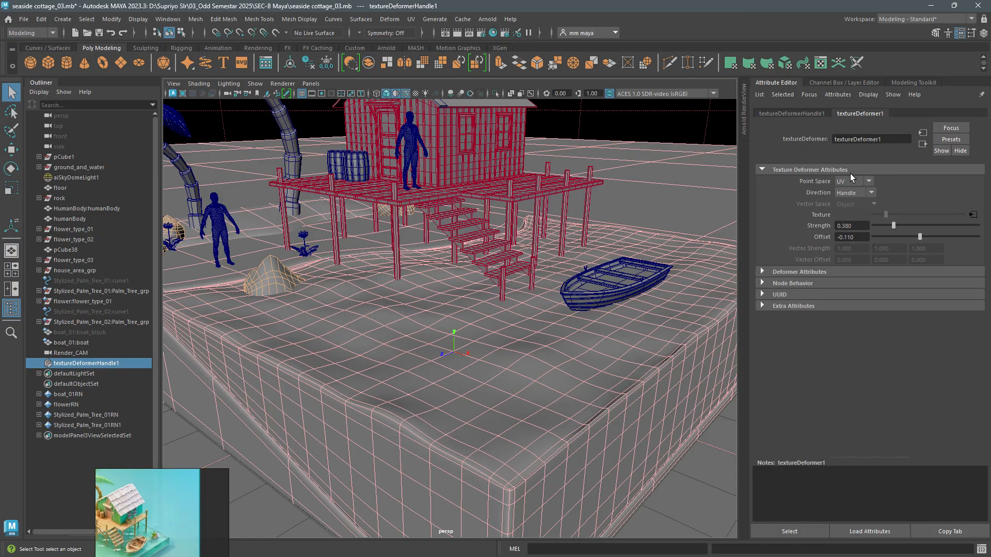
scroll(583, 370, "down", 2)
scroll(584, 370, "down", 2)
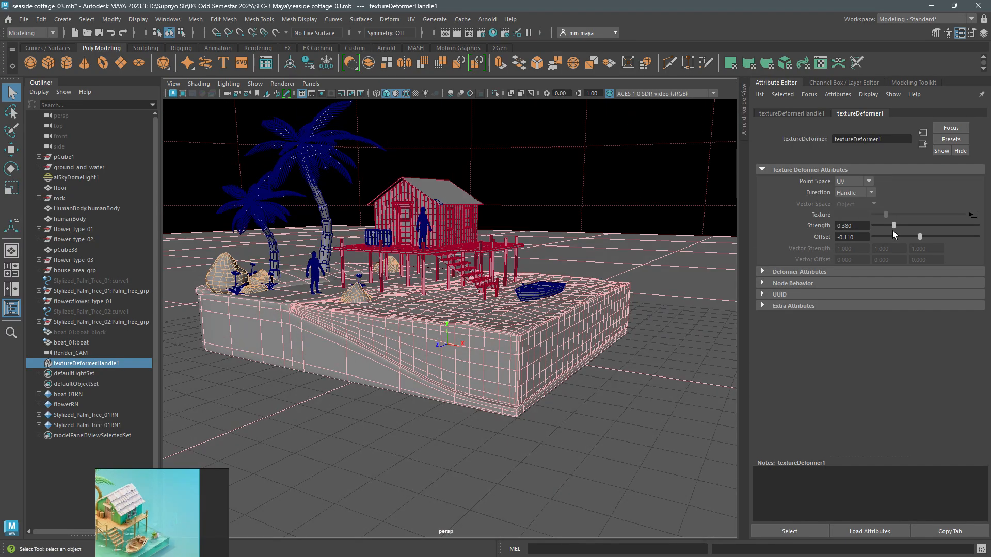
mouse_move(892, 230)
left_mouse_down()
mouse_move(982, 232)
mouse_move(893, 236)
left_mouse_up()
- Hide the wireframe on the shaded models and set the texture deformer's strength to 0.250 and offset to -0.090
left_click(789, 531)
key("f")
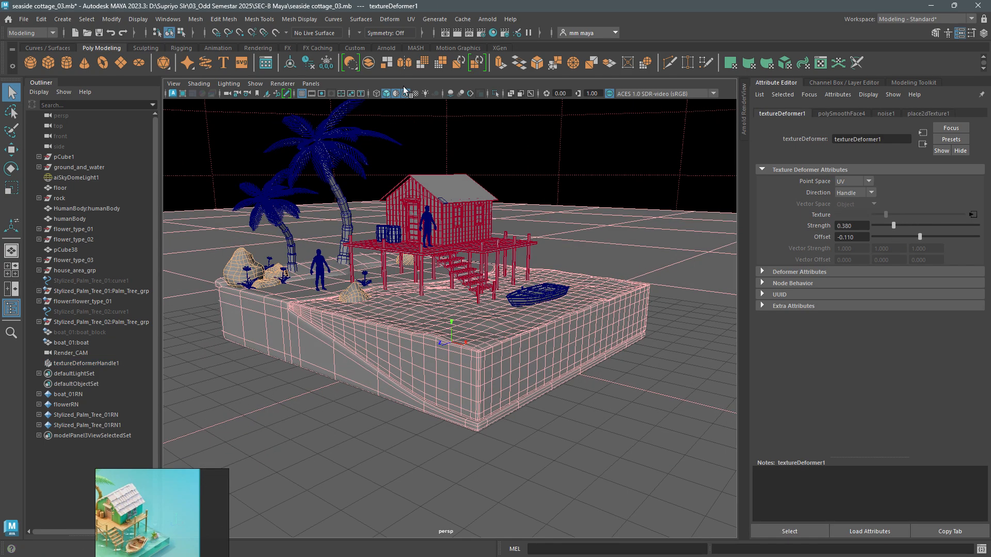
left_click(405, 94)
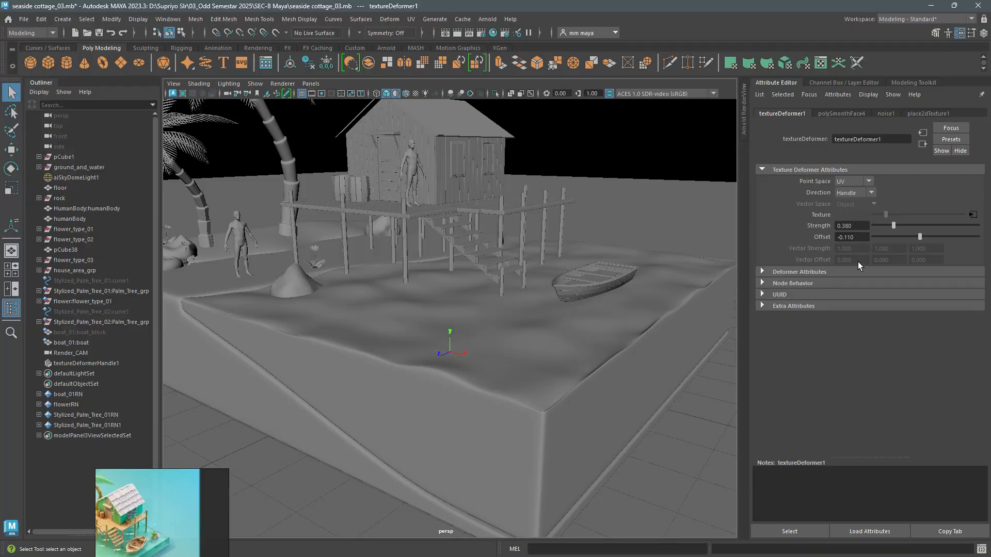
left_click_drag(891, 226, 920, 236)
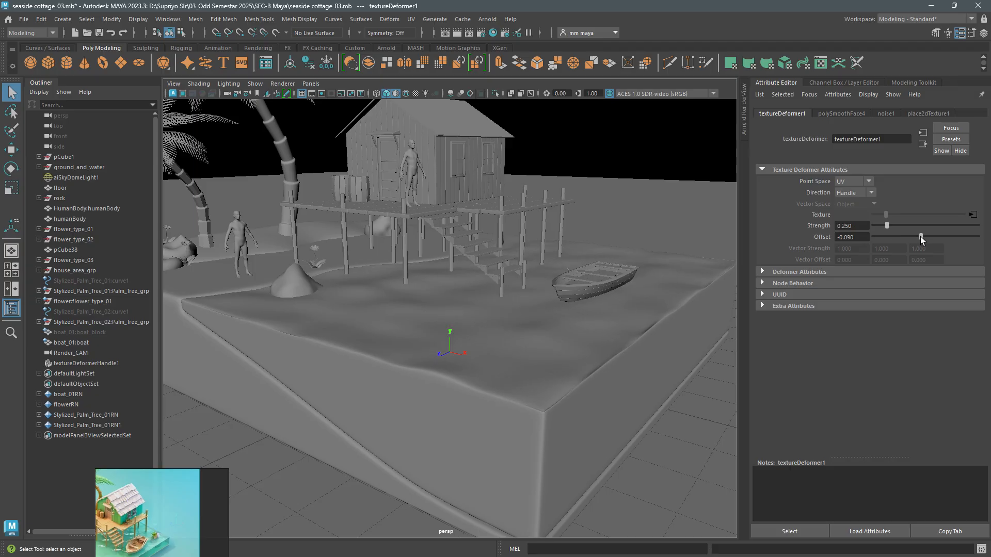
- Check the water block's waves from a higher angle and start an Arnold render framed closer on the cottage and water
left_click(423, 406)
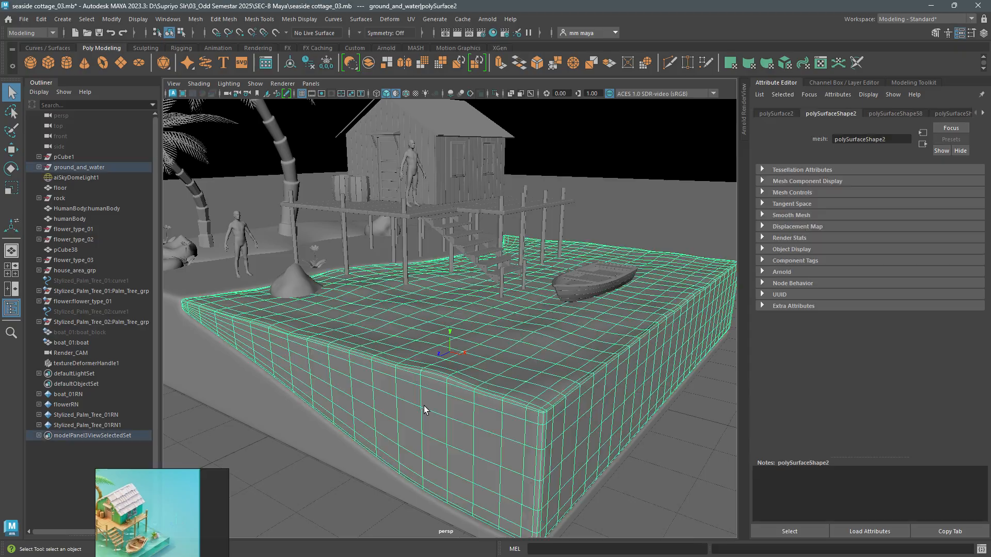
left_click_drag(423, 406, 516, 309, "alt")
left_click(582, 228)
left_click_drag(567, 289, 516, 351, "alt")
scroll(536, 340, "down", 2)
scroll(549, 373, "up", 2)
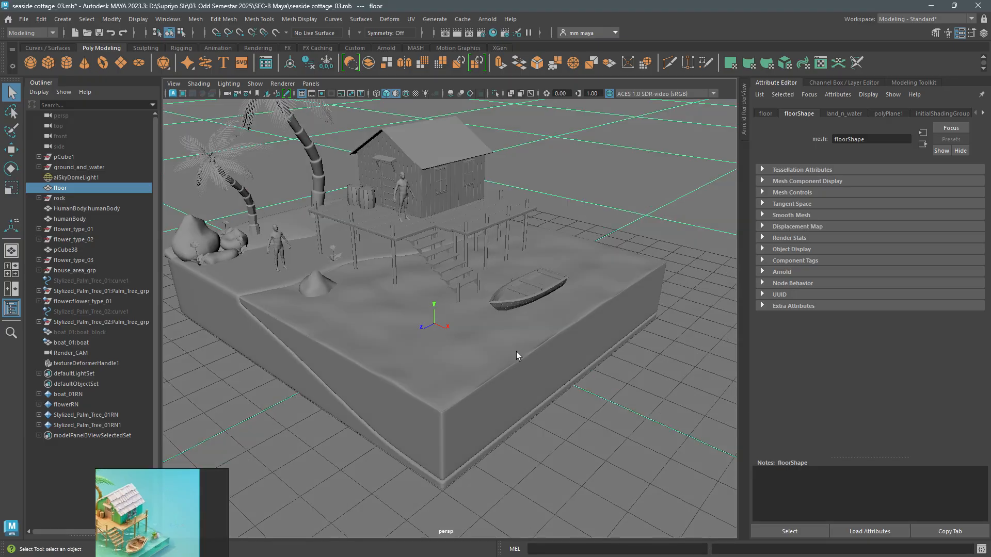
left_click(745, 132)
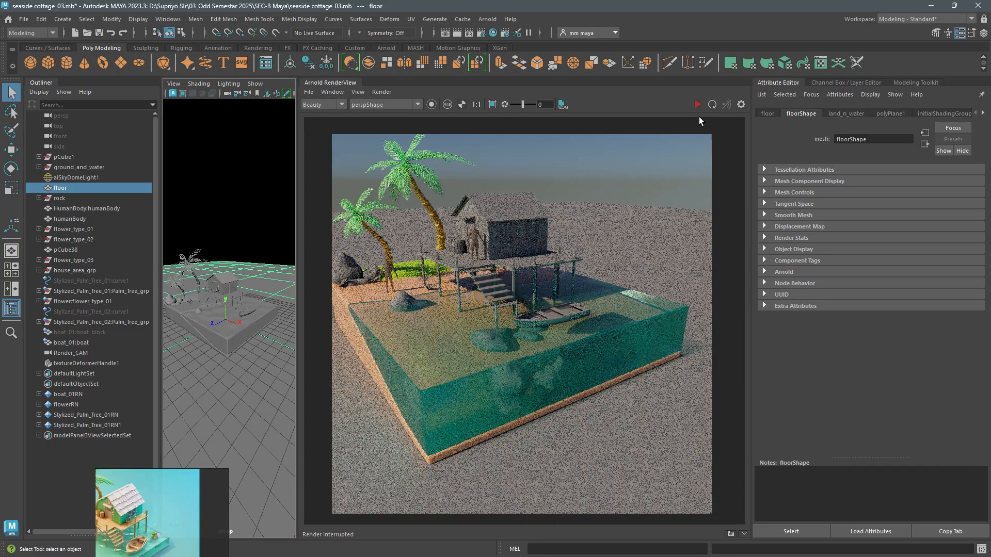
left_click(696, 106)
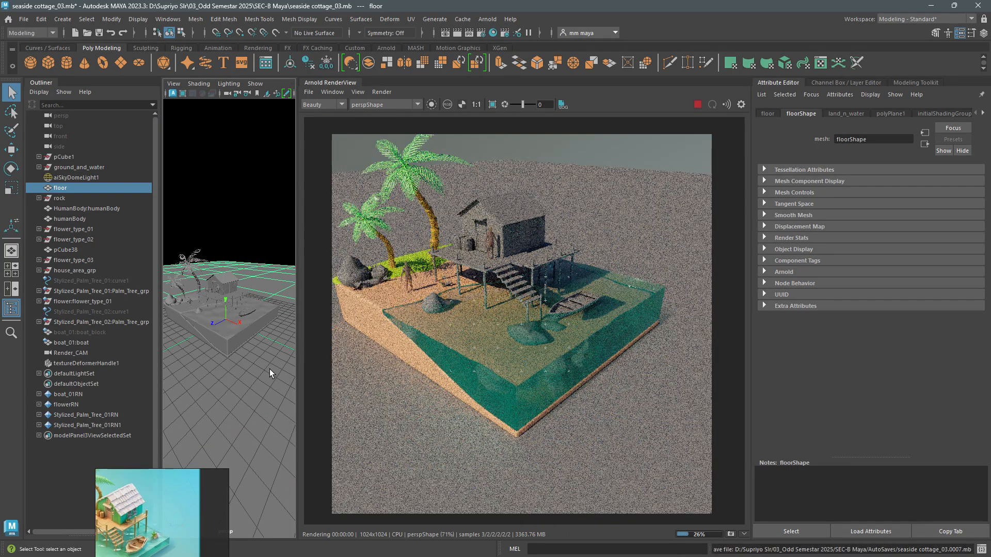
left_click_drag(270, 369, 240, 355, "alt")
scroll(247, 348, "up", 3)
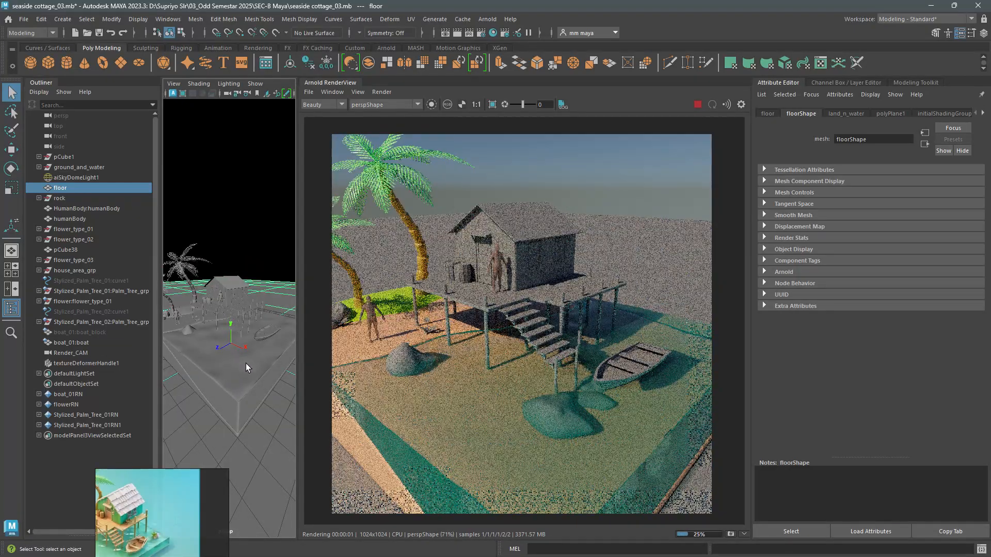
- Set the strength of textureDeformerHandle1's deformer to 0.265 and fine-tune its offset while the render updates
left_click(163, 343)
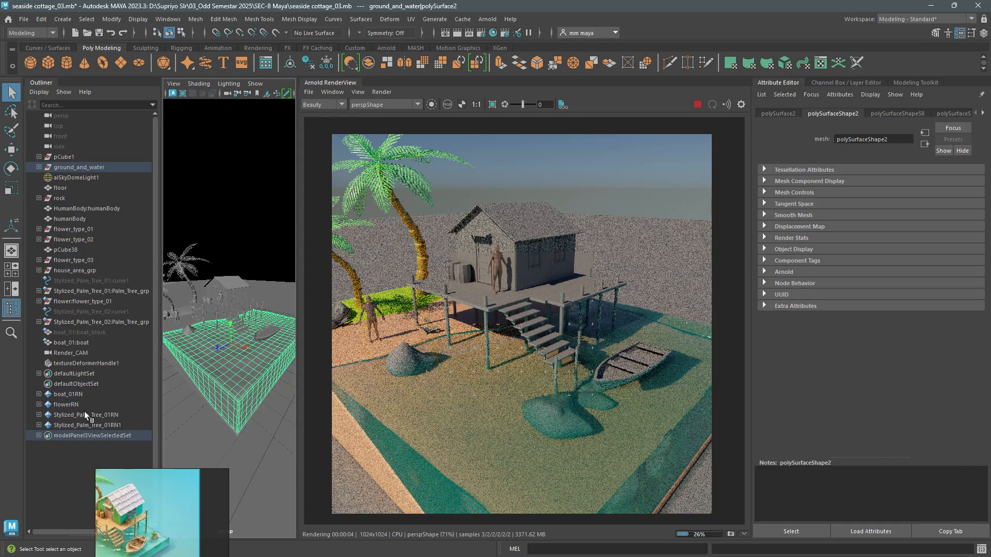
left_click(73, 363)
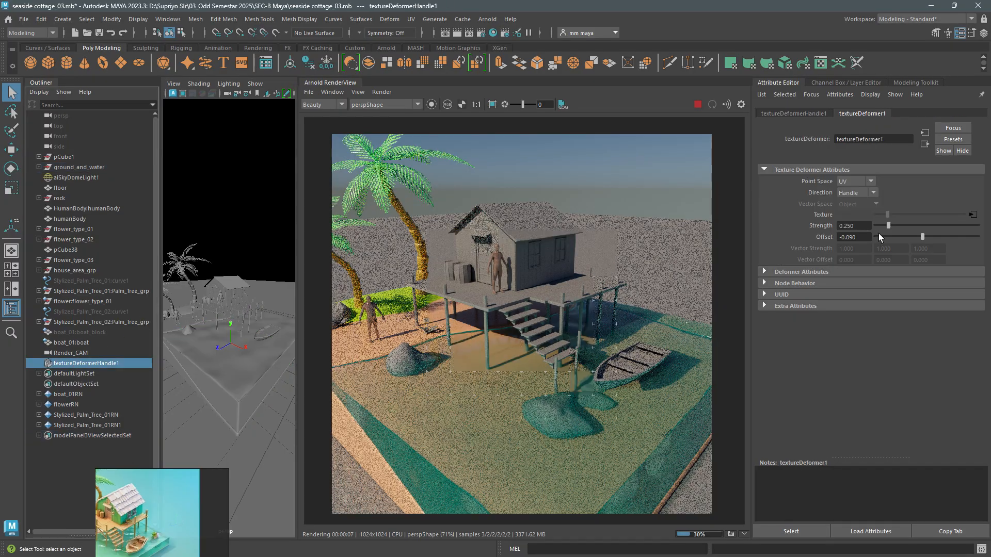
left_click_drag(887, 224, 888, 225)
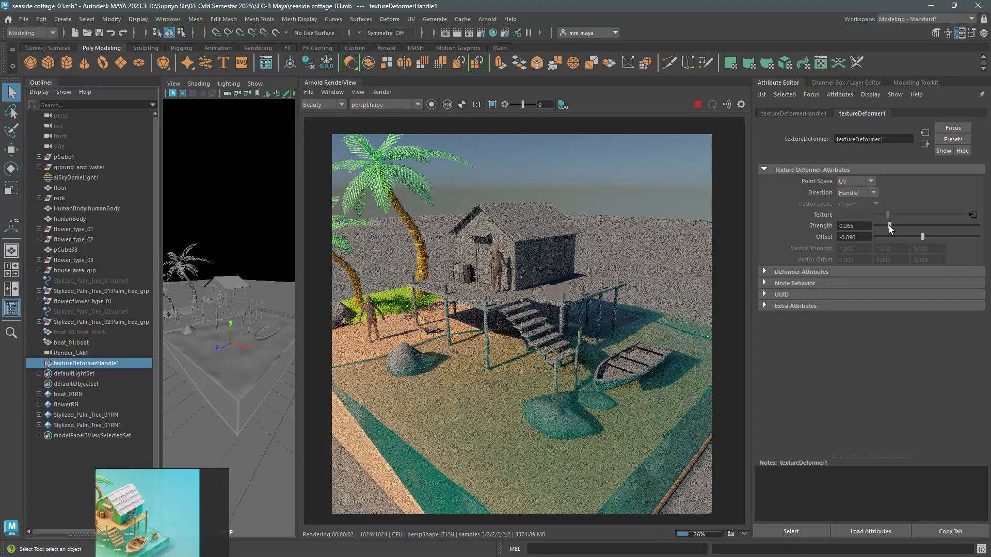
left_click_drag(888, 224, 923, 236)
- Open the water block's water_shader material and replace its settings with the saved preset water_shader_01
left_click(225, 356)
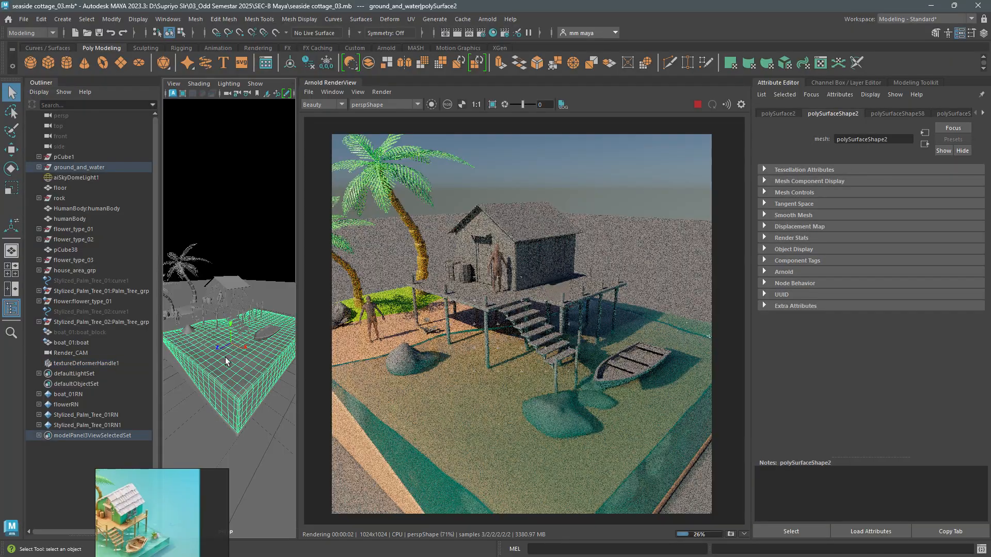
right_click_drag(227, 342, 277, 510)
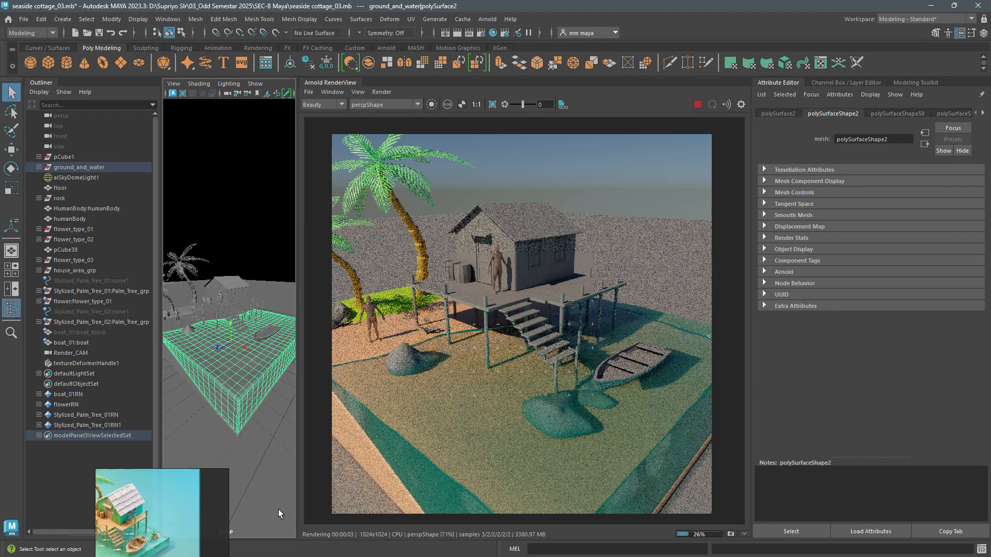
key("w")
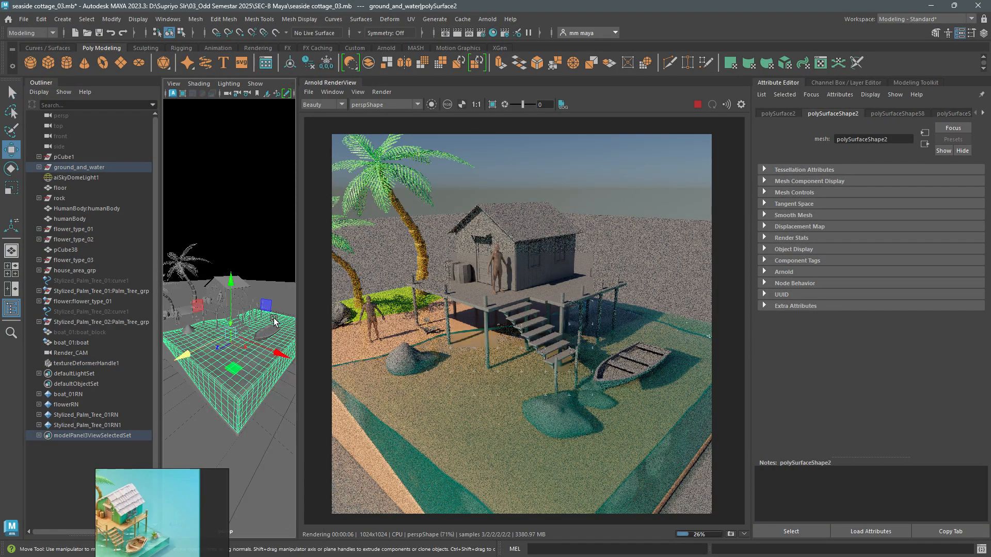
right_click_drag(274, 318, 288, 511)
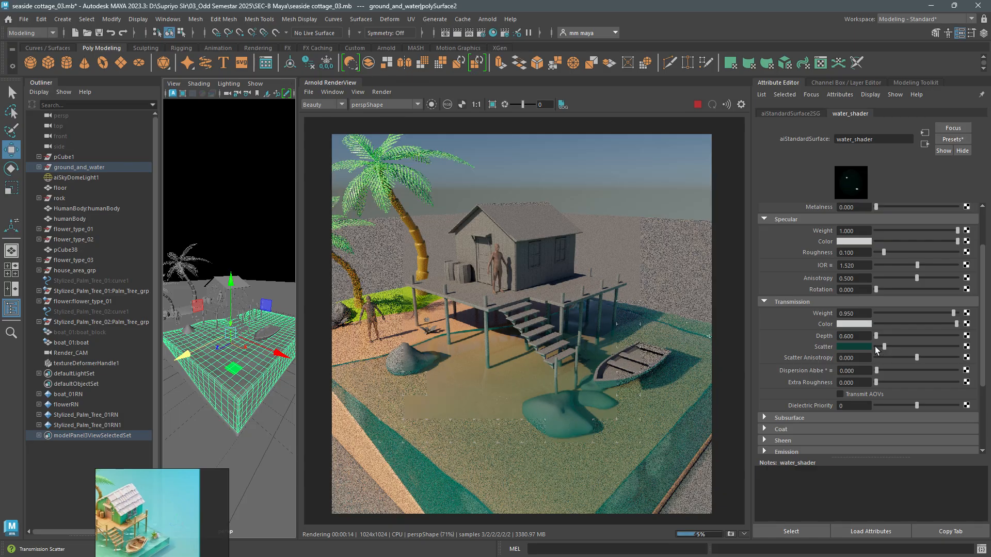
left_click(962, 140)
mouse_move(894, 475)
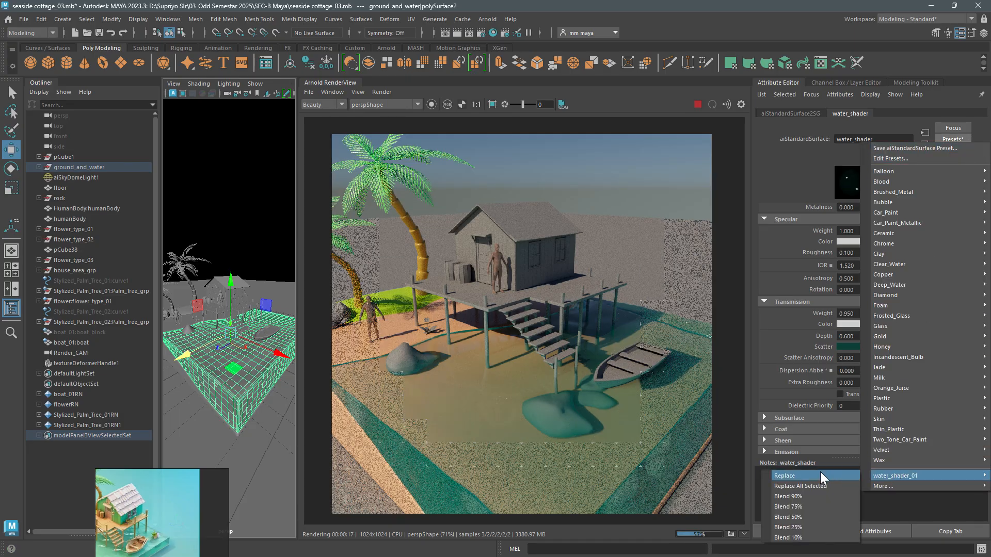
left_click(820, 476)
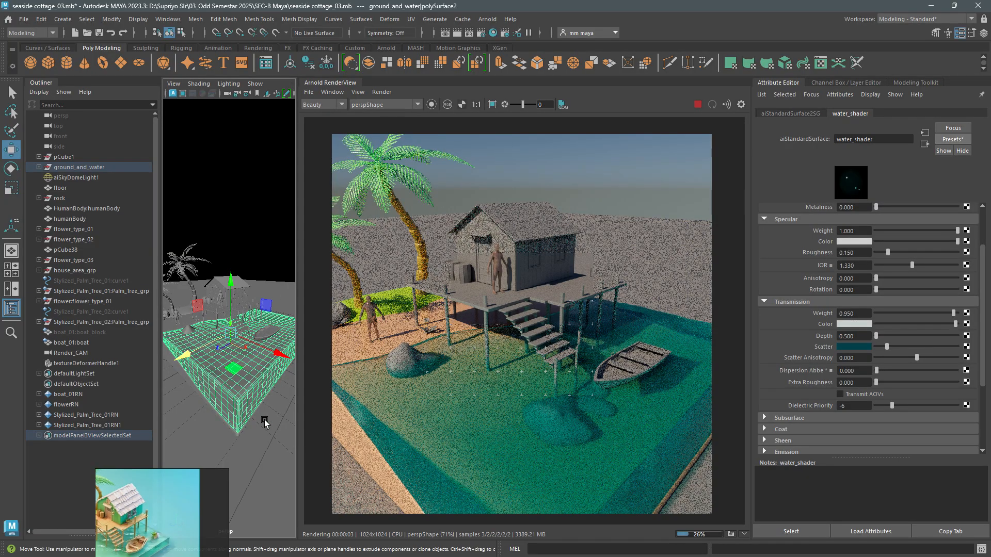
- Examine the rendered water from farther away and up close, and stop the live render
left_click_drag(265, 418, 264, 407, "alt")
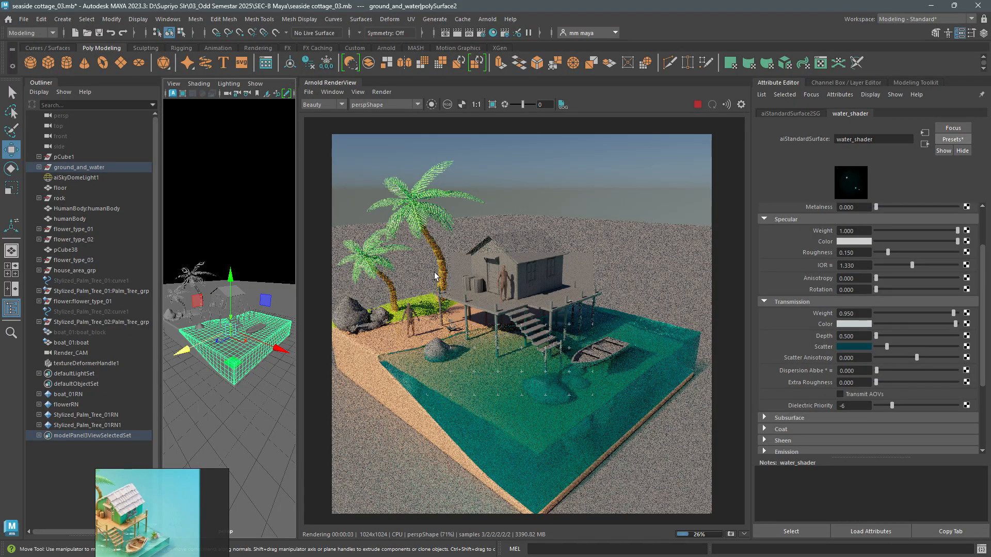
scroll(434, 271, "down", 1)
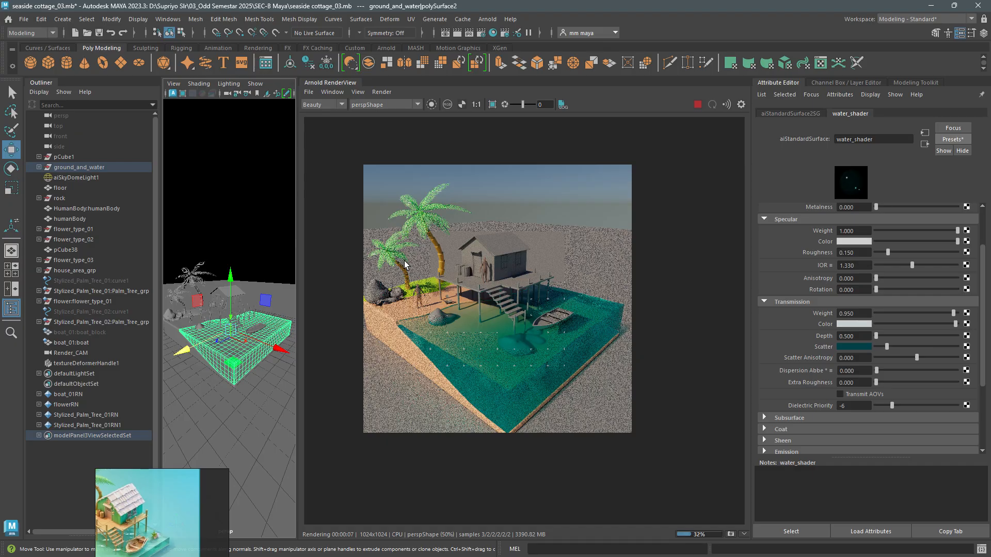
key("super")
left_click(614, 427)
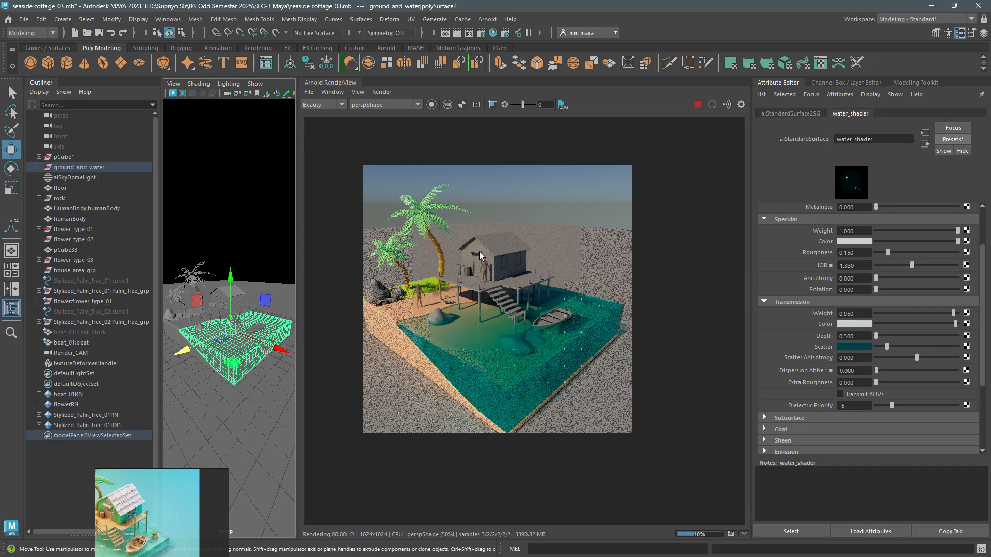
scroll(531, 250, "up", 1)
middle_click_drag(540, 299, 573, 290)
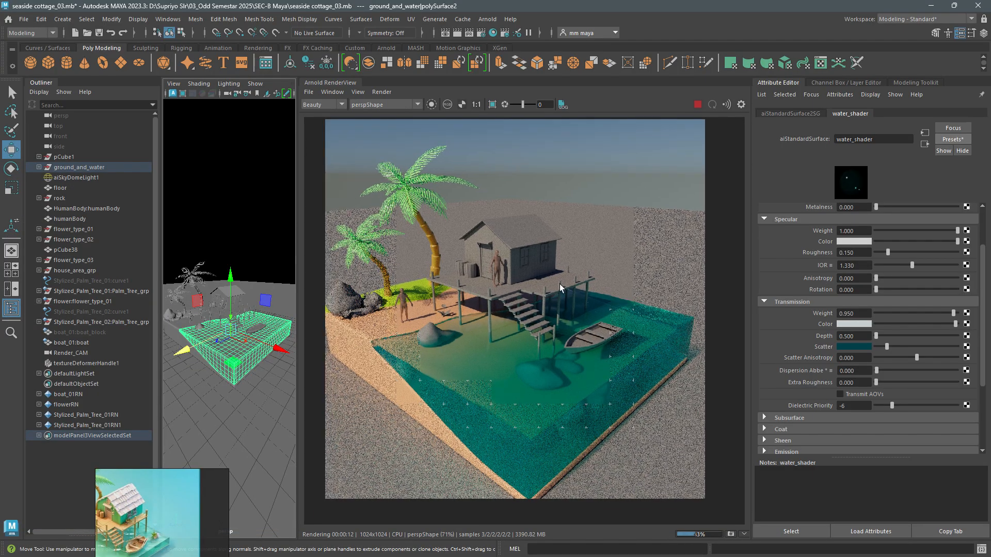
left_click(698, 106)
- Collapse the render view, save the scene, and show the models with their materials in the viewport
double_click(341, 83)
key("ctrl+s")
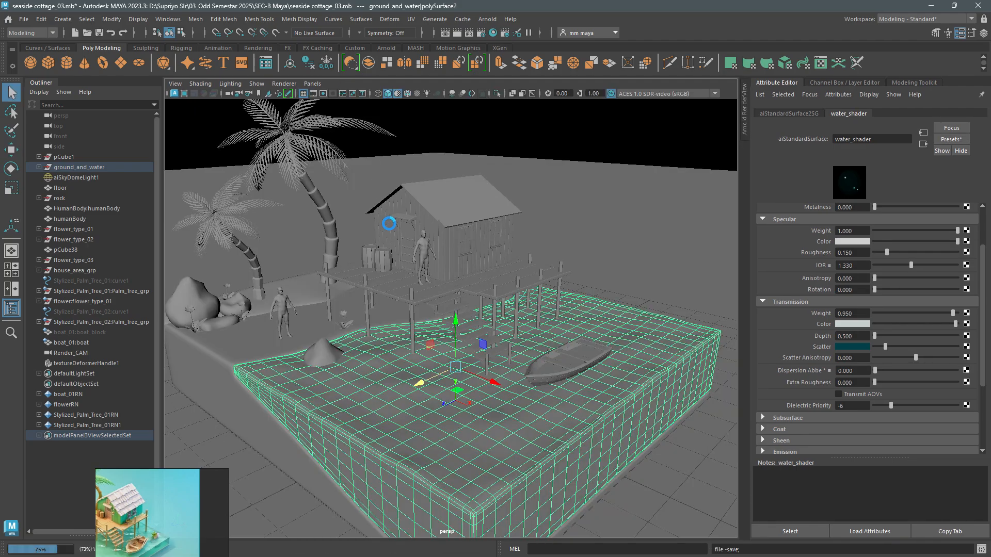
key("w")
key("6")
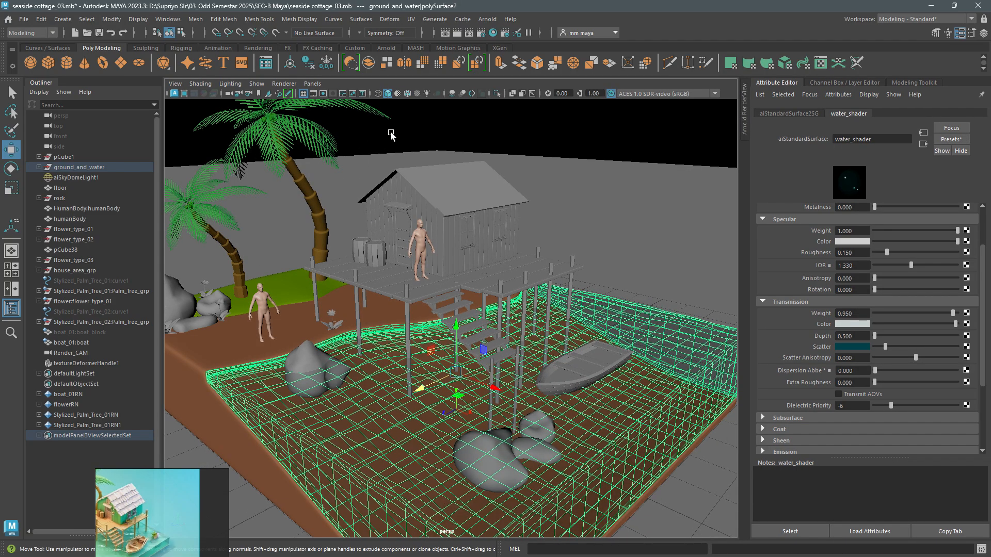
scroll(419, 189, "up", 5)
left_click(419, 310)
left_click_drag(446, 318, 518, 324, "alt")
left_click(540, 310, "shift")
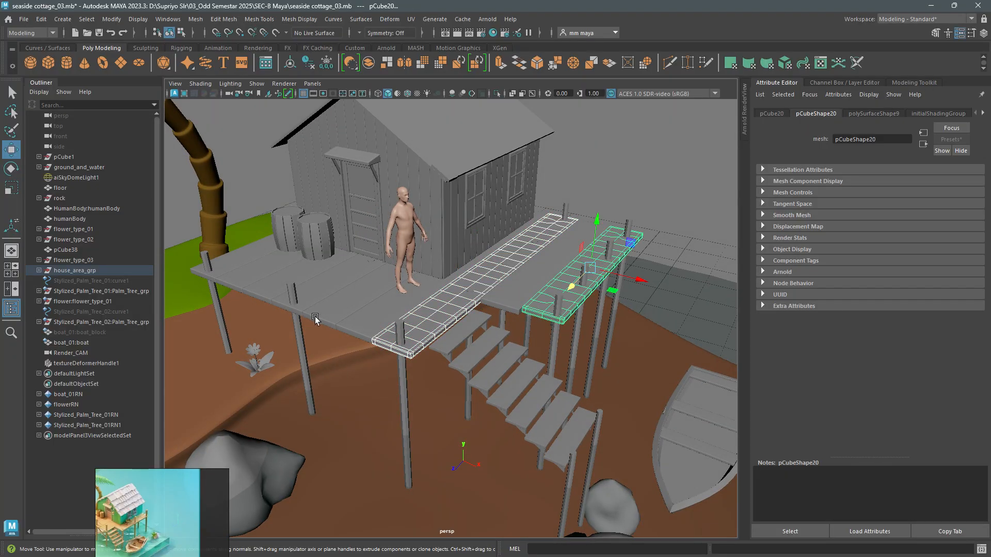
left_click(349, 304, "shift")
left_click(301, 274, "shift")
left_click(236, 261, "shift")
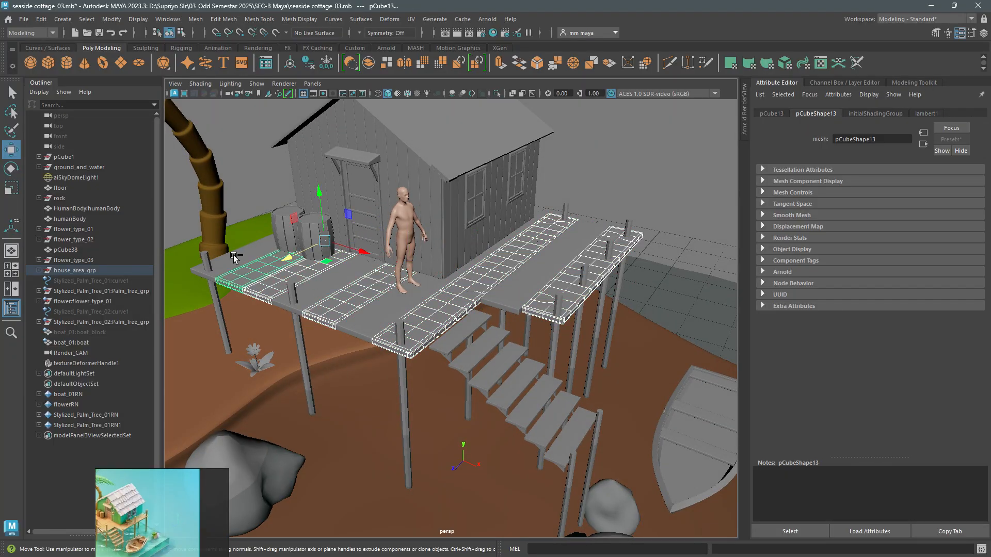
left_click_drag(231, 254, 313, 320, "alt")
left_click(314, 320)
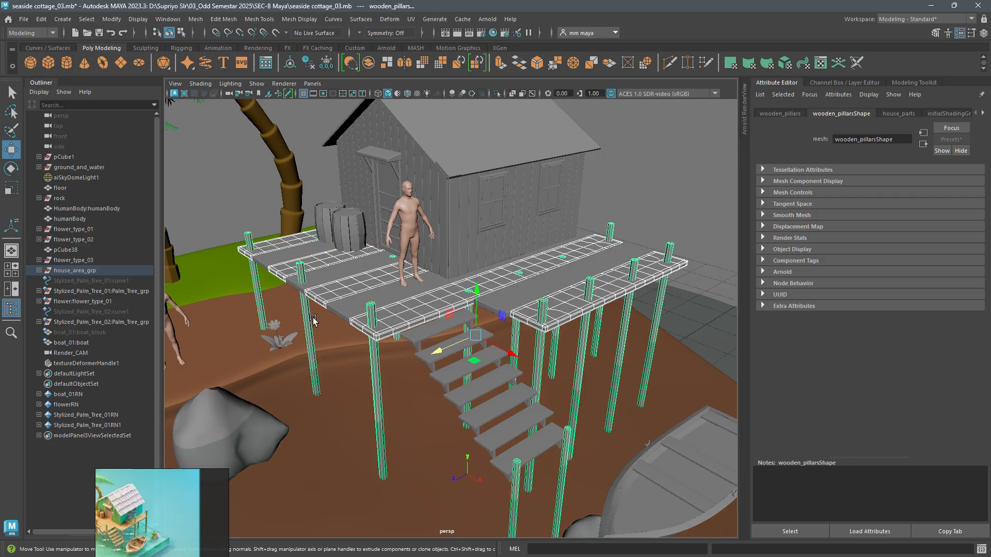
right_click(371, 307)
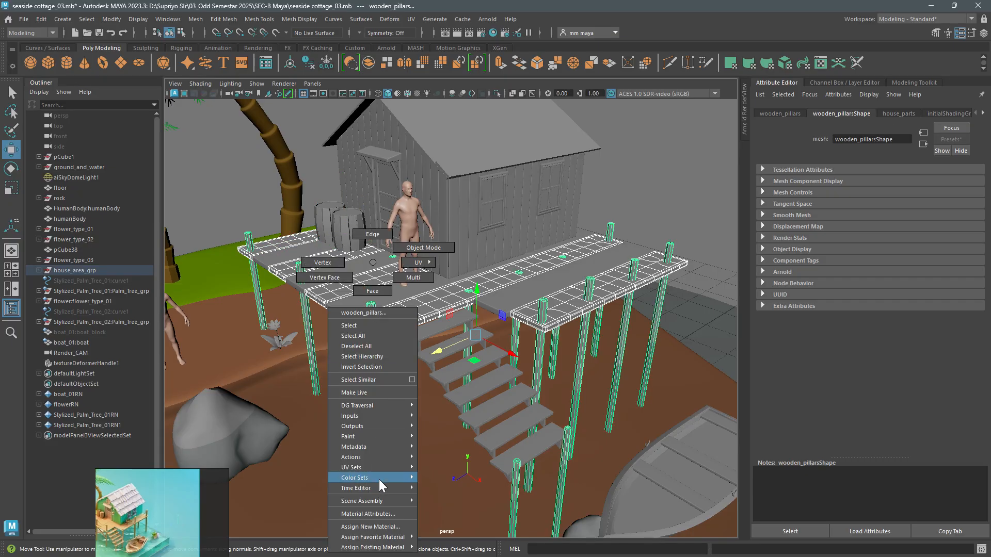
left_click(382, 527)
- Select alternating planks of the cottage's deck without the pillars and list the Arnold shaders for assigning them a new material
left_click(578, 252)
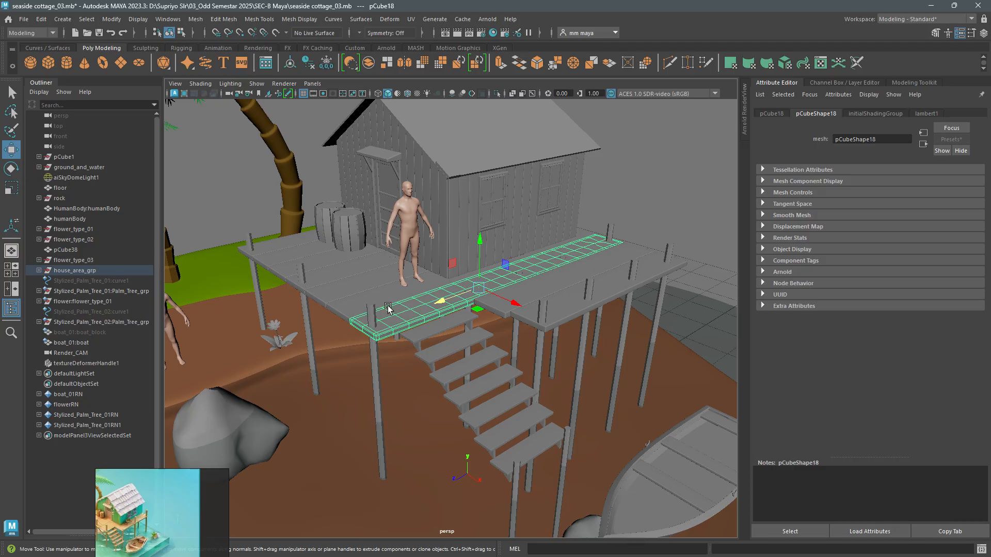
left_click(370, 285, "shift")
left_click(324, 258, "shift")
left_click(293, 241, "shift")
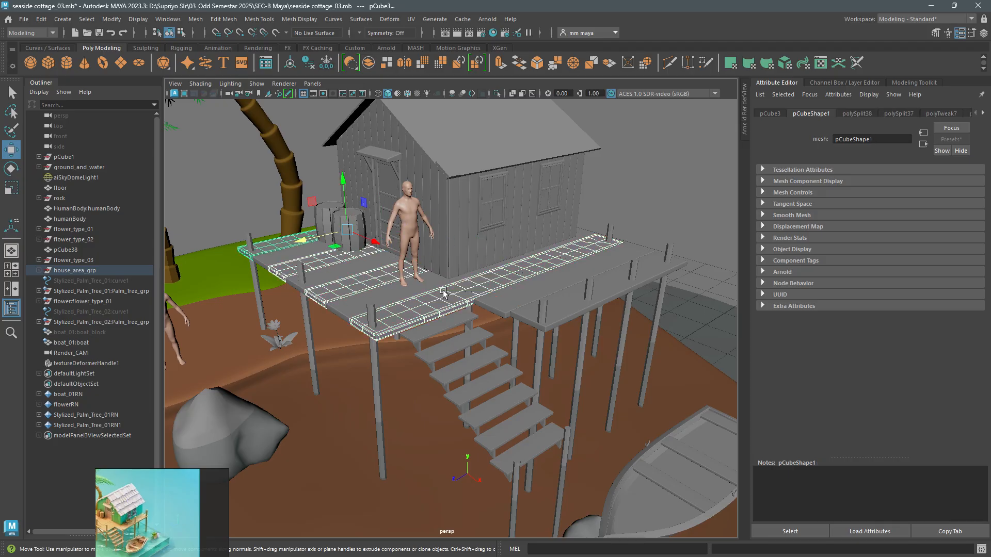
left_click(559, 307, "shift")
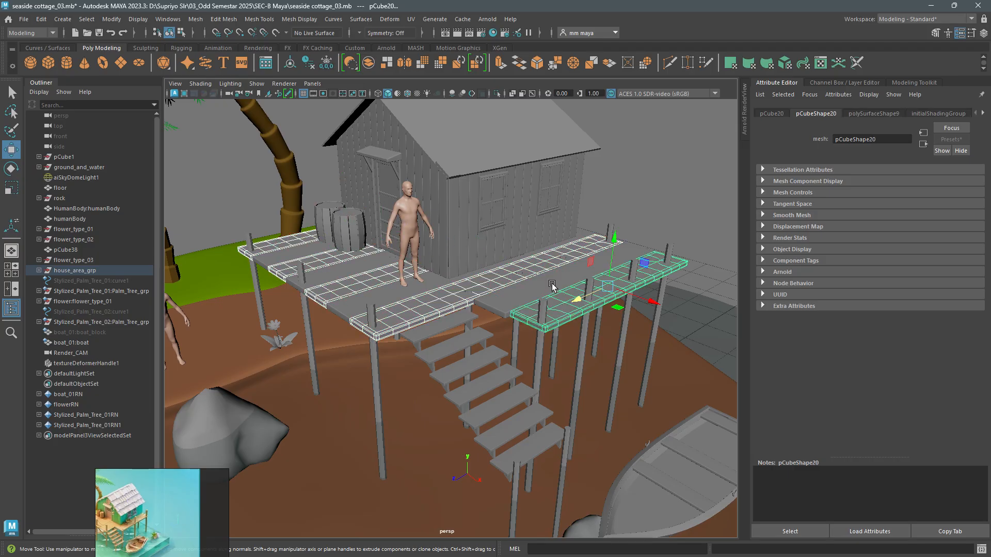
right_click_drag(569, 262, 574, 525)
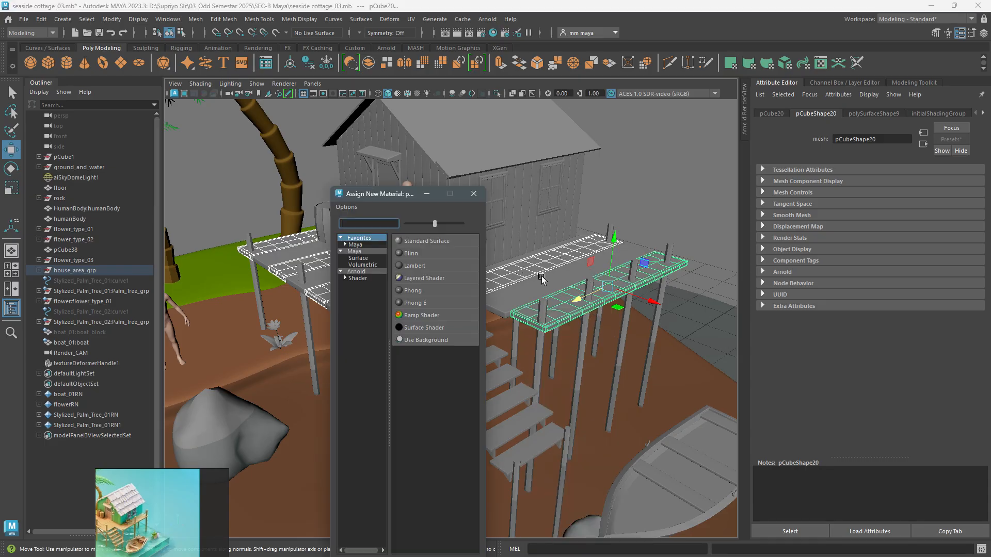
left_click(358, 278)
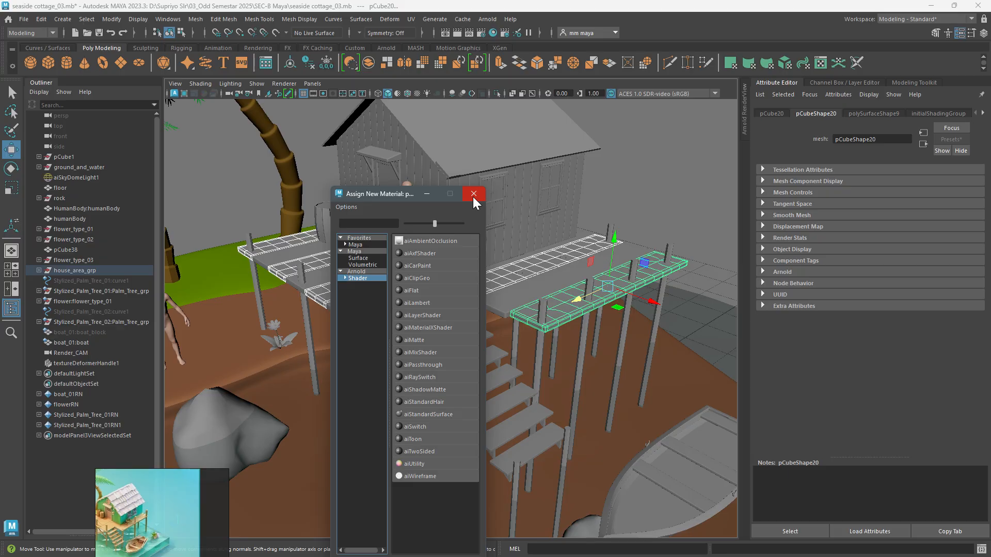
- Assign a new aiStandardSurface material to the selected deck planks and set its base colour to orange, with saturation about 0.801
left_click(422, 414)
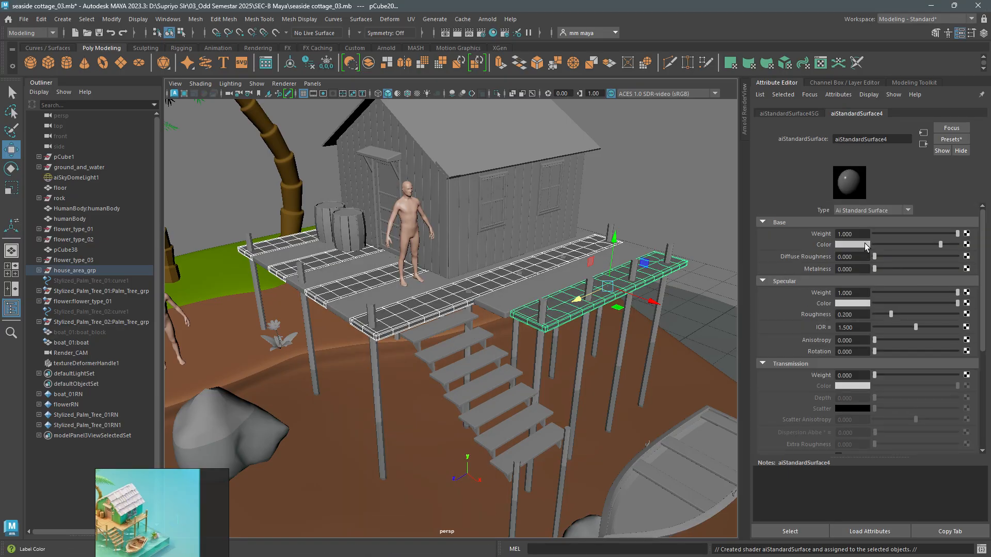
left_click(868, 245)
left_click(828, 269)
mouse_move(828, 269)
left_mouse_down()
mouse_move(875, 281)
mouse_move(818, 269)
left_mouse_up()
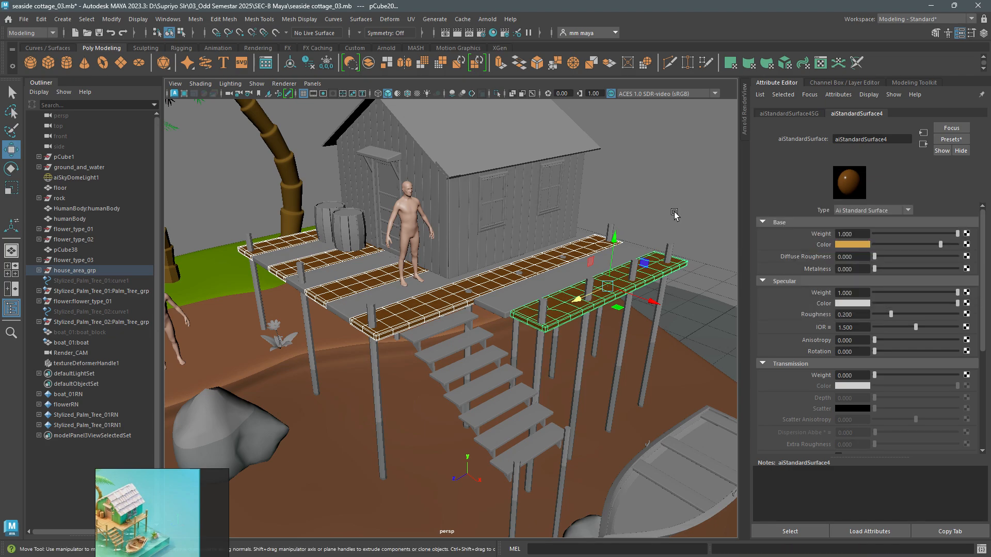
- Start a live Arnold render of the cottage and hide the Outliner to enlarge the viewport
left_click(672, 260)
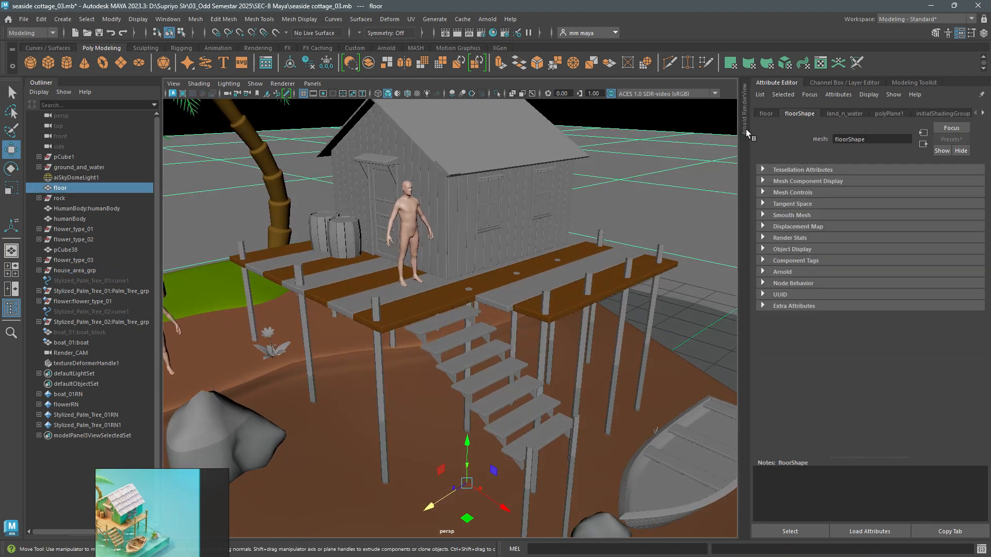
left_click(744, 132)
left_click(697, 103)
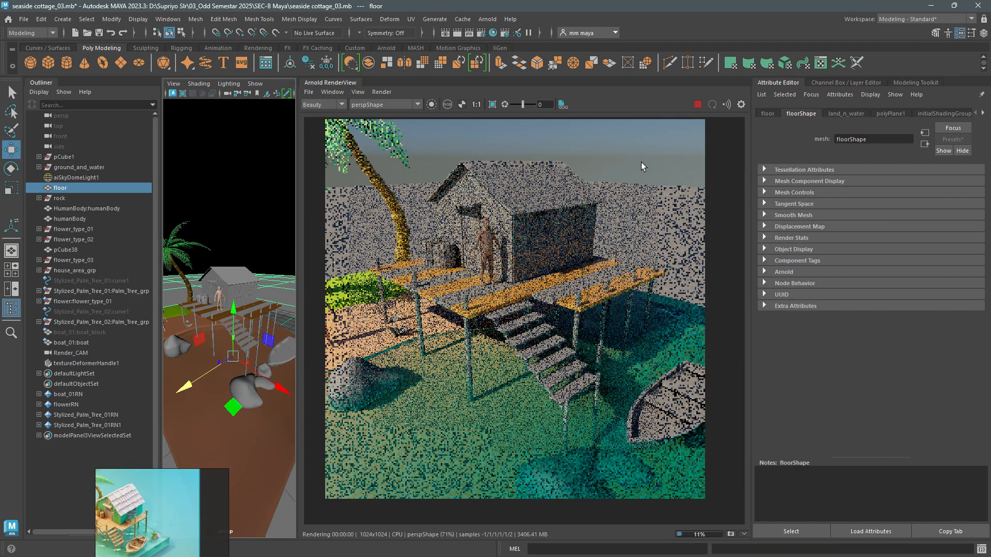
left_click(11, 308)
left_click_drag(127, 321, 150, 331, "alt")
scroll(150, 331, "up", 2)
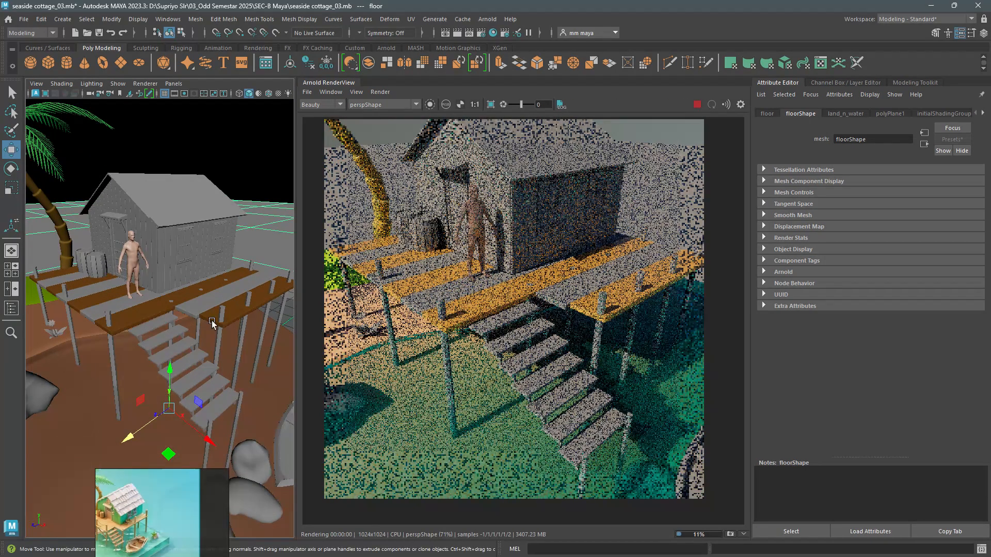
- Switch the live render to the Render_CAM camera and view the deck closely in the viewport
left_click(377, 104)
left_click(380, 118)
scroll(210, 292, "up", 3)
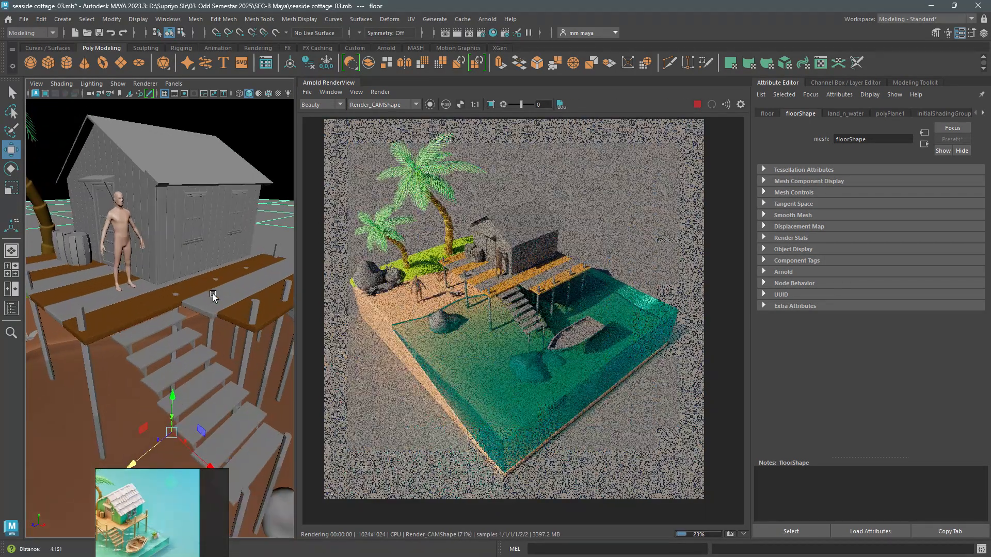
- Soften the orange plank material's base colour to a light brown with saturation 0.686 and value about 0.643
left_click(140, 302)
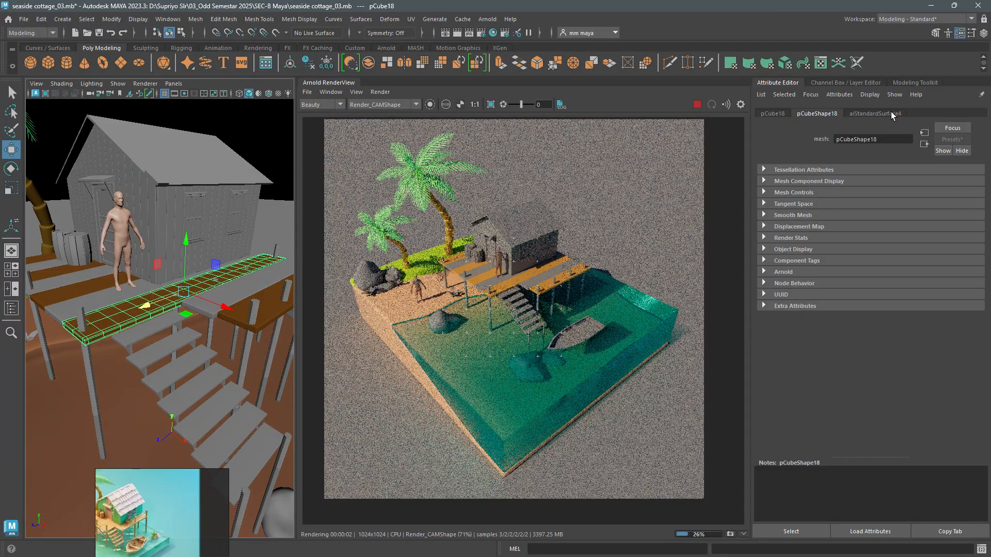
left_click(875, 113)
left_click(852, 244)
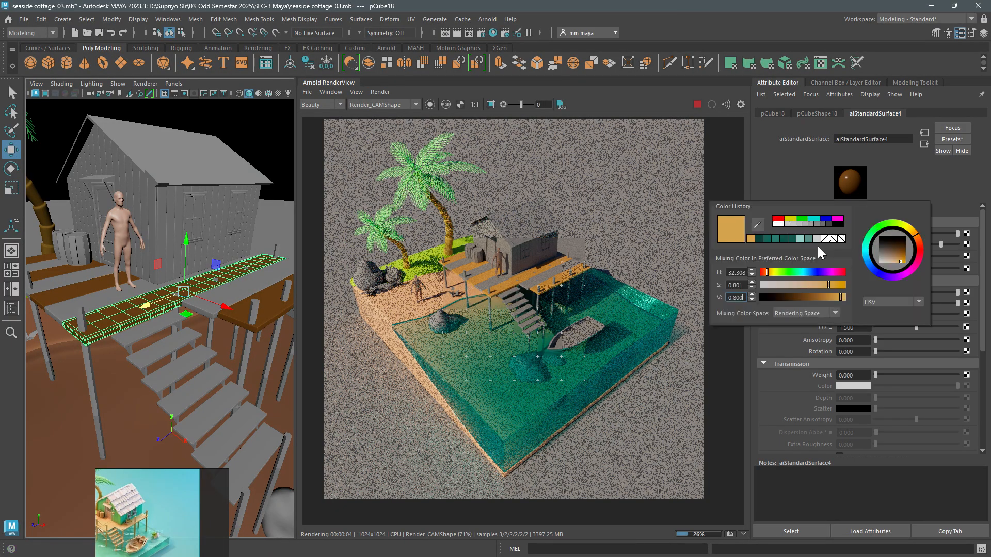
left_click_drag(822, 285, 816, 285)
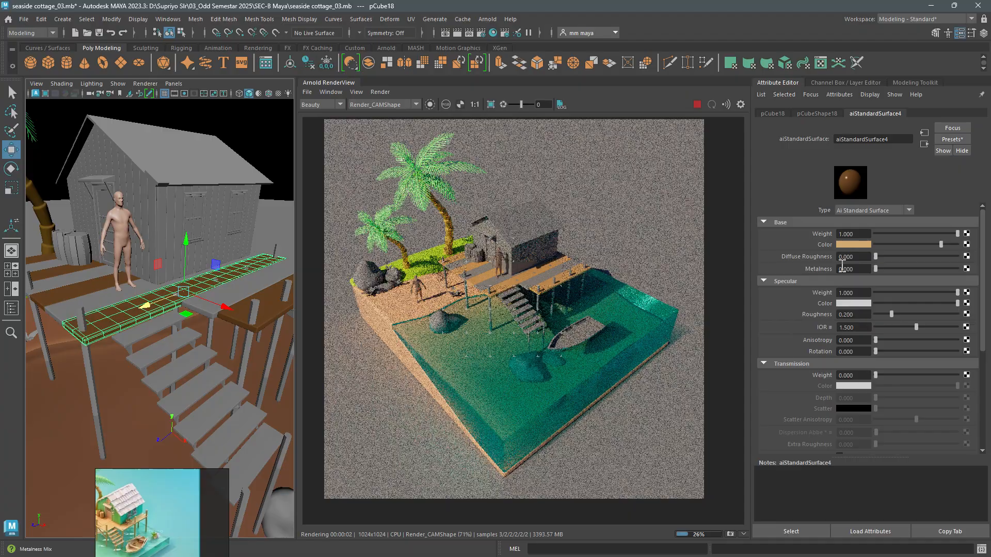
left_click(859, 242)
left_click(874, 307)
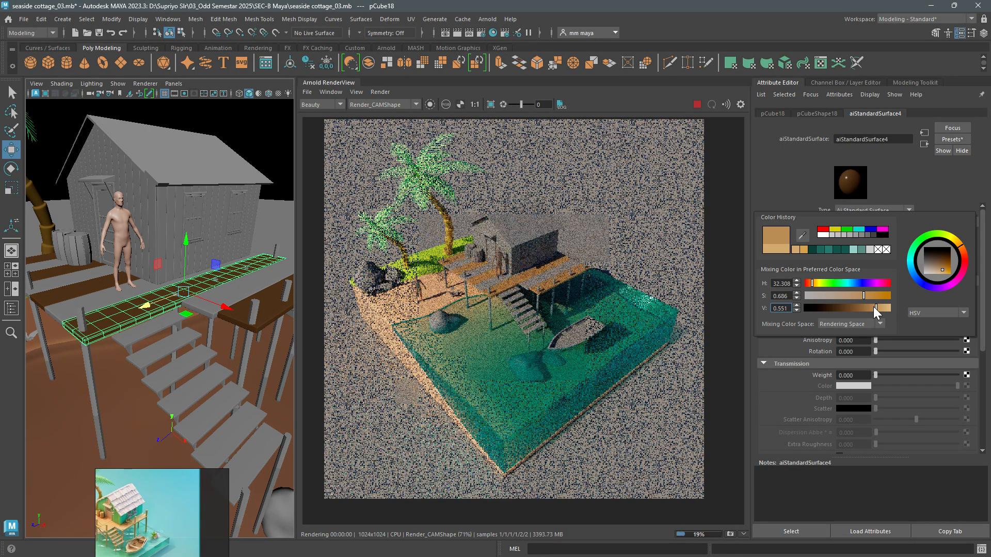
left_click_drag(874, 306, 877, 307)
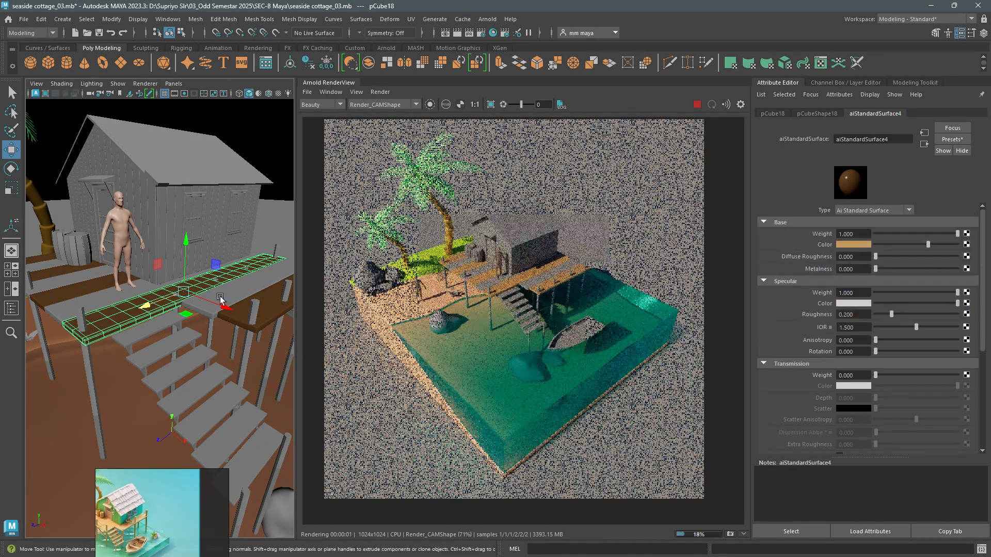
- Reopen the material of the light brown deck planks and rename it wood_01
middle_click_drag(178, 328, 223, 339, "alt")
key("q")
left_click(240, 307)
scroll(235, 330, "down", 5)
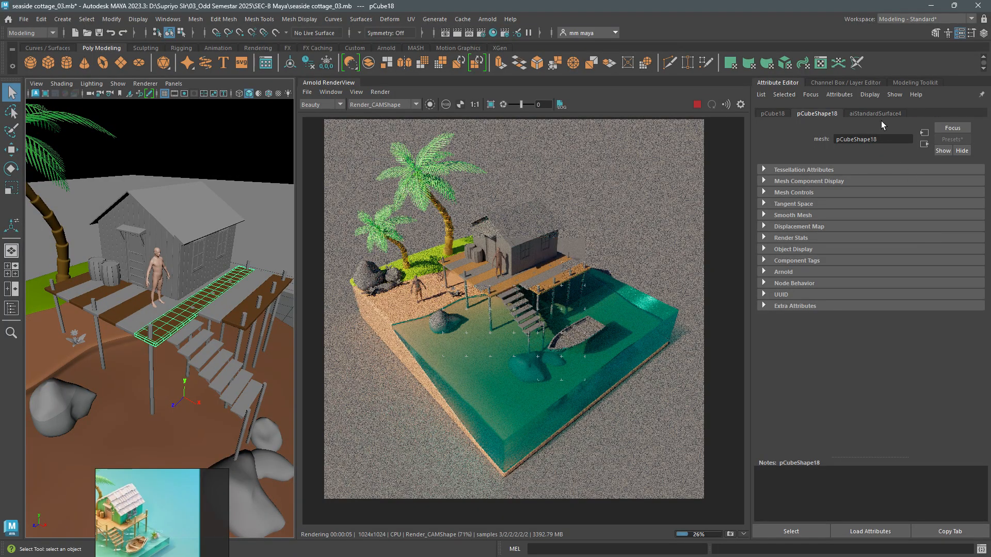
left_click(880, 117)
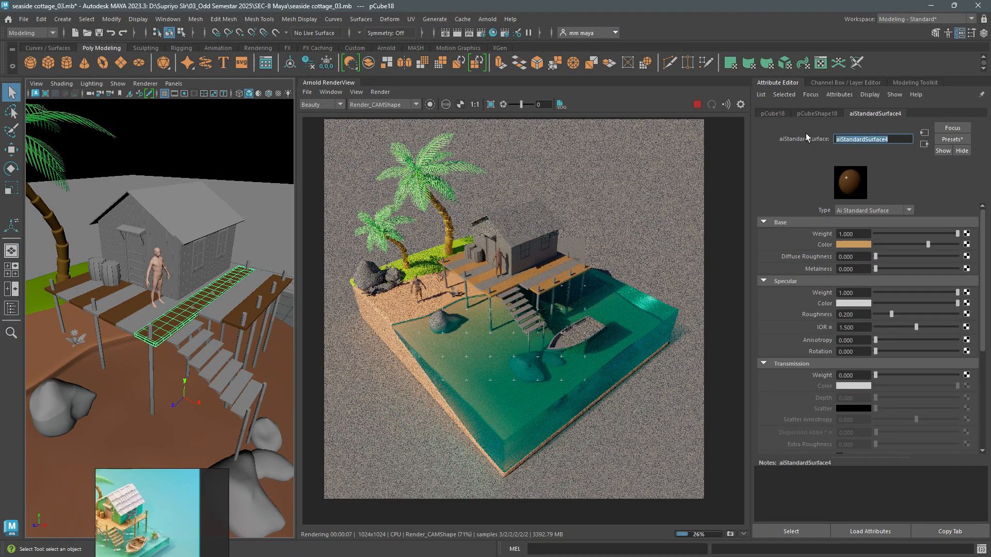
type("woode")
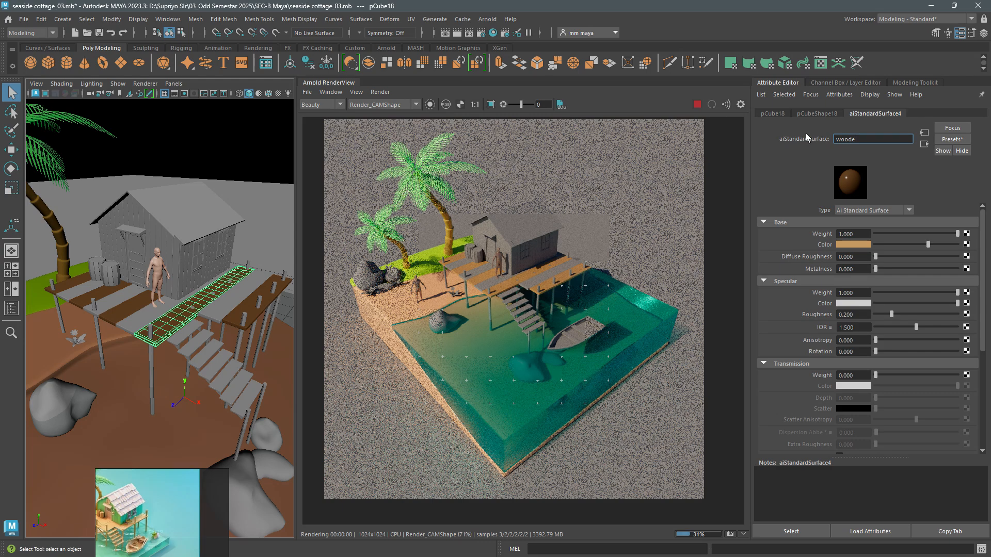
key("BackSpace")
type("_101")
key("Return")
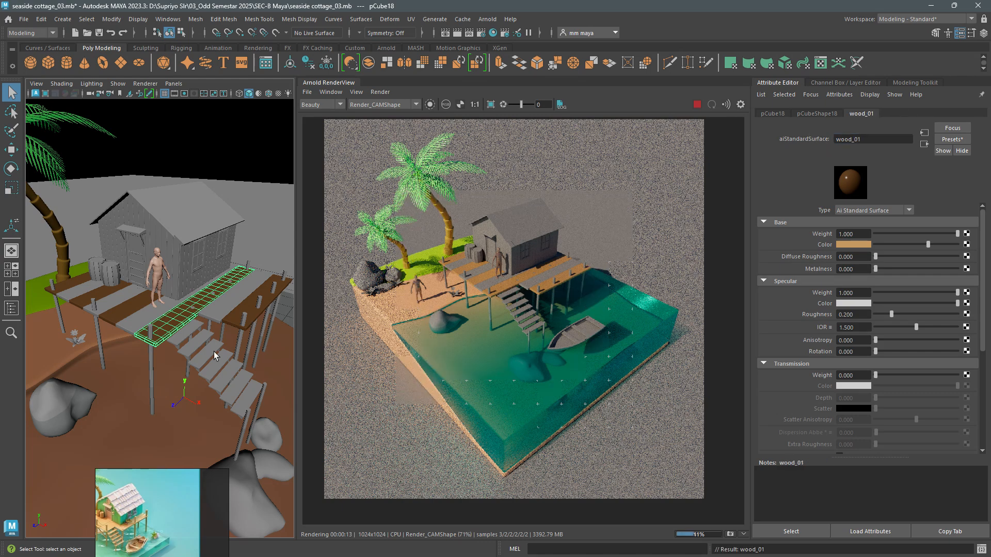
- Select the whole wooden_stairs group and assign it the existing wood_01 material
left_click(224, 360)
left_click_drag(224, 360, 218, 362, "alt")
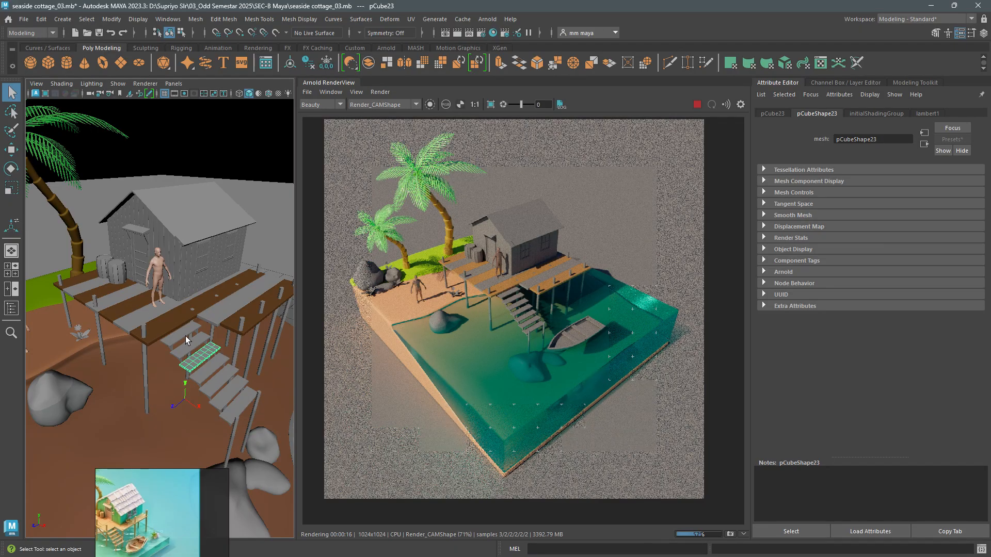
key("Up")
right_click(212, 371)
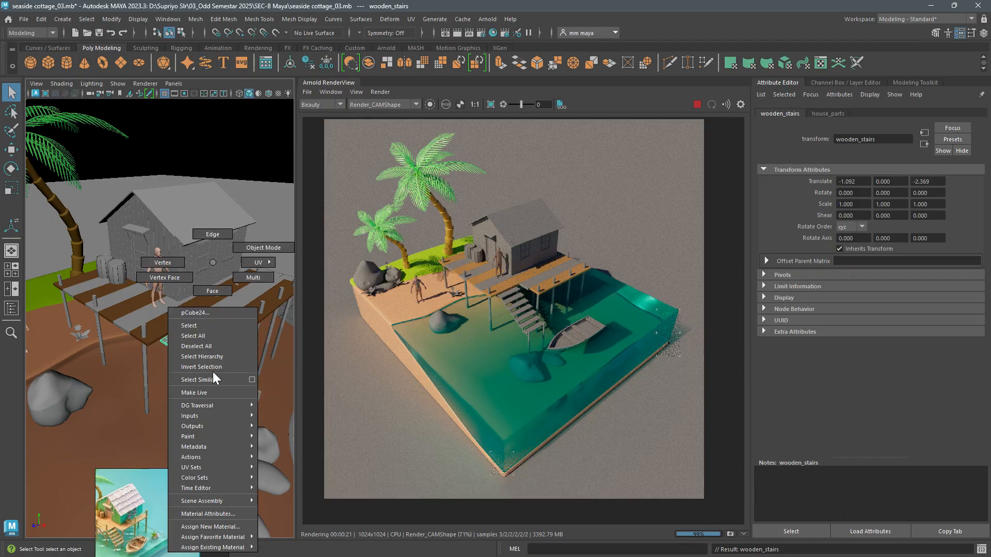
mouse_move(229, 547)
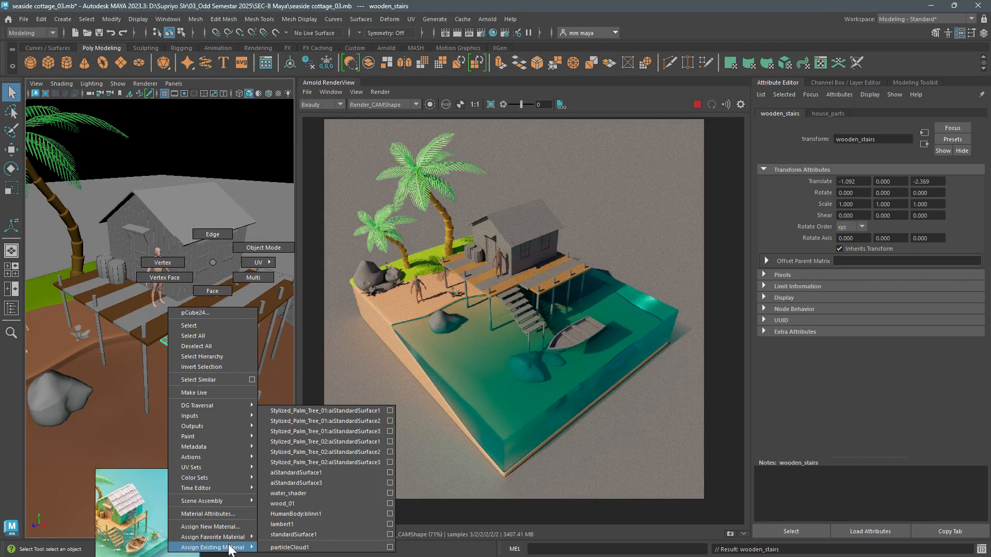
left_click(308, 503)
scroll(516, 317, "up", 3)
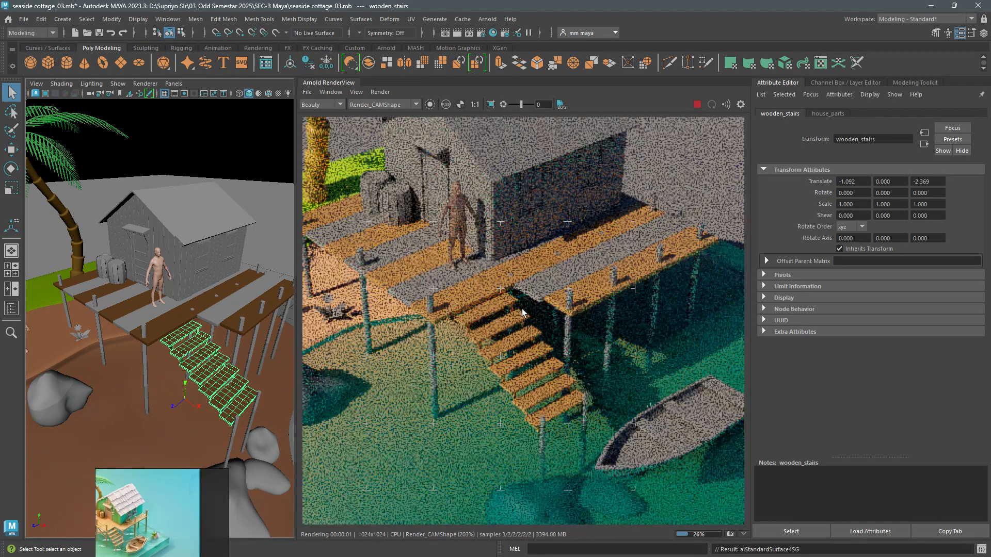
- Assign the wood_01 material to the wooden pillars under the deck
left_click_drag(214, 381, 202, 349, "alt")
left_click(142, 329)
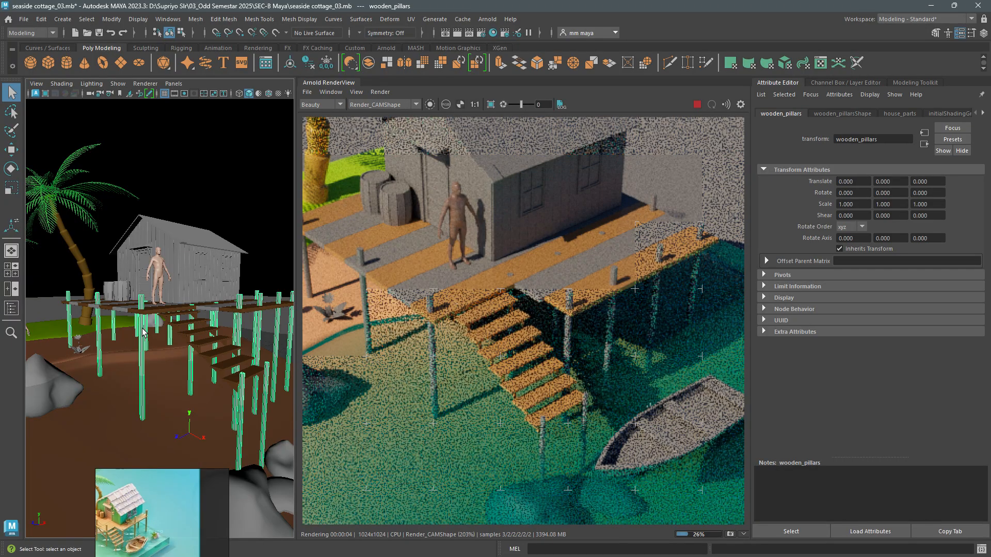
key("g")
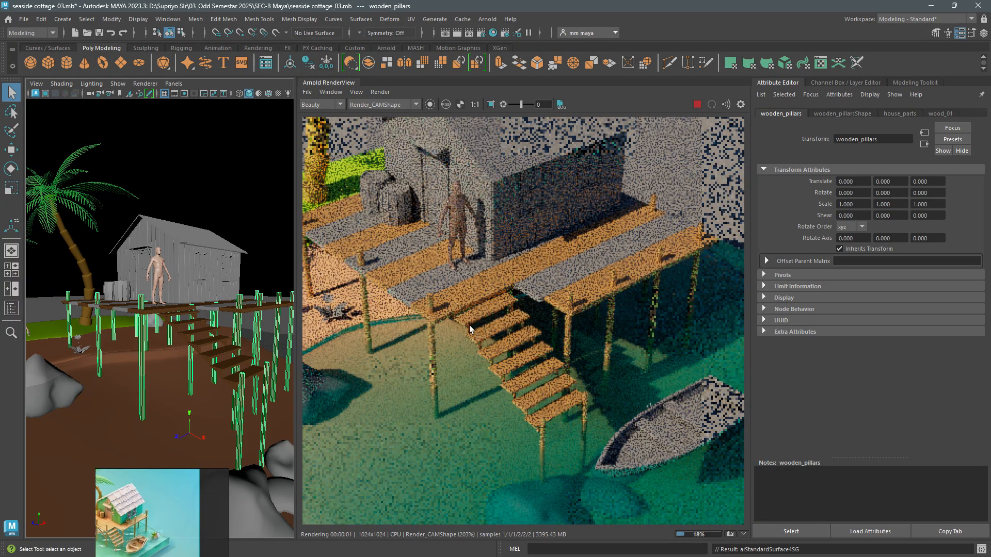
scroll(468, 325, "down", 1)
- Select the remaining grey deck planks and assign them a new aiStandardSurface material
left_click_drag(150, 319, 192, 341, "alt")
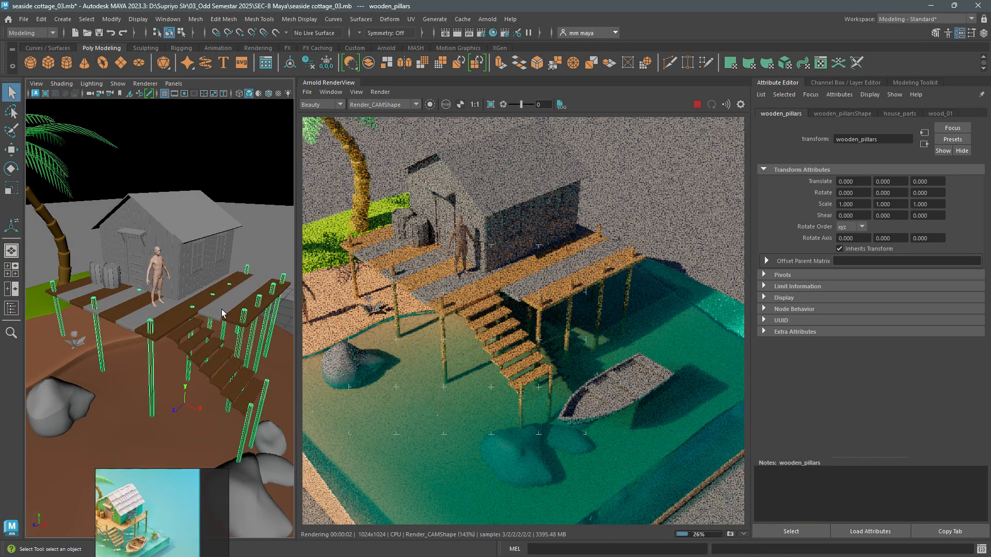
left_click(221, 309)
left_click(134, 318, "shift")
left_click(114, 300, "shift")
left_click(81, 293, "shift")
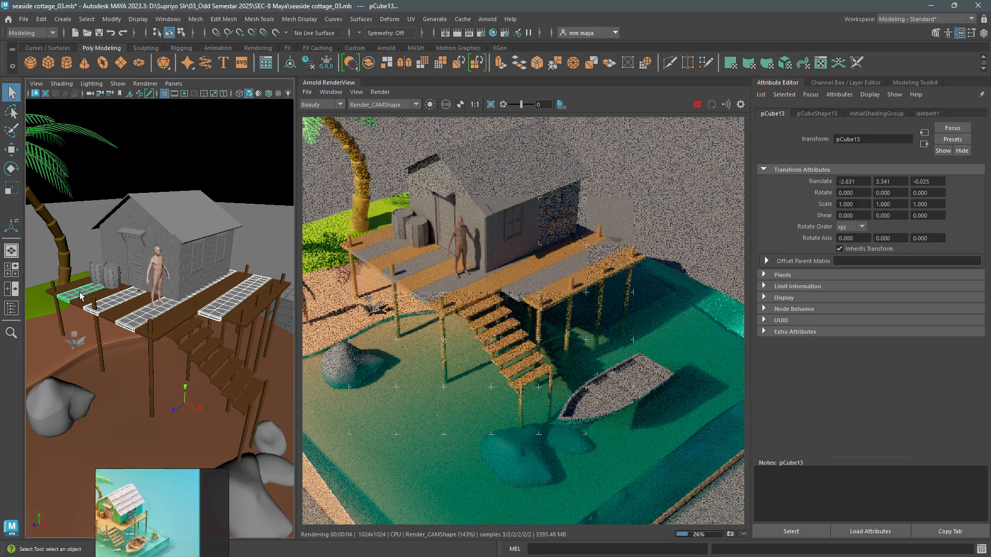
right_click_drag(81, 292, 94, 526)
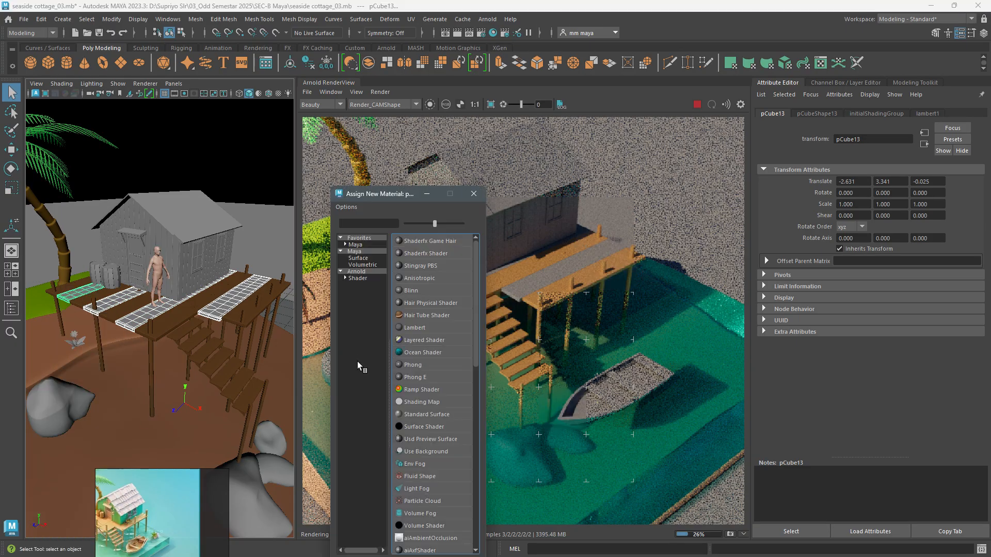
left_click(361, 278)
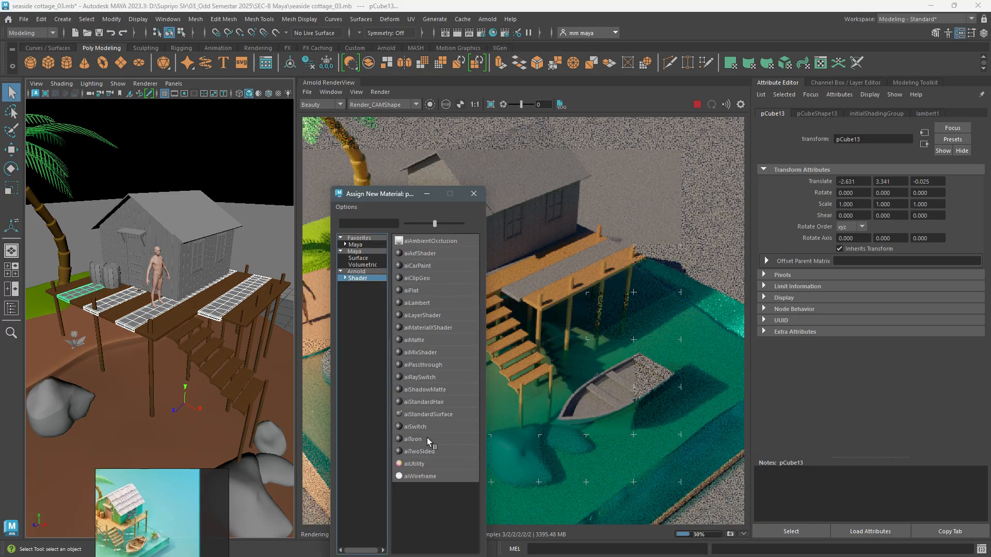
left_click(426, 413)
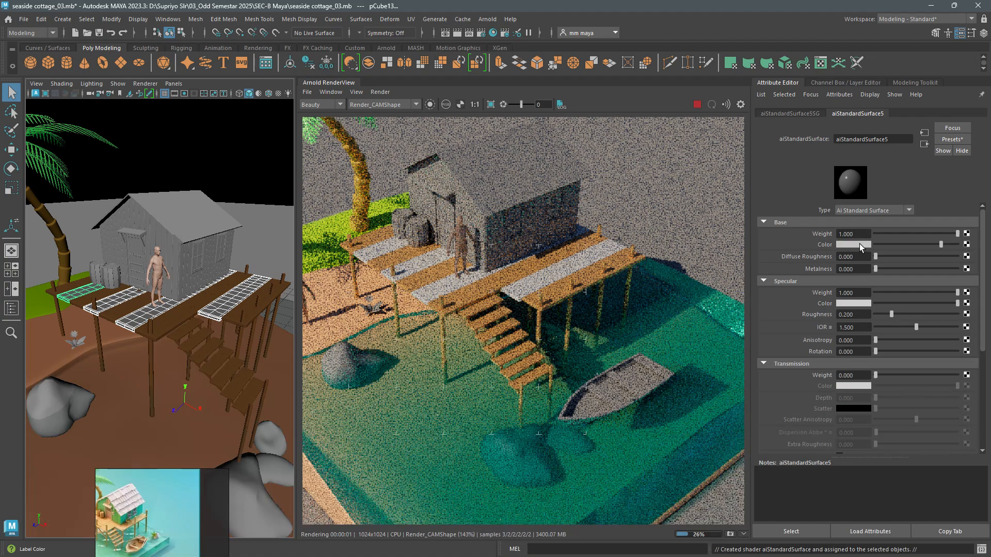
- Give the new plank material the wood_01 base colour, then shift its hue to 36.923 and darken its value to about 0.472
left_click(858, 245)
left_click(796, 237)
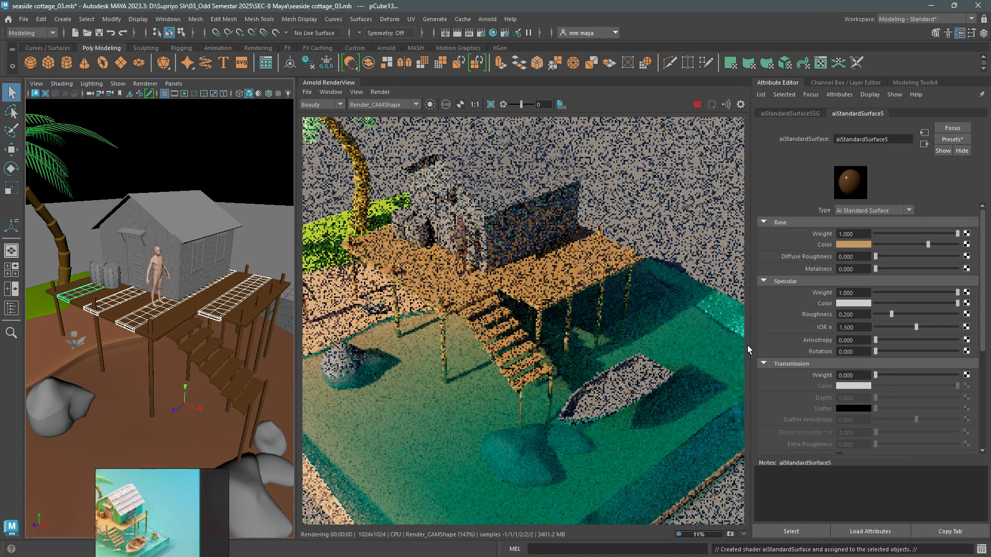
left_click(853, 246)
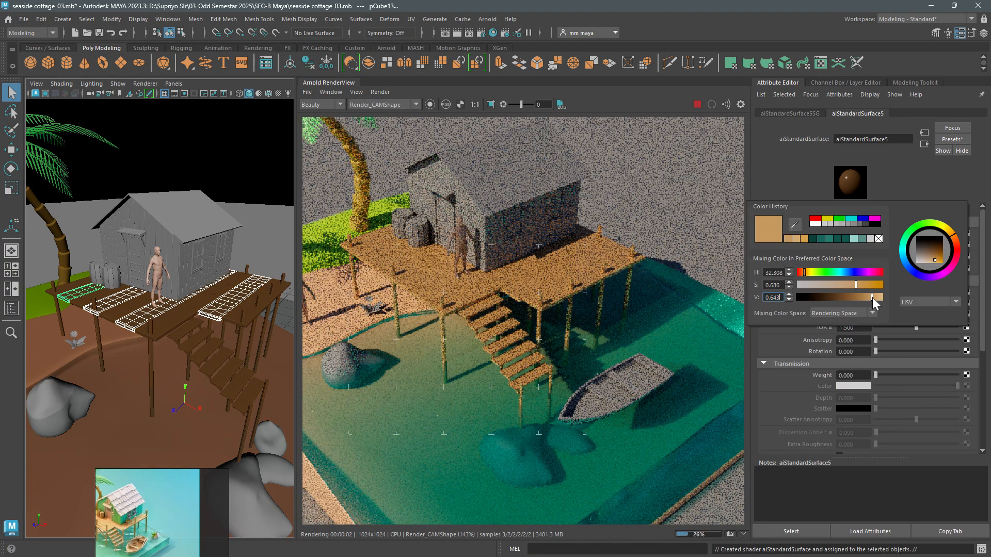
left_click_drag(803, 272, 807, 271)
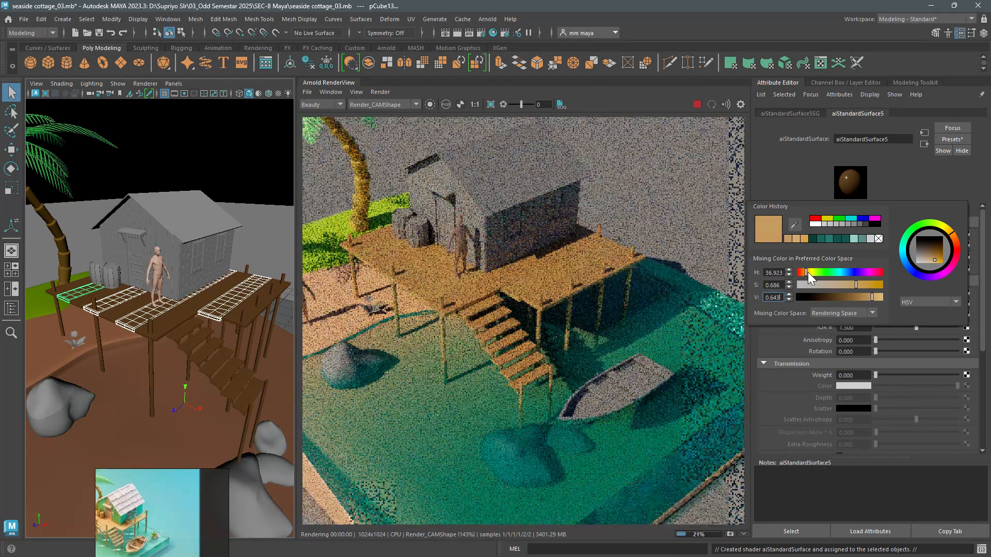
left_click_drag(866, 299, 862, 299)
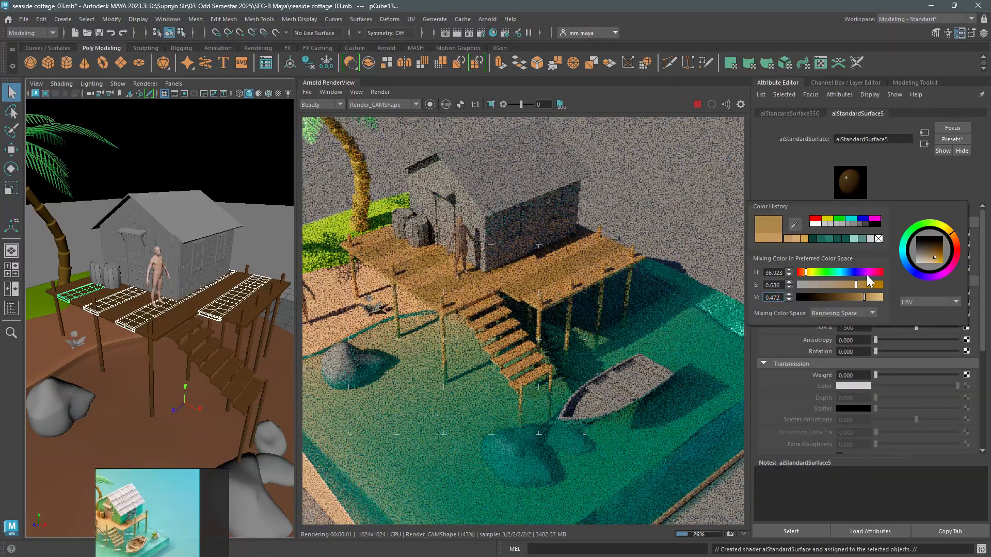
- Rename the darker plank material wood_02
double_click(887, 142)
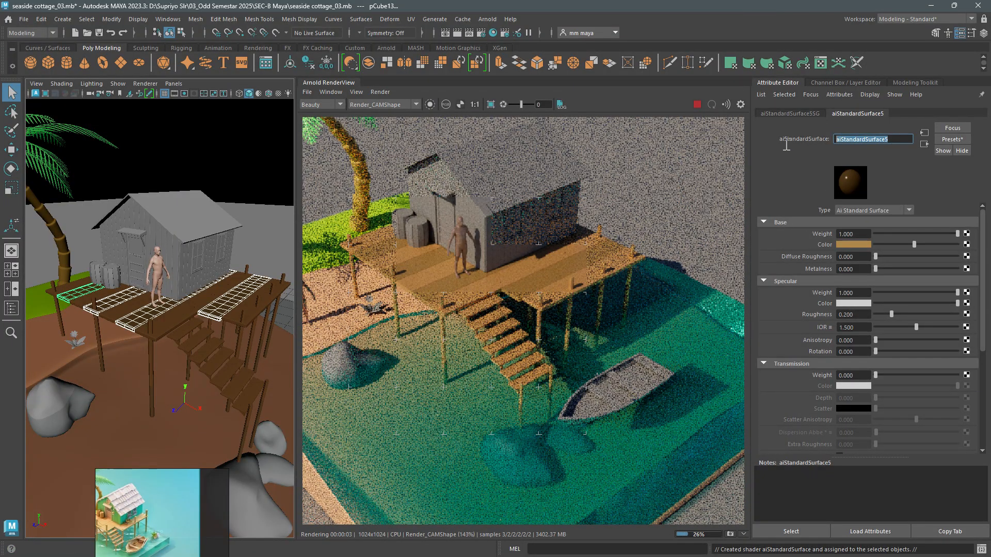
type("wood_0")
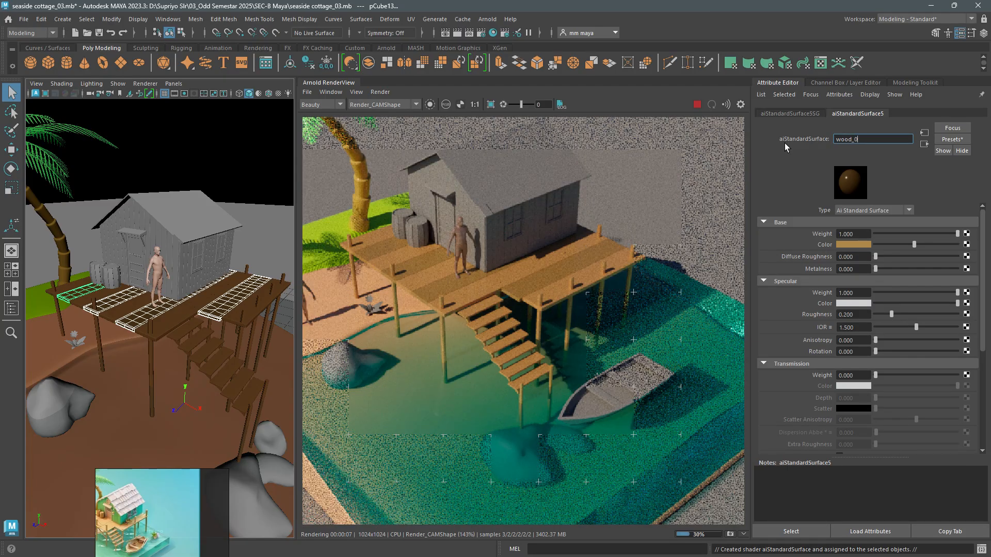
type("2")
key("Return")
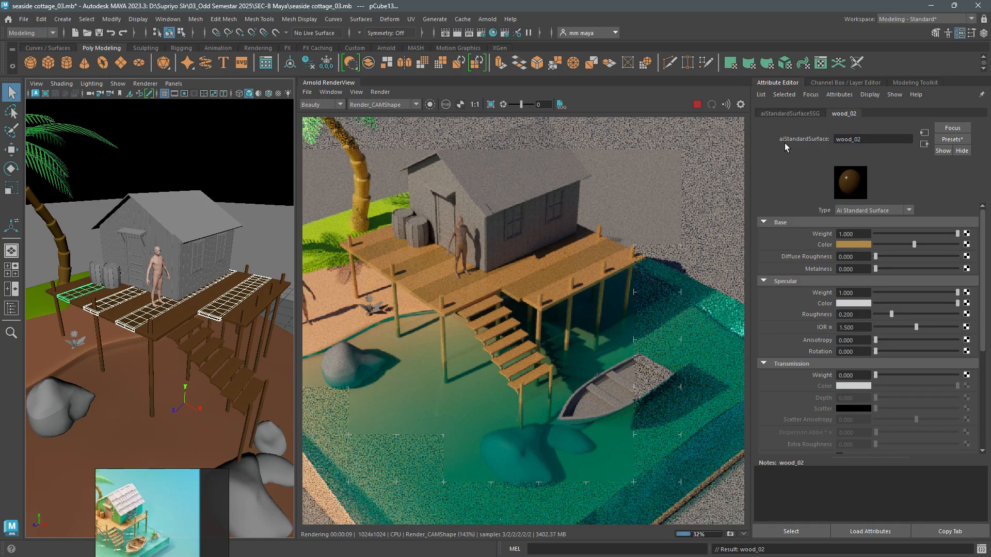
- Select alternate treads of the deck stairs and assign them the wood_02 material
left_click(252, 389)
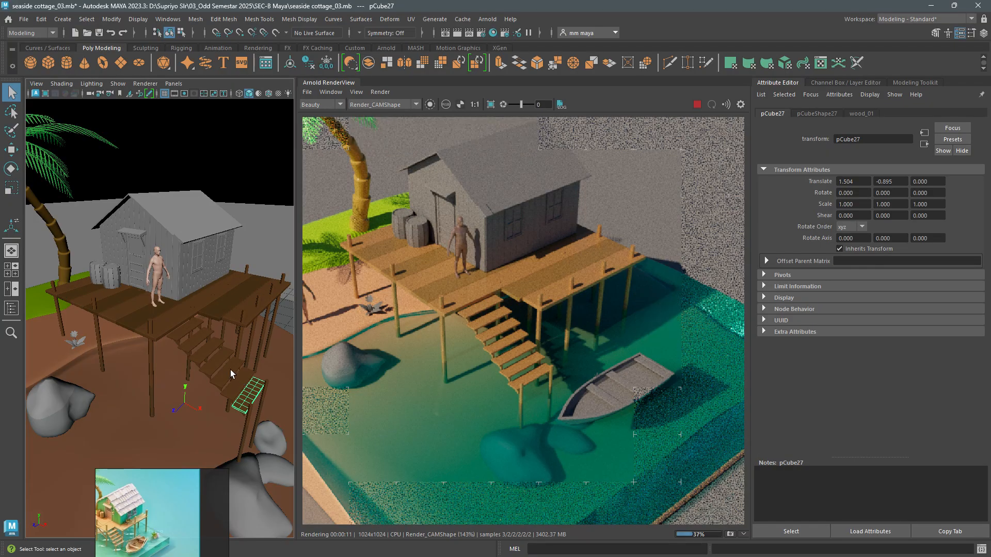
left_click(228, 367, "shift")
left_click(186, 336, "shift")
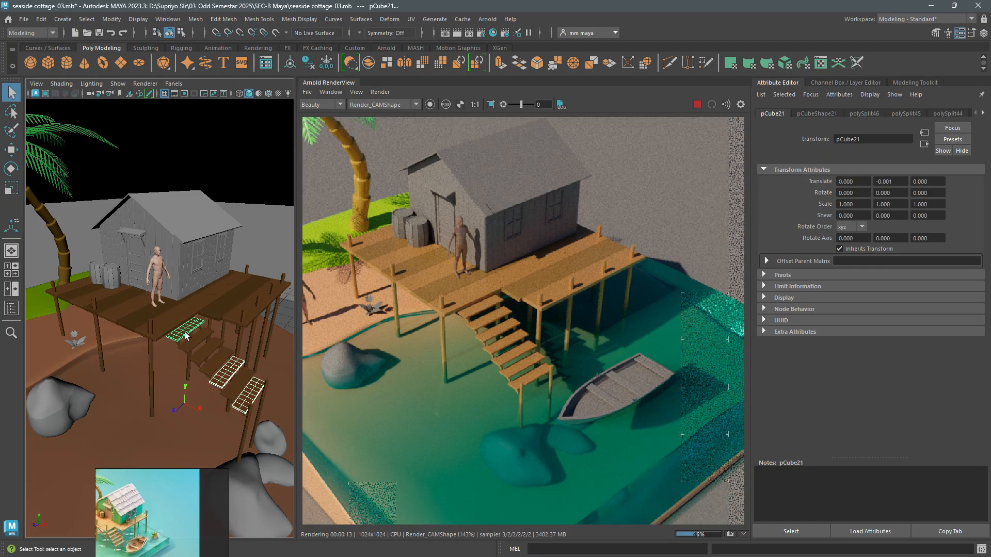
right_click_drag(186, 333, 262, 510)
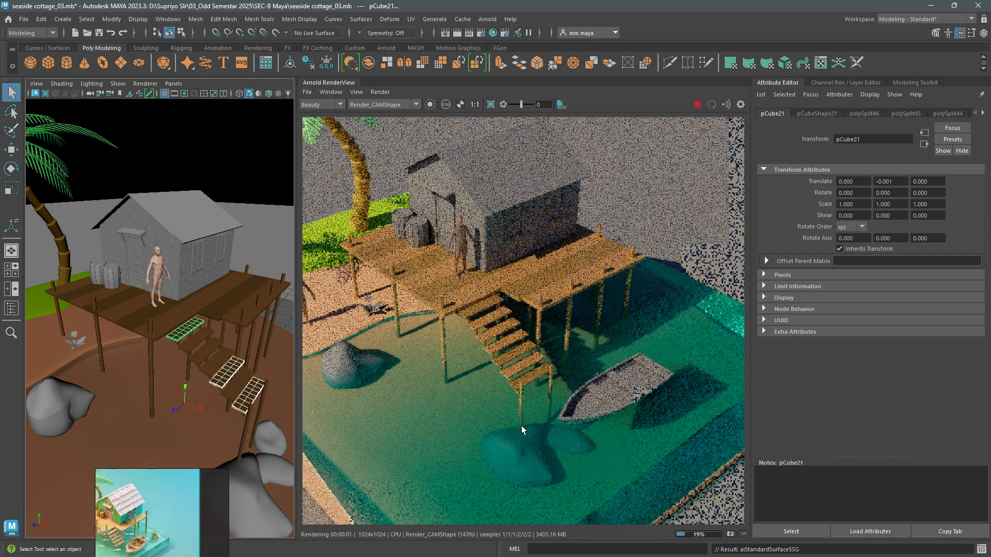
- Select both barrels beside the cottage door and assign them the wood_02 material
left_click_drag(270, 357, 195, 358, "alt")
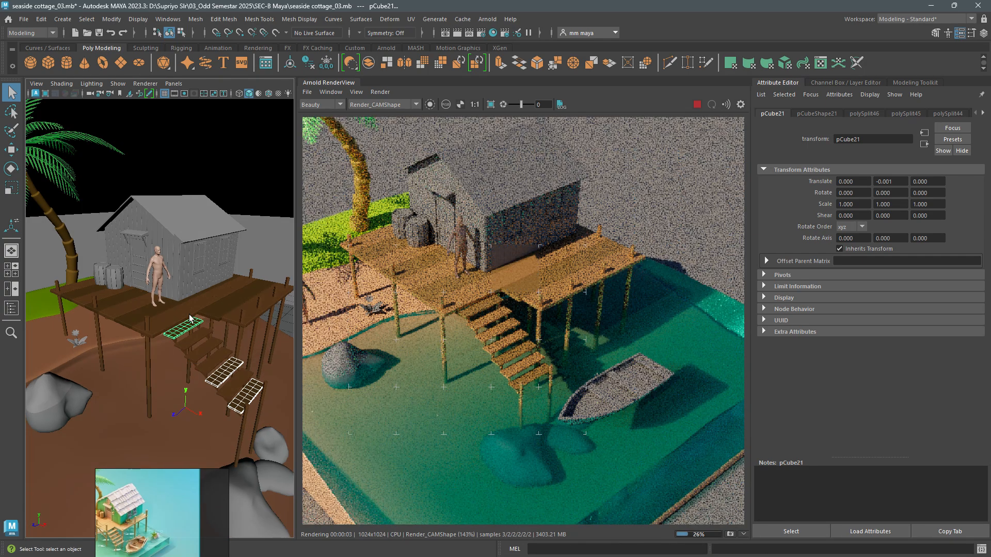
scroll(128, 520, "up", 4)
middle_click_drag(128, 520, 172, 518)
scroll(151, 525, "up", 3)
scroll(172, 518, "up", 2)
left_click(116, 280)
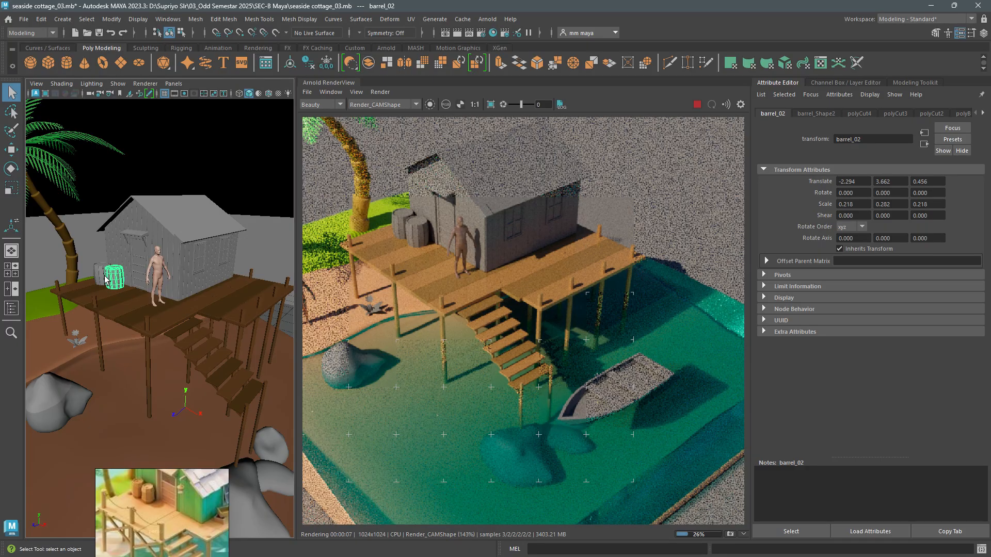
left_click(102, 270, "shift")
right_click_drag(101, 262, 178, 504)
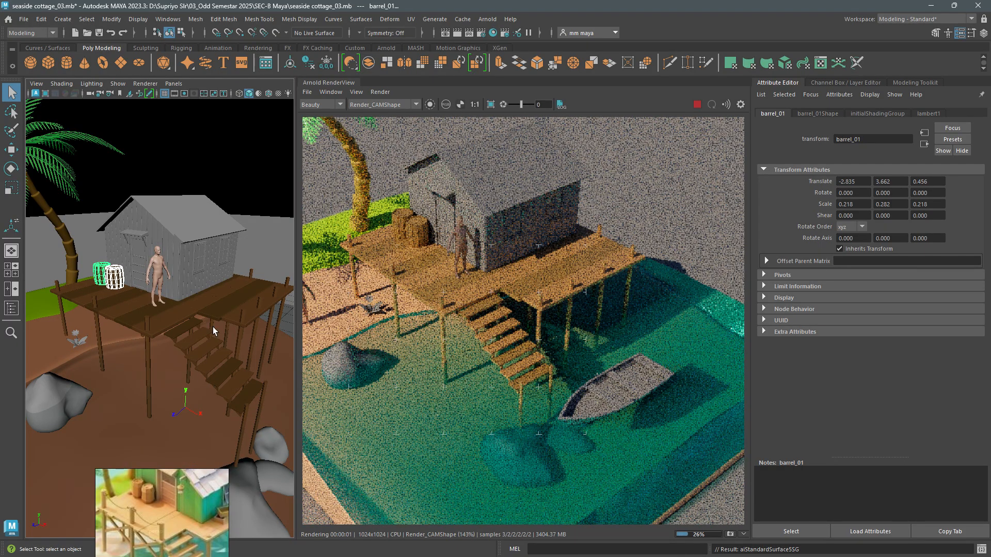
- Assign the wood_01 material to the barrel nearest the cottage door, barrel_02
left_click(131, 281)
left_click(118, 279)
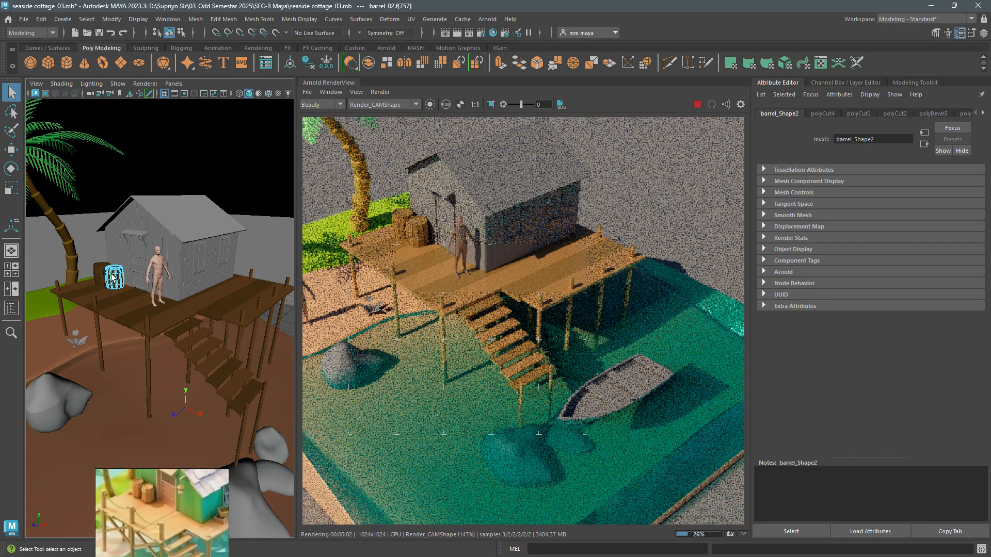
right_click_drag(115, 263, 192, 493)
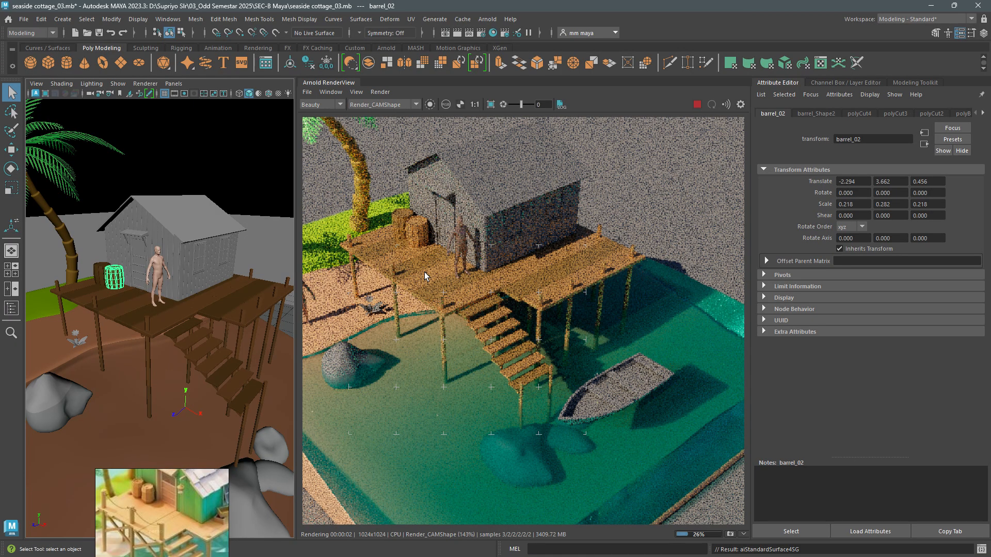
- Compare the deck, stairs and barrels in the live render with the reference image
scroll(178, 490, "down", 4)
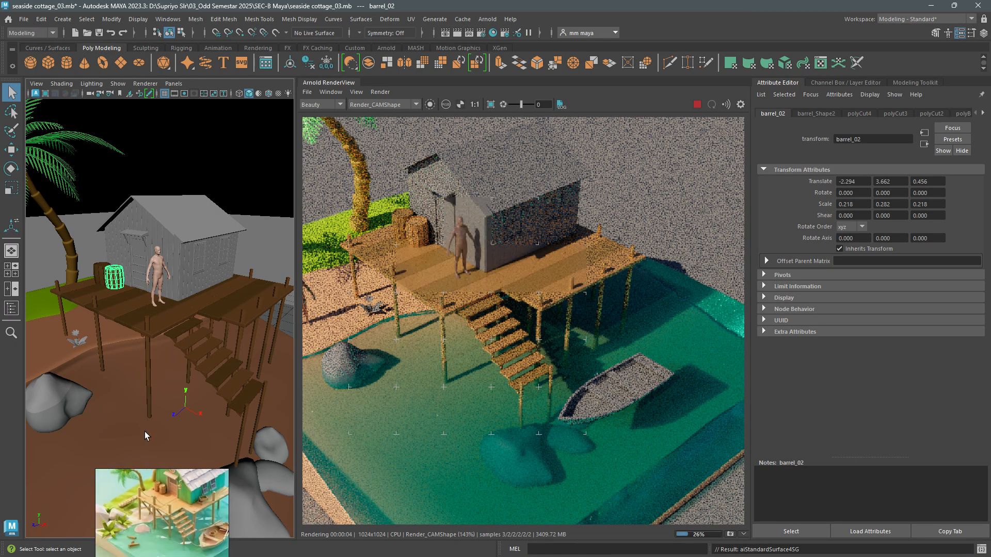
scroll(171, 367, "down", 3)
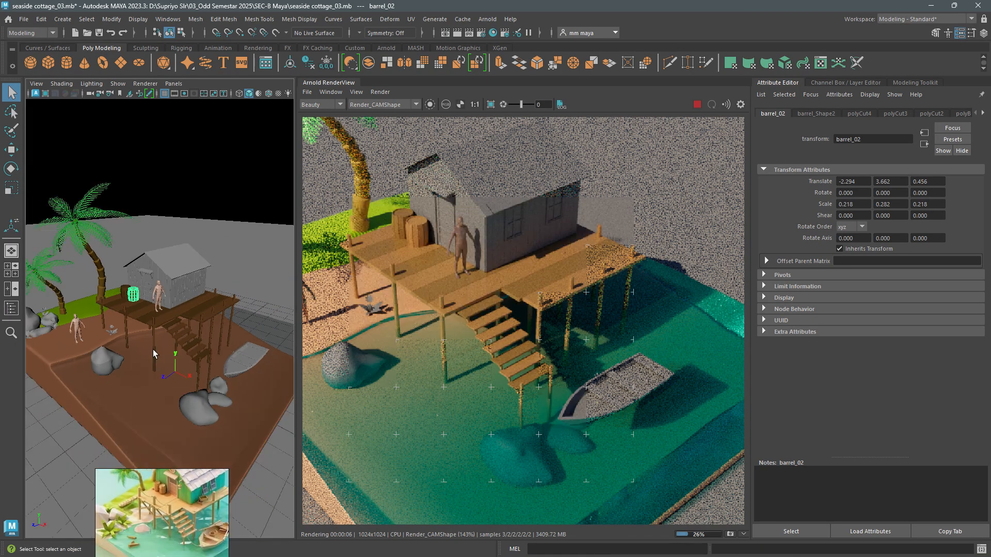
scroll(452, 351, "down", 3)
scroll(448, 351, "up", 2)
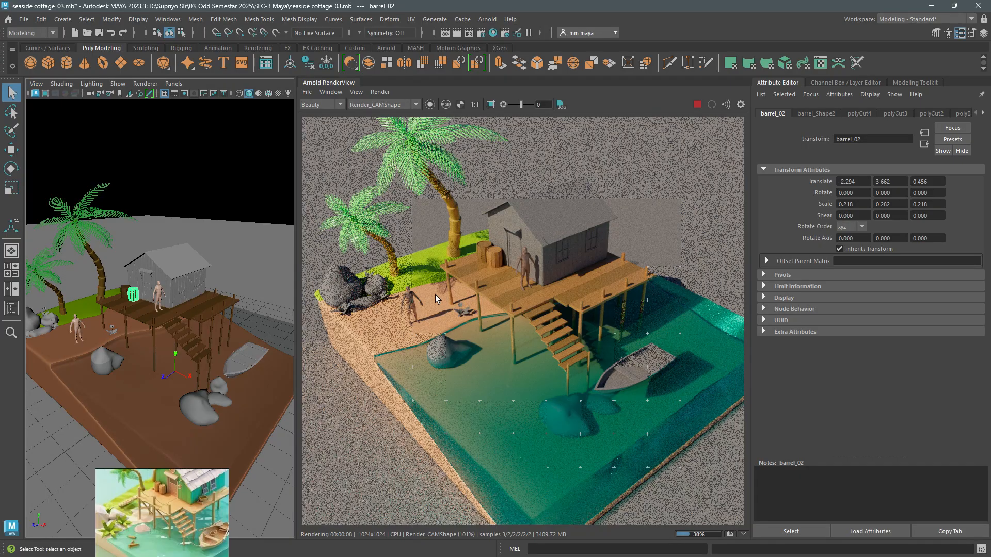
scroll(435, 295, "up", 2)
- Frame the flower growing beside the deck and examine its separate stem and leaves objects
middle_click_drag(101, 365, 172, 395, "alt")
scroll(176, 400, "up", 5)
left_click_drag(177, 407, 193, 419, "alt")
scroll(193, 419, "up", 5)
left_click(227, 440)
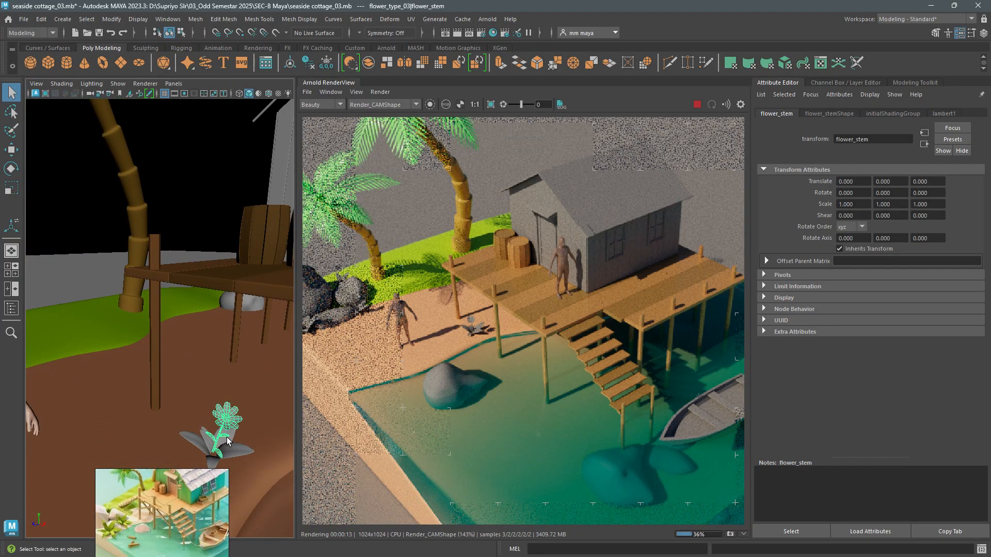
key("f")
right_click_drag(226, 433, 223, 402, "alt")
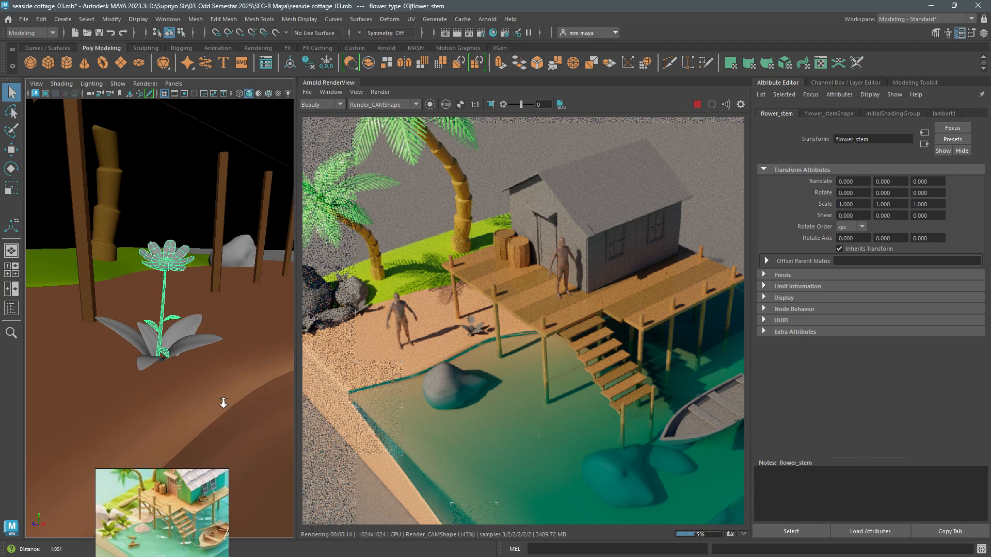
left_click_drag(224, 402, 174, 333, "alt")
left_click(184, 335)
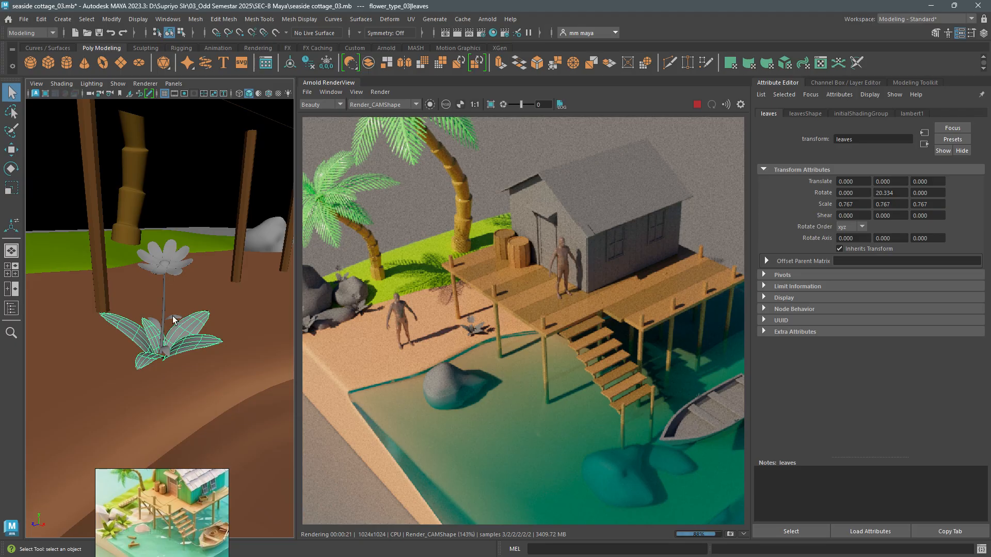
left_click(170, 271)
mouse_move(169, 272)
left_mouse_down("alt")
mouse_move(188, 275)
mouse_move(174, 277)
left_mouse_up("alt")
right_click_drag(174, 277, 181, 291, "alt")
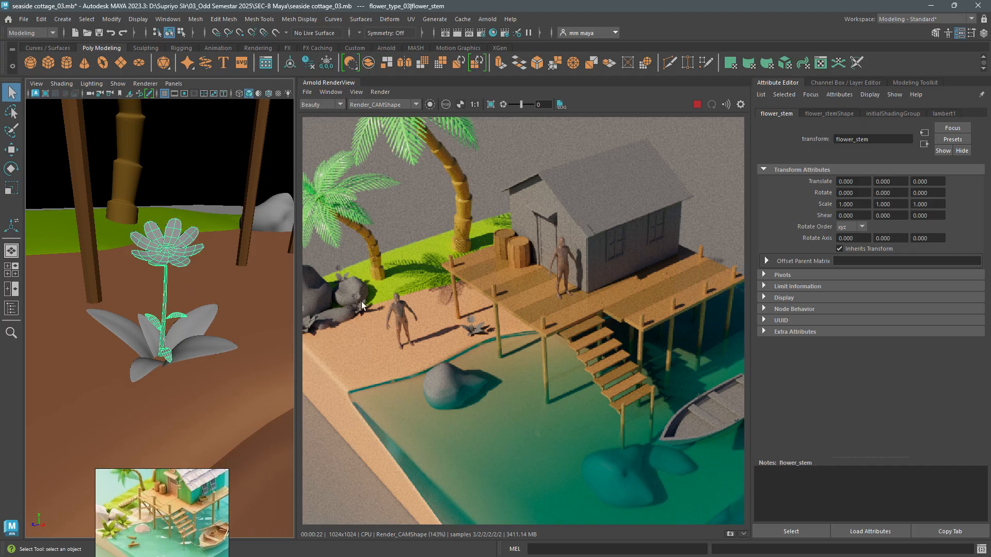
- Assign a new aiStandardSurface material to the flower's large base leaves
left_click(119, 350)
right_click_drag(193, 262, 212, 527)
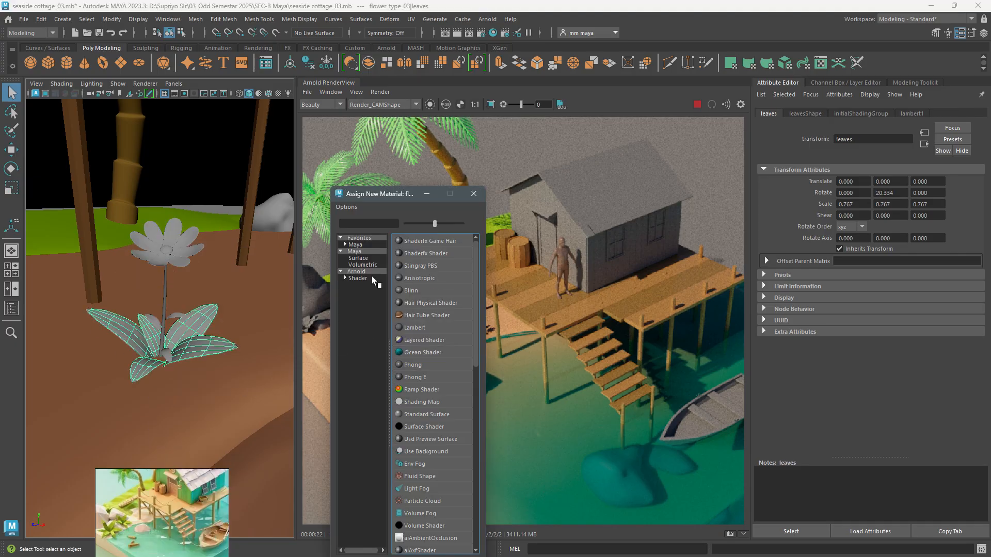
left_click(362, 277)
left_click(419, 427)
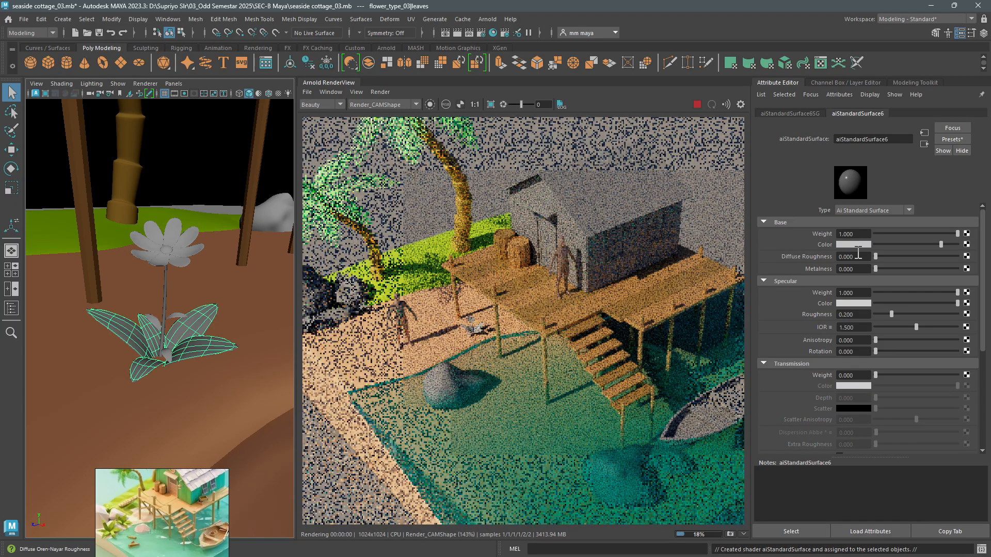
- Rename the leaves' material leaf_mat and give it a green base colour with hue 115.38, saturation 0.564 and value about 0.64
left_click_drag(897, 139, 791, 141)
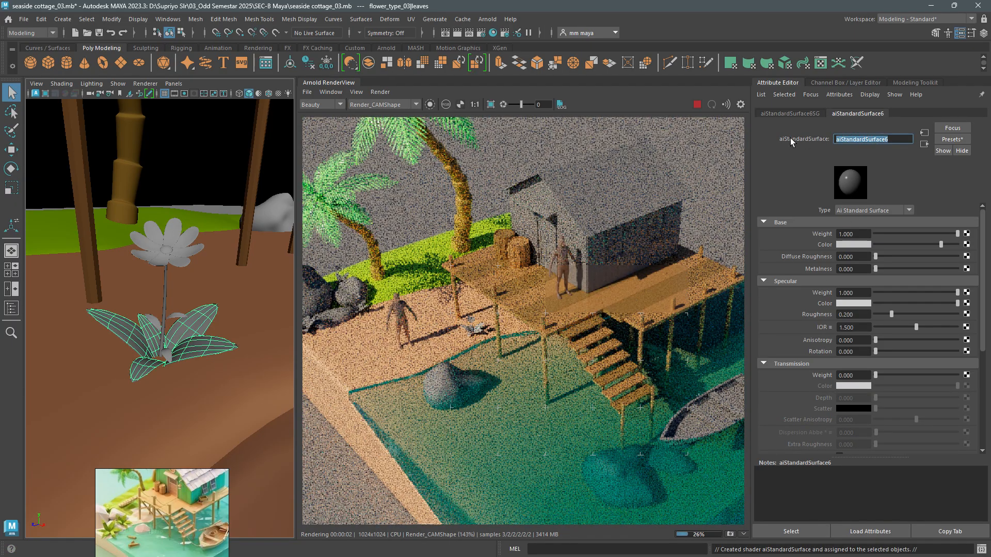
type("leaf")
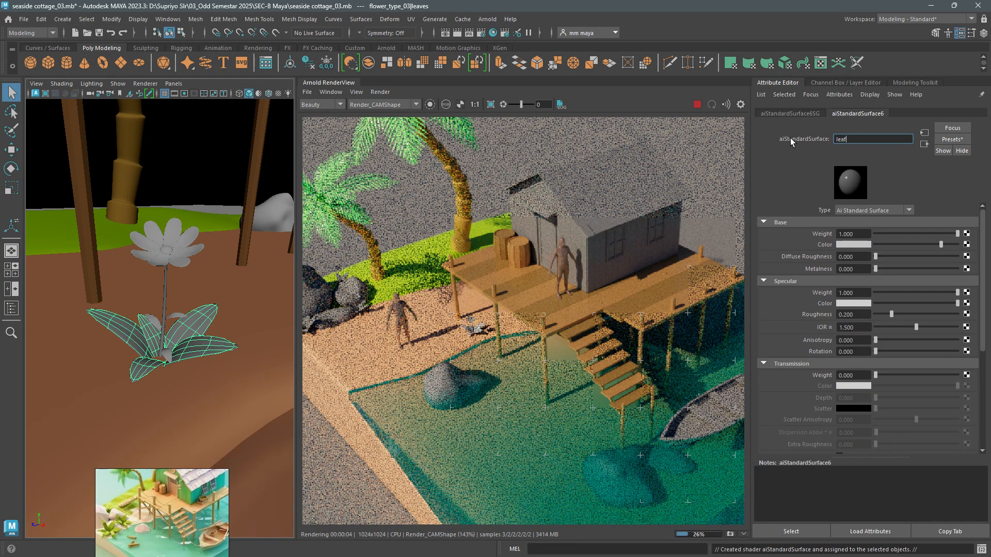
type("_mat")
key("Return")
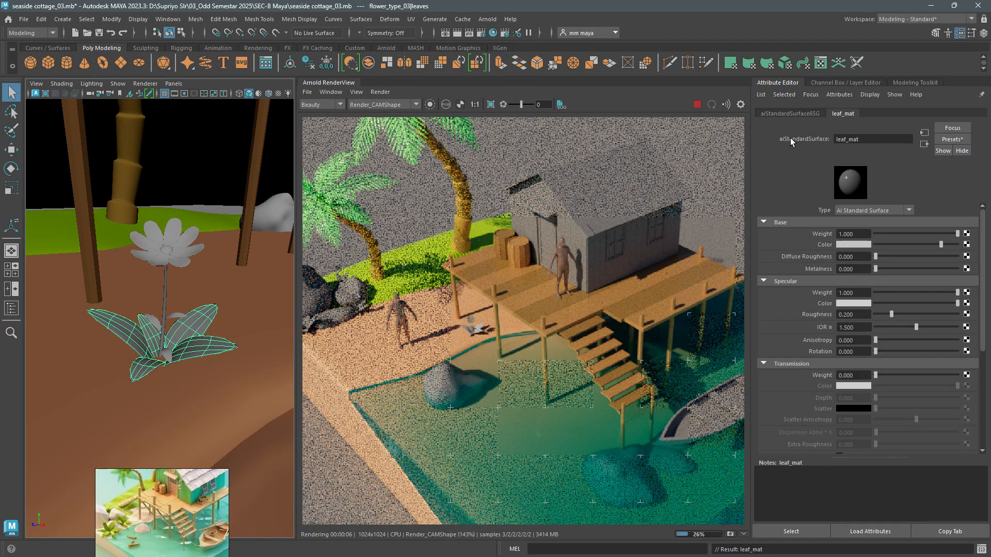
left_click(852, 244)
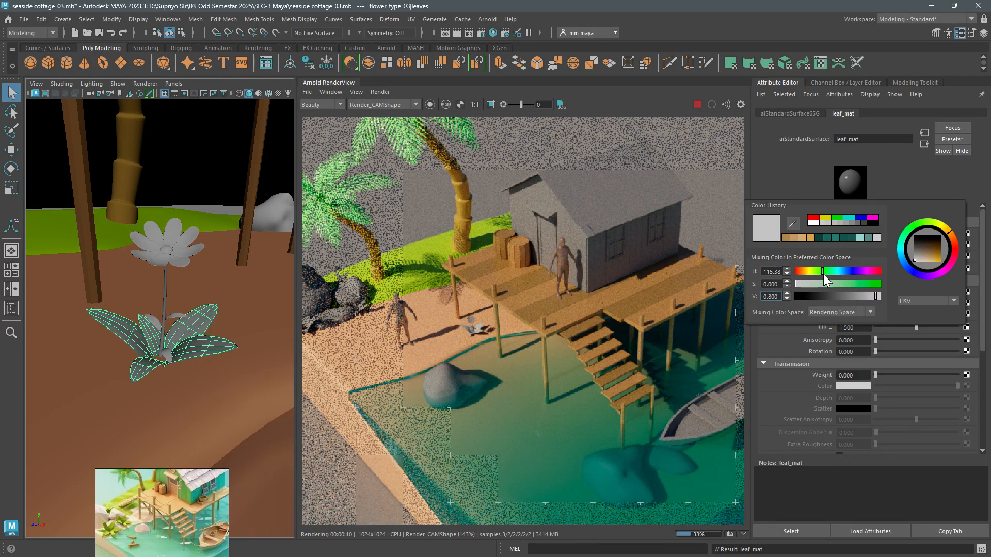
left_click_drag(824, 284, 865, 296)
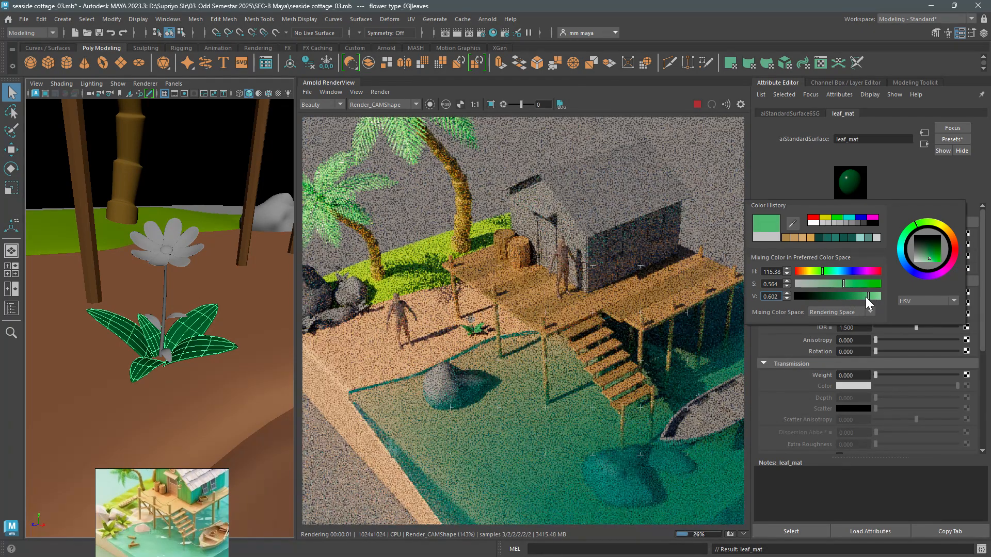
- Assign a new aiStandardSurface material to the flower_stem object
left_click(171, 321)
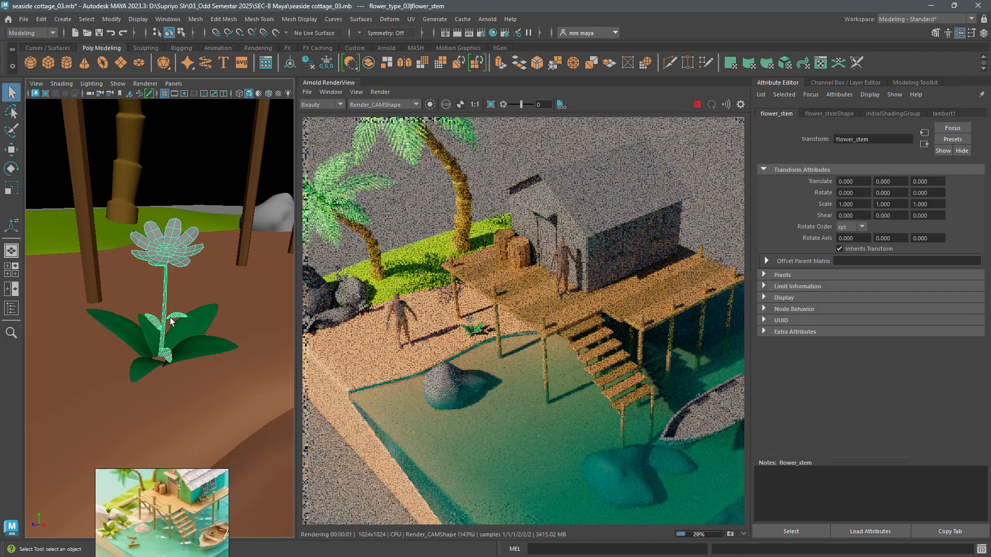
right_click_drag(163, 294, 165, 526)
left_click(357, 278)
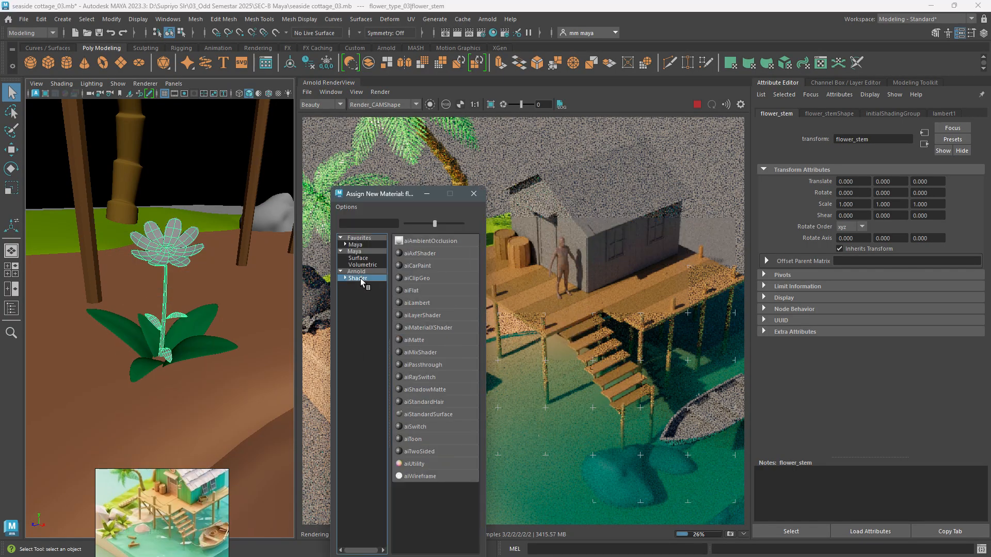
left_click(435, 414)
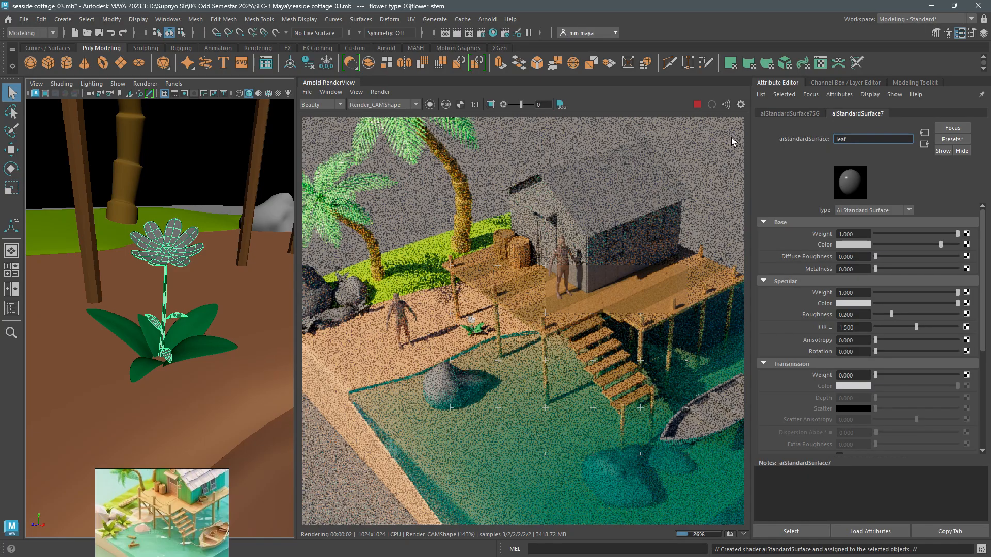
- Rename the flower stem's new material leaf_mat1
type("leaf _")
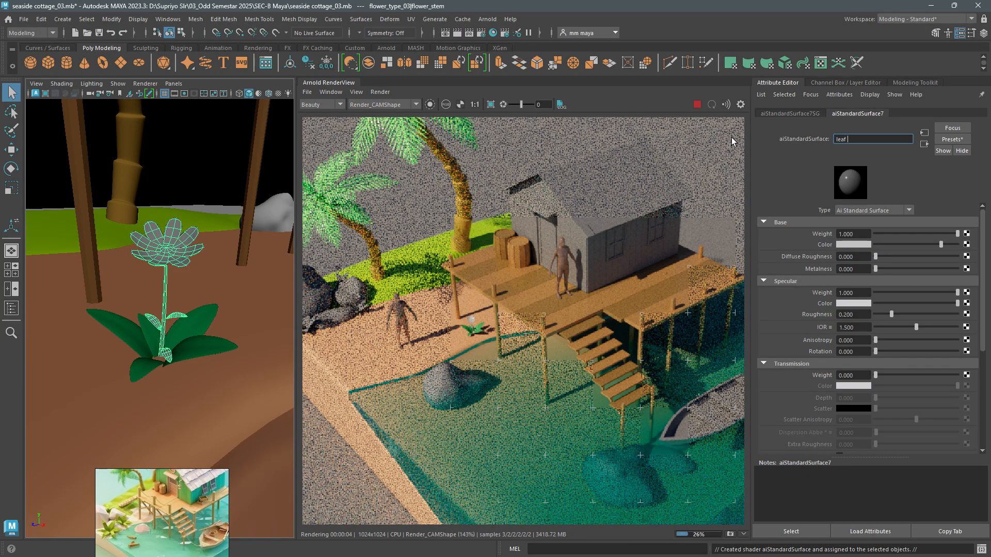
key("BackSpace")
type("mat1")
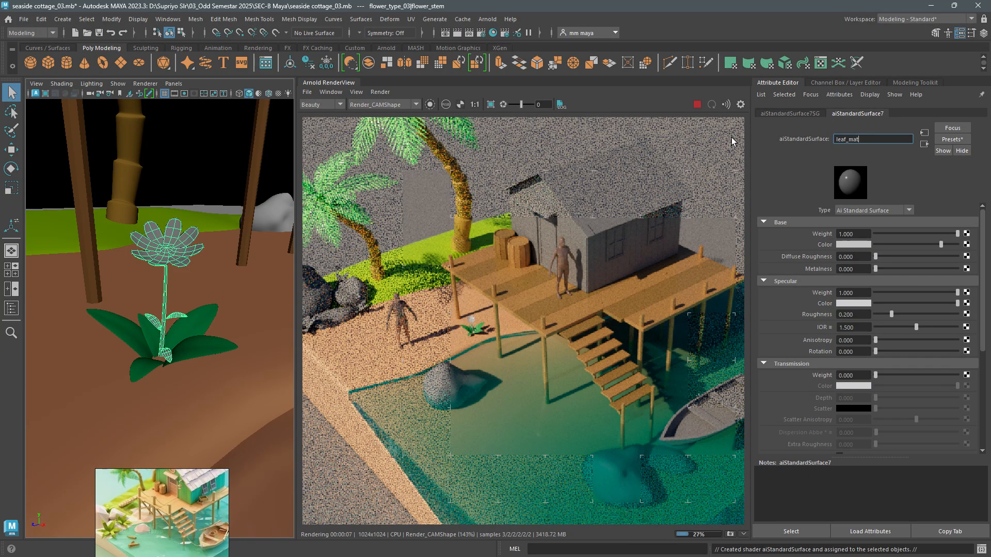
key("Return")
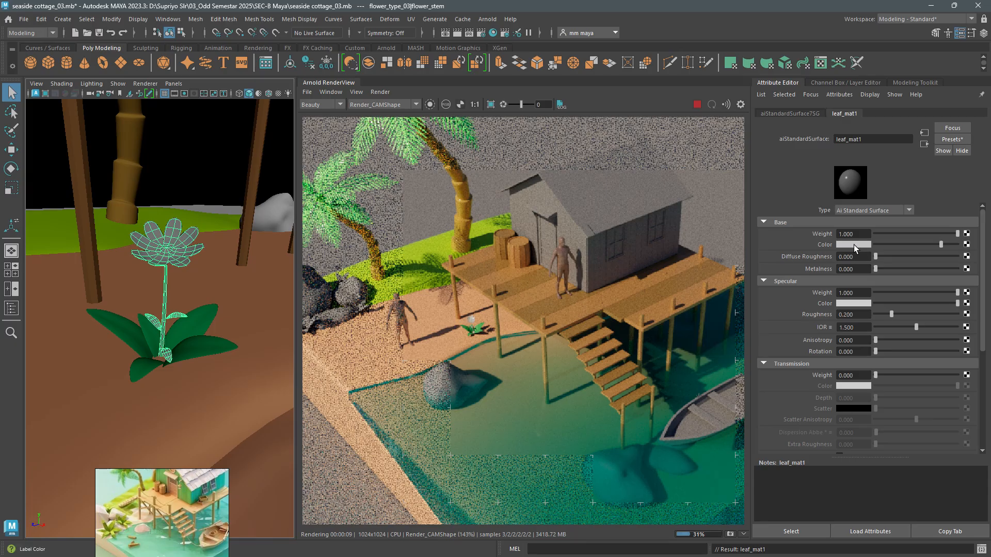
- Give leaf_mat1 the recent leaf green as its base colour, then shift the hue slightly towards yellow-green
left_click(854, 244)
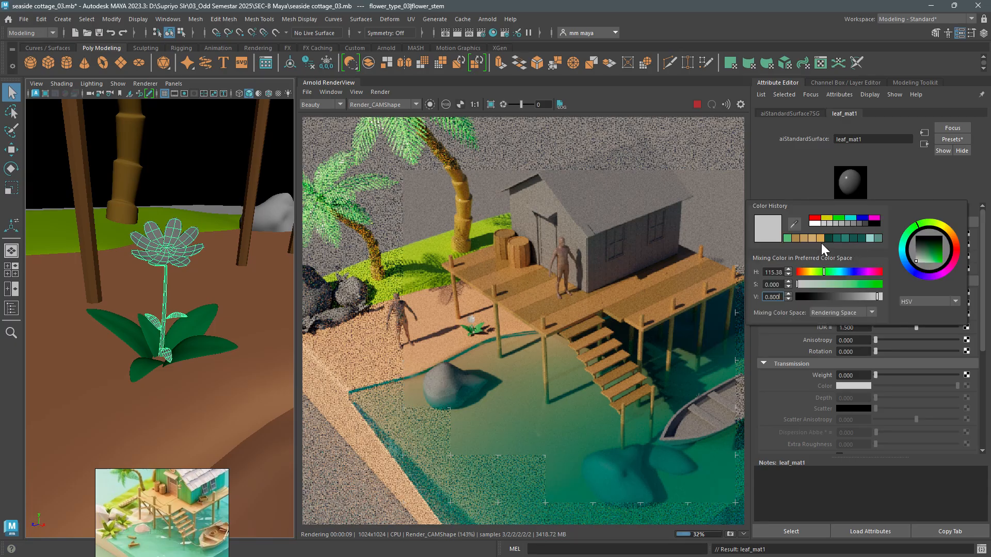
left_click(788, 240)
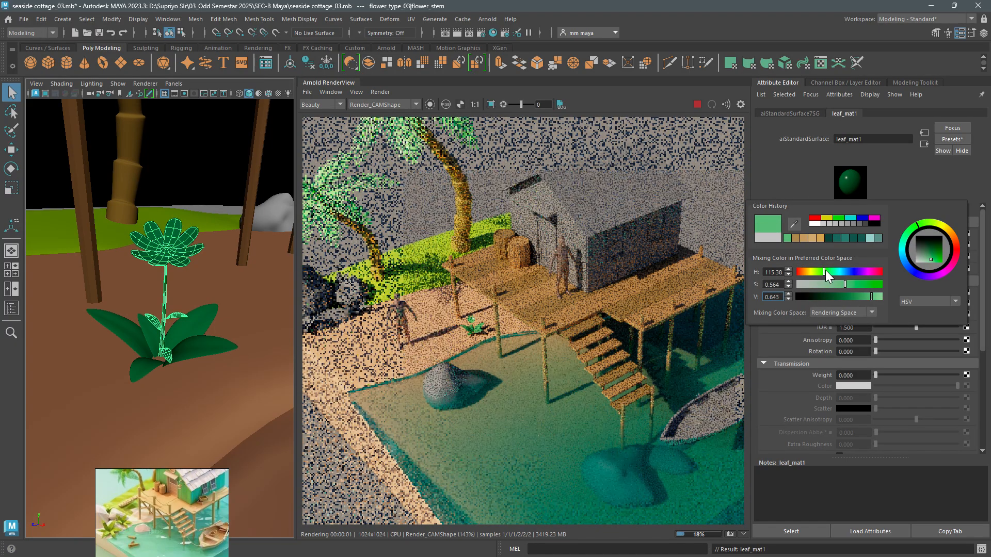
left_click_drag(825, 270, 820, 271)
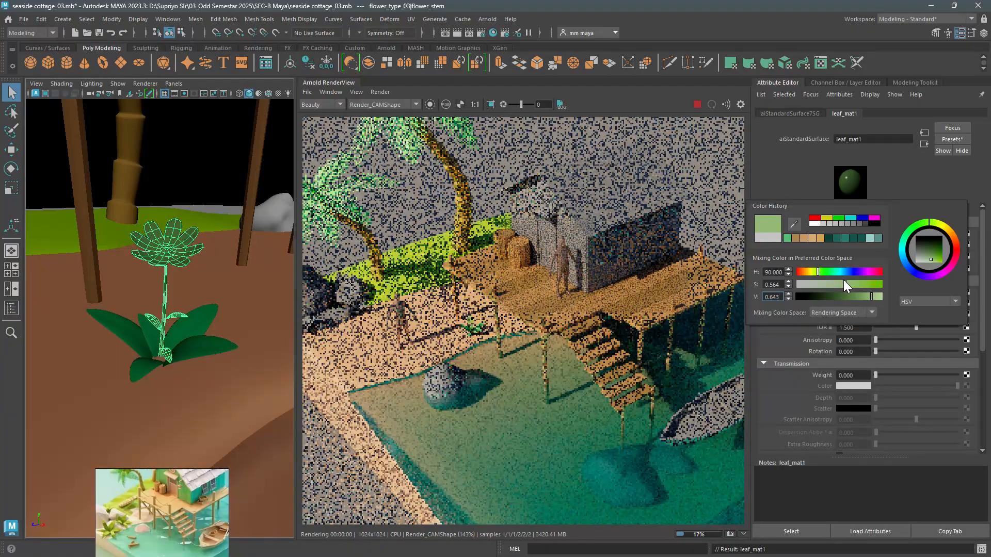
- Switch the live render to the perspShape camera and frame the flower in it
left_click(397, 105)
left_click(396, 113)
right_click_drag(246, 374, 215, 336, "alt")
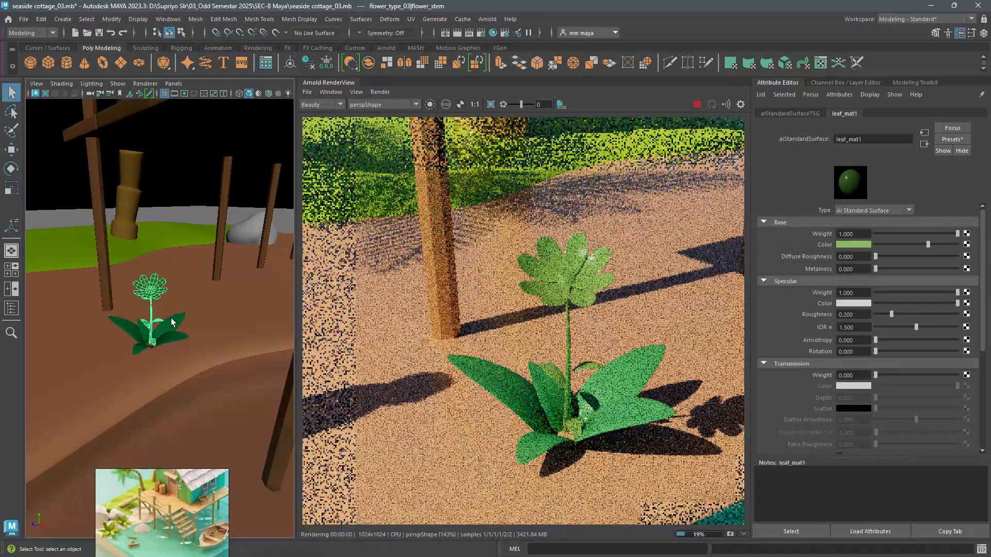
right_click_drag(162, 283, 171, 303, "alt")
middle_click_drag(170, 303, 171, 309, "alt")
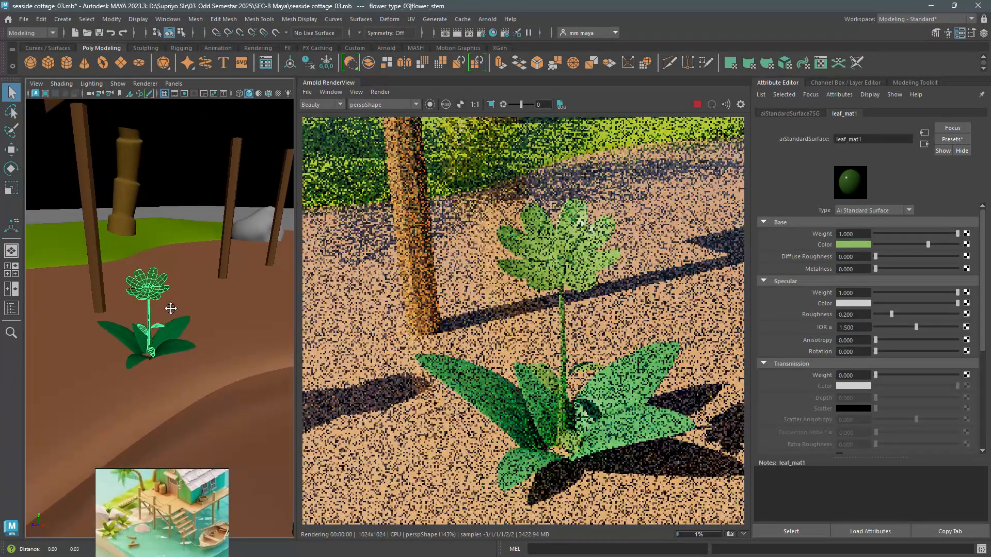
right_click_drag(171, 308, 156, 297, "alt")
- Assign a new aiStandardSurface material to all the petal faces of the flower, leaving out its round centre
double_click(150, 281)
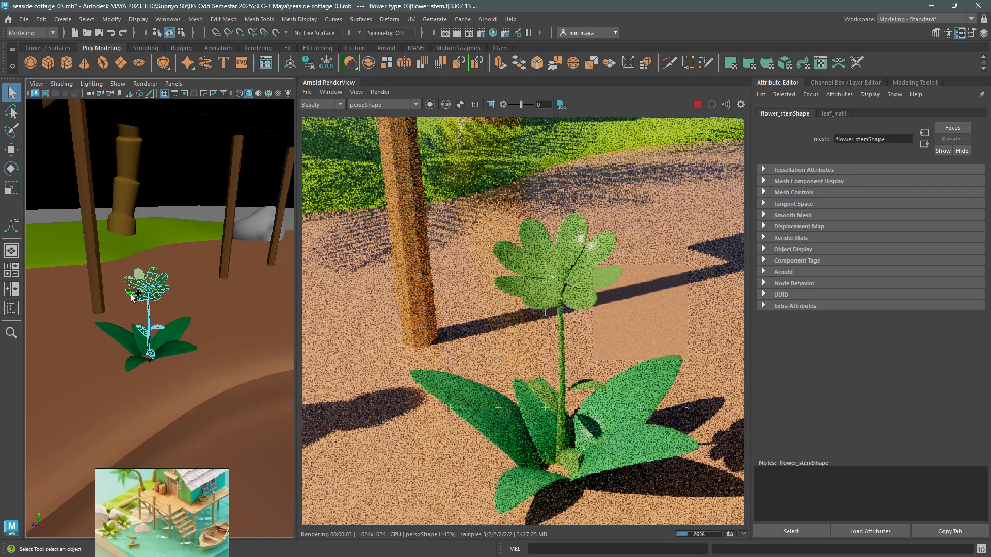
right_click_drag(137, 286, 164, 338, "alt")
double_click(172, 358, "shift")
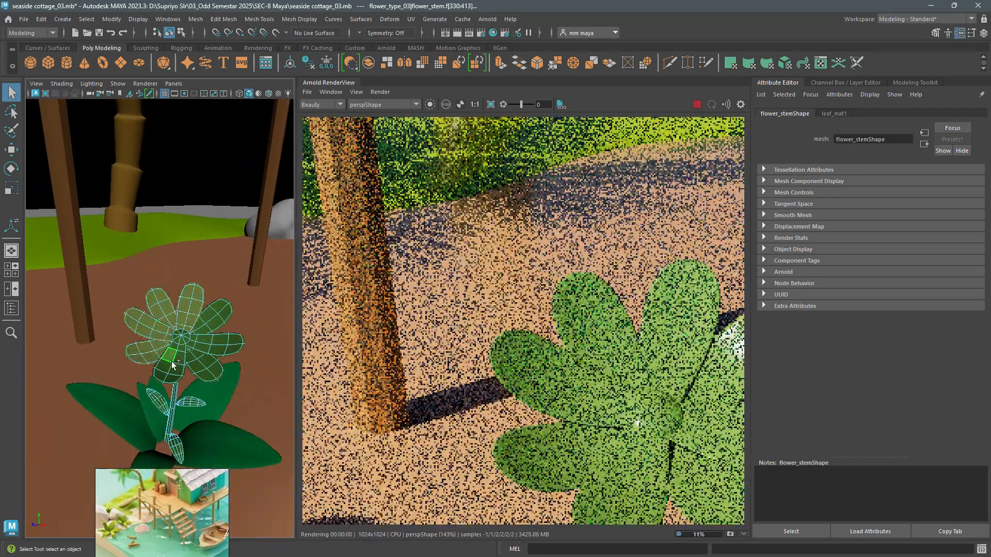
double_click(191, 364, "shift")
double_click(210, 343, "shift")
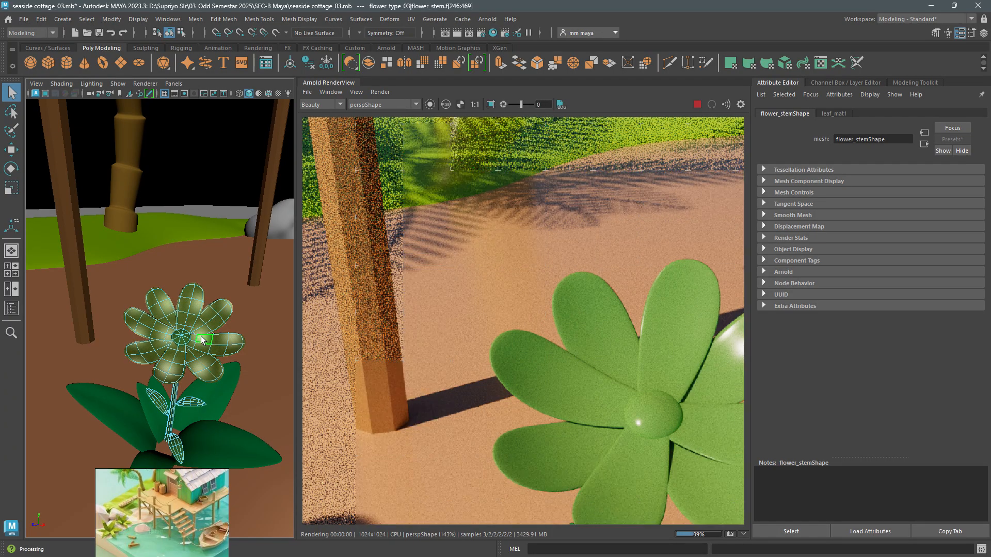
right_click_drag(200, 338, 218, 525)
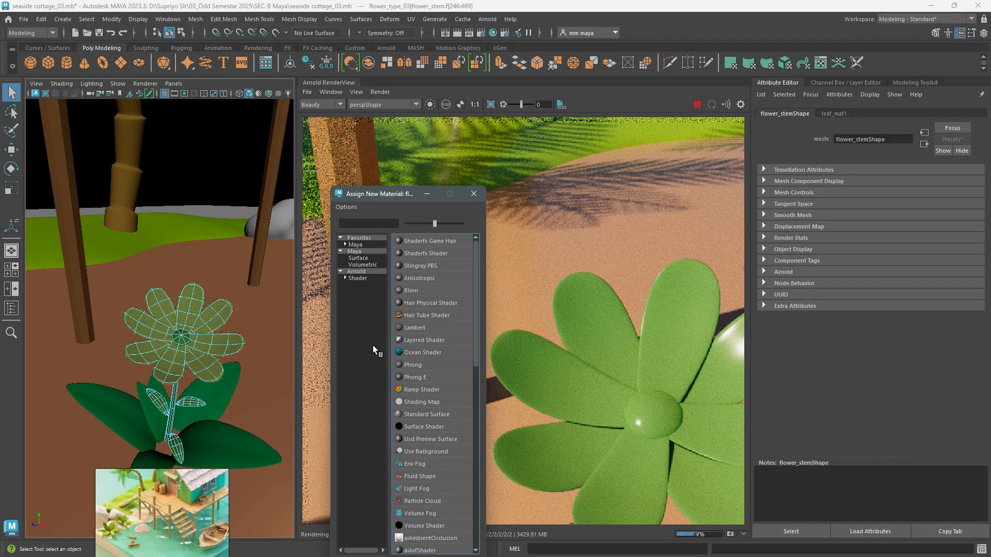
left_click(358, 278)
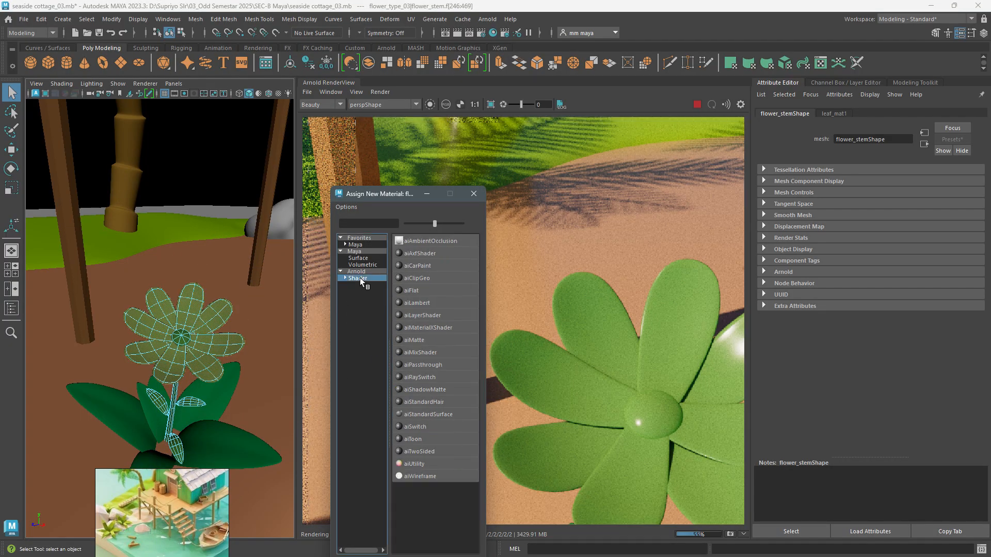
left_click(441, 415)
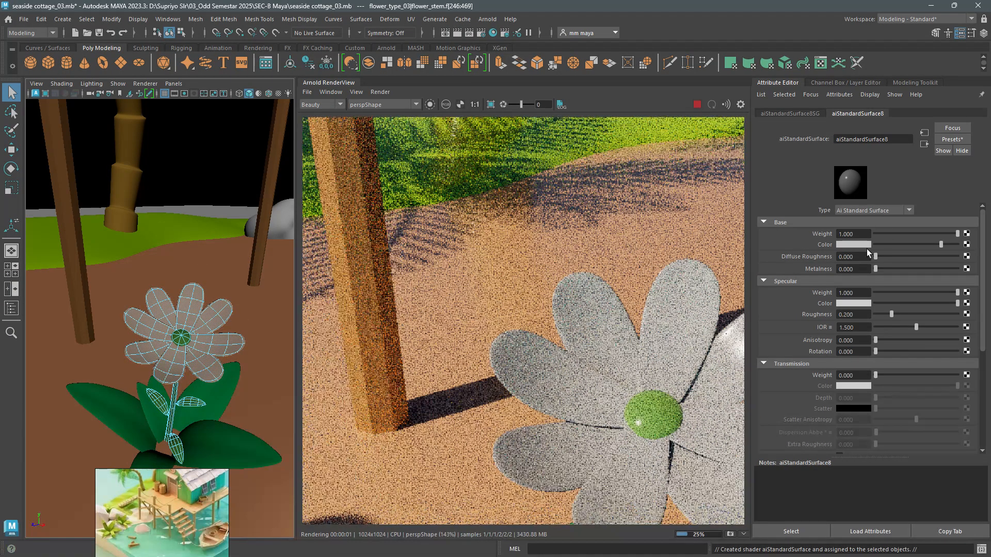
- Set the petal material's base colour to an orange-red with hue 11.538, saturation 0.846 and value 0.800
left_click(858, 245)
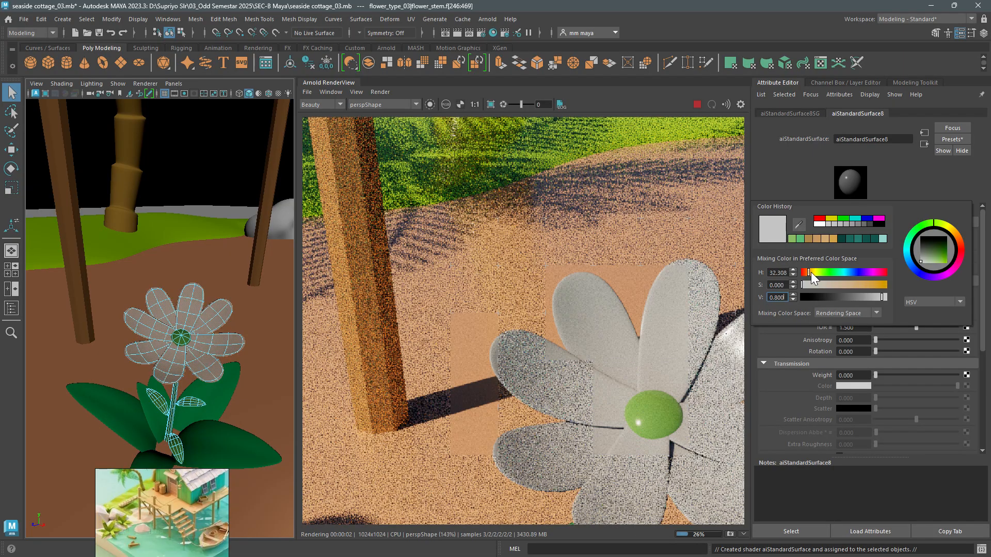
left_click(841, 283)
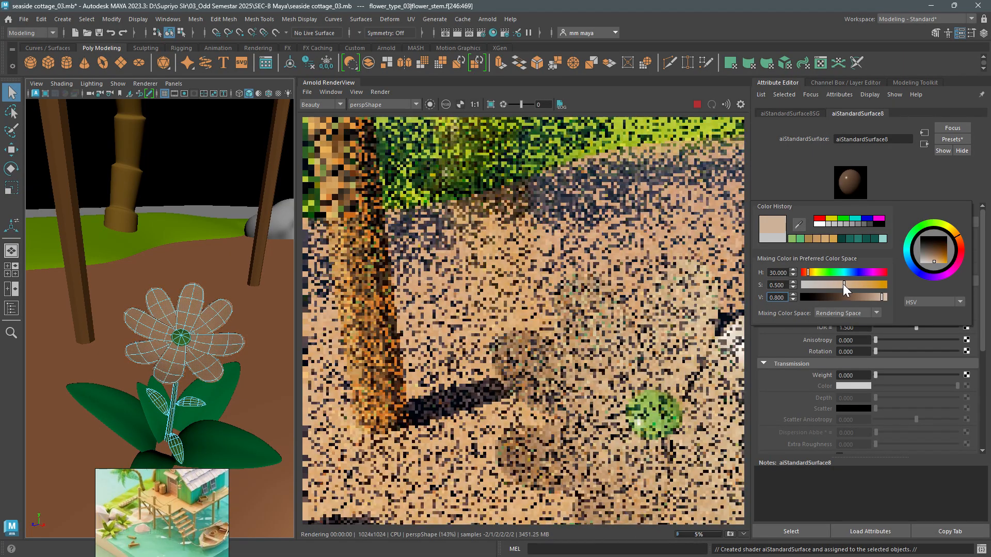
left_click_drag(844, 284, 872, 284)
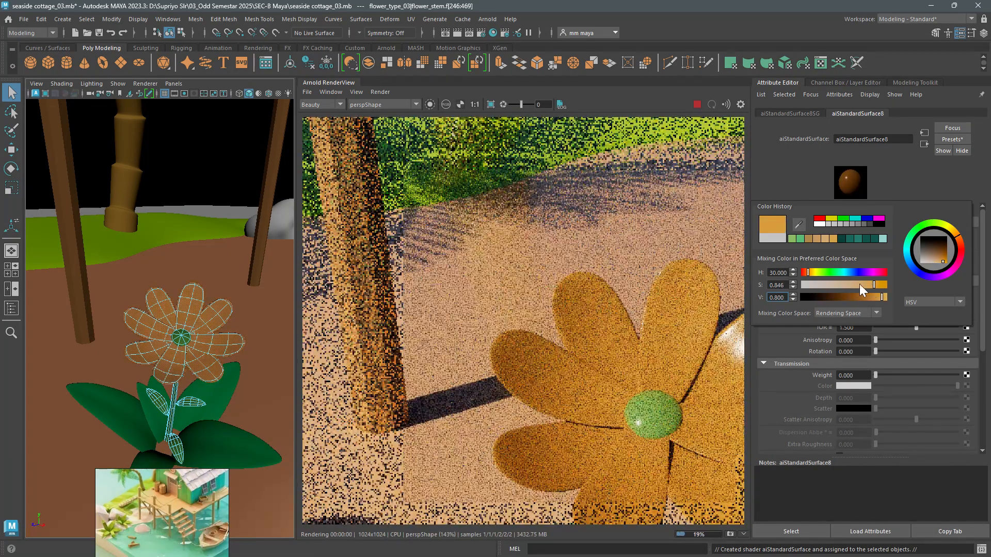
left_click_drag(811, 274, 805, 272)
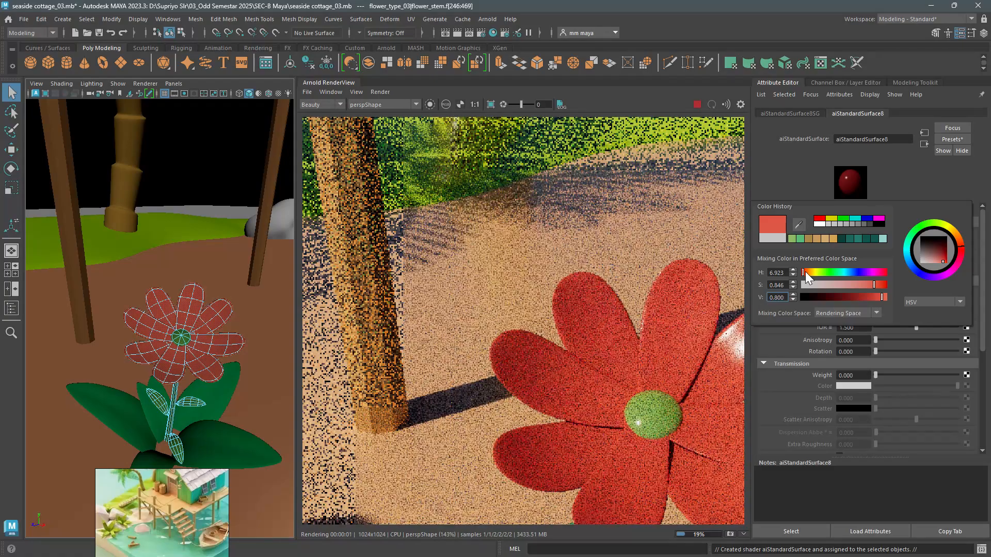
left_click(806, 271)
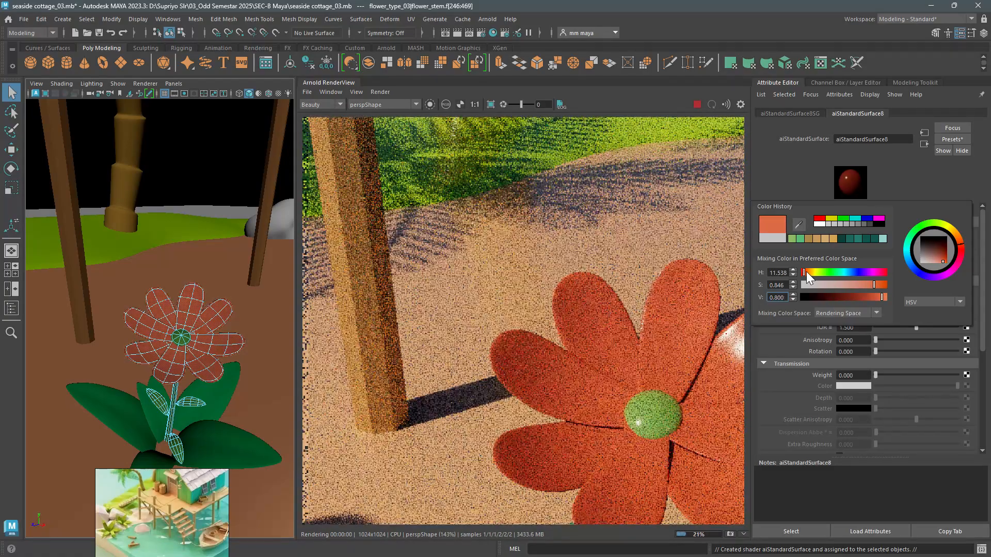
- Assign another new aiStandardSurface material to every second petal of the flower
right_click_drag(279, 354, 220, 364, "alt")
double_click(201, 334)
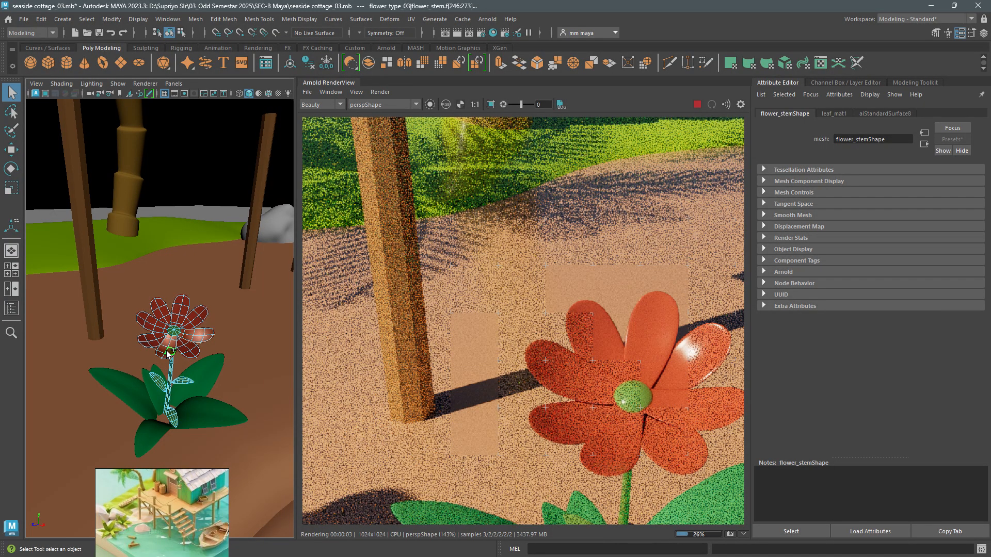
right_click(176, 310)
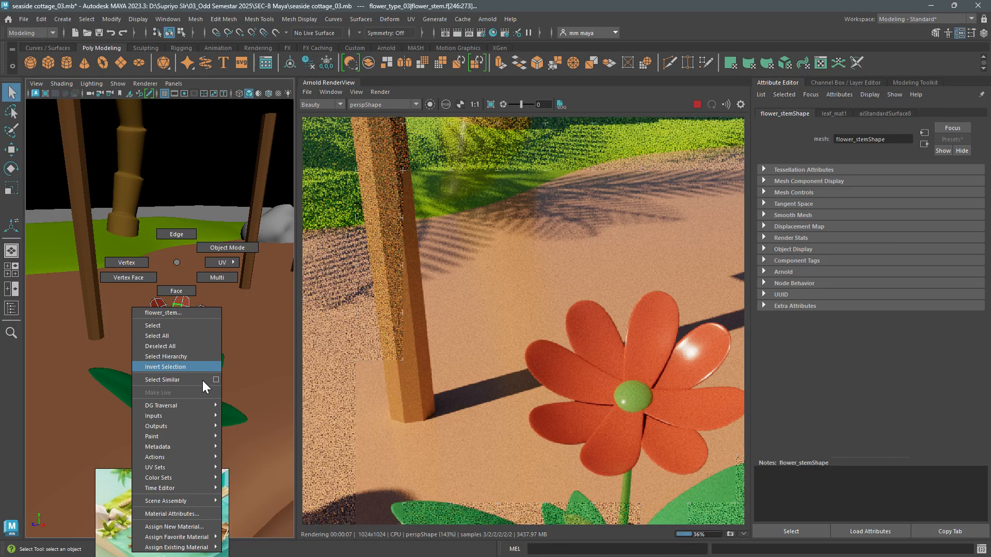
left_click(198, 527)
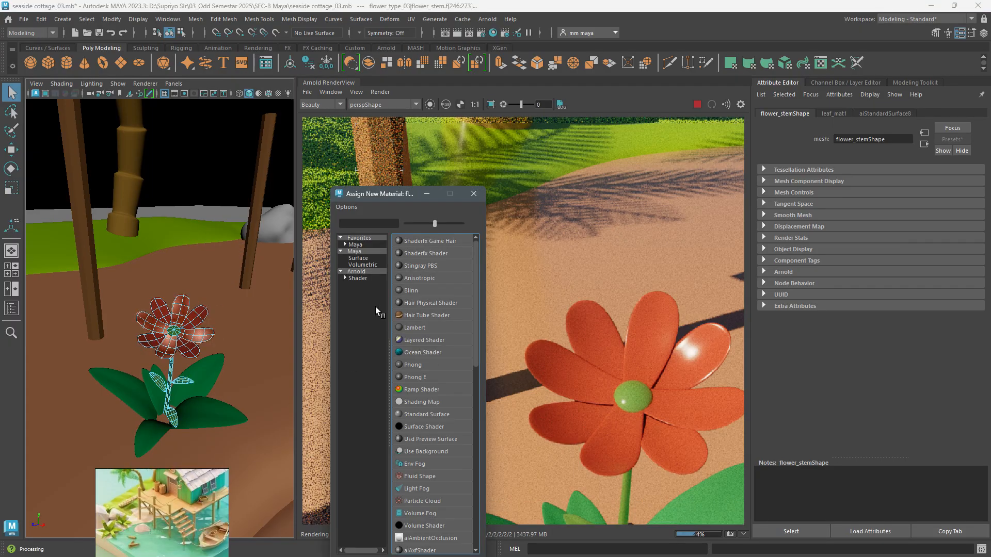
left_click(359, 279)
left_click(438, 414)
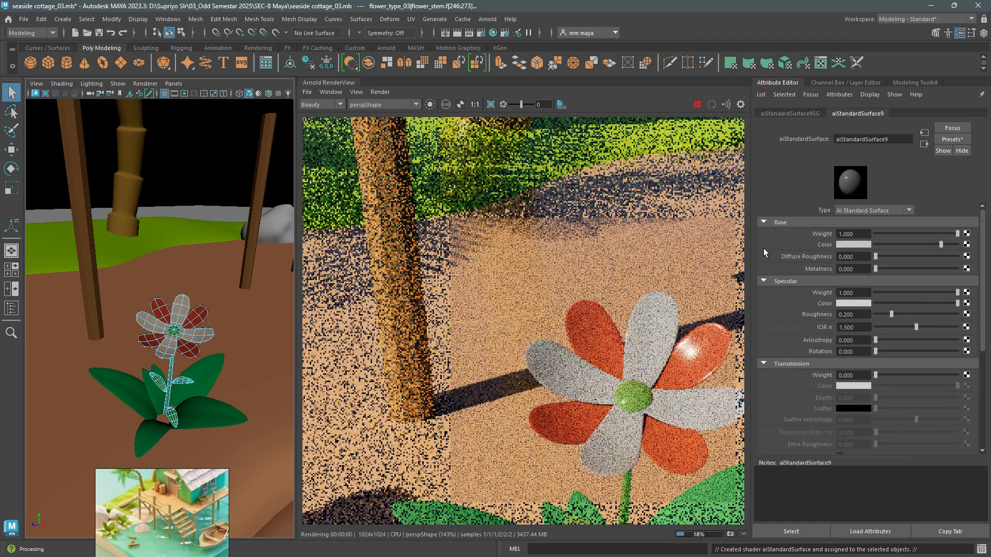
- Give the alternate petals' material the recent orange-red as its base colour, then lower its value to a darker red
left_click(860, 244)
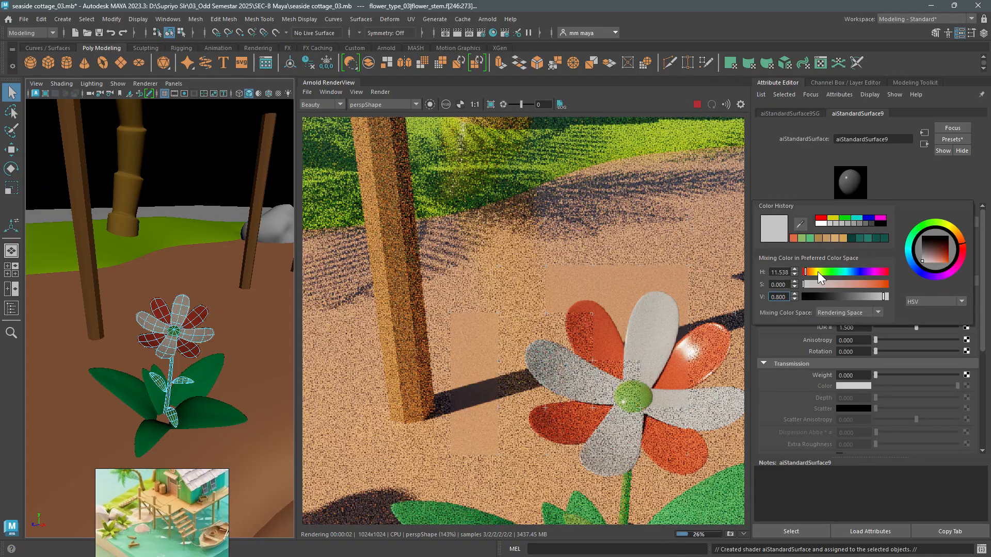
left_click(793, 238)
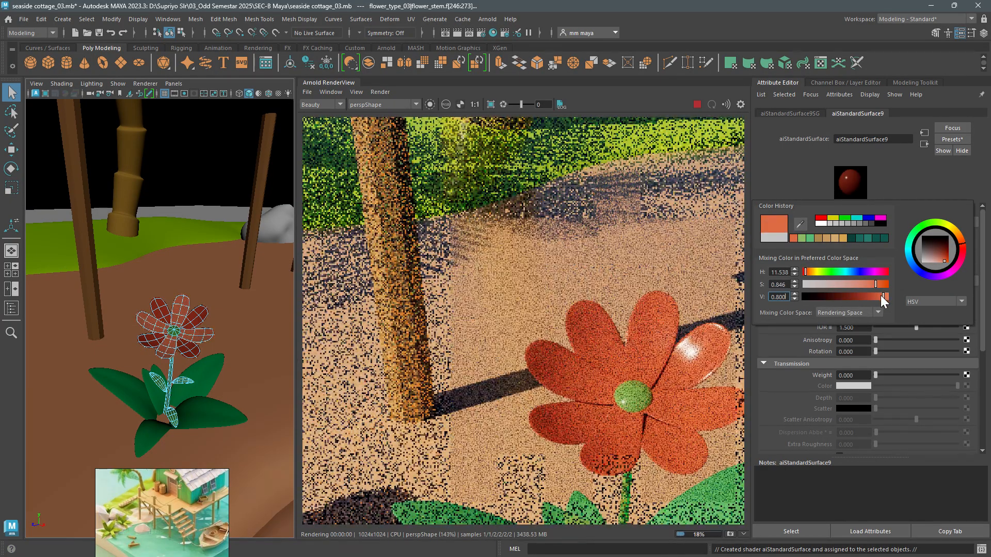
left_click(866, 297)
left_click_drag(867, 297, 871, 297)
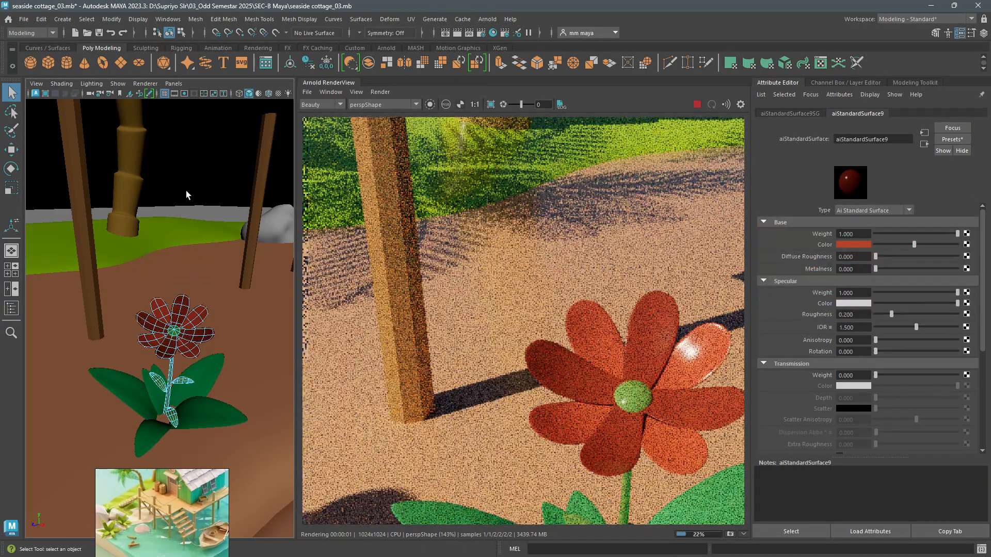
- Return the flower stem to object mode and rename its two petal materials petal_mat_1 (lighter red) and petal_mat_2 (darker red)
left_click(186, 195)
right_click_drag(186, 195, 200, 258, "alt")
left_click_drag(200, 258, 159, 327, "alt")
right_click_drag(159, 327, 250, 416, "alt")
left_click(206, 334)
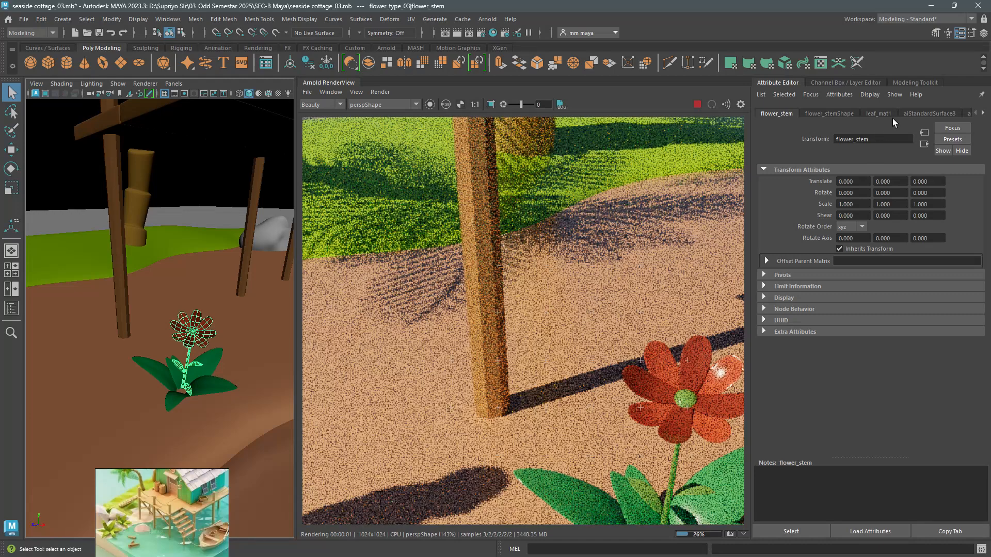
left_click(936, 114)
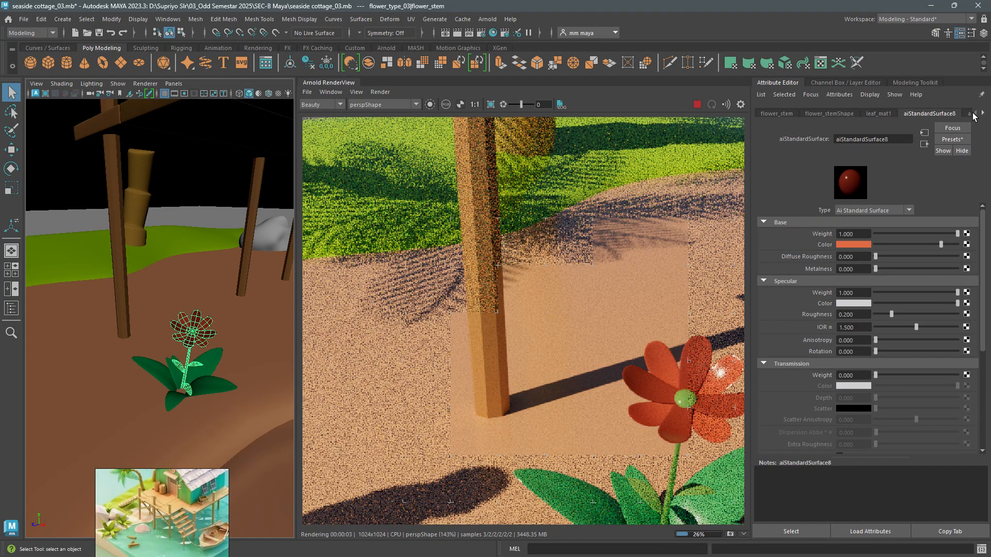
left_click_drag(897, 140, 807, 130)
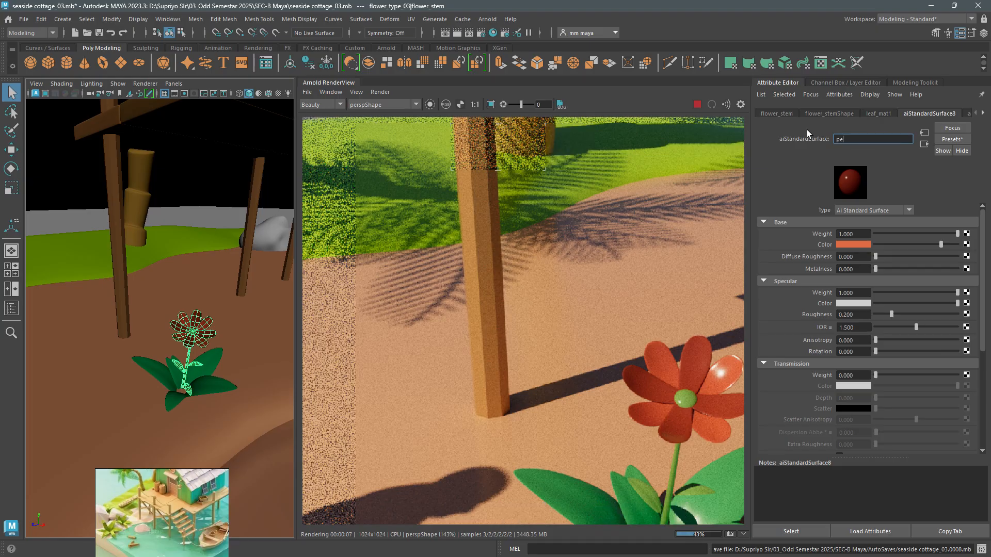
type("petal mat ")
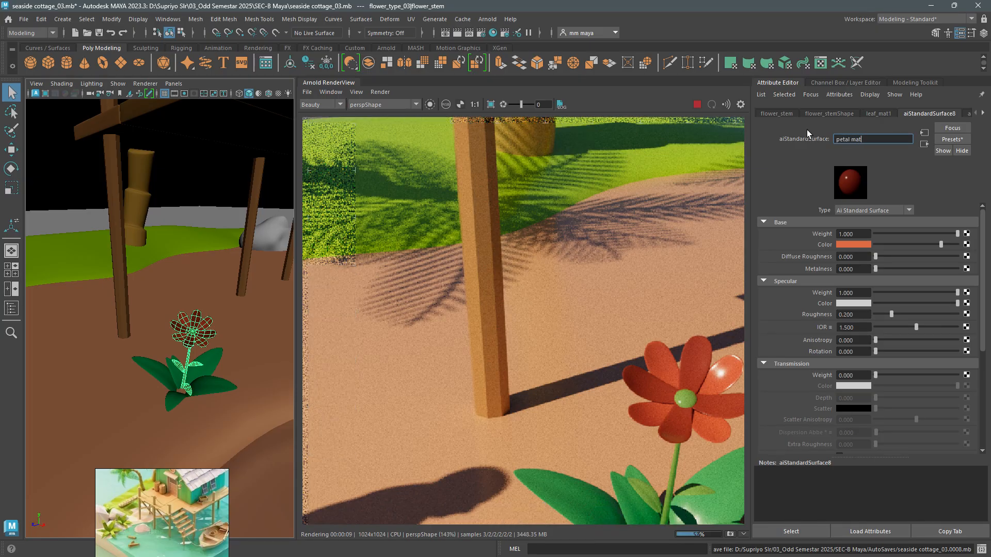
type("1")
key("Return")
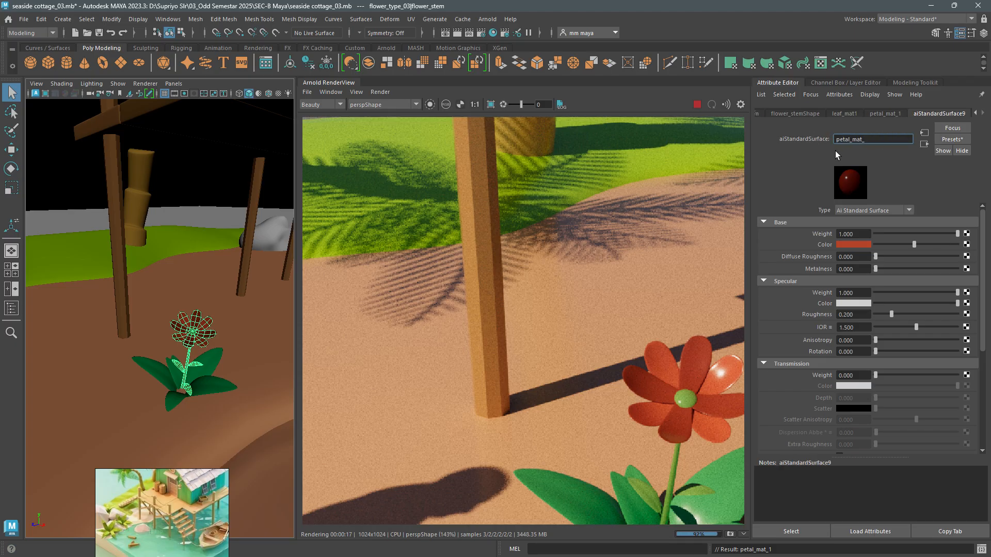
type("2")
key("Return")
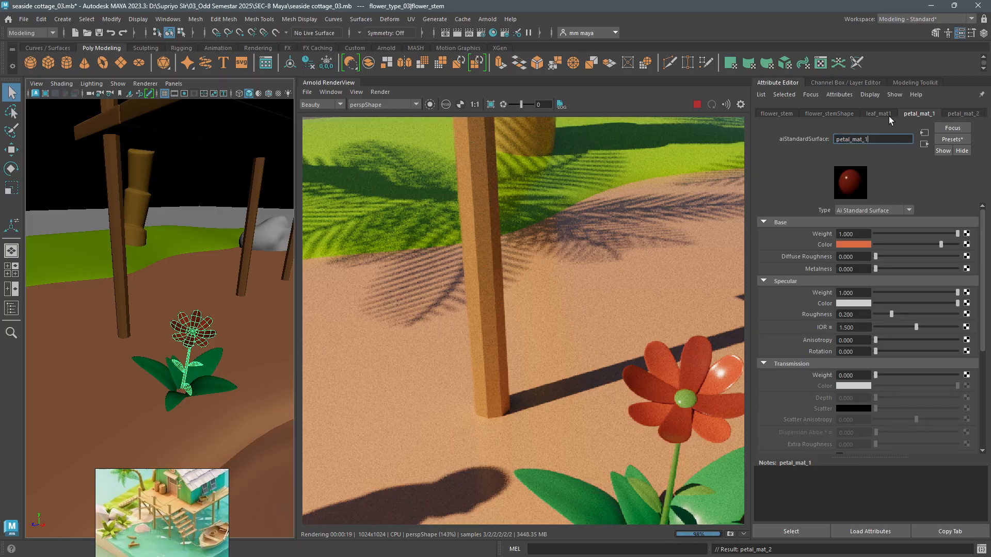
- Assign the existing leaf_mat1 material to the base leaves of the grey flower beside the rocks
left_click_drag(282, 271, 114, 348, "alt")
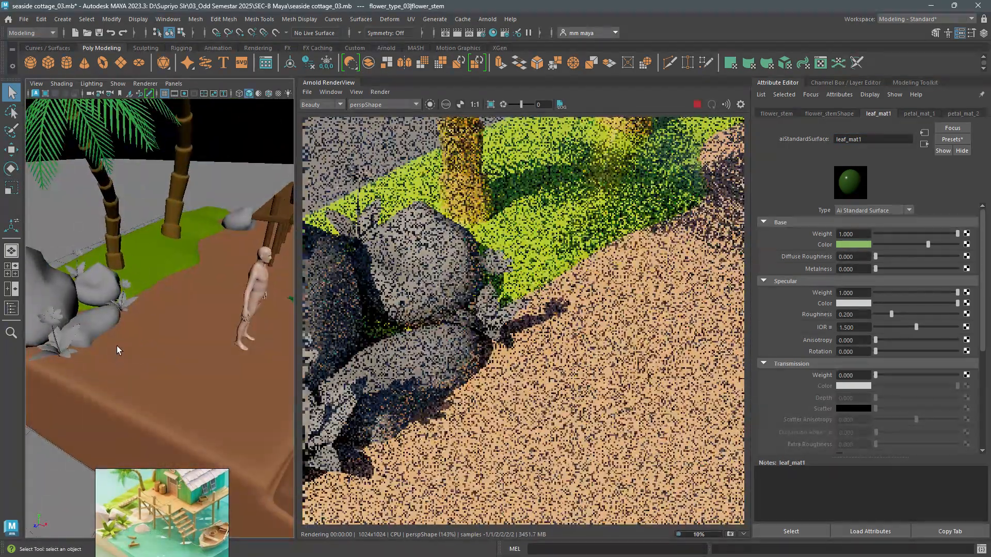
left_click(62, 347)
key("f")
right_click_drag(140, 239, 228, 464)
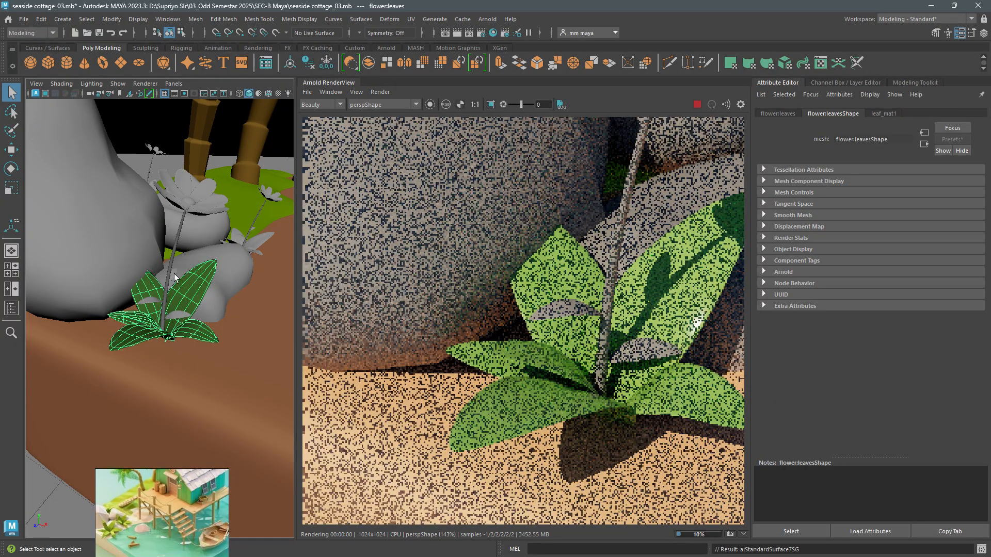
- Assign the existing leaf_mat material to the stem object of the flower beside the rocks
left_click(175, 250)
right_click_drag(175, 238, 176, 367)
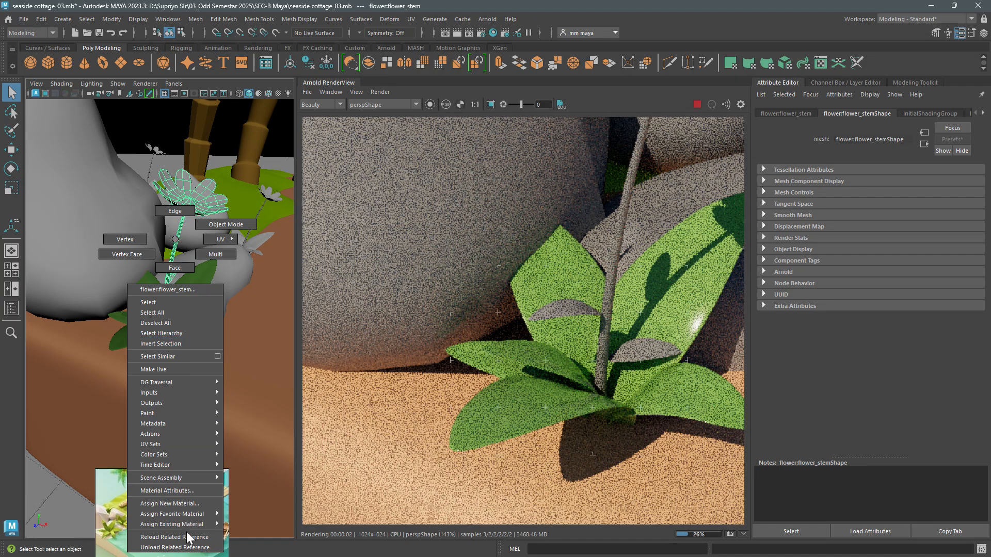
right_click_drag(187, 537, 253, 454)
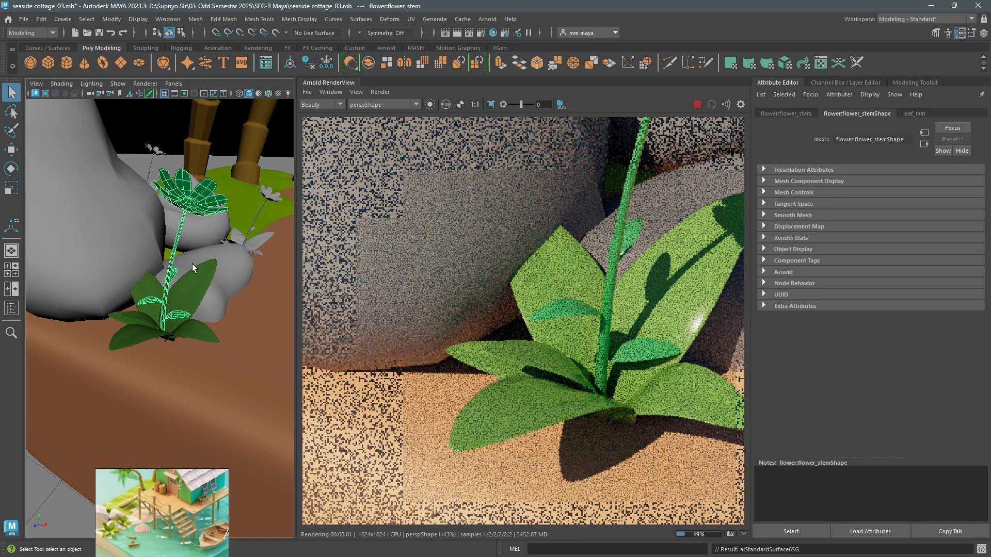
- Assign the existing petal_mat_2 material to every second petal of the flower beside the rocks
left_click_drag(192, 264, 164, 343, "alt")
scroll(164, 343, "up", 3)
key("F11")
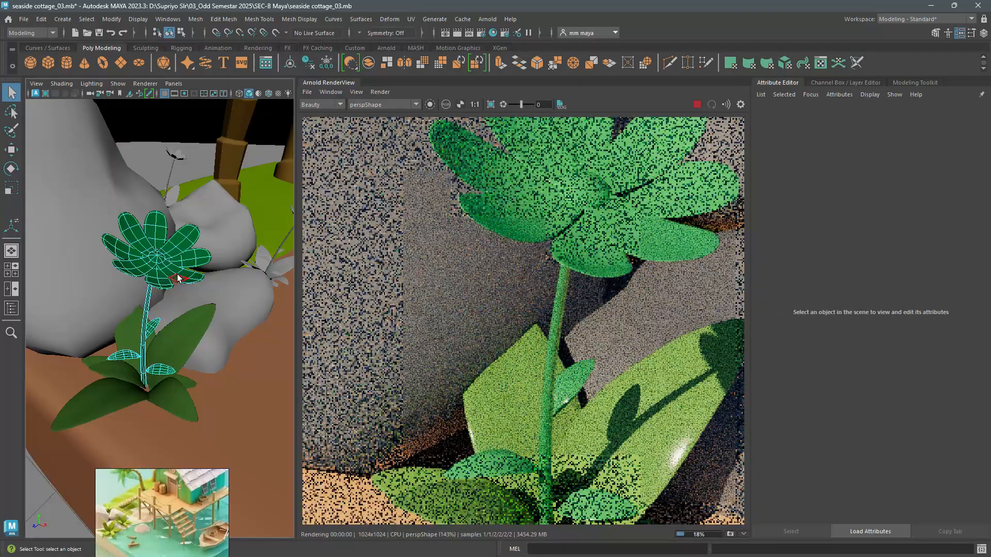
double_click(177, 278)
double_click(172, 253)
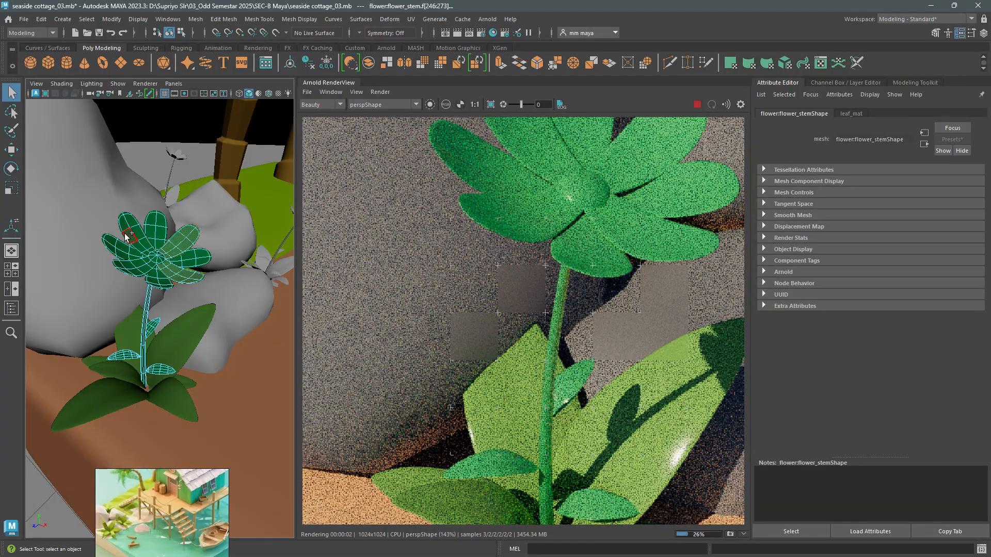
right_click_drag(129, 239, 222, 475)
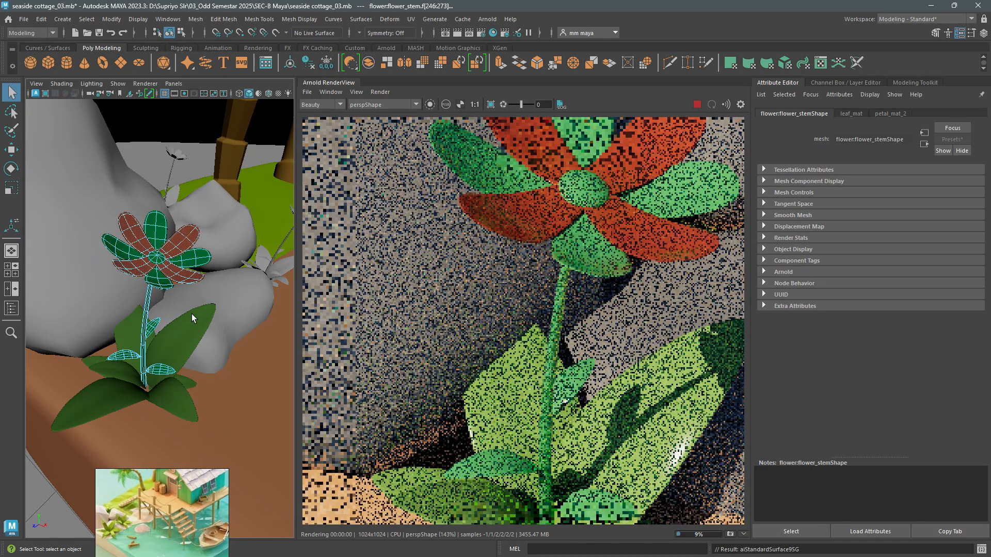
- Assign the existing petal_mat_1 material to the remaining green petals of the flower beside the rocks
double_click(158, 265)
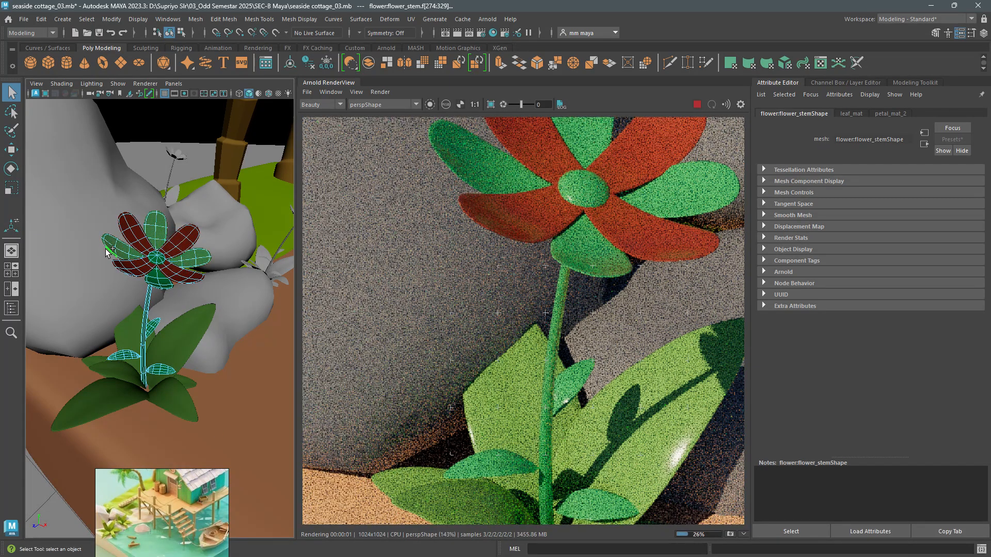
double_click(154, 277, "shift")
mouse_move(154, 277)
right_mouse_down()
mouse_move(183, 535)
mouse_move(187, 525)
mouse_move(258, 504)
mouse_move(260, 463)
right_mouse_up()
scroll(262, 448, "down", 3)
scroll(168, 332, "down", 2)
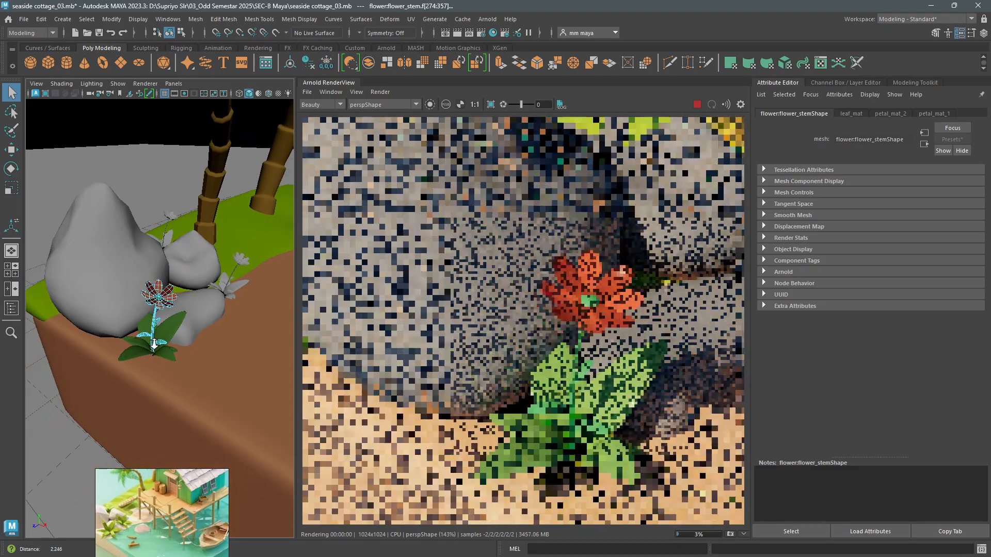
- Rotate the base leaves of the flower beside the rocks around its stem, then switch to the Move tool
scroll(153, 345, "up", 3)
left_click(169, 342)
key("e")
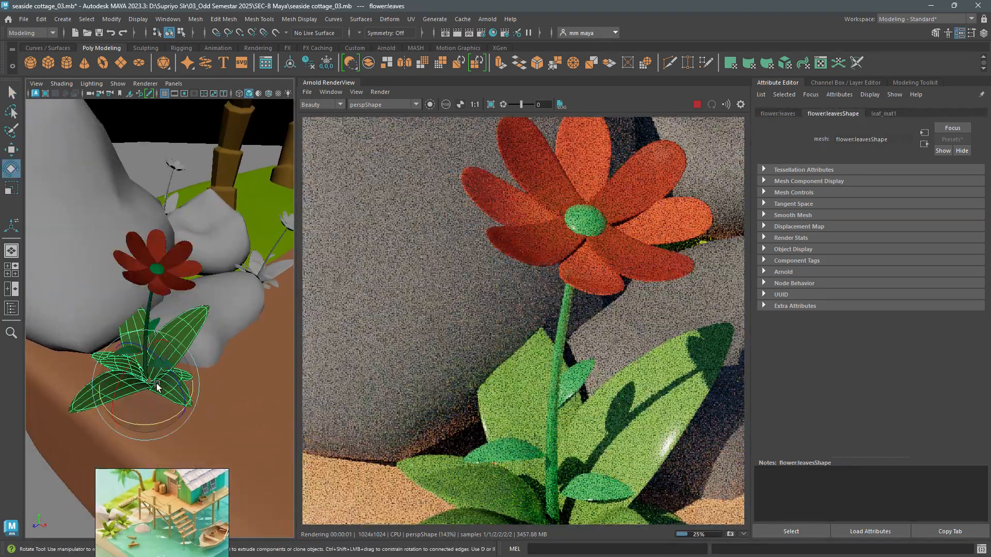
left_click_drag(157, 383, 115, 416)
key("w")
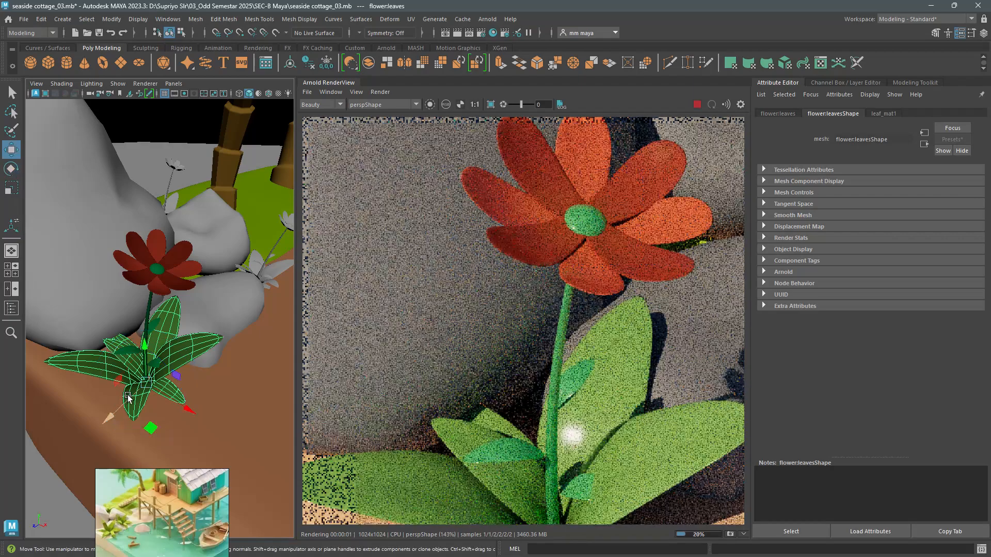
- Delete the two uncoloured grey flowers beside the small rocks, keeping the coloured flower
key("Up")
left_click_drag(164, 394, 177, 401)
scroll(167, 325, "down", 8)
left_click_drag(168, 325, 198, 334, "alt")
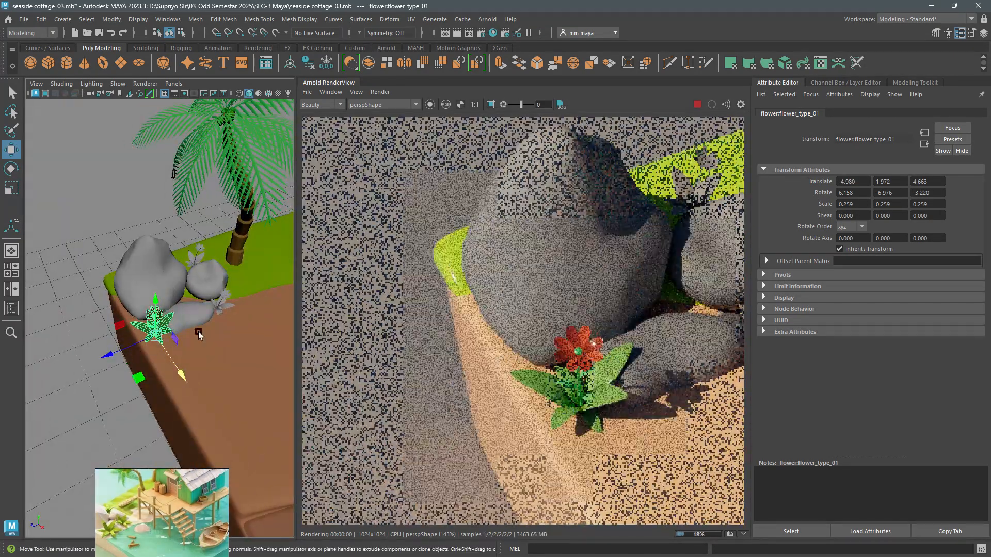
left_click(222, 304)
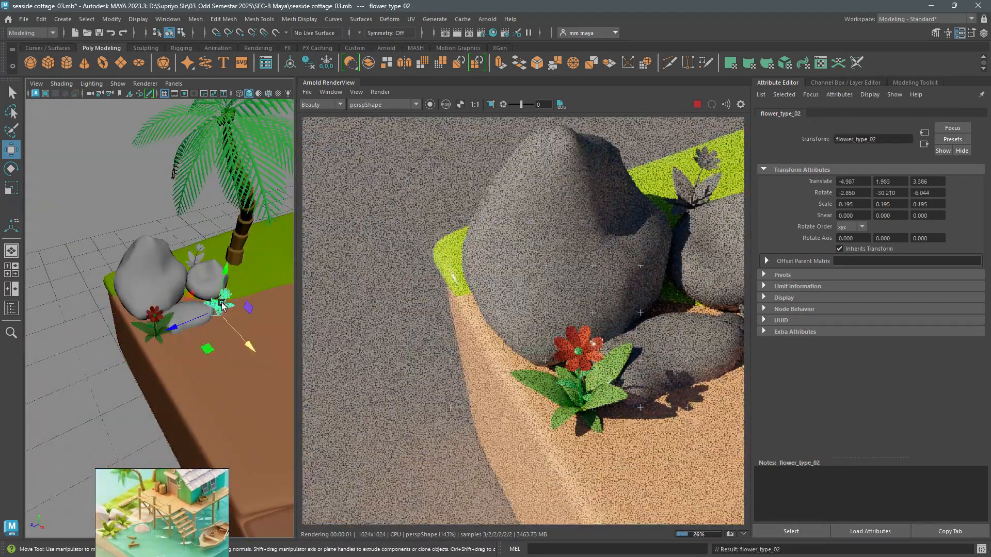
left_click(200, 259)
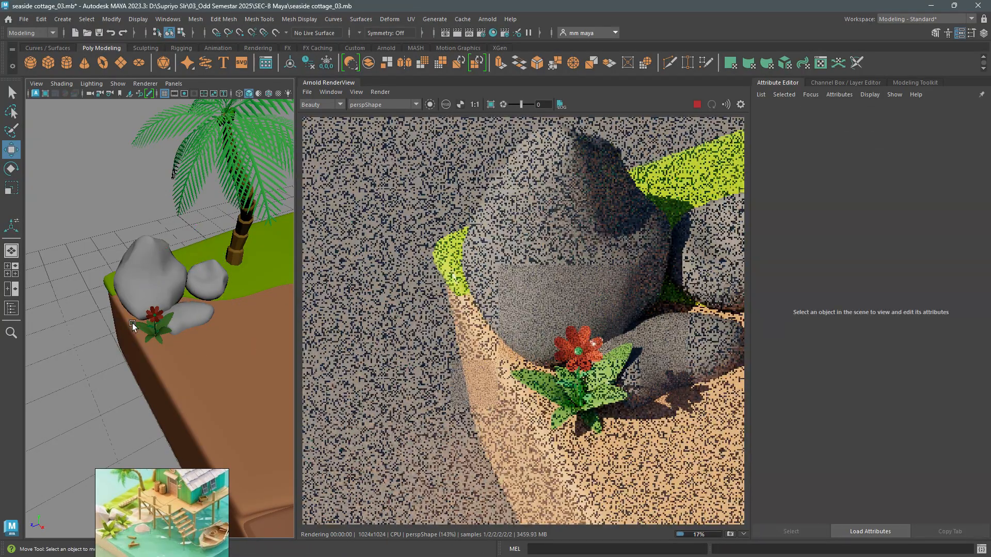
- Duplicate the whole coloured flower group, place the copy beside the smaller rocks near the palm, and rotate it
left_click(147, 320)
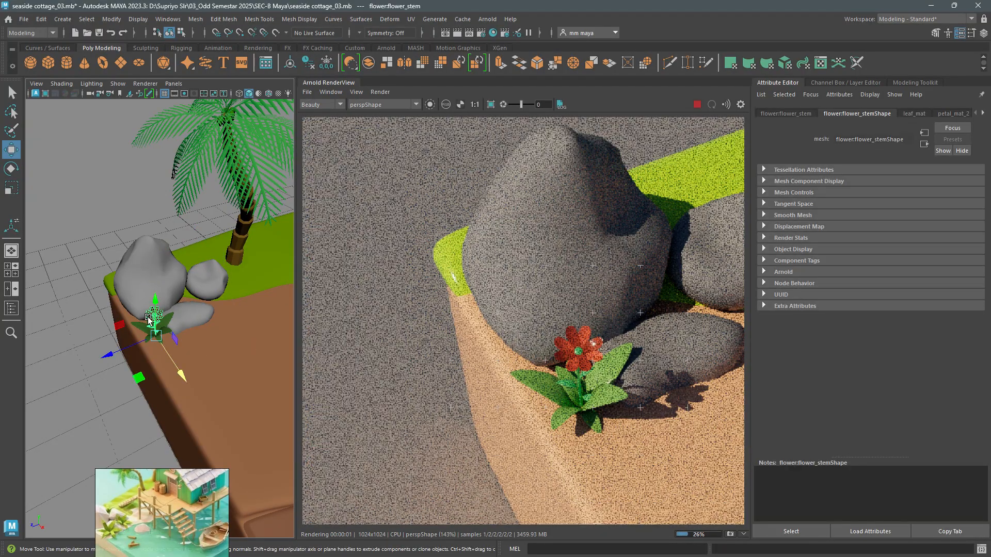
key("Up")
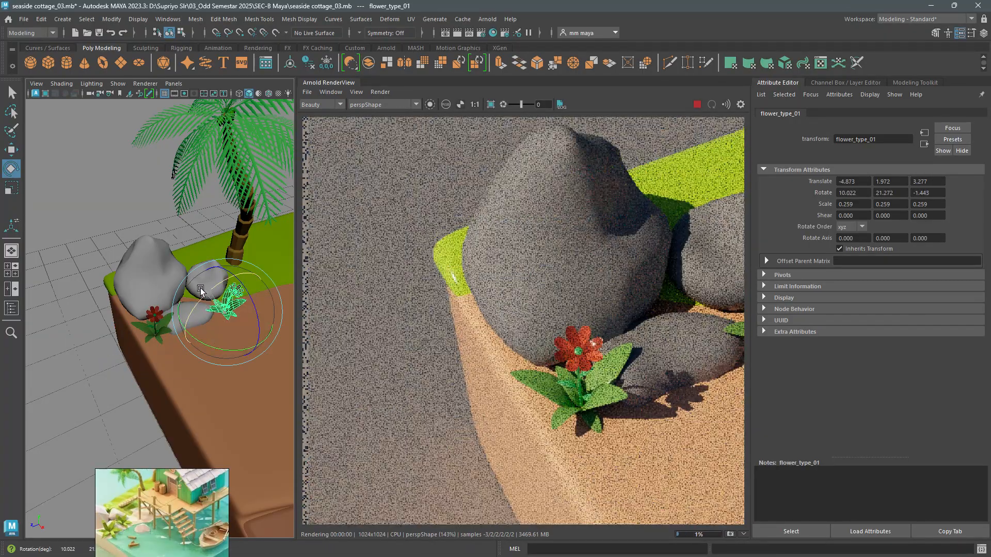
left_click_drag(200, 287, 208, 290)
key("w")
key("f")
left_click_drag(202, 329, 201, 293, "alt")
mouse_move(198, 347)
left_mouse_down("alt")
mouse_move(171, 350)
mouse_move(181, 358)
left_mouse_up("alt")
- Duplicate the copied flower's stem, scale it to 0.749, and rotate it into a differently angled second bloom
left_click(170, 306)
left_click_drag(182, 314, 222, 317, "alt")
key("ctrl+d")
key("r")
left_click_drag(163, 355, 134, 349)
key("e")
left_click_drag(190, 382, 127, 390)
key("w")
key("e")
mouse_move(166, 351)
left_mouse_down()
mouse_move(170, 366)
mouse_move(155, 363)
mouse_move(177, 365)
left_mouse_up()
key("w")
- Duplicate the two-bloom flower group, place it on the grass behind the rocks, and scale it to 0.230
scroll(155, 362, "down", 5)
scroll(177, 365, "down", 2)
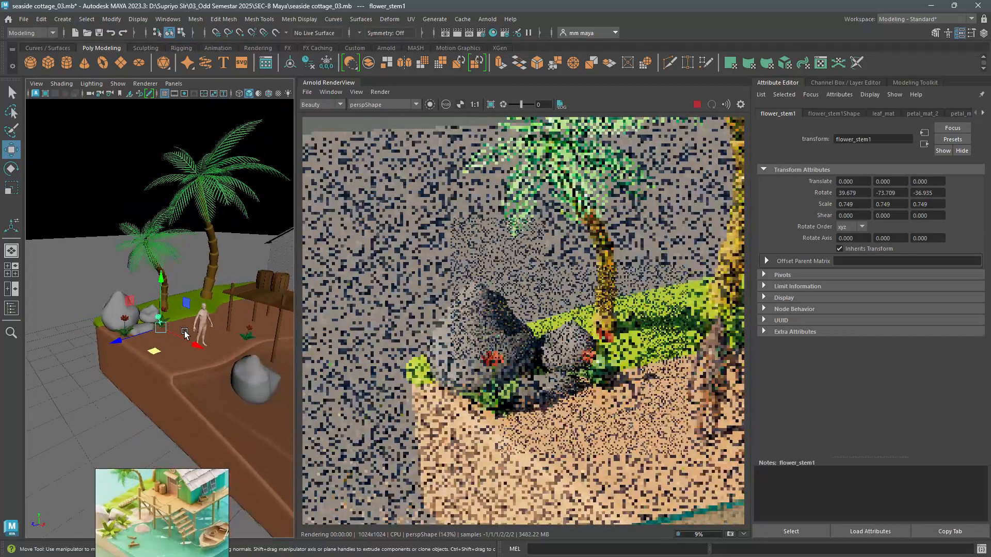
scroll(520, 349, "down", 4)
scroll(185, 351, "up", 3)
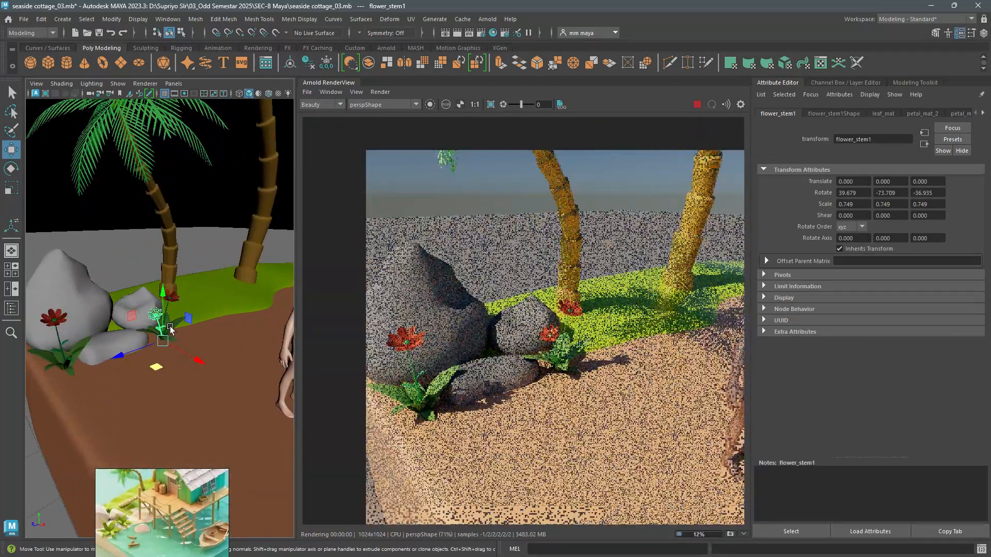
key("ctrl+d")
scroll(167, 397, "down", 4)
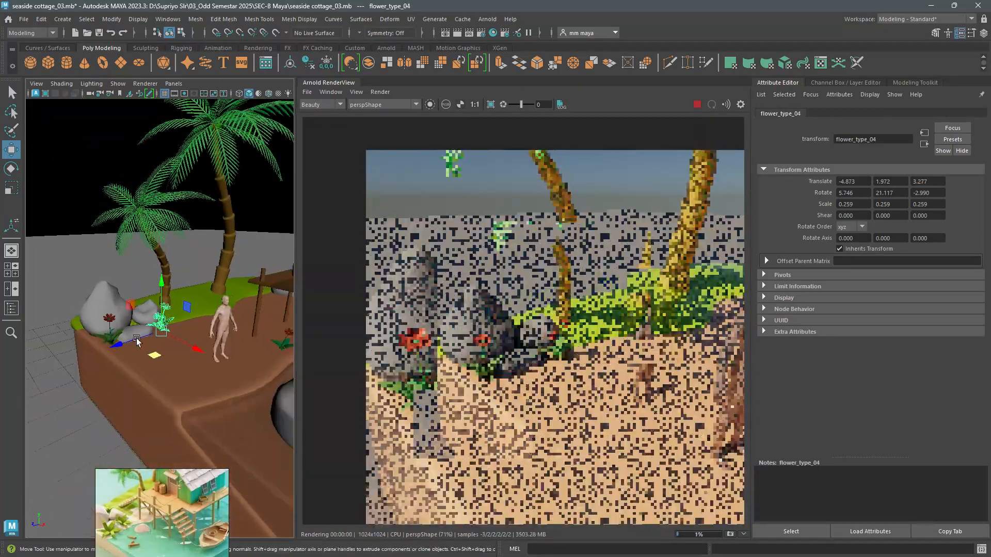
left_click_drag(155, 343, 159, 365, "alt")
key("f")
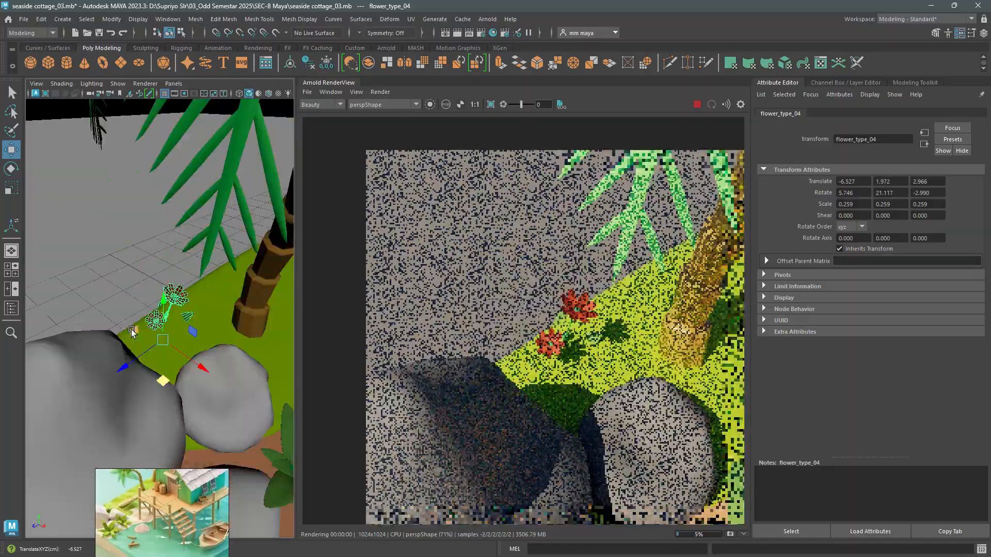
left_click_drag(130, 335, 211, 312, "alt")
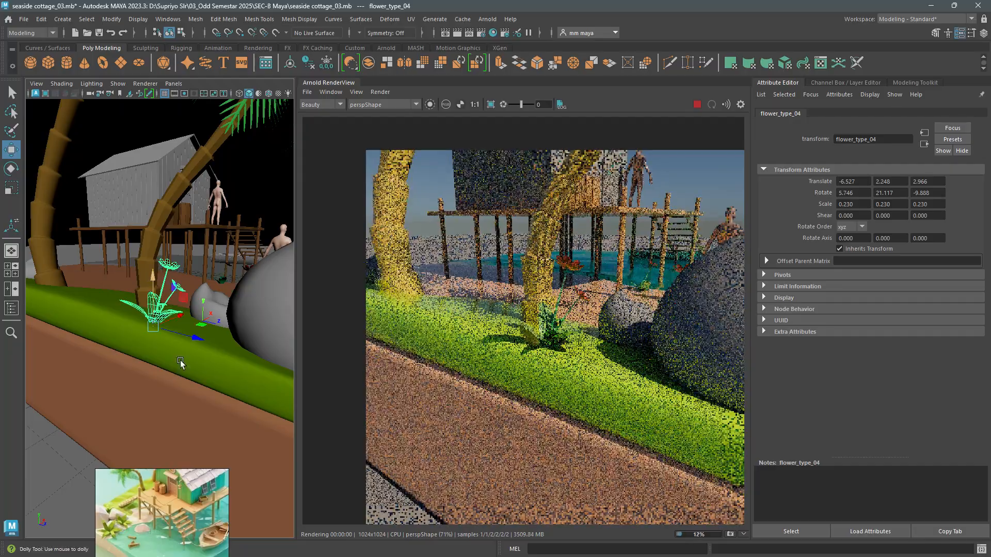
- Duplicate the flower behind the rocks, lower the copy at the grass edge near the deck, and rotate it
scroll(181, 363, "down", 5)
left_click_drag(163, 282, 80, 293, "alt")
scroll(159, 339, "down", 3)
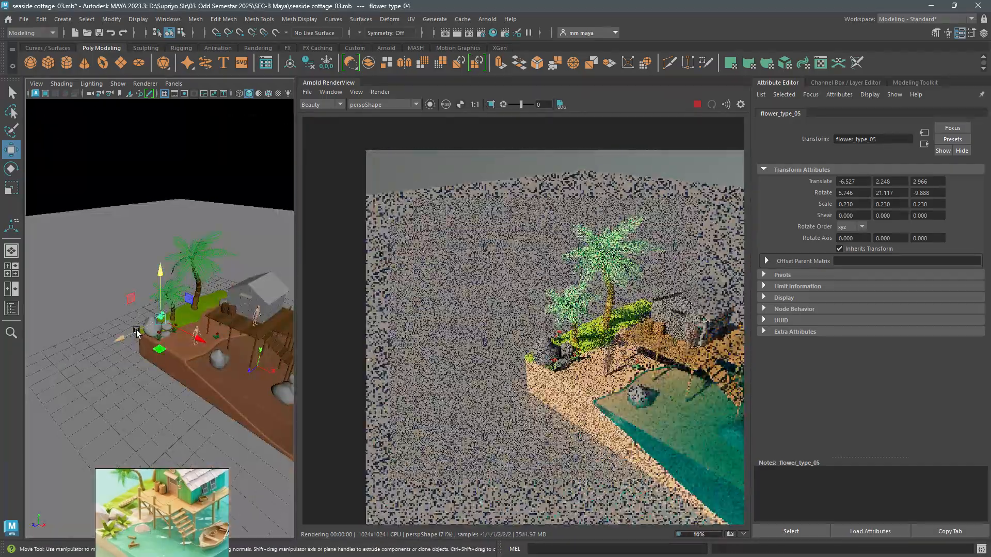
left_click_drag(203, 352, 202, 353)
key("f")
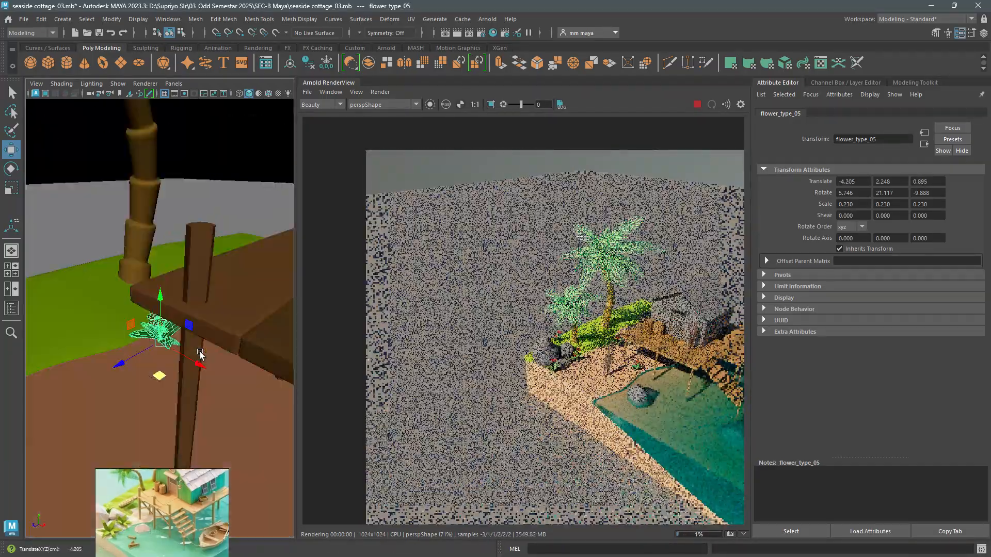
left_click_drag(108, 351, 154, 319, "alt")
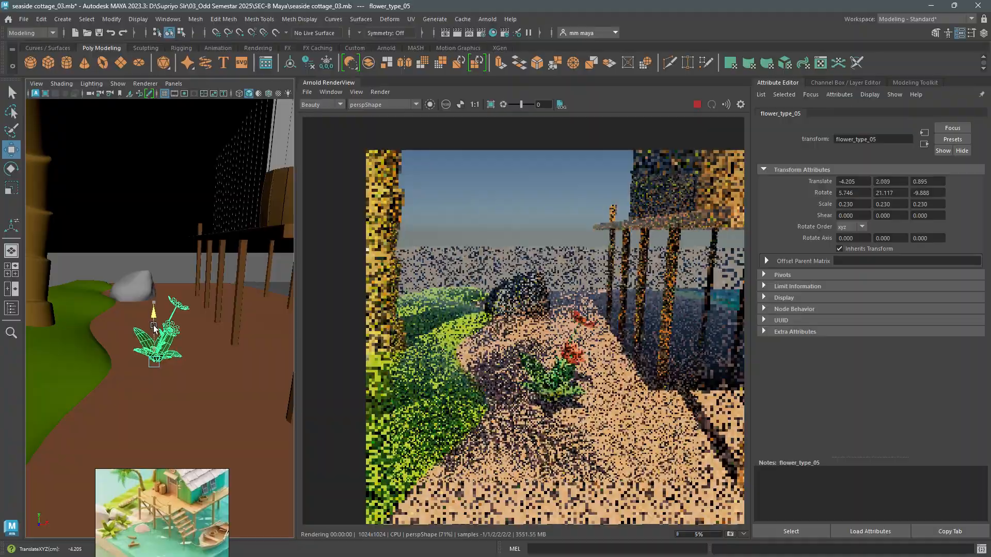
left_click_drag(185, 364, 133, 391)
key("e")
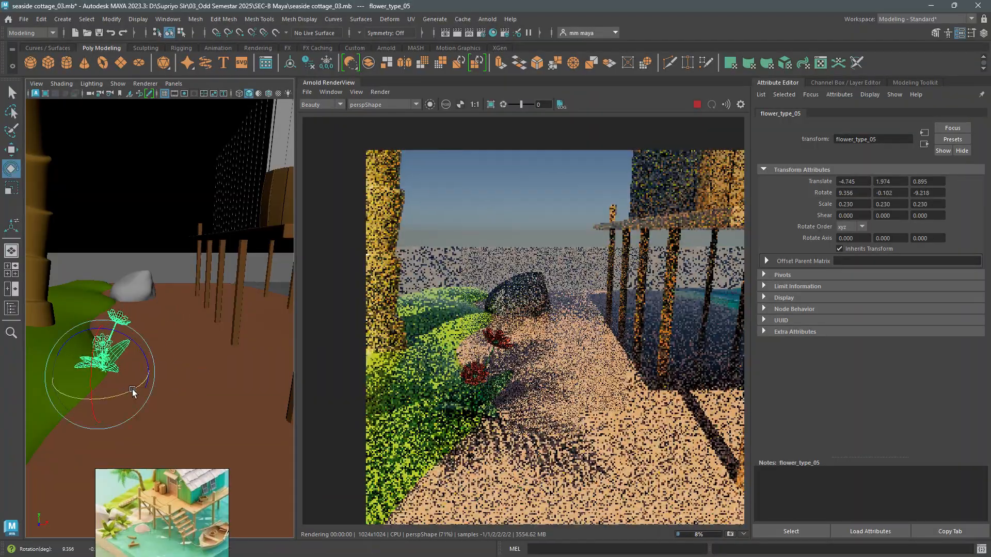
key("w")
- Save the scene with the placed flowers
scroll(154, 372, "down", 6)
left_click_drag(186, 336, 193, 383, "alt")
scroll(158, 335, "down", 5)
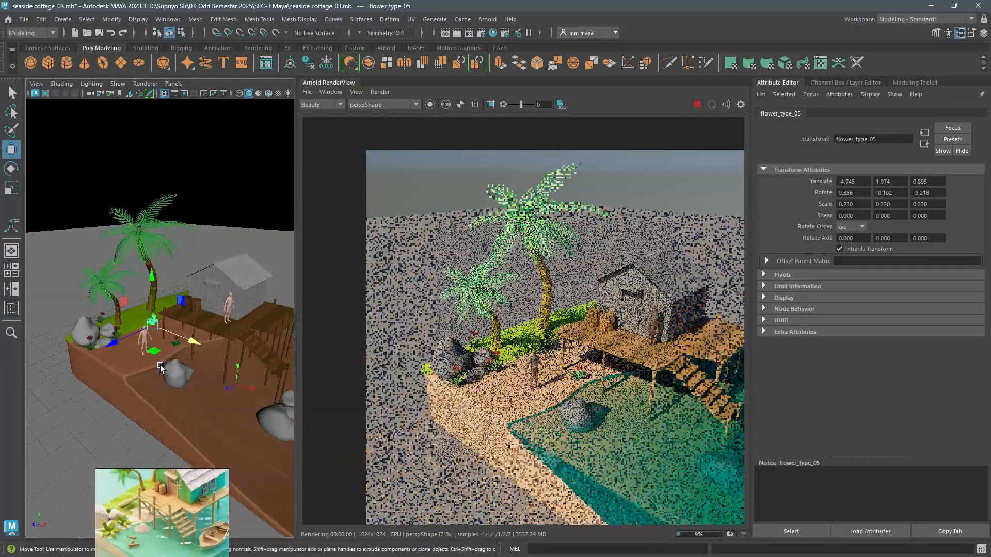
scroll(194, 349, "up", 4)
key("ctrl+s")
scroll(554, 326, "down", 3)
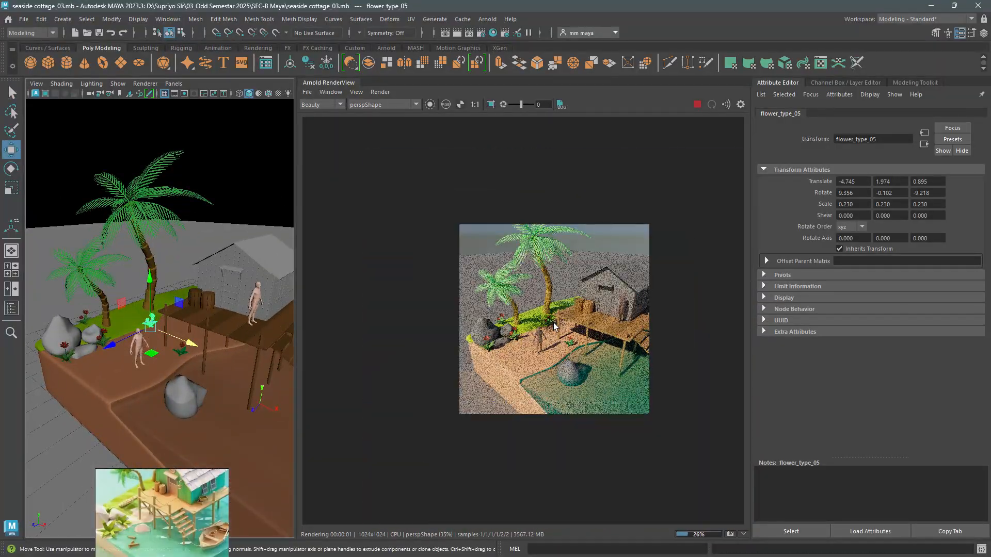
left_click_drag(164, 339, 142, 385, "alt")
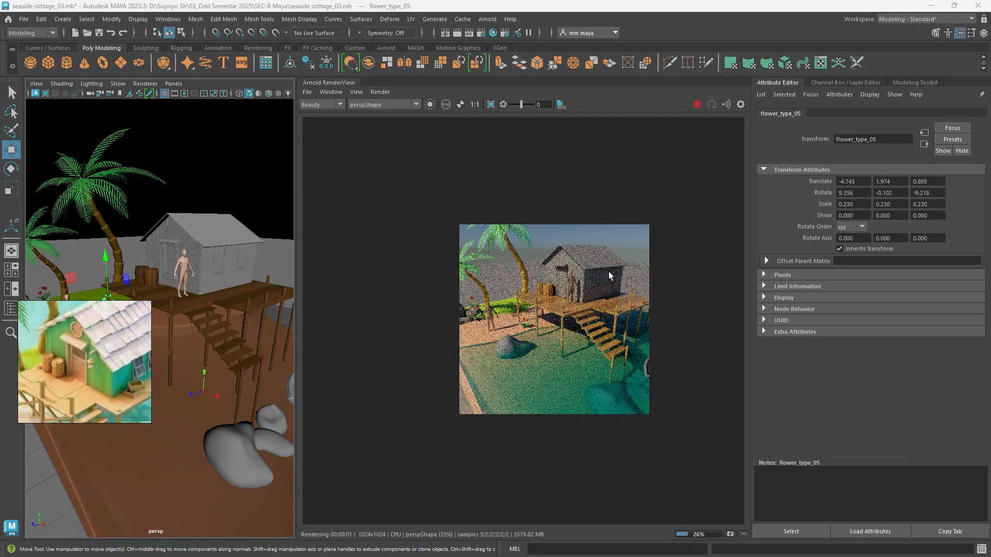
- Assign the existing wood_01 material to the cottage's window frames, door frame and door canopy
right_click_drag(182, 265, 200, 285, "alt")
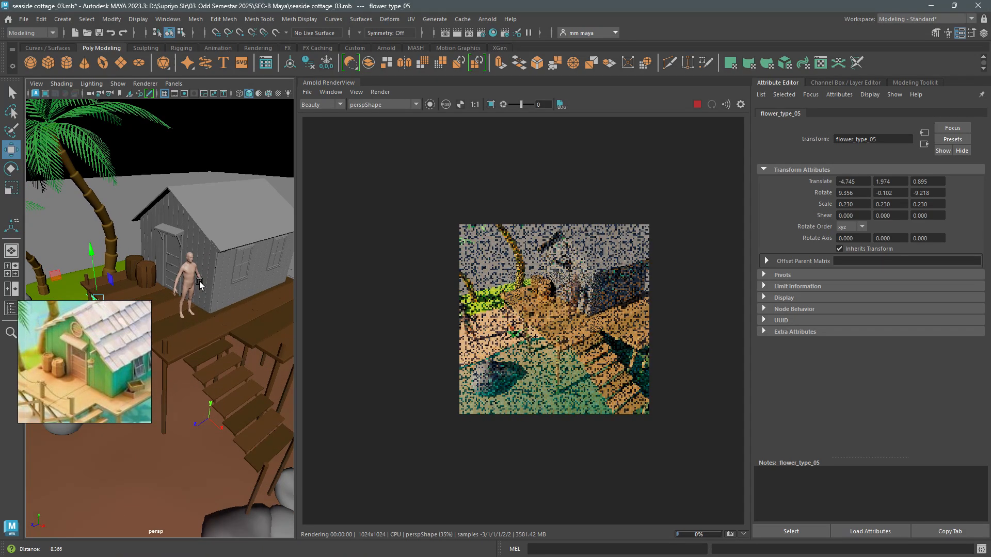
left_click(208, 219)
left_click_drag(216, 263, 213, 279, "alt")
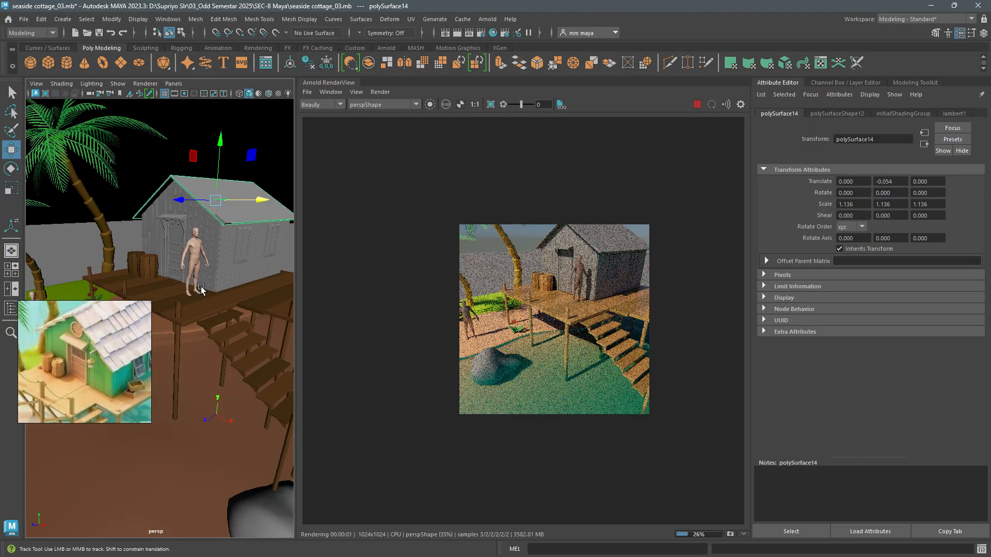
middle_click_drag(200, 286, 181, 303, "alt")
right_click_drag(195, 277, 241, 265, "alt")
middle_click_drag(240, 266, 222, 283, "alt")
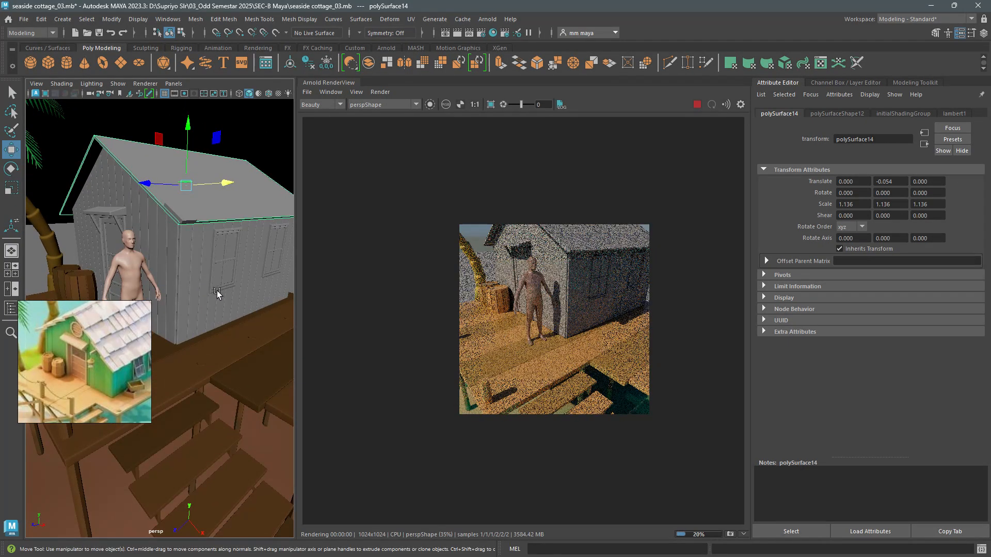
key("q")
left_click(223, 279)
left_click(272, 256)
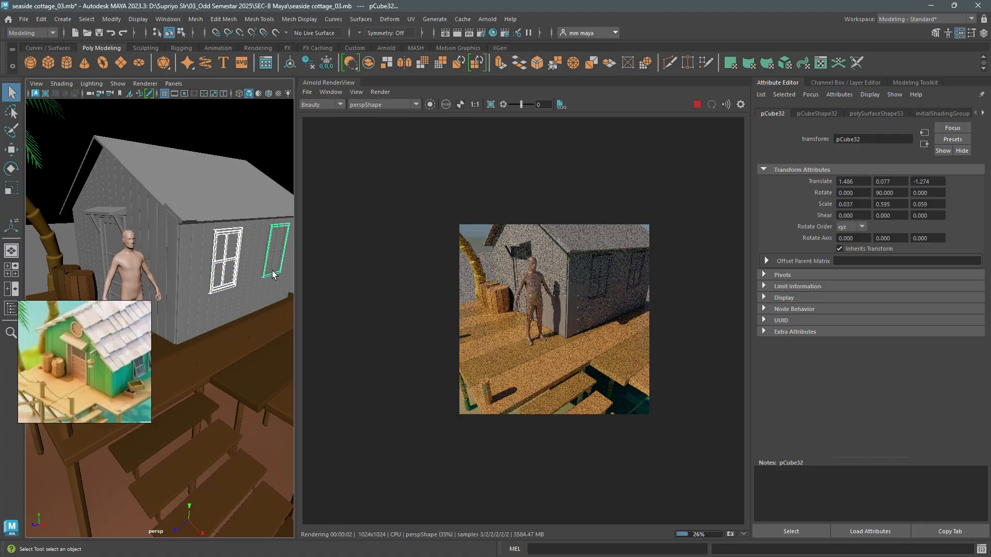
left_click_drag(273, 255, 189, 265, "alt")
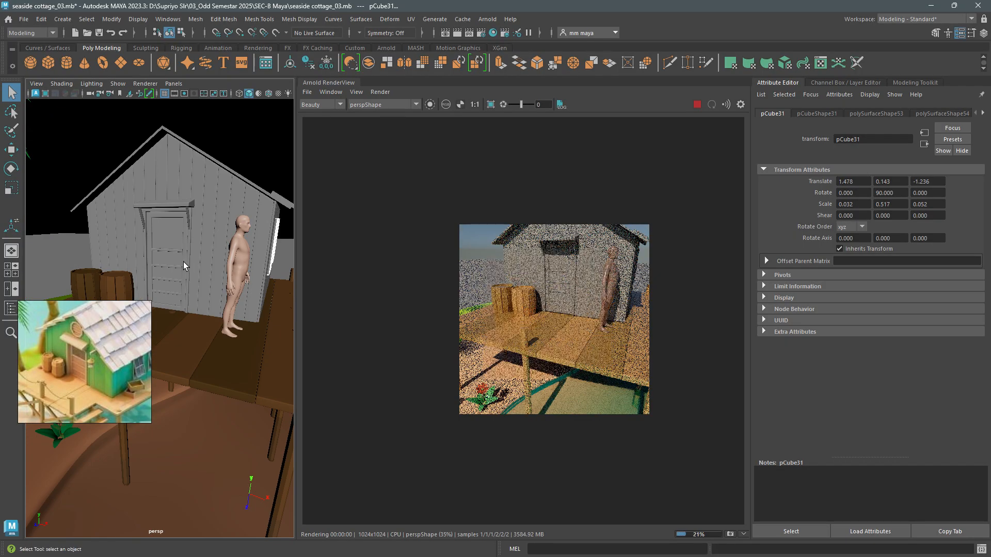
left_click(183, 261)
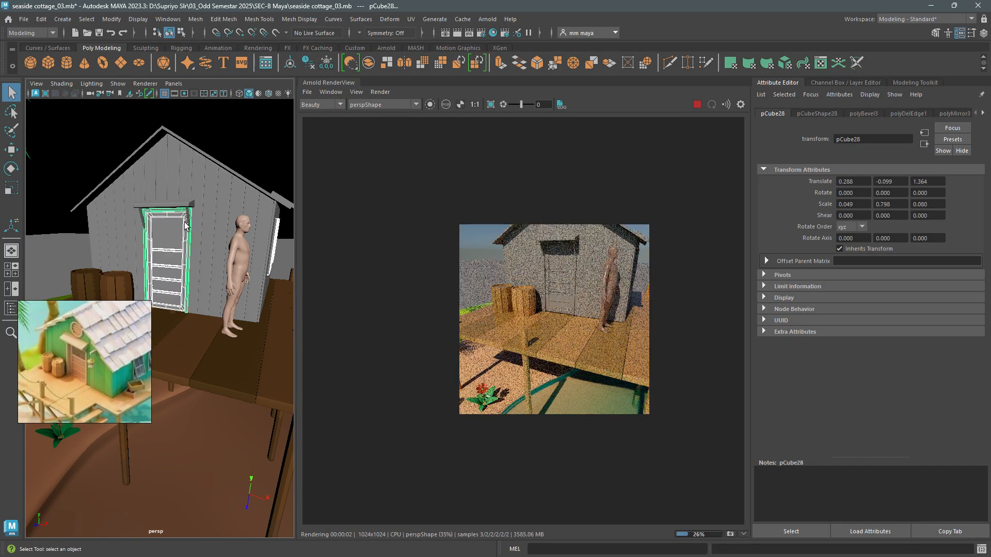
right_click_drag(186, 209, 187, 292)
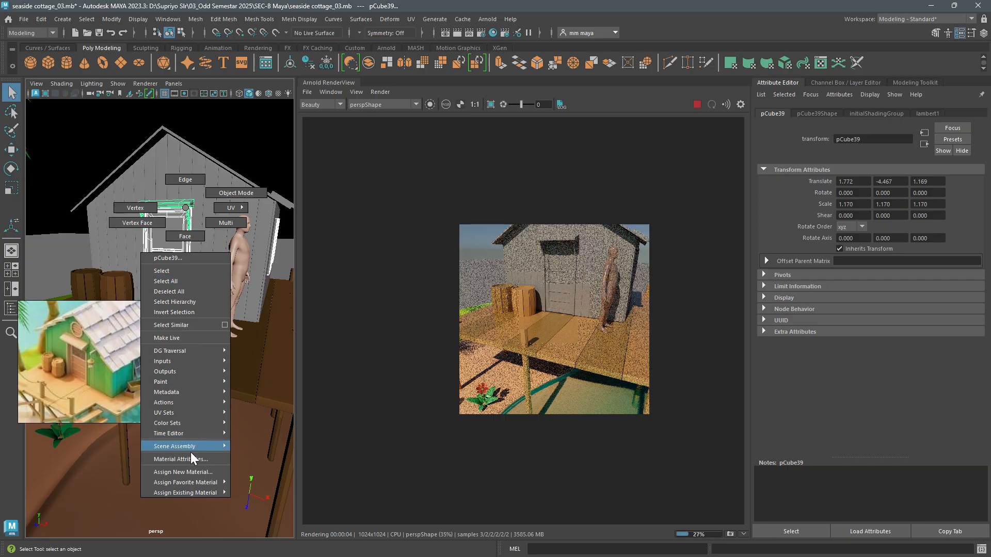
mouse_move(205, 494)
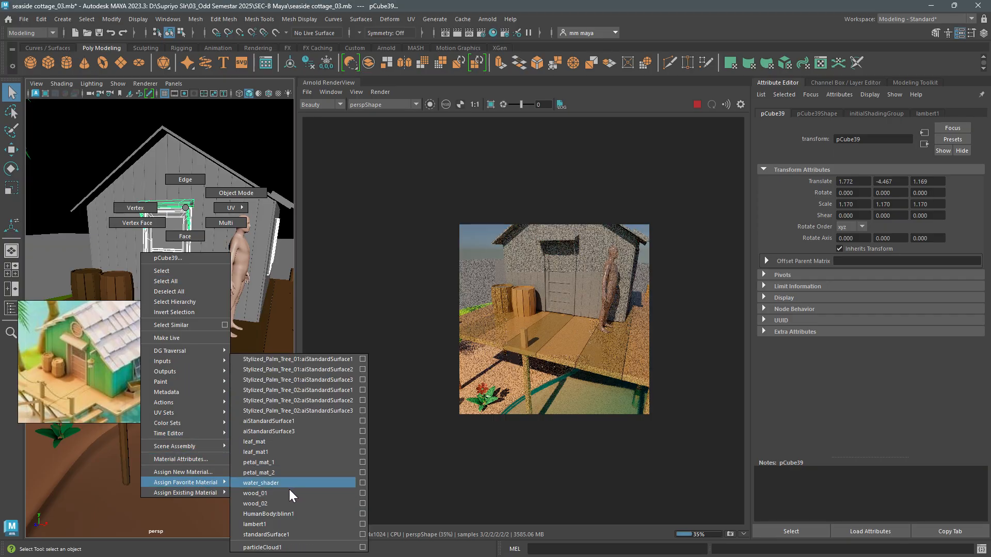
right_click_drag(289, 490, 288, 496)
- Assign an existing wood material to the lower panel of the cottage door
left_click_drag(237, 361, 142, 315, "alt")
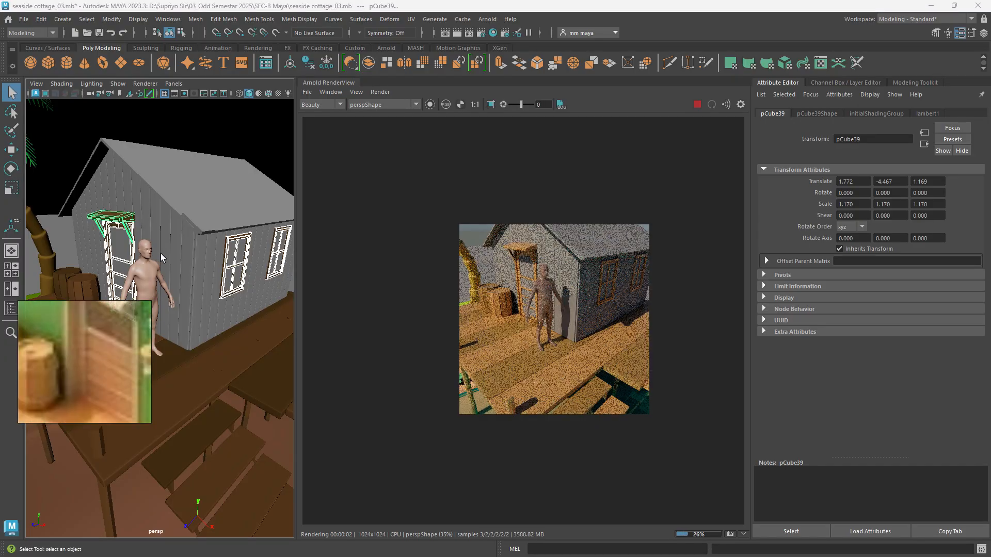
left_click_drag(159, 253, 202, 221, "alt")
left_click(187, 220)
right_click_drag(188, 221, 193, 442)
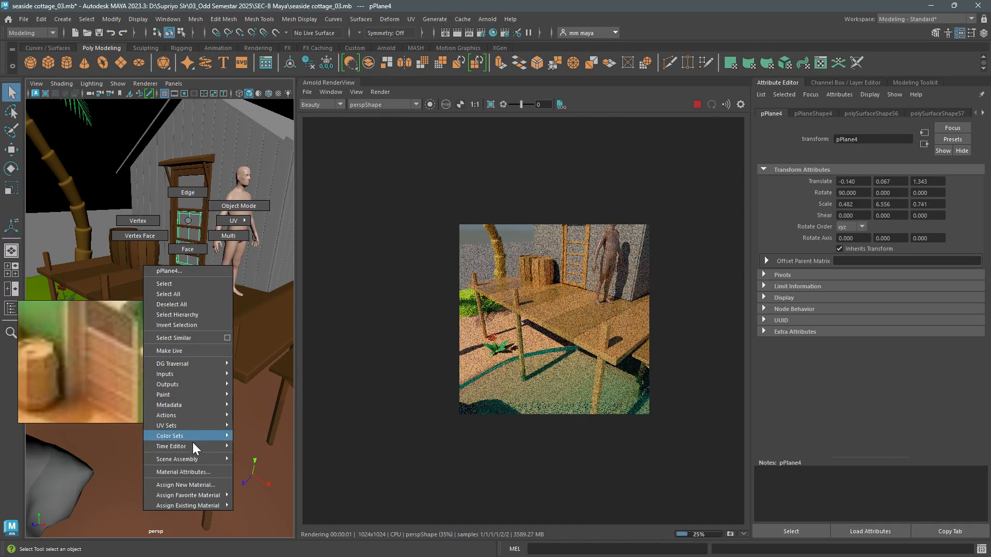
right_click_drag(180, 515, 273, 501)
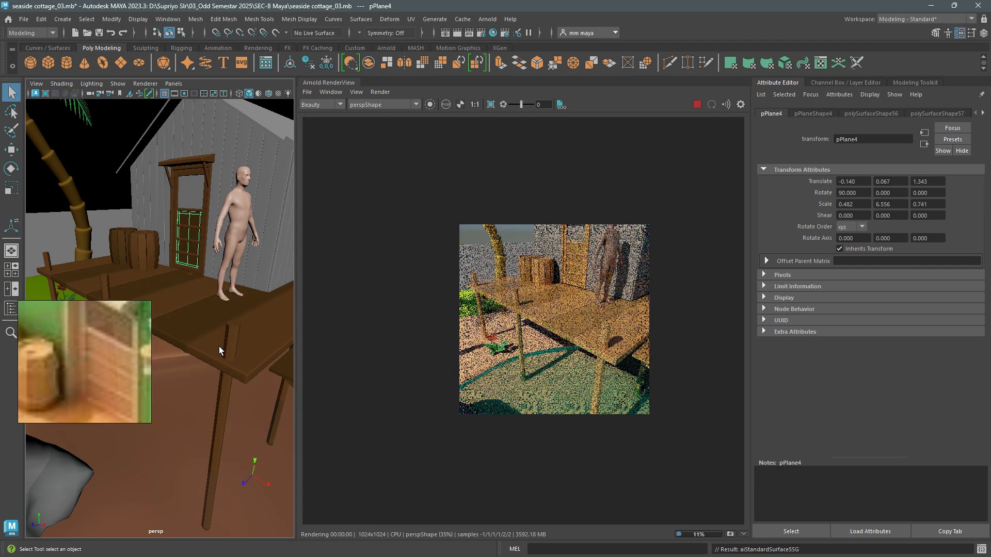
- Assign a new aiStandardSurface material to the upper door pane and both side window panes
middle_click_drag(158, 227, 147, 243, "alt")
left_click(168, 224)
left_click_drag(243, 225, 236, 255, "alt")
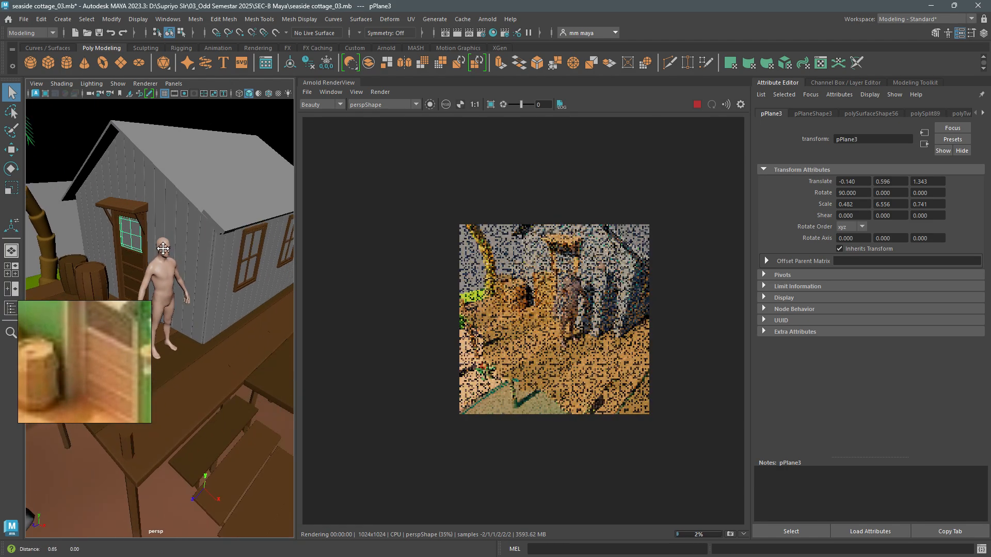
middle_click_drag(237, 255, 207, 252, "alt")
left_click(224, 243)
left_click_drag(224, 242, 219, 230, "alt")
left_click(219, 231, "shift")
right_click(219, 230)
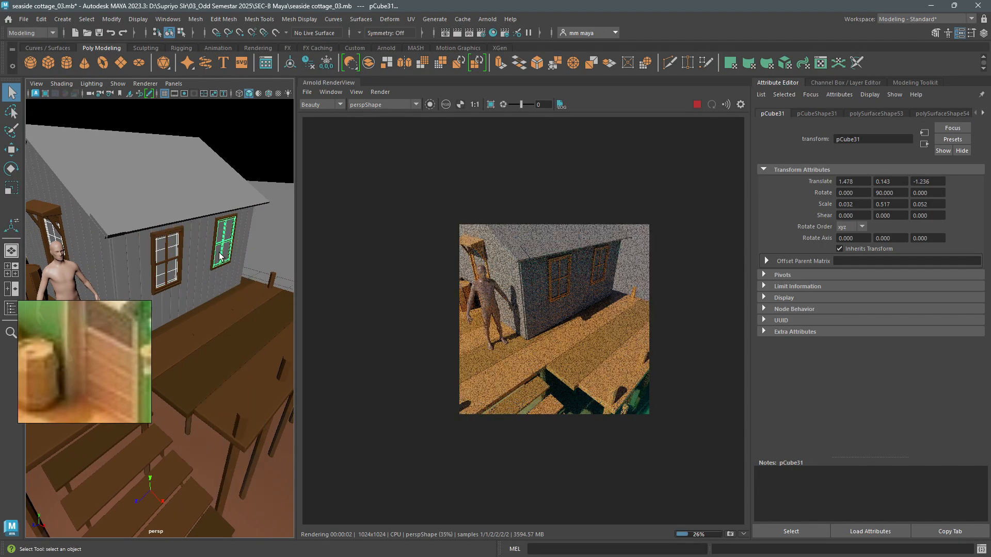
middle_click_drag(221, 259, 167, 282, "alt")
right_click_drag(167, 282, 188, 265, "alt")
key("ctrl+z")
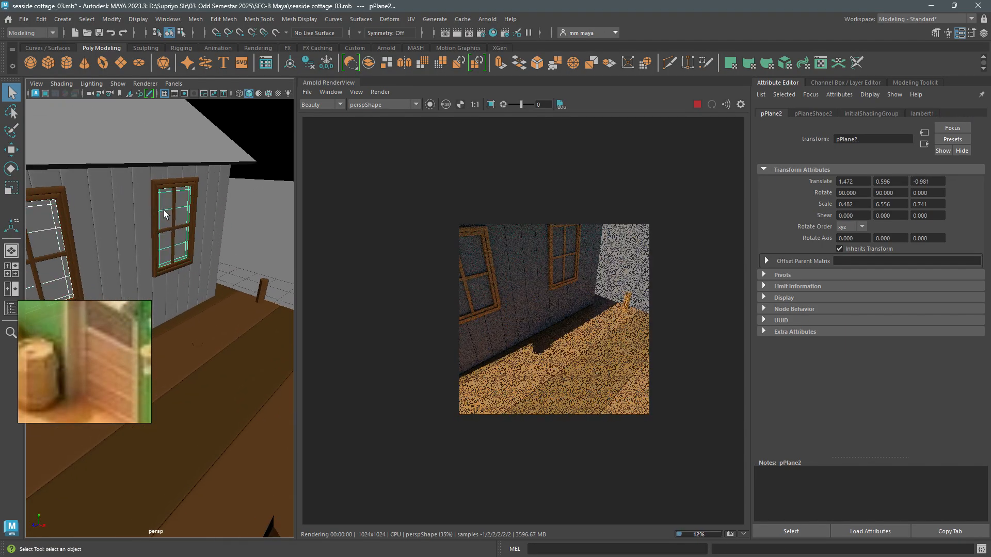
right_click(164, 212)
left_click(173, 474)
left_click(357, 278)
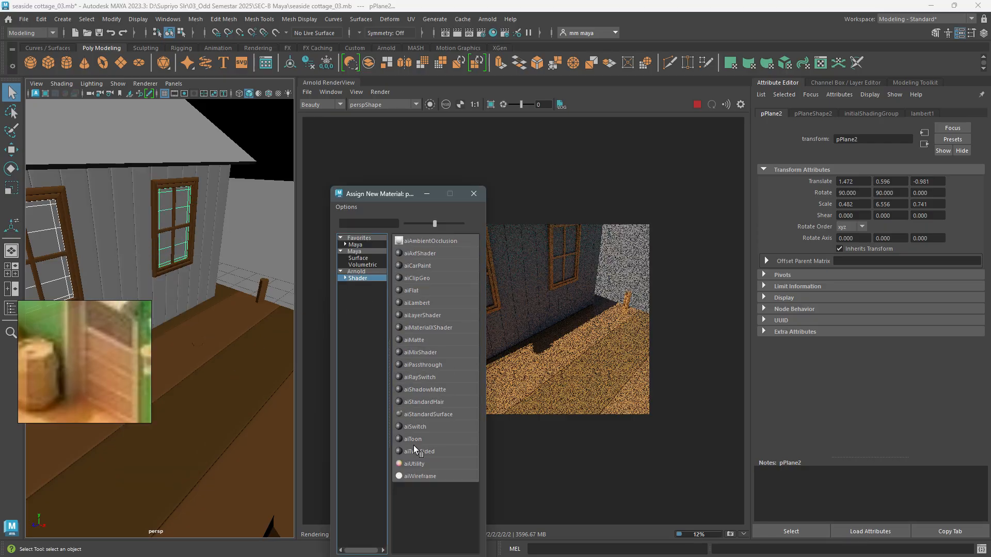
left_click(420, 415)
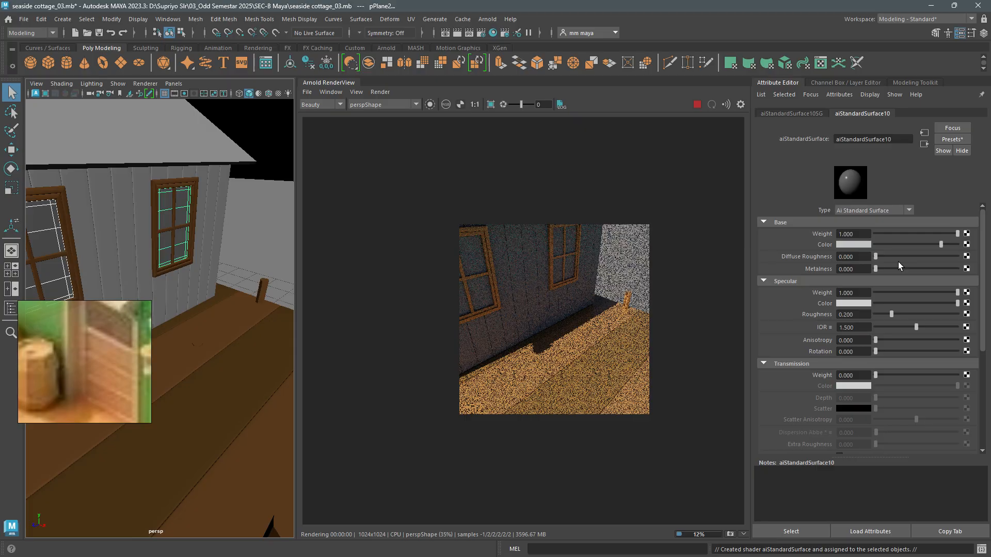
- Set the base colour of the new pane material to a light cyan blue
left_click(853, 246)
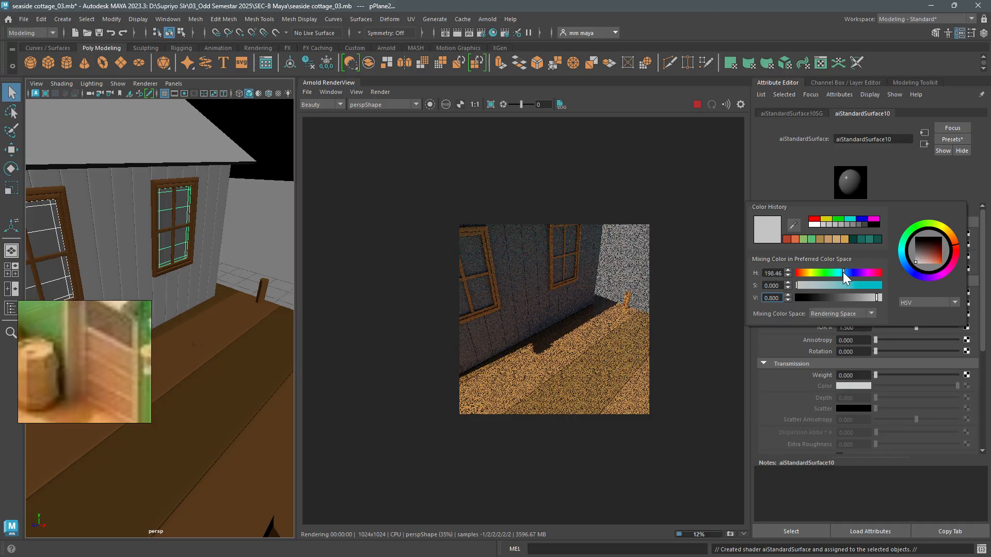
left_click(840, 285)
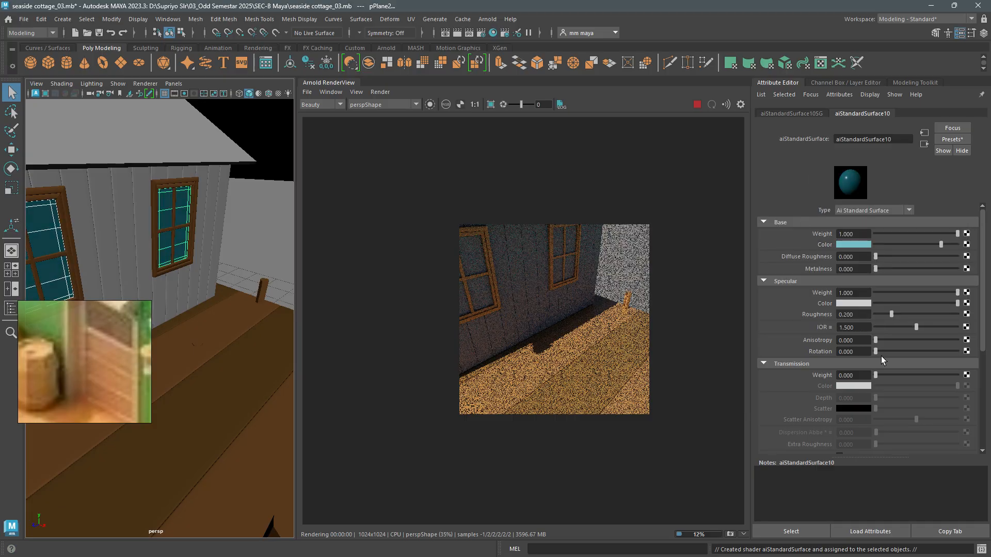
- Set the window pane material's transmission weight to about 0.69
left_click_drag(876, 375, 931, 373)
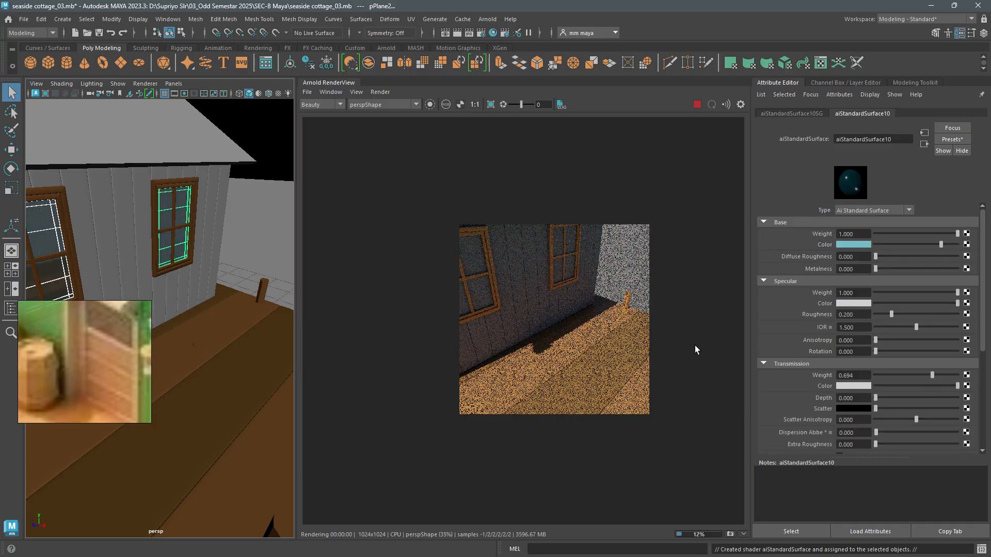
right_click_drag(209, 358, 178, 320, "alt")
left_click_drag(178, 320, 211, 317, "alt")
left_click_drag(210, 313, 217, 316, "alt")
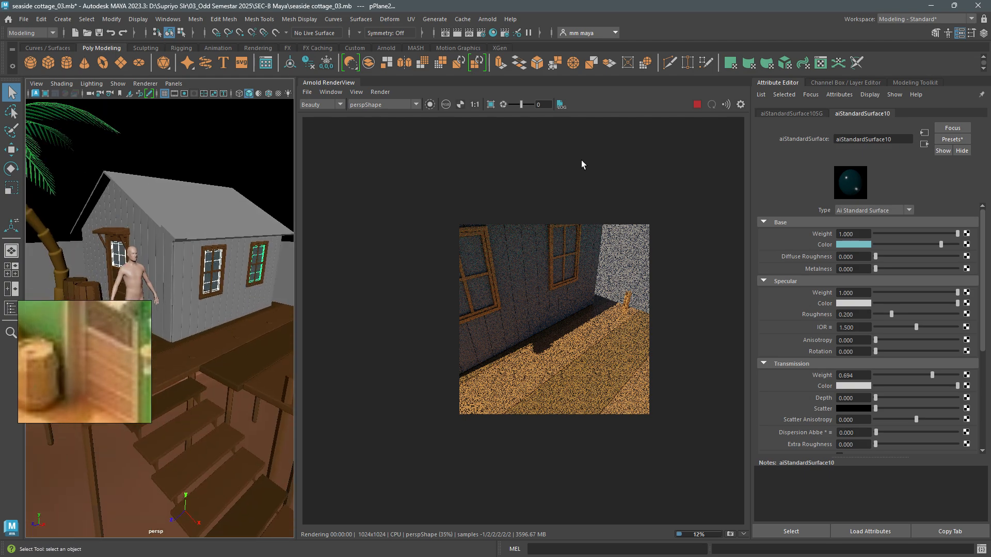
- Save the scene and preview the refreshed Arnold render through the Render_CAM camera
left_click(380, 93)
left_click(411, 167)
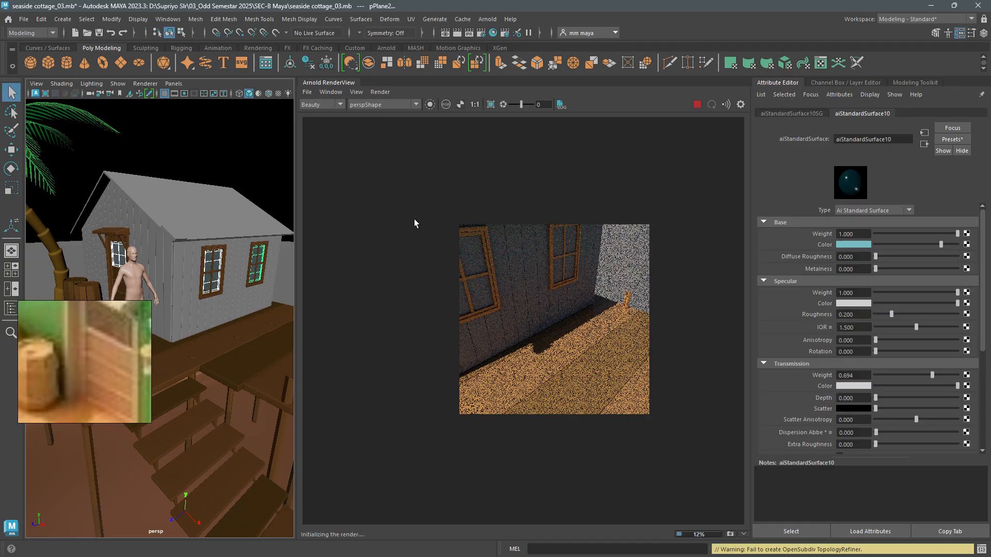
left_click(100, 30)
left_click(389, 106)
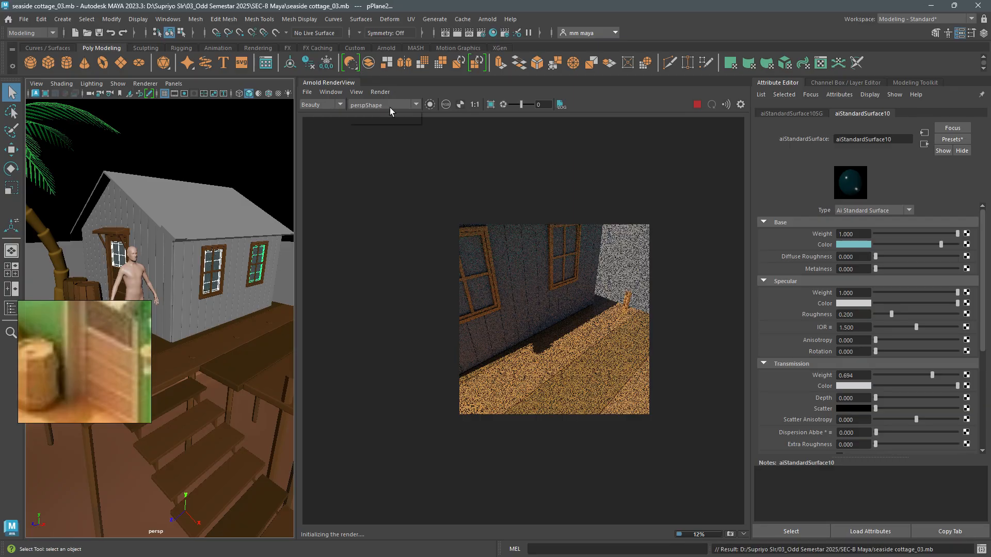
left_click(389, 119)
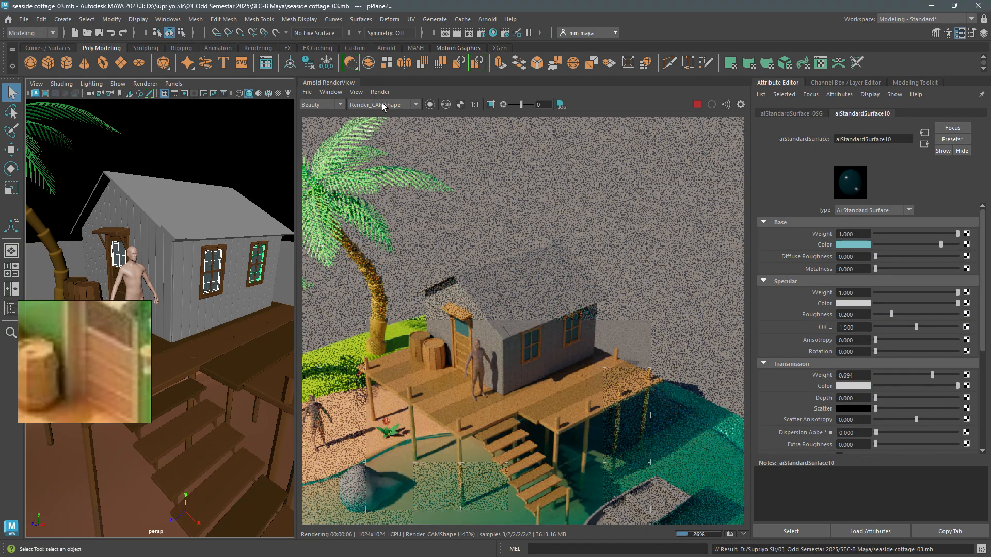
- Try a transmission weight of 0.962 on the pane material while viewing the door, and settle on 0.548
left_click_drag(214, 317, 232, 325, "alt")
scroll(232, 326, "up", 4)
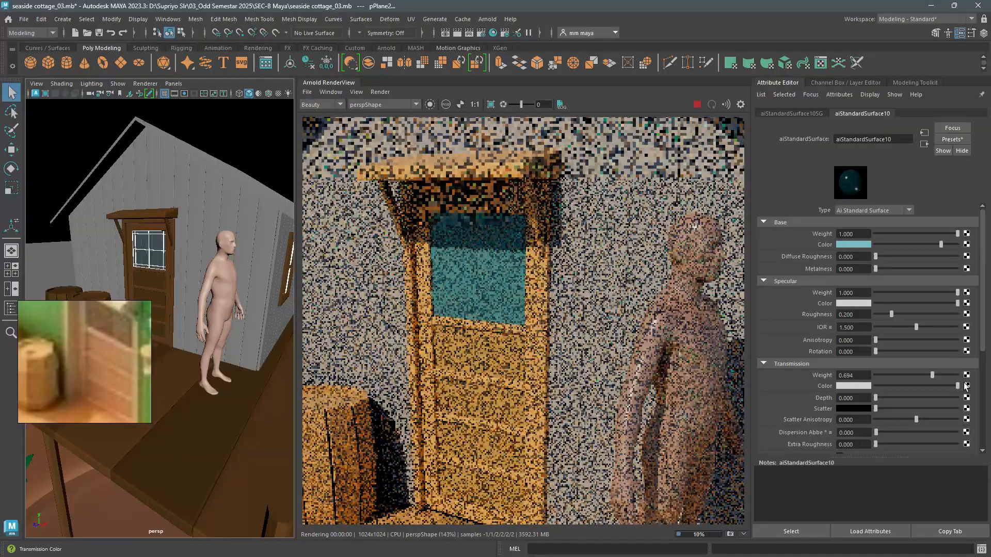
left_click_drag(947, 376, 952, 376)
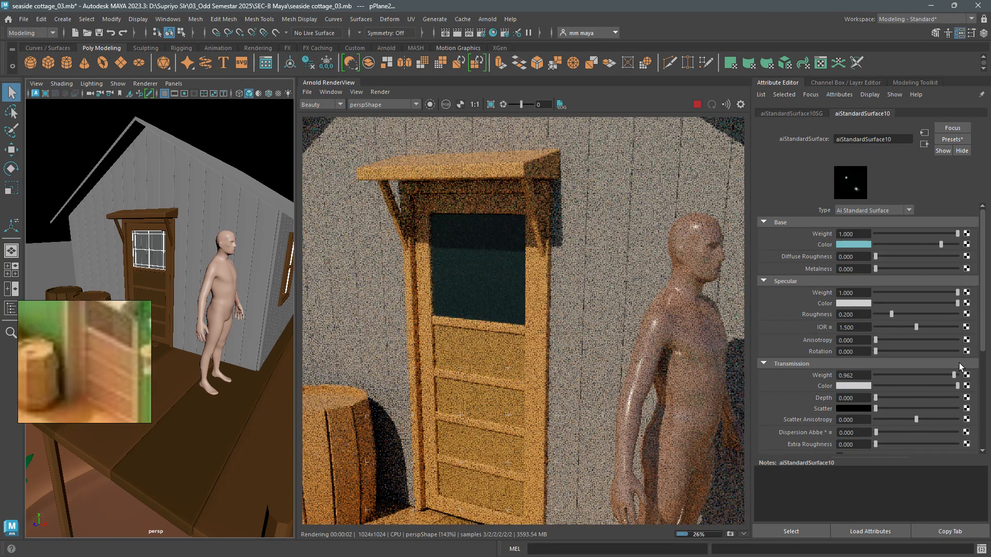
left_click_drag(932, 376, 918, 376)
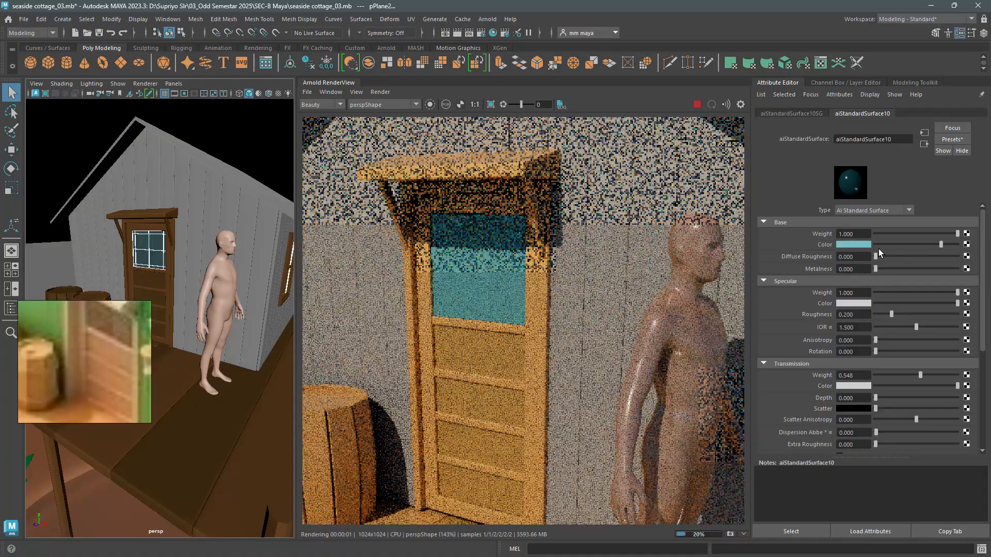
- Darken the pane material's base colour to a deeper teal and set its specular roughness to 0.05
left_click(859, 245)
left_click_drag(850, 275, 865, 298)
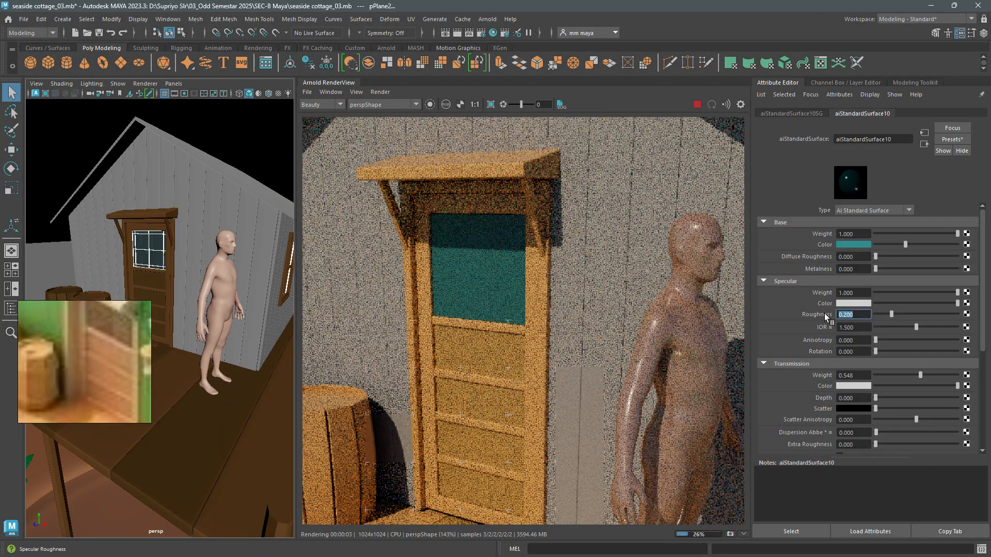
type("0.05")
key("Return")
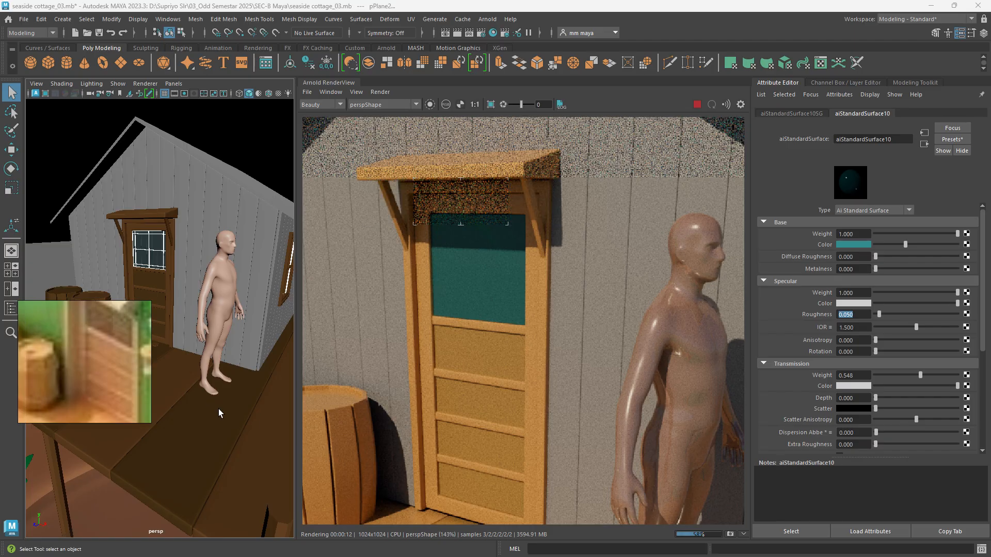
- Set the pane material's transmission weight to 0.675 and check the side windows in the render
left_click_drag(218, 409, 218, 410, "alt")
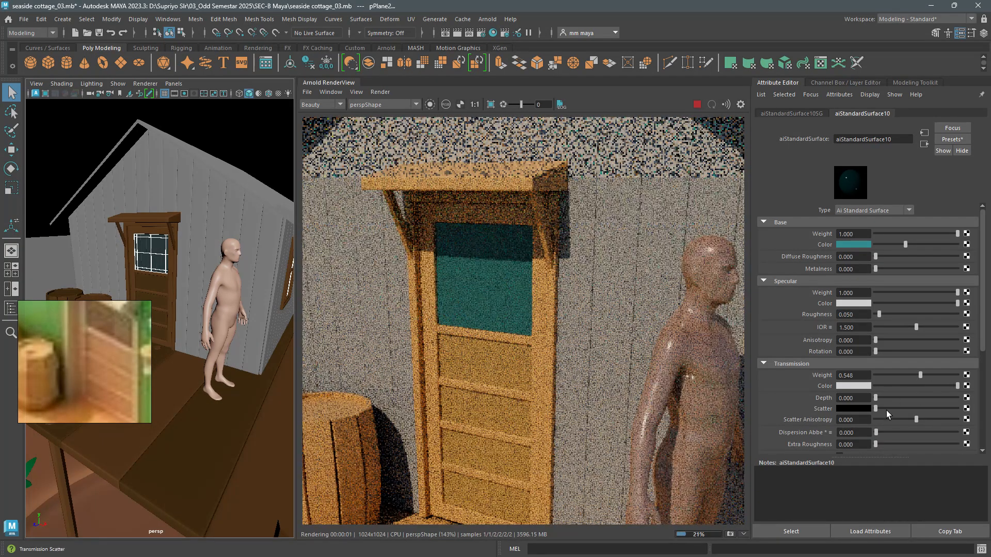
mouse_move(922, 373)
left_mouse_down()
mouse_move(946, 373)
mouse_move(918, 373)
mouse_move(929, 374)
left_mouse_up()
scroll(218, 296, "down", 5)
left_click_drag(218, 296, 187, 327, "alt")
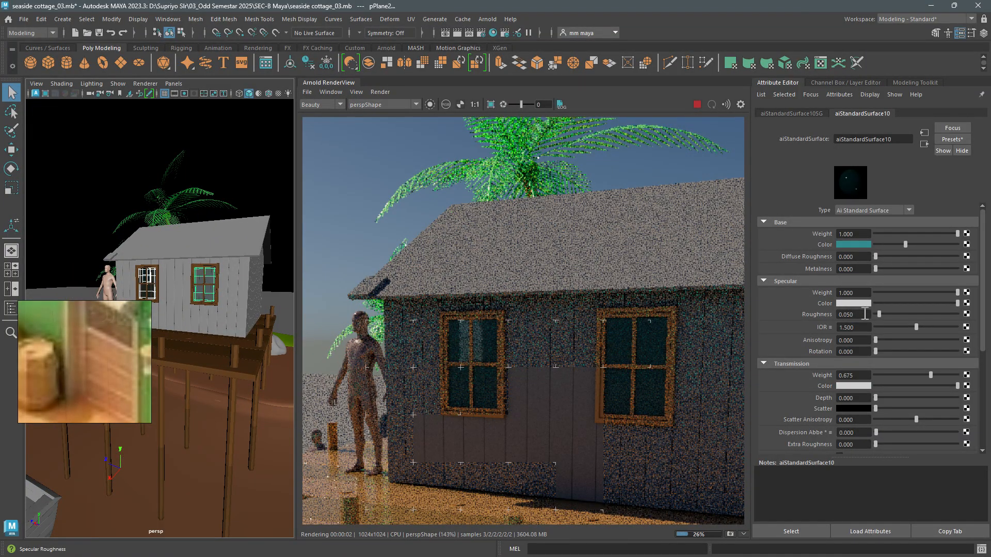
- Try specular roughness values of 0.03 and 0.2 on the pane material, set it to 0.02, and raise the transmission weight slightly
left_click(834, 313)
type(".0")
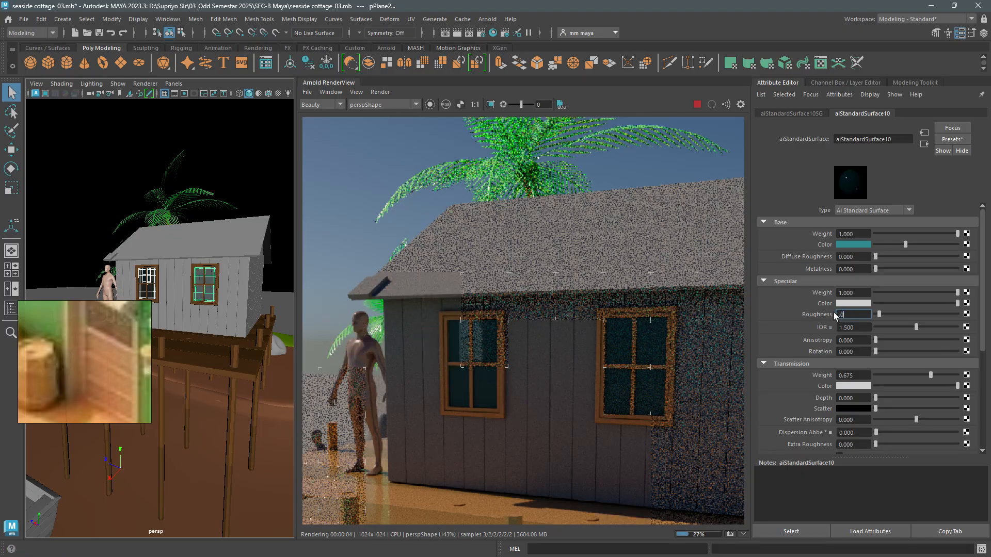
type("3")
key("Return")
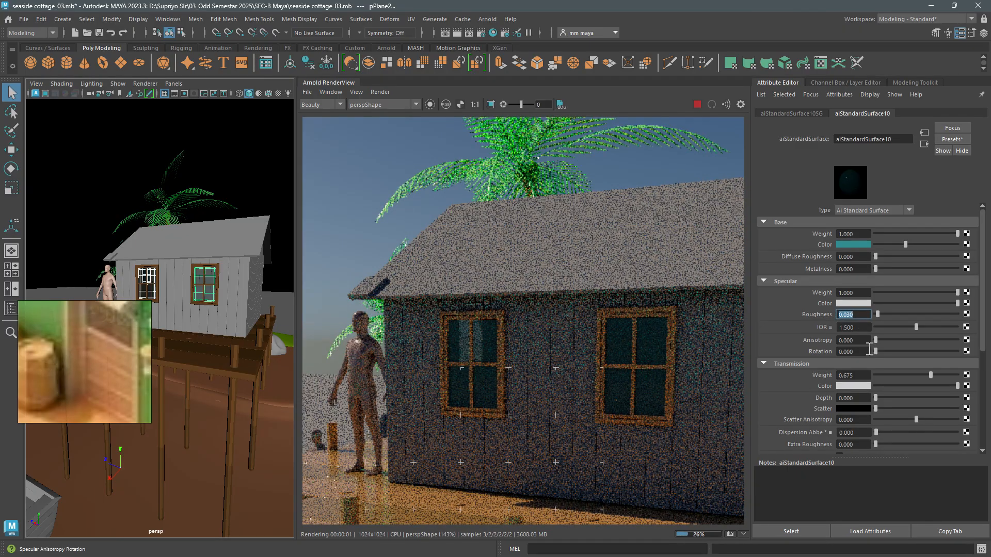
type(".2")
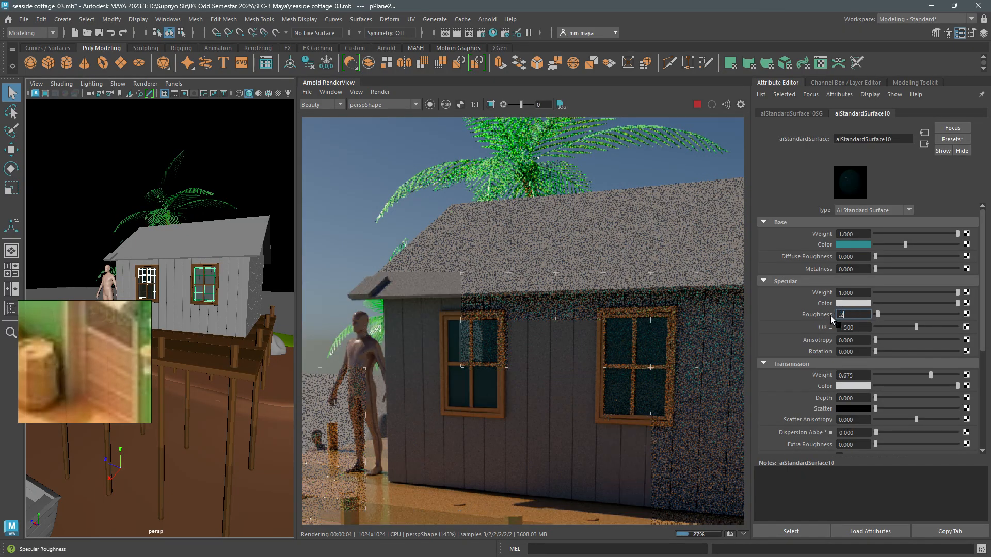
key("Return")
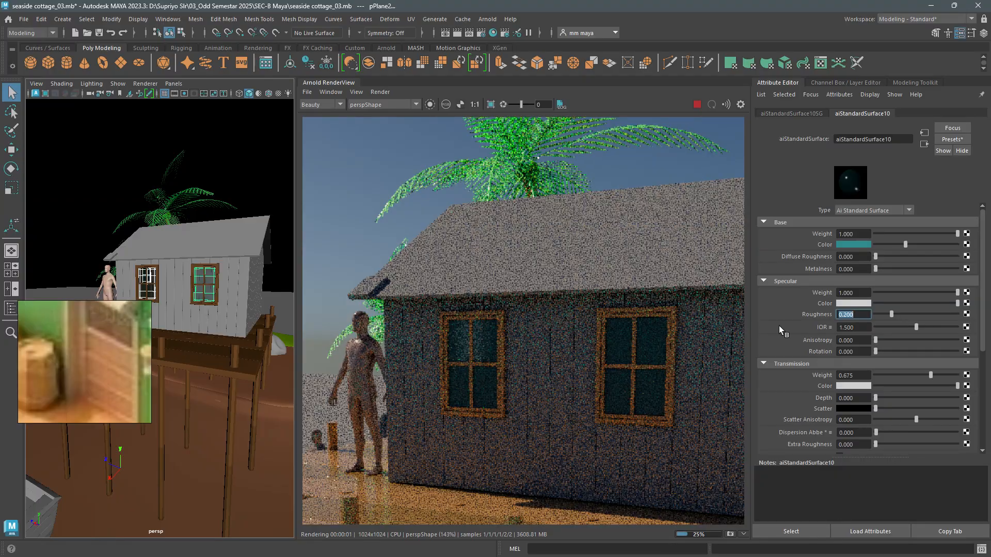
type(".02")
key("Return")
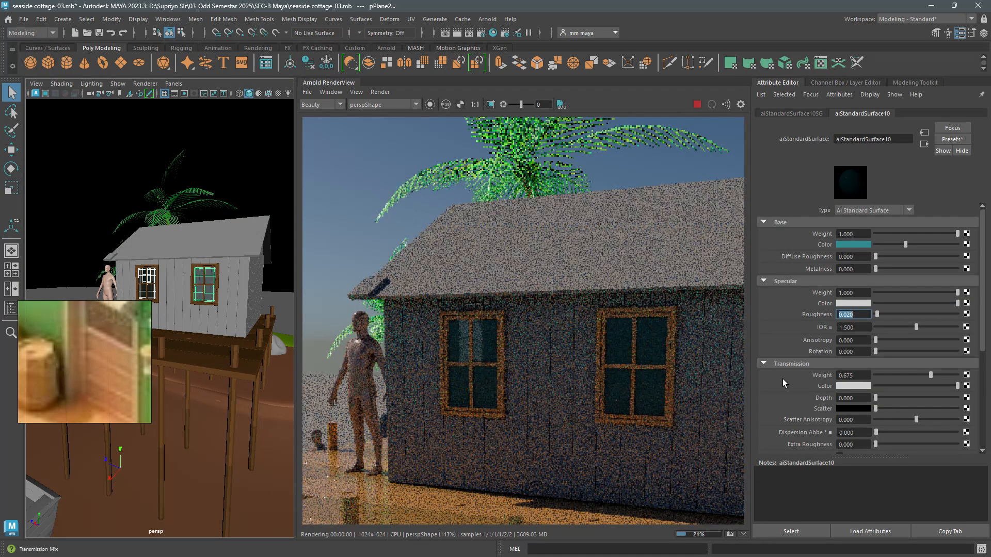
left_click_drag(930, 375, 940, 376)
- Rotate the sky dome light about the Y axis to about 40.8 degrees
left_click_drag(201, 356, 247, 362, "alt")
right_click_drag(247, 361, 214, 316, "alt")
left_click(223, 189)
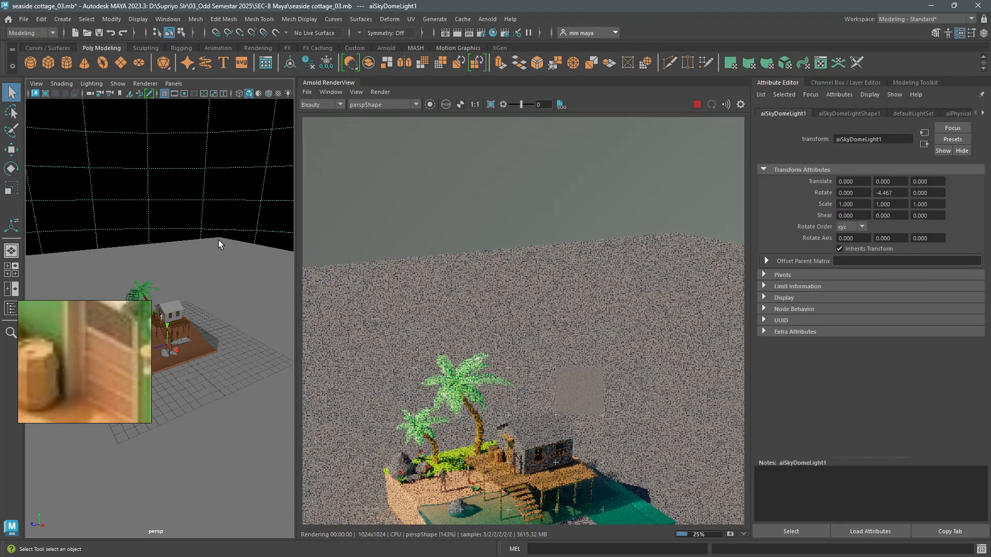
key("e")
left_click_drag(176, 375, 224, 371)
middle_click_drag(230, 369, 255, 313, "alt")
left_click_drag(255, 312, 178, 347, "alt")
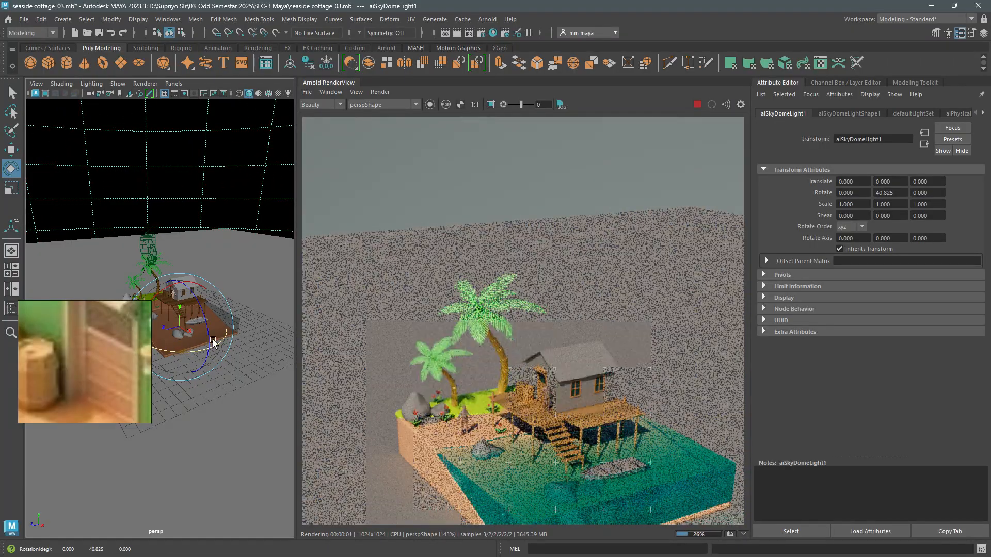
- Examine the rendered side windows and the base of the cottage wall and door against the deck
right_click_drag(235, 346, 250, 414, "alt")
middle_click_drag(251, 418, 228, 414, "alt")
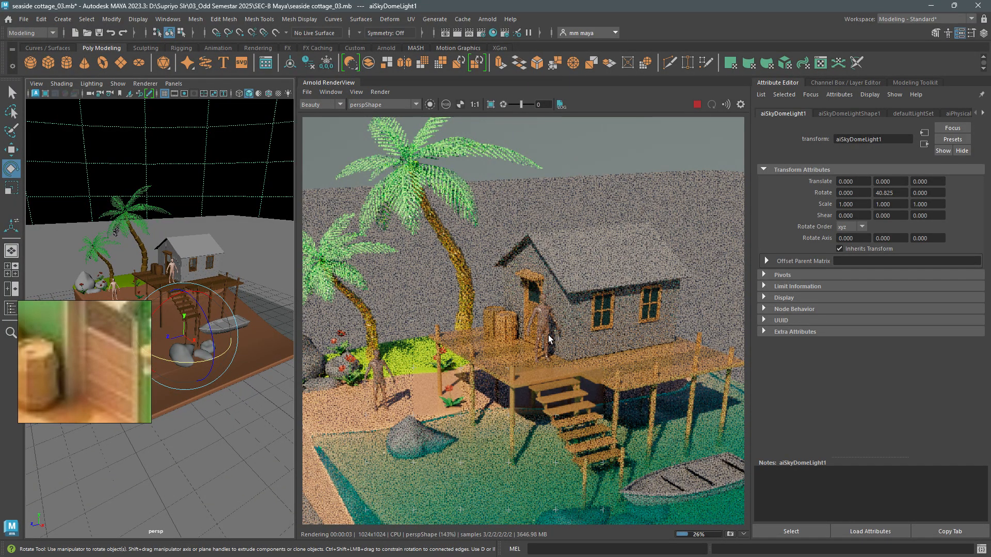
left_click(204, 272)
key("f")
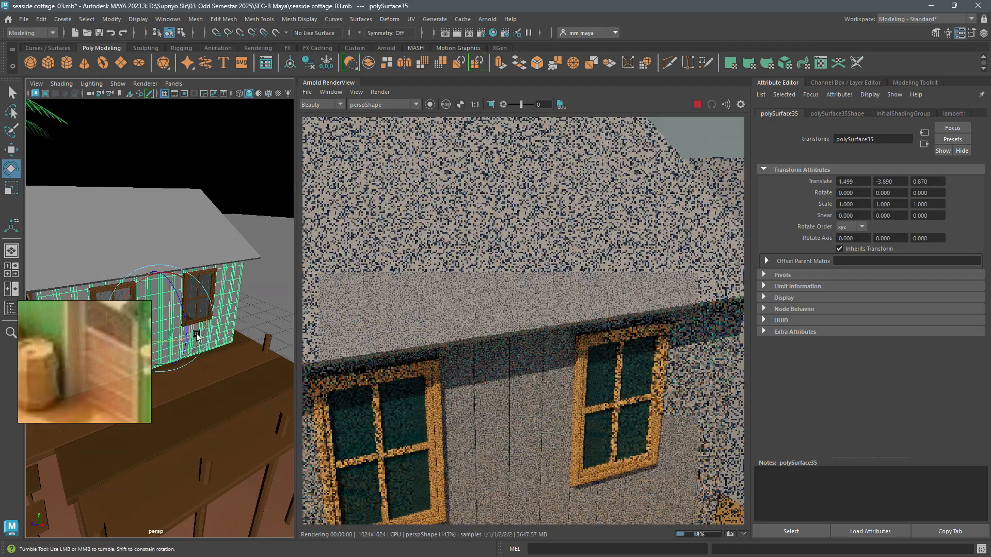
left_click_drag(196, 336, 206, 316, "alt")
middle_click_drag(205, 317, 305, 328, "alt")
right_click_drag(178, 330, 202, 358, "alt")
left_click_drag(202, 358, 220, 340, "alt")
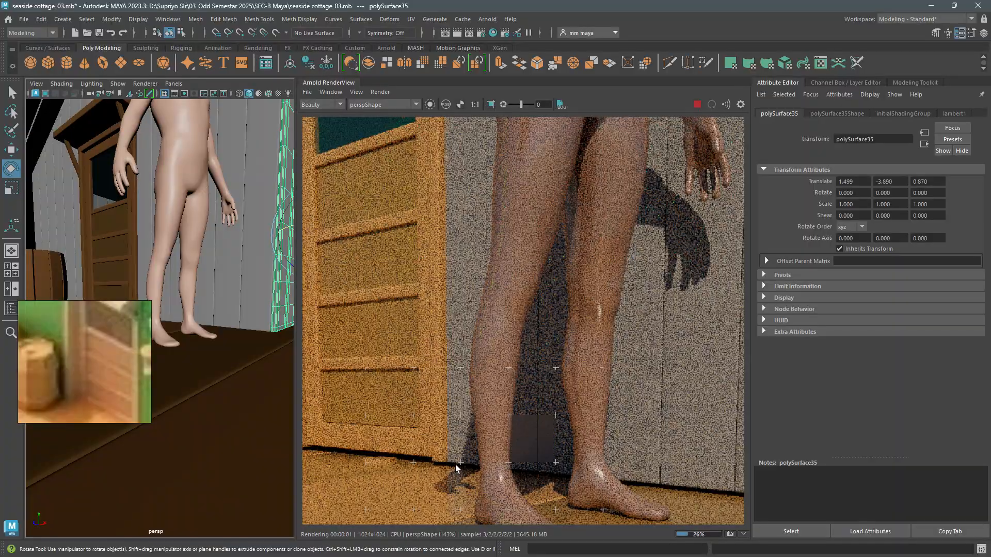
right_click_drag(272, 404, 218, 278, "alt")
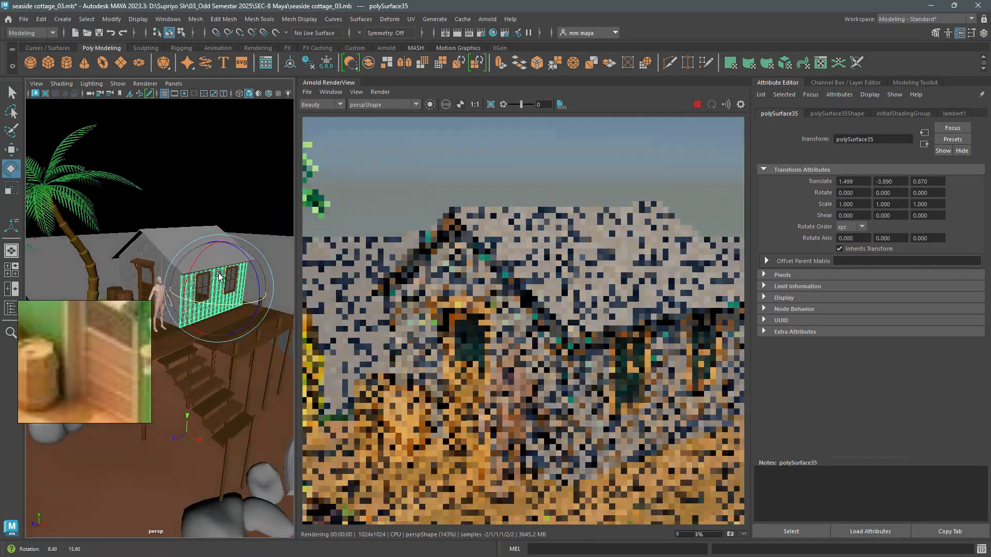
- Lower the whole house group slightly towards the deck to a Translate Y of 3.879 and save the scene
key("Up")
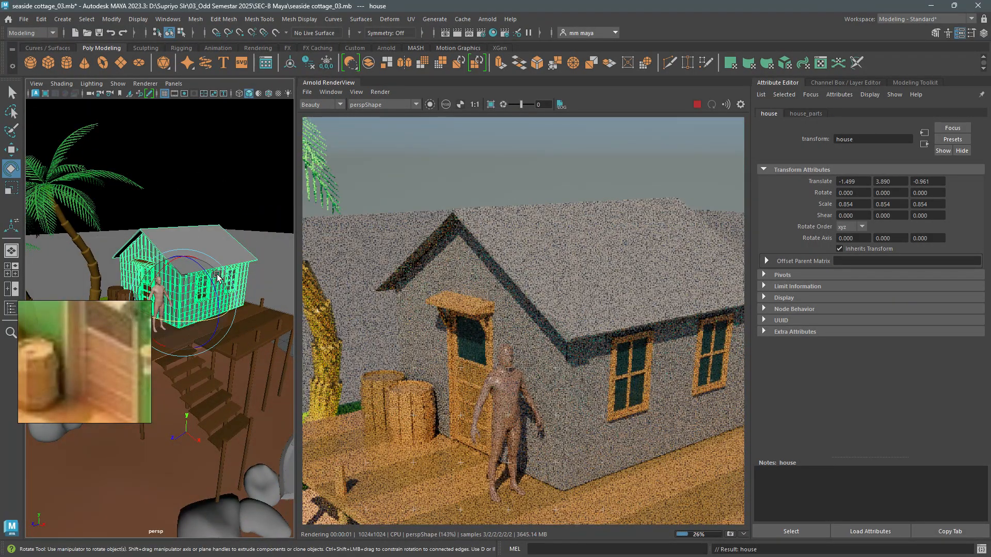
key("w")
key("f")
middle_click_drag(175, 338, 193, 308, "alt")
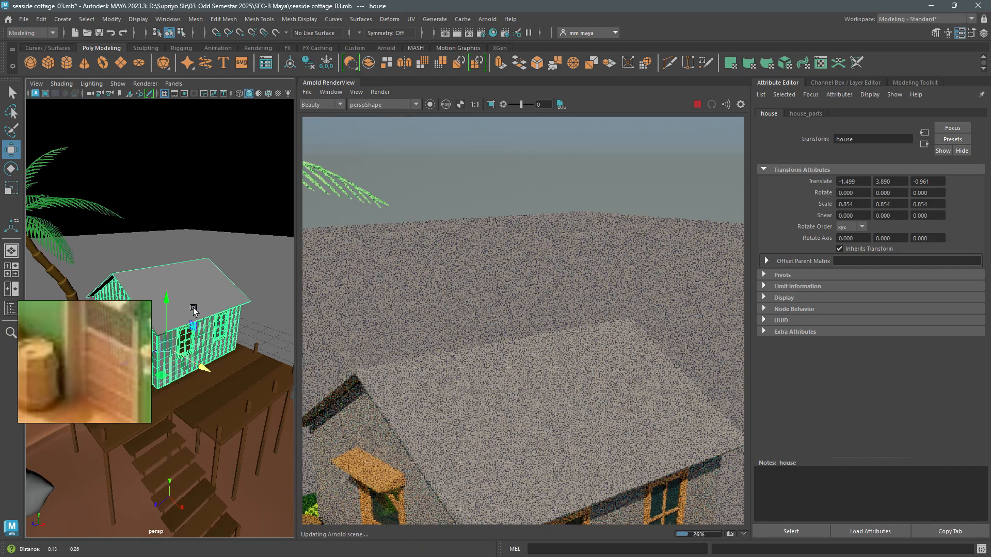
left_click_drag(193, 307, 206, 315, "alt")
right_click_drag(205, 315, 215, 324, "alt")
mouse_move(214, 324)
left_mouse_down("alt")
mouse_move(193, 348)
mouse_move(205, 333)
left_mouse_up("alt")
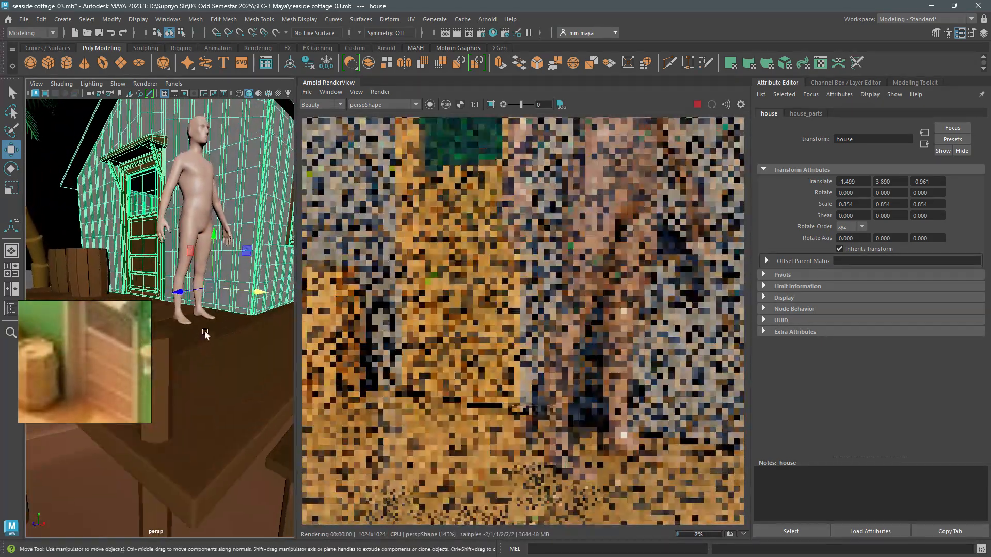
scroll(206, 333, "up", 1)
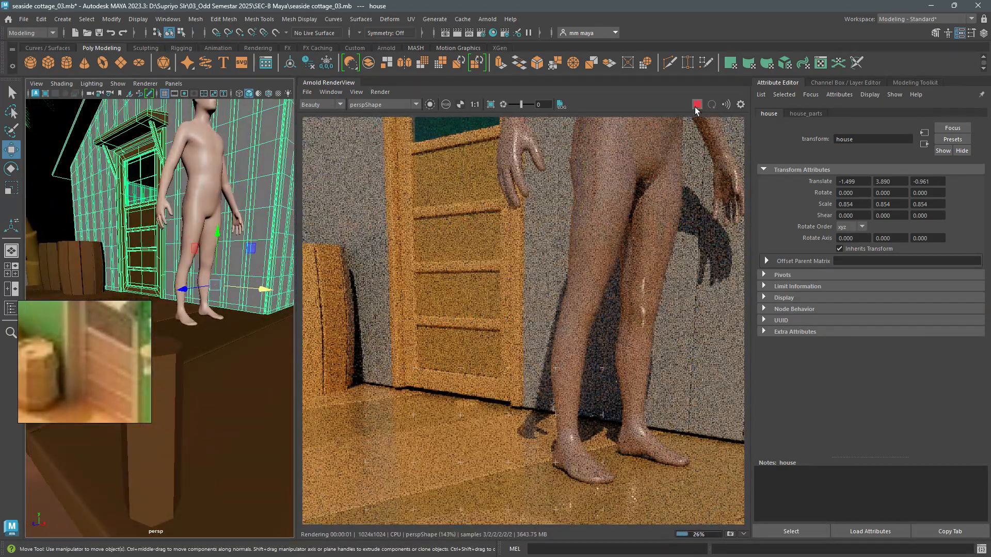
left_click(338, 81)
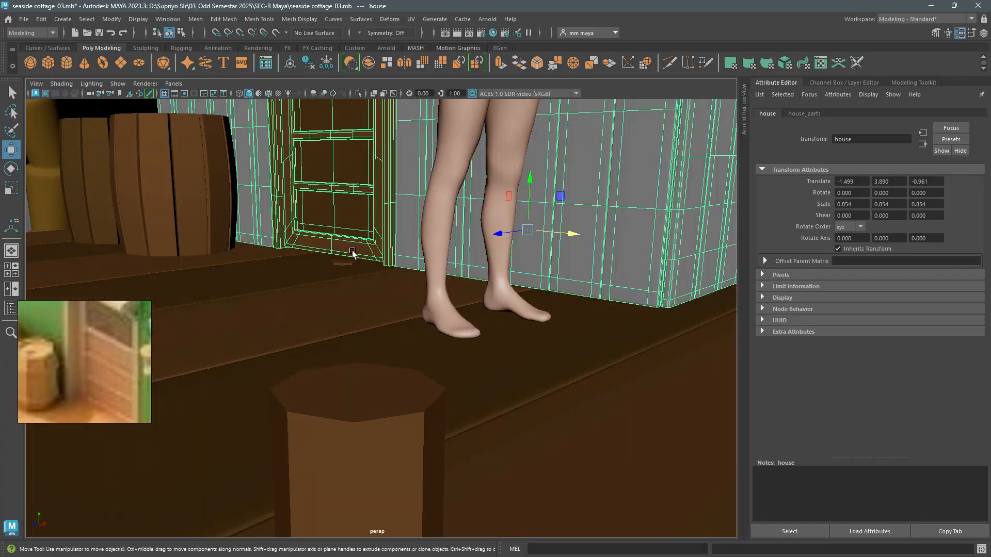
left_click_drag(532, 176, 530, 178)
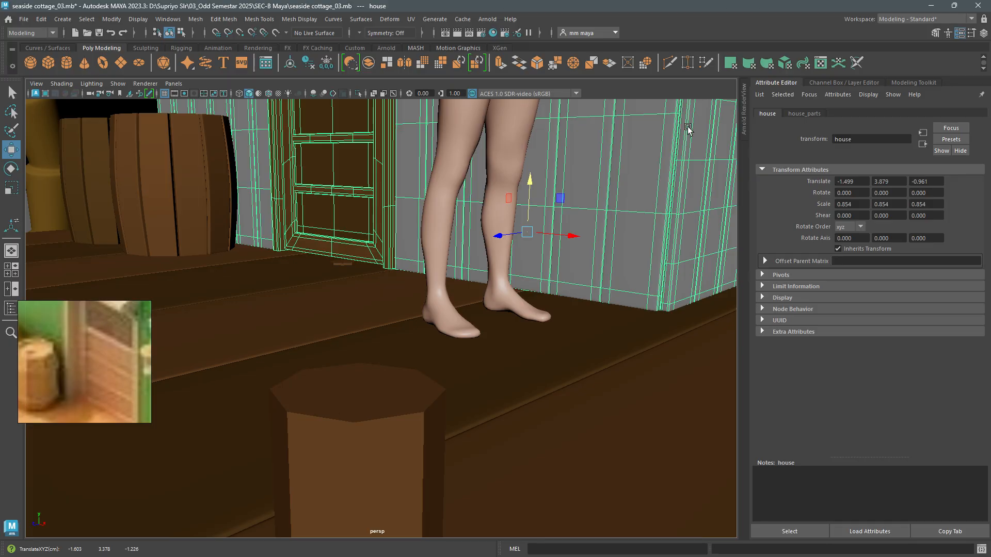
key("ctrl+s")
left_click(742, 118)
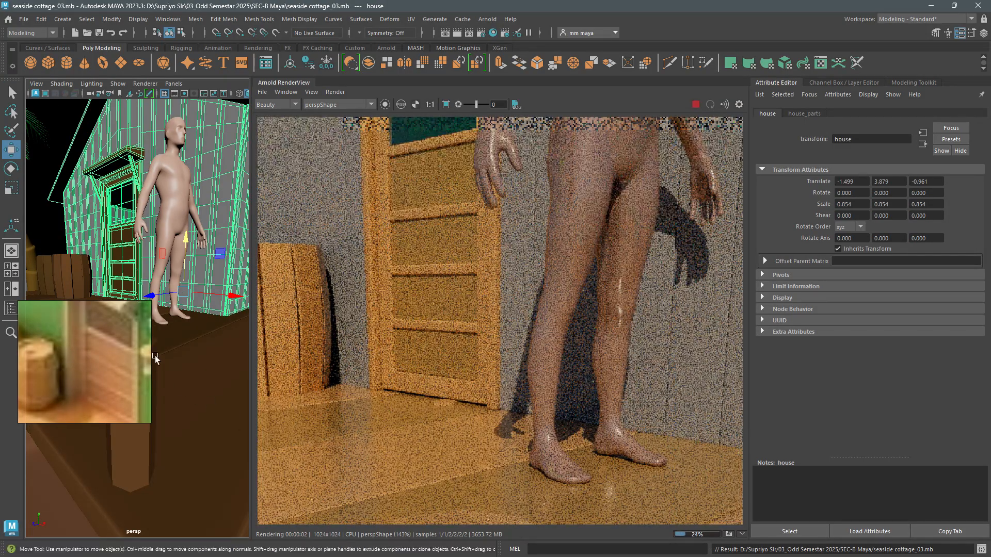
- Assign a new aiStandardSurface material to all the cottage's plank wall pieces
scroll(204, 308, "down", 5)
left_click(201, 299)
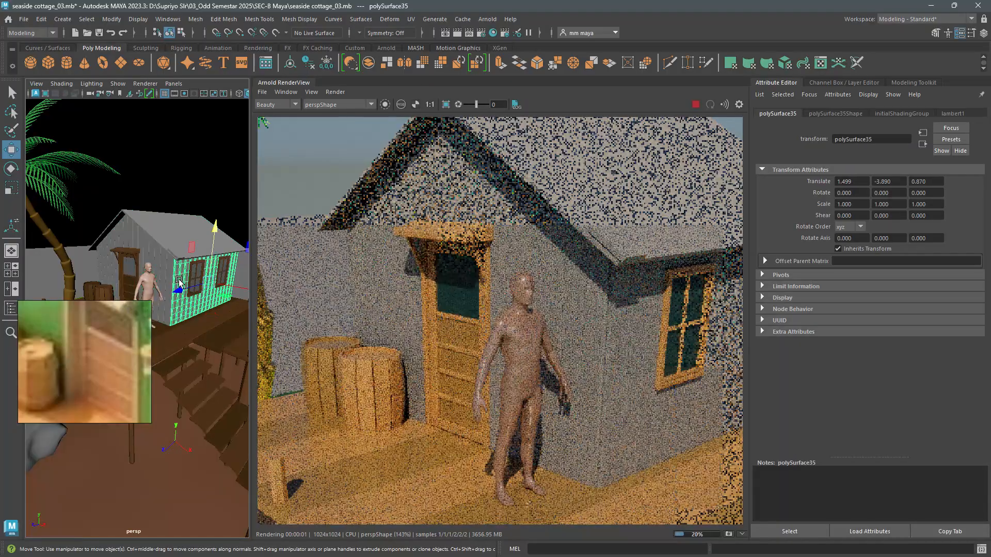
left_click(148, 250, "shift")
left_click_drag(150, 252, 237, 274, "alt")
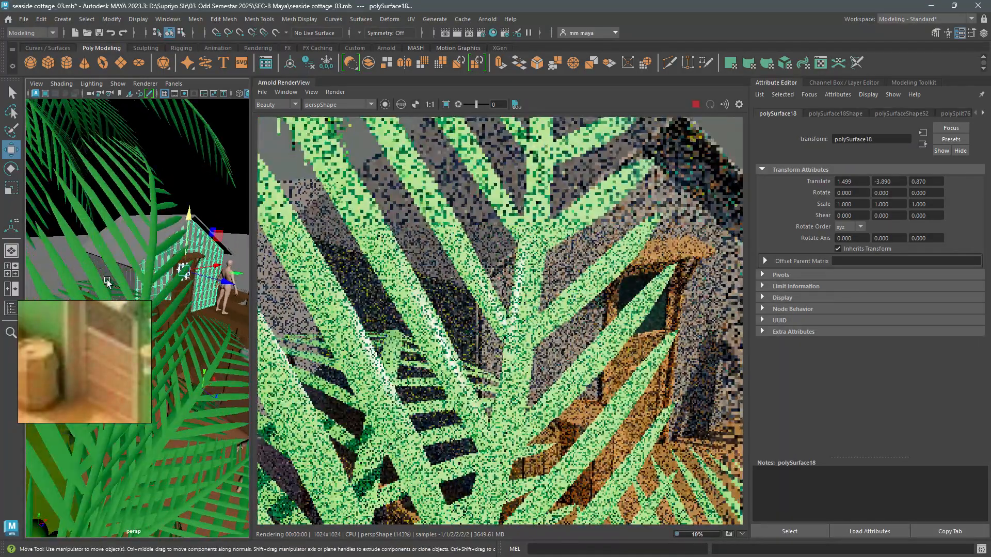
mouse_move(97, 285)
left_mouse_down("alt")
mouse_move(187, 294)
mouse_move(263, 283)
left_mouse_up("alt")
left_click(150, 287, "shift")
left_click(158, 264, "shift")
left_click_drag(158, 264, 264, 287, "alt")
right_click_drag(170, 263, 172, 368)
right_click_drag(170, 514, 172, 525)
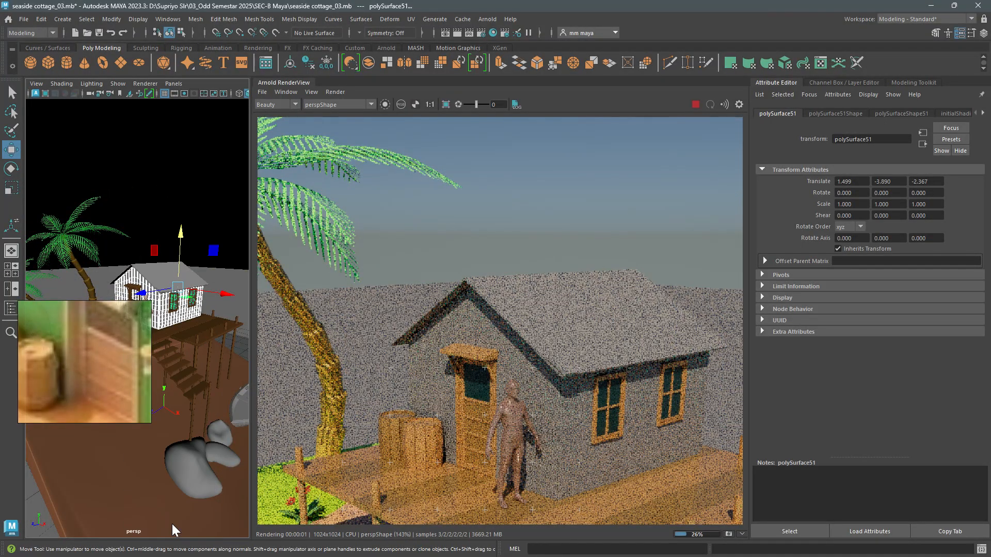
left_click(352, 279)
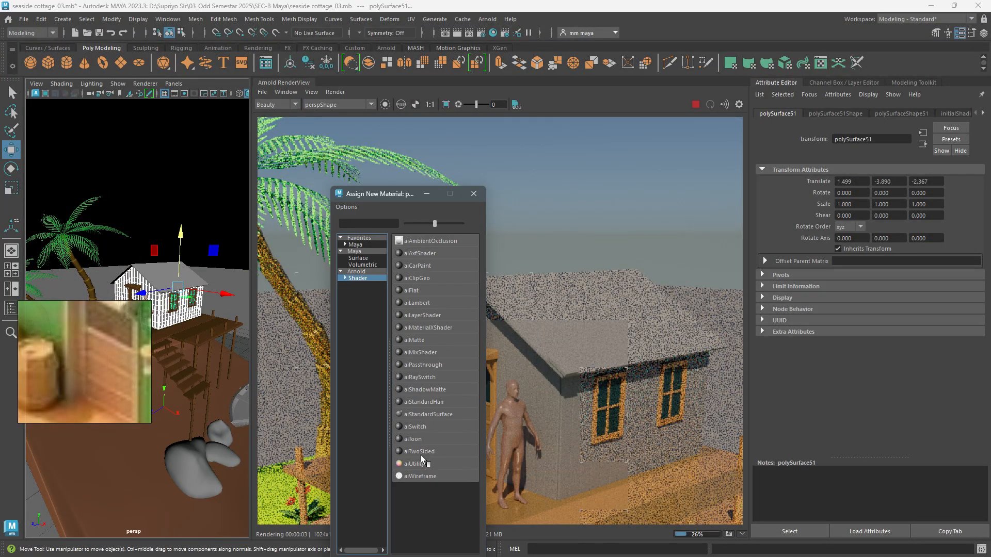
left_click(423, 413)
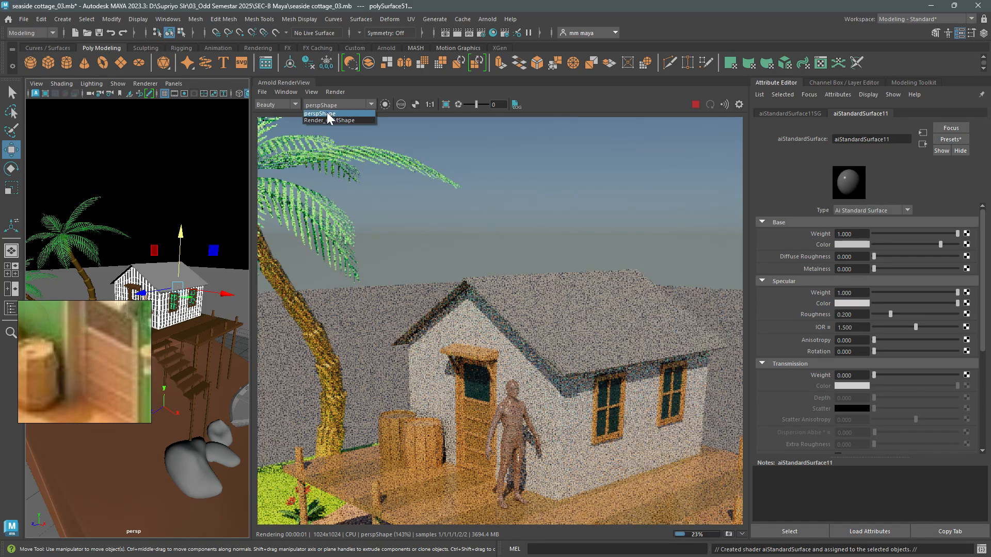
- Sample the teal of the reference image's cottage wall as the base color of the plank wall material
scroll(429, 264, "down", 5)
scroll(437, 275, "up", 1)
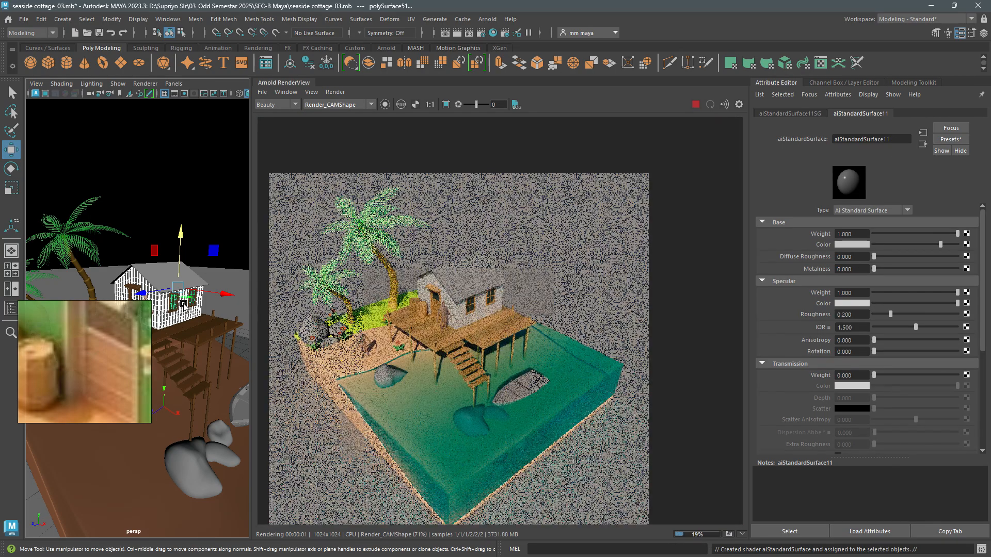
left_click_drag(192, 326, 191, 329, "alt")
scroll(198, 343, "up", 3)
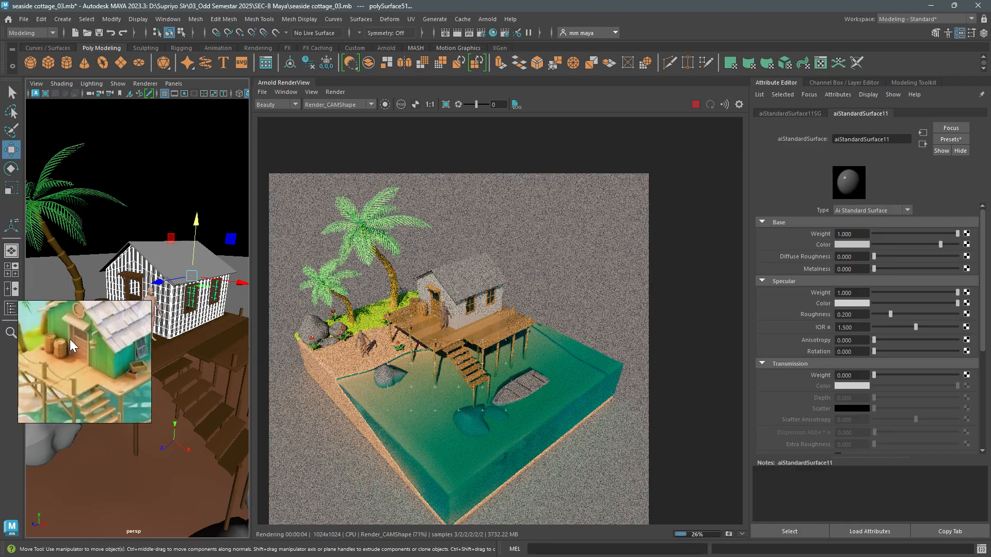
left_click(849, 244)
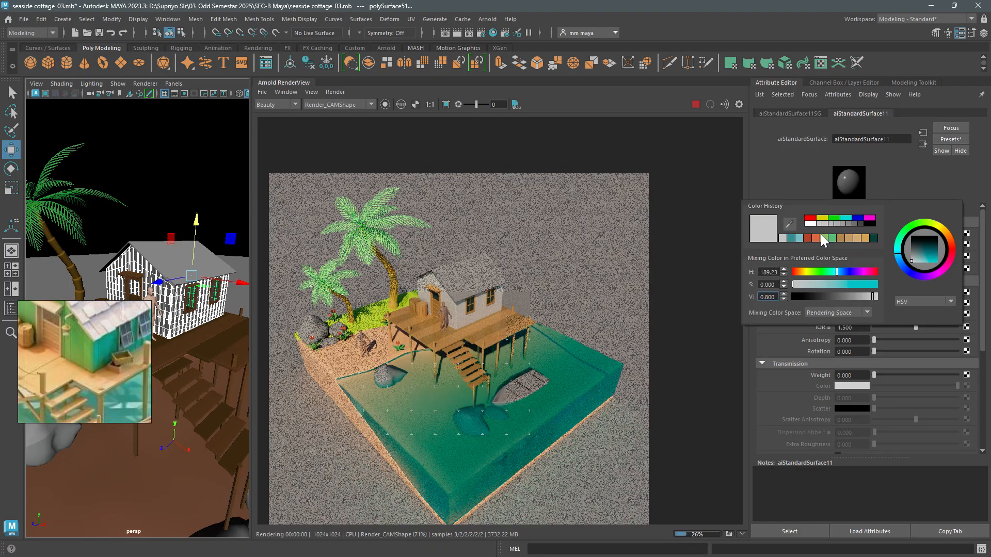
left_click(110, 352)
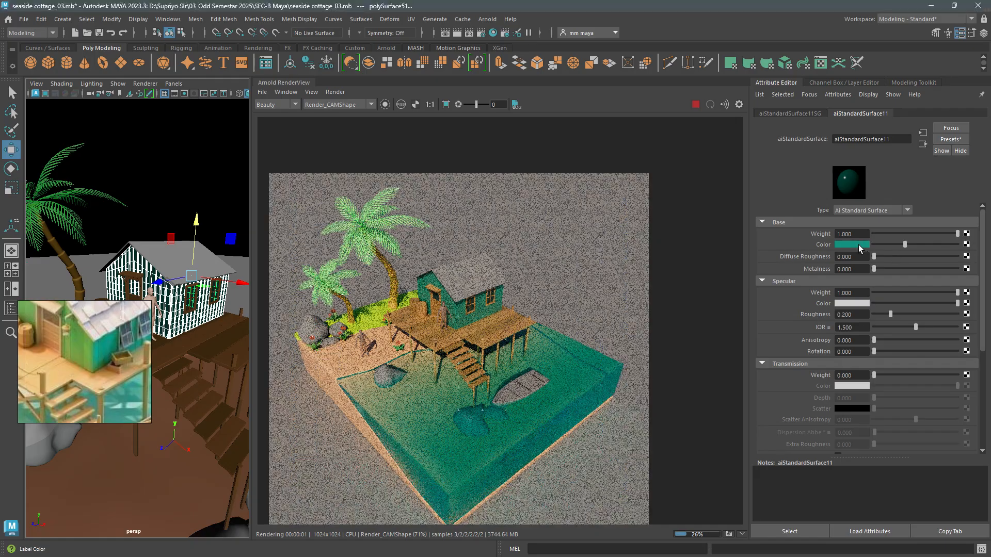
- Brighten the wall material's base color and shift it to blue, with hue about 203, saturation 0.526 and value 0.718
left_click(858, 245)
left_click_drag(861, 297, 876, 295)
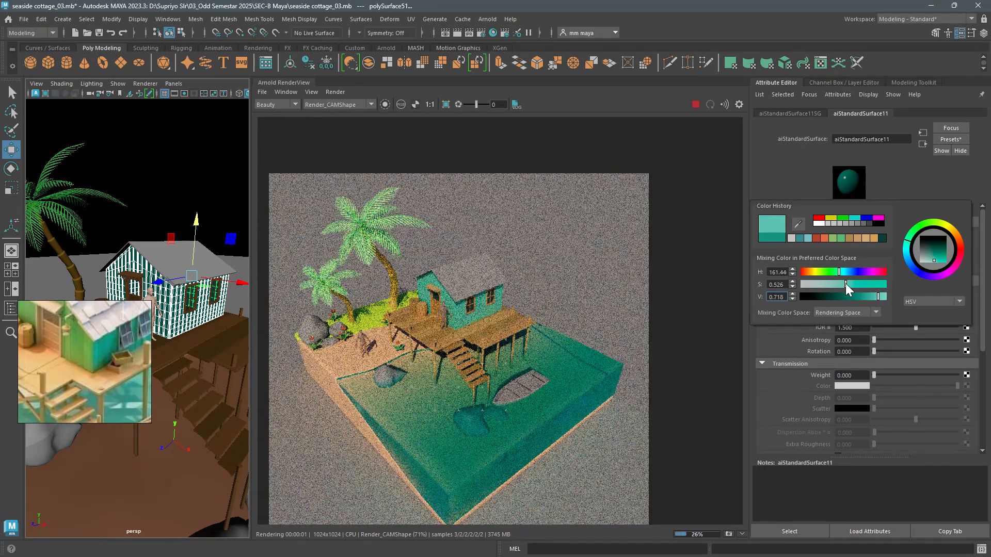
left_click_drag(837, 272, 848, 273)
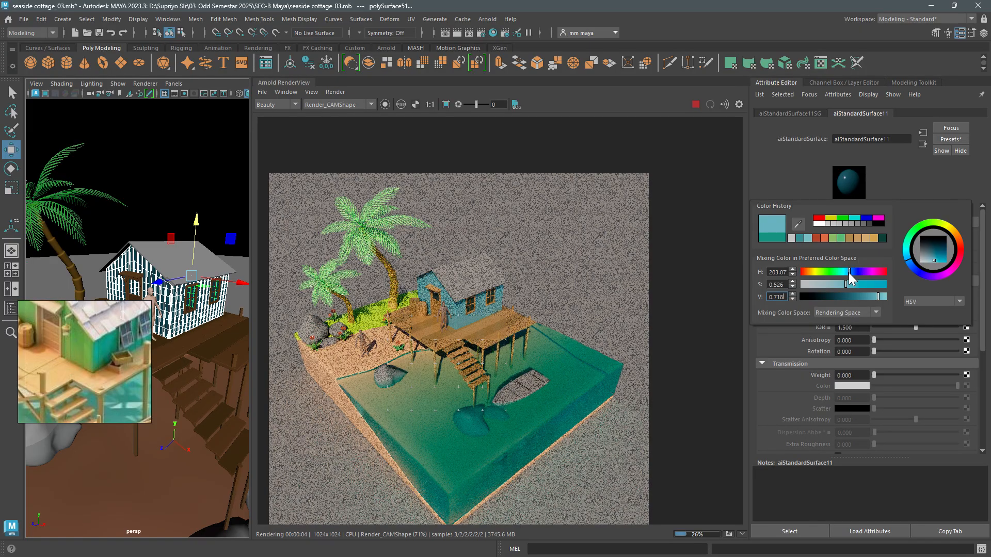
- Assign a new aiStandardSurface material to the cottage roof
left_click(159, 258)
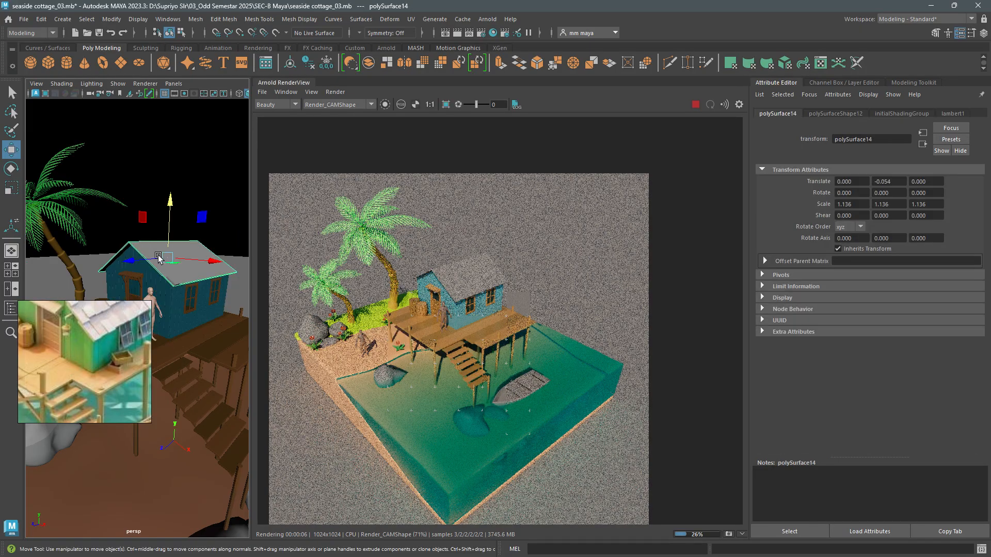
right_click(185, 265)
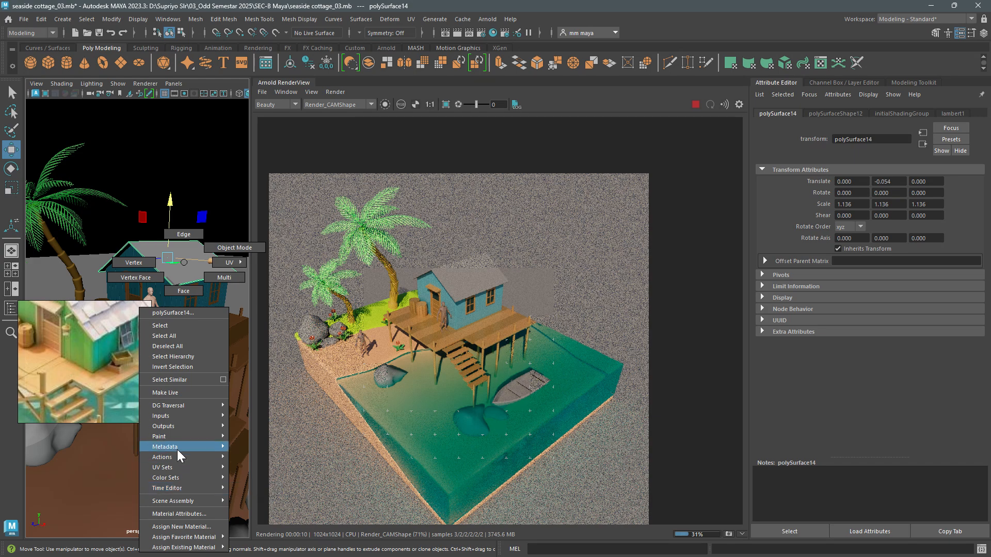
left_click(177, 514)
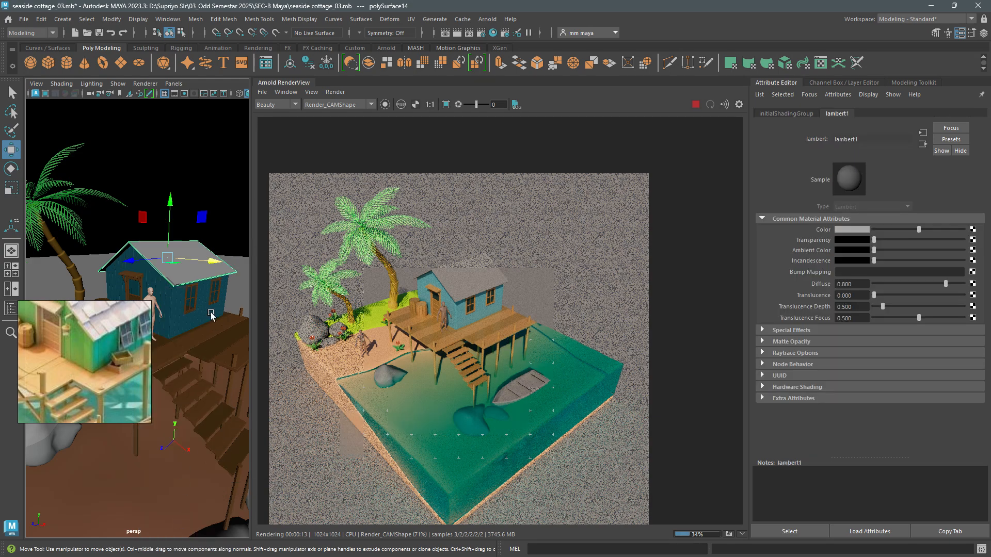
right_click(187, 263)
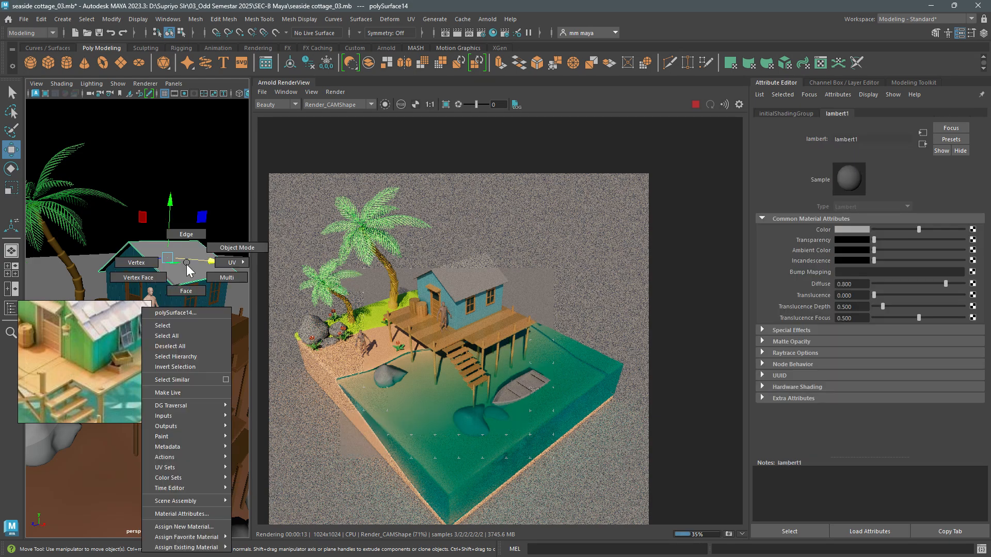
left_click(198, 528)
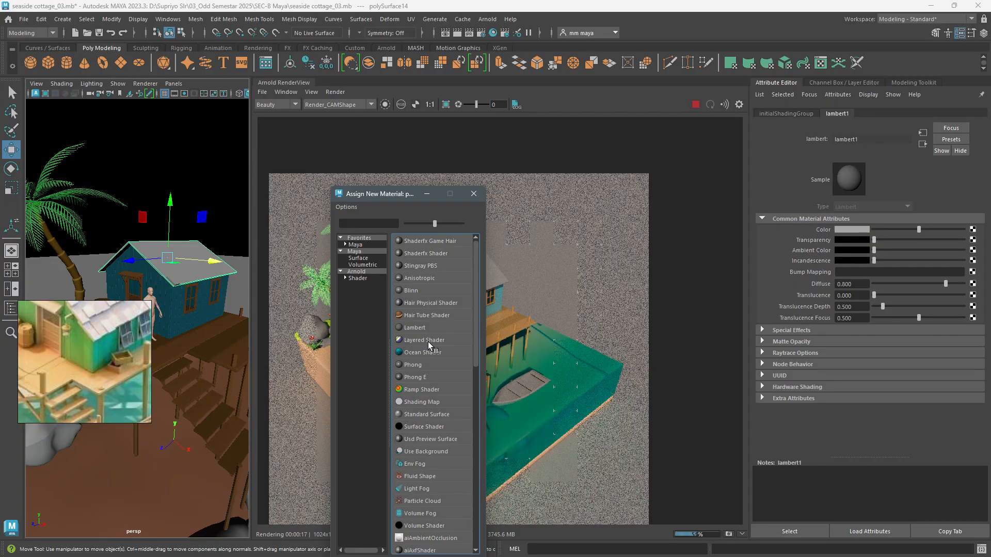
left_click(373, 277)
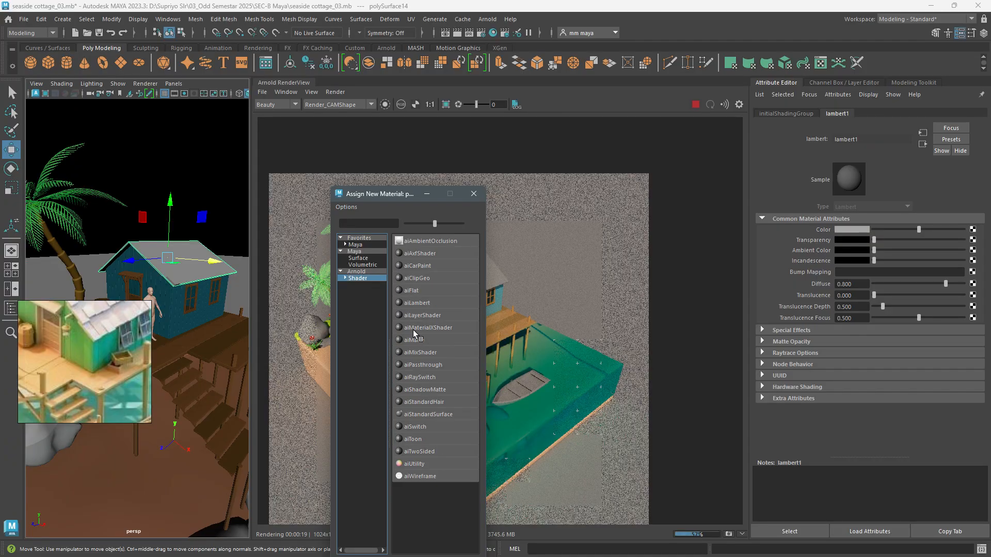
left_click(429, 413)
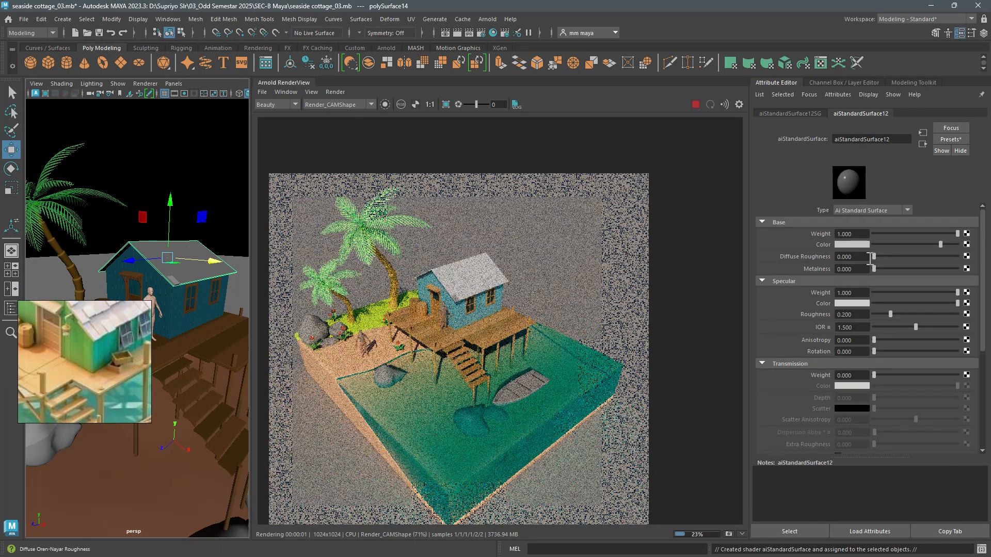
- Change the roof material's base color to a salmon red
left_click(856, 245)
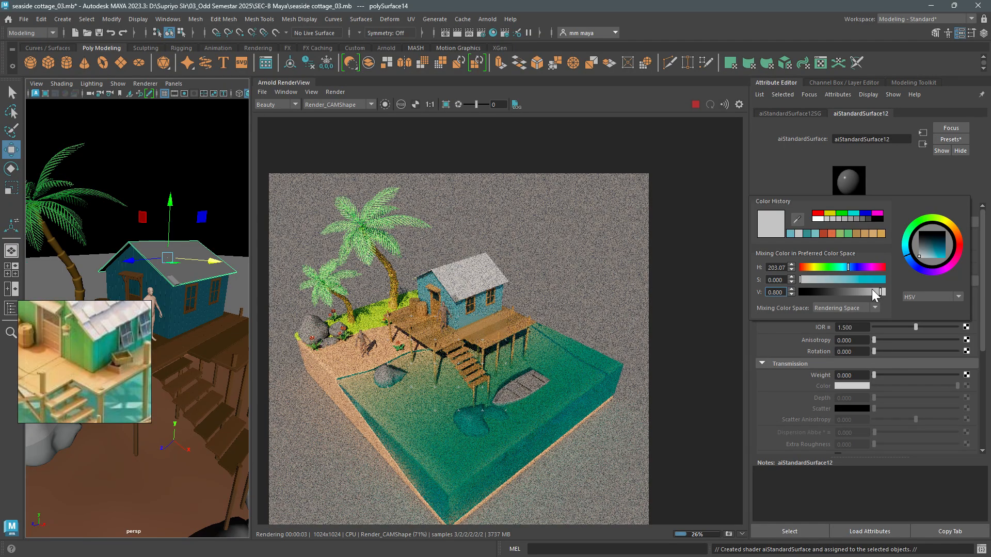
mouse_move(828, 267)
left_mouse_down()
mouse_move(798, 265)
mouse_move(846, 280)
left_mouse_up()
left_click(823, 280)
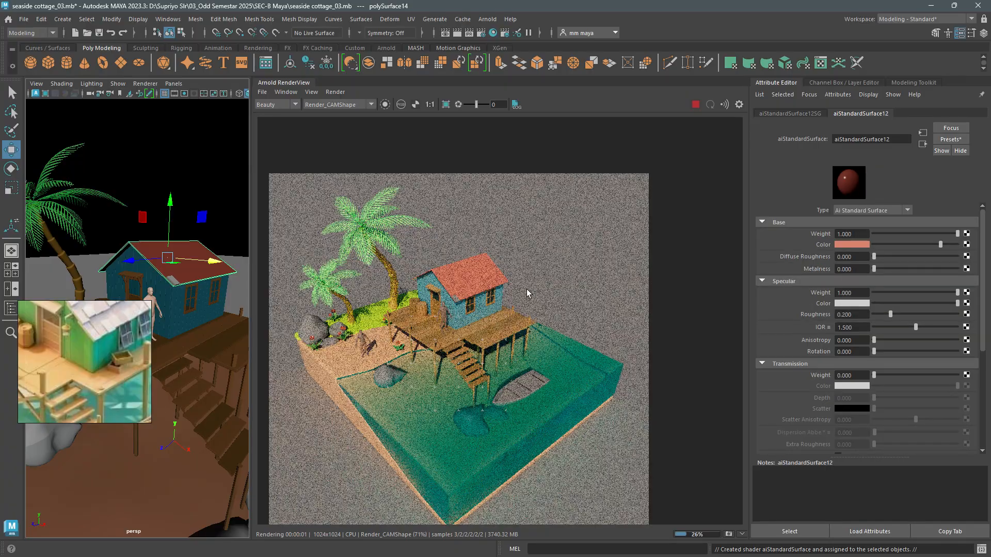
- Set the specular roughness of the deck's wood_02 material to 0.5
scroll(474, 263, "up", 2)
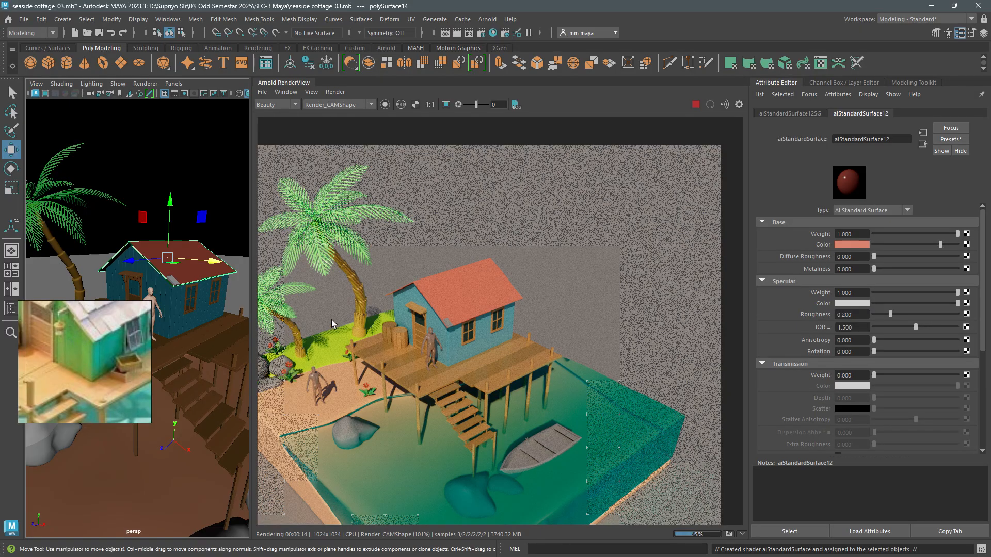
scroll(508, 377, "up", 4)
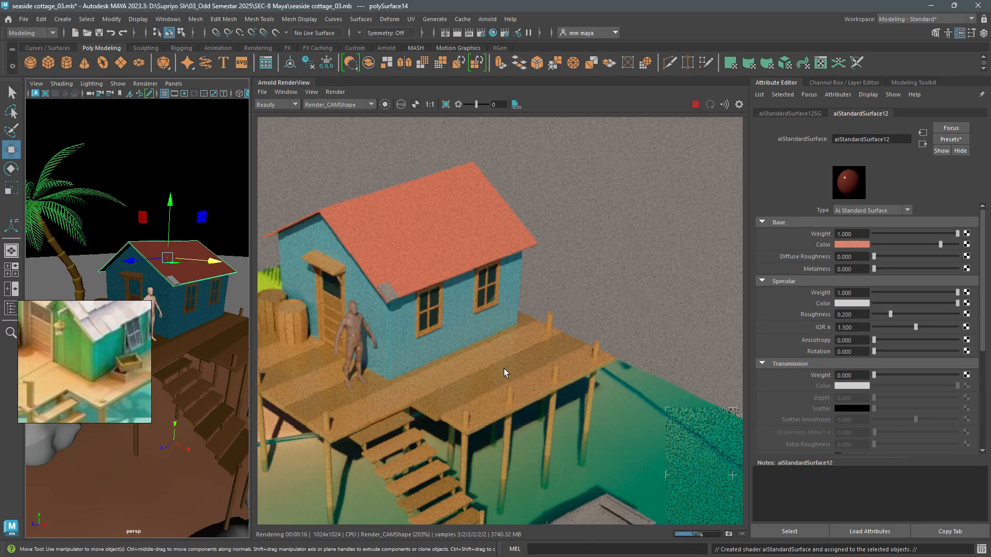
left_click(533, 355)
left_click(866, 114)
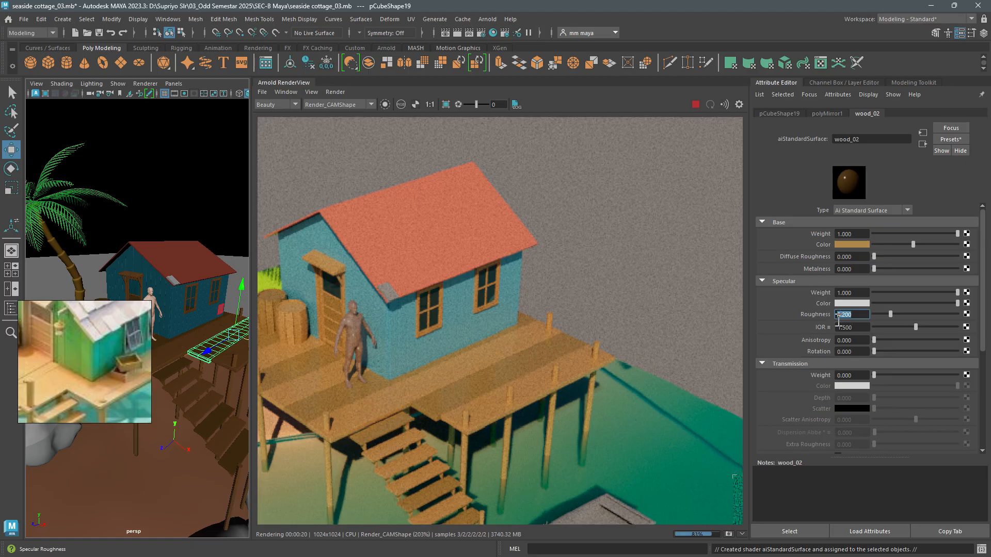
type(".5")
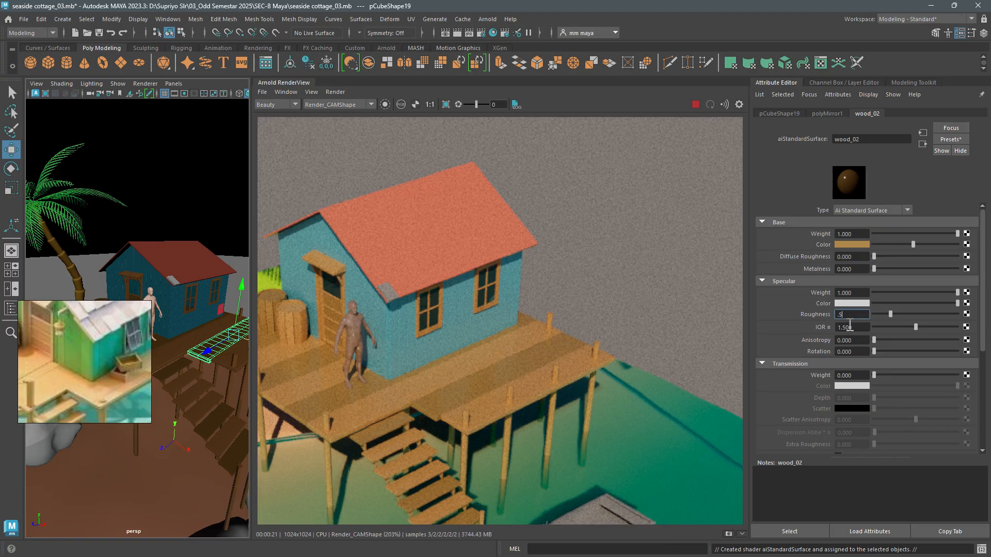
key("Return")
type(".6")
key("Return")
type(".5")
key("Return")
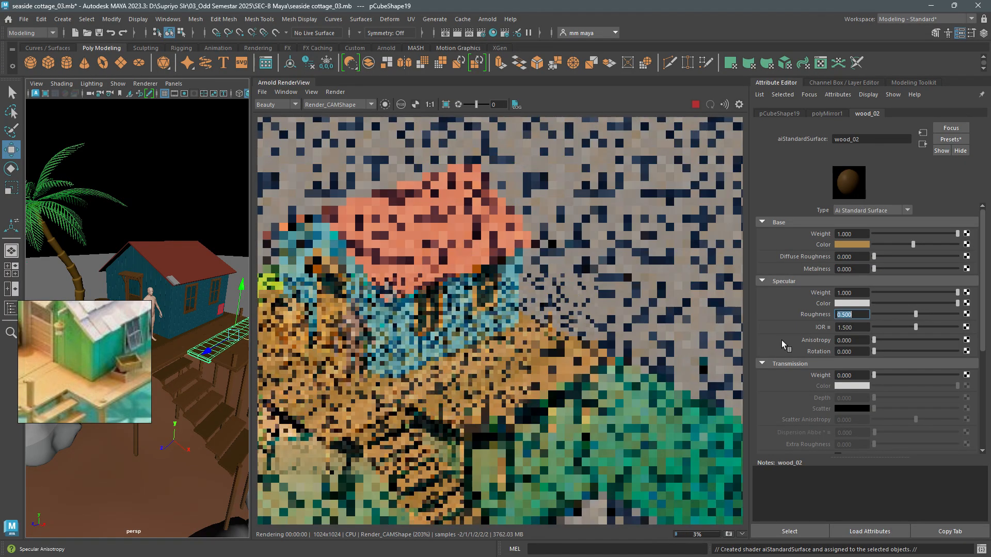
- Set the specular roughness of the deck's wood_01 material to 0.6
left_click(527, 385)
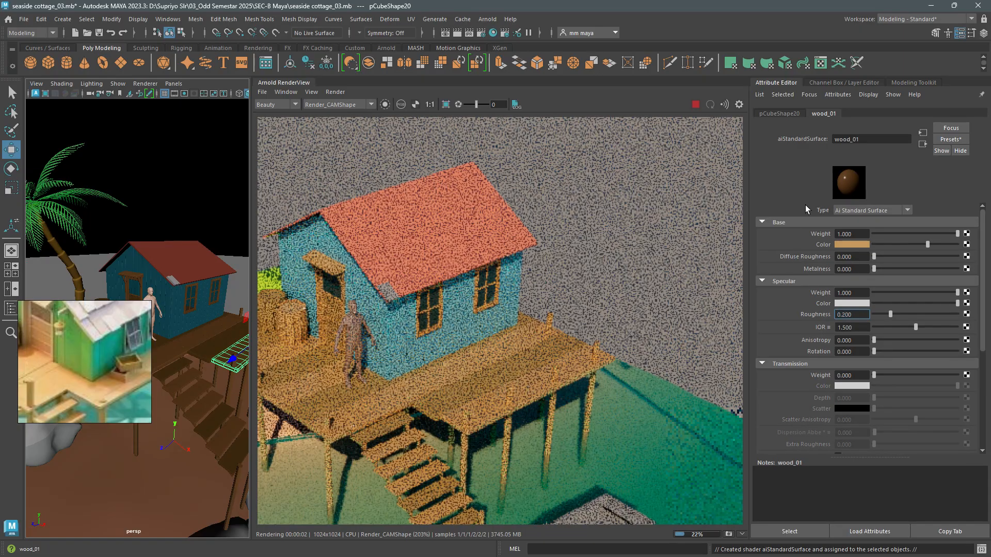
type(".6")
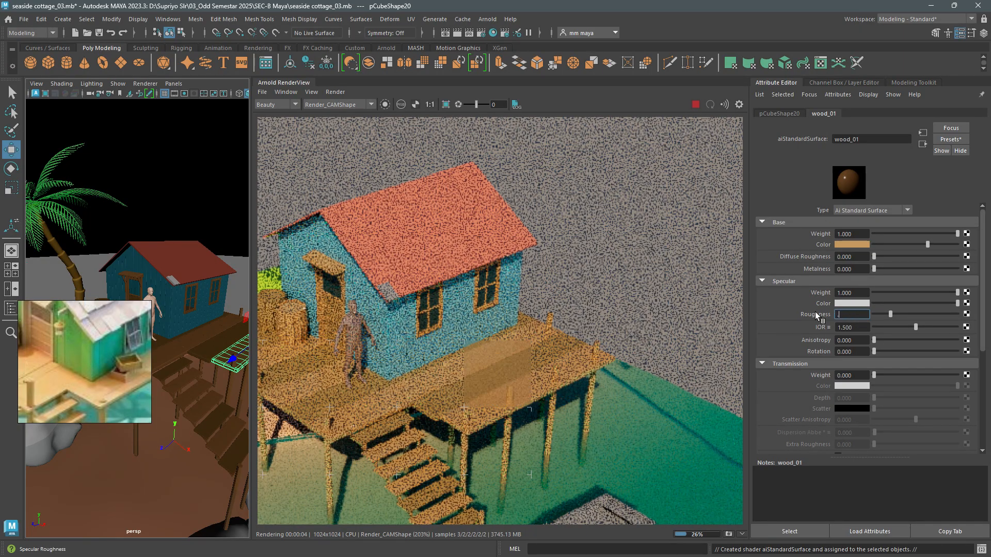
key("Return")
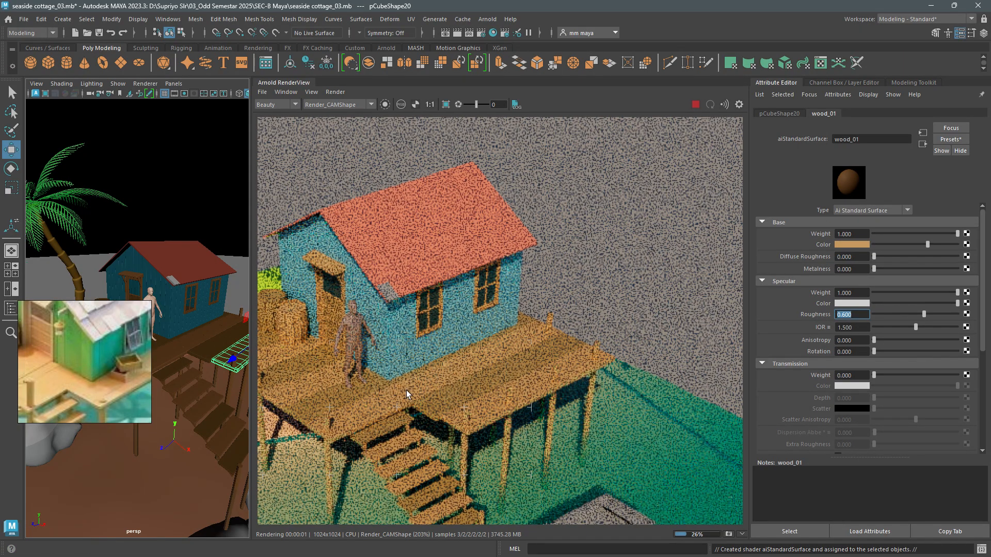
scroll(406, 394, "down", 4)
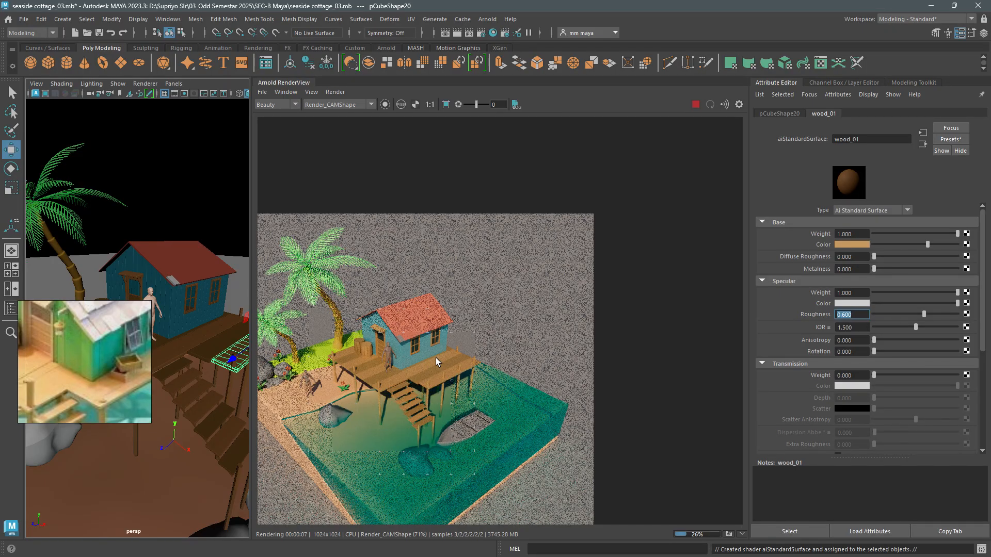
- Assign the existing wood_02 material to the boat beside the deck
middle_click_drag(209, 479, 162, 384, "alt")
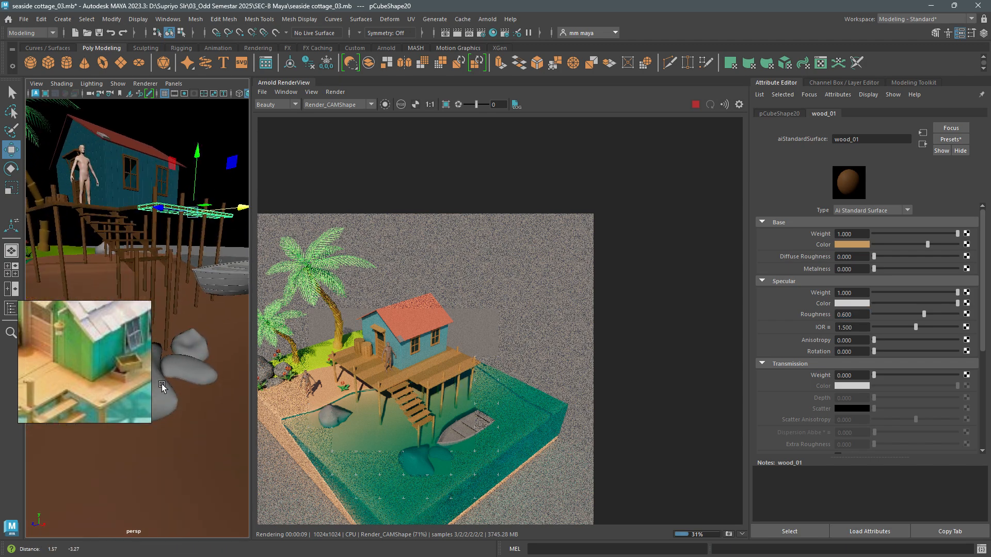
left_click_drag(162, 383, 150, 410, "alt")
left_click(195, 335)
middle_click_drag(196, 337, 209, 355, "alt")
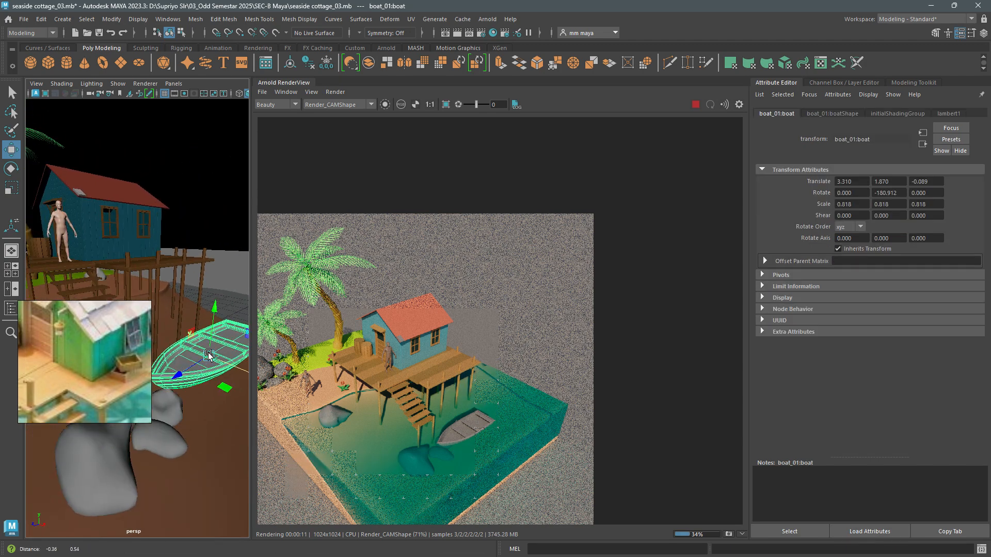
right_click_drag(210, 356, 302, 498)
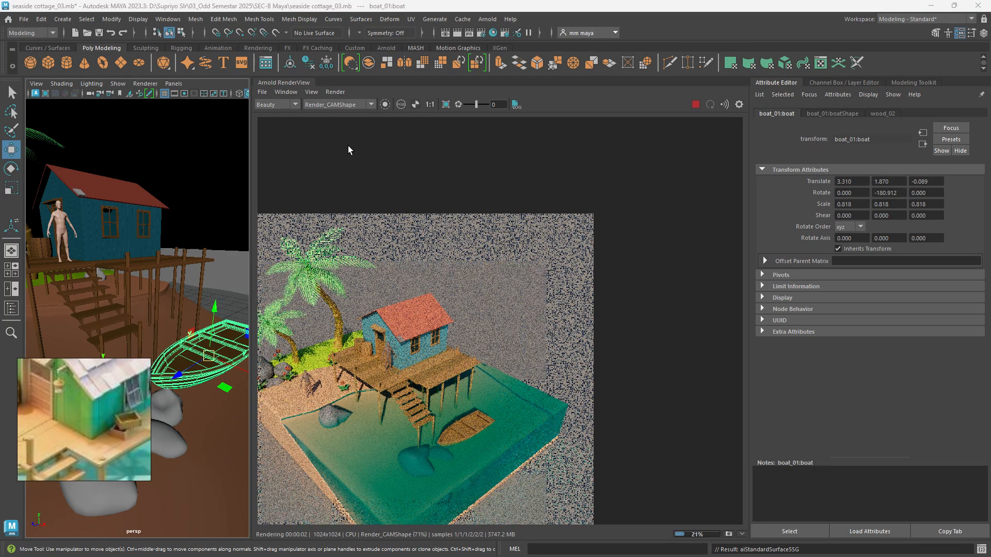
- Widen the perspective viewport and switch the Arnold render to the perspShape camera for a closer view of the boat
left_click(248, 130)
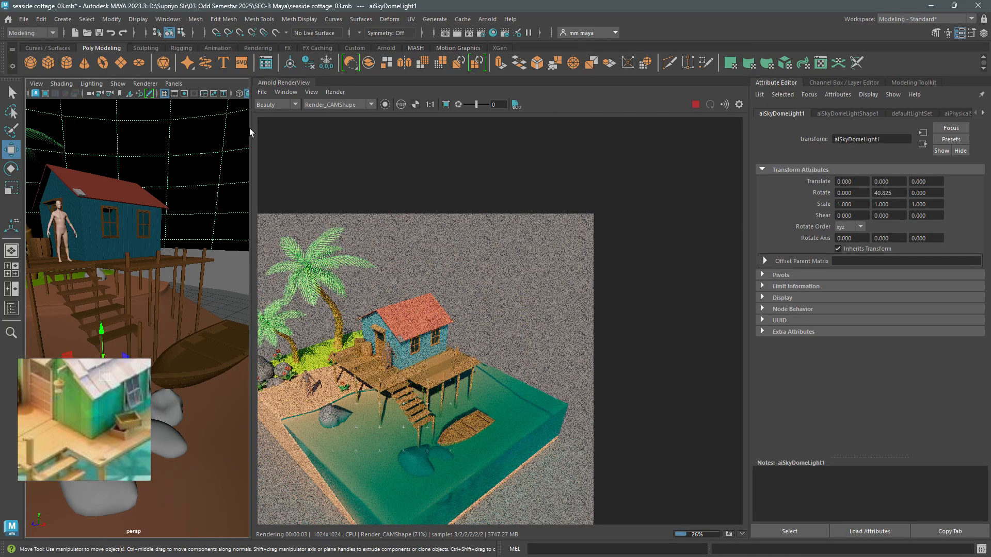
left_click_drag(251, 129, 386, 129)
scroll(546, 329, "up", 6)
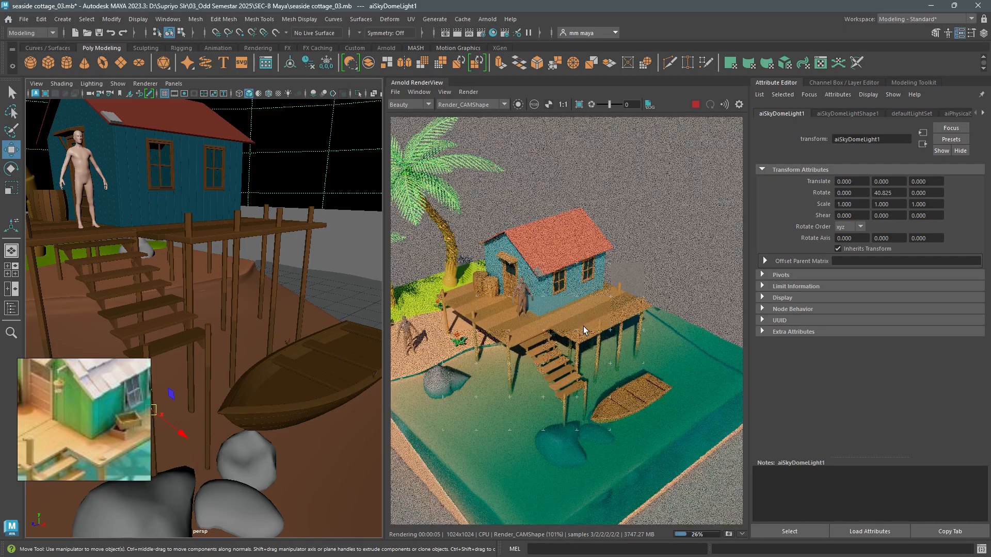
left_click_drag(633, 416, 615, 357)
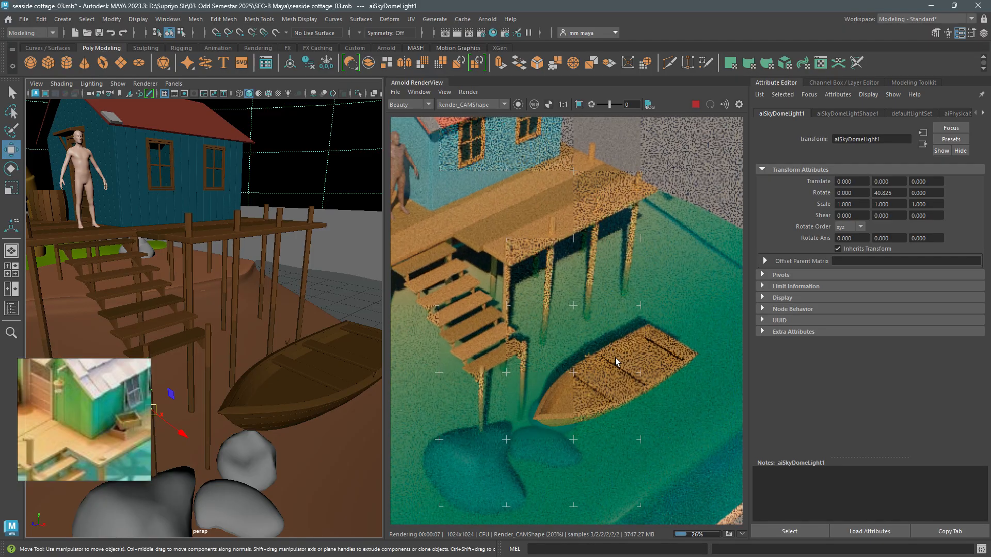
left_click(469, 105)
left_click(470, 113)
scroll(260, 325, "up", 5)
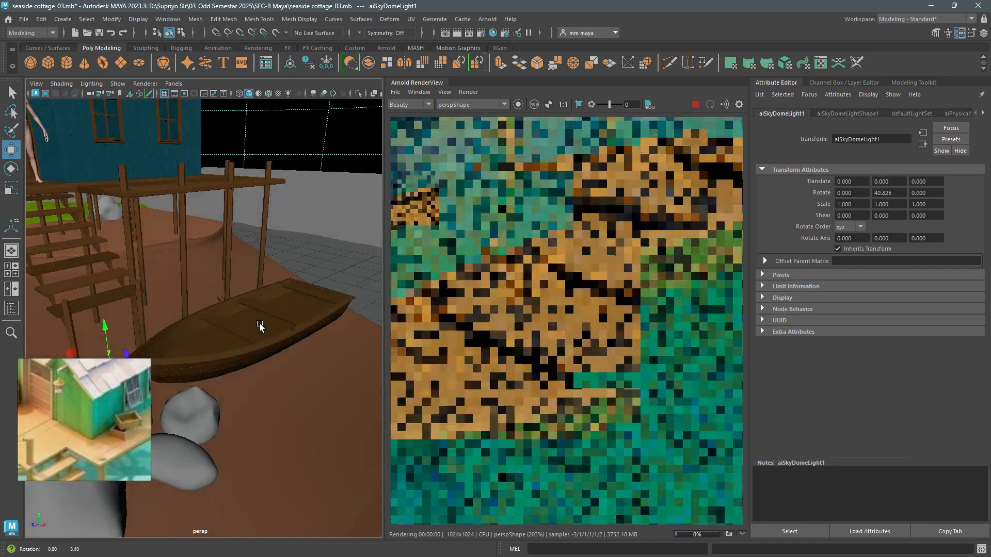
- Isolate the boat in the viewport and frame it from above
left_click(261, 325)
left_click_drag(261, 325, 217, 351, "alt")
key("ctrl+1")
middle_click_drag(237, 373, 239, 339, "alt")
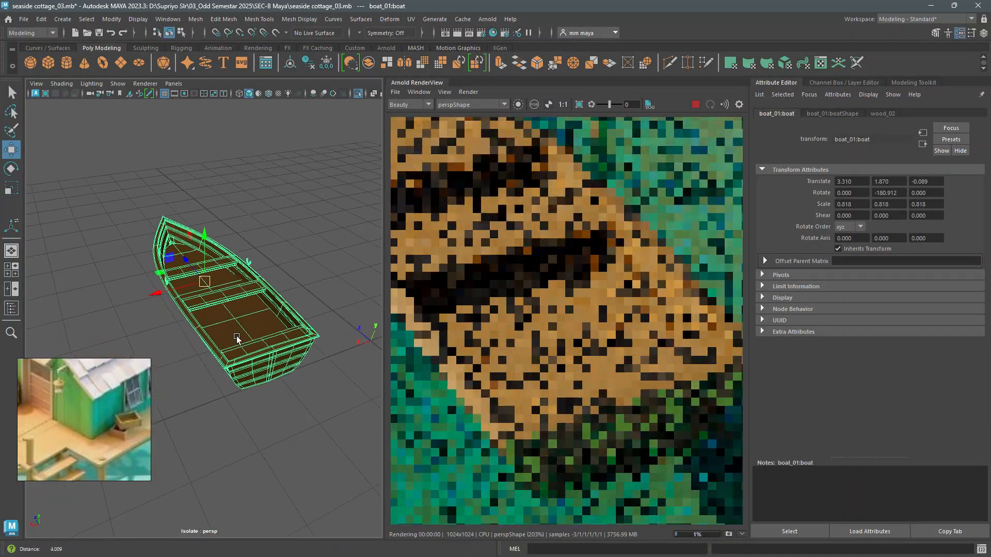
right_click_drag(239, 339, 254, 373, "alt")
left_click_drag(254, 373, 247, 374, "alt")
- Assign the existing wood_01 material to the faces of the boat's upper rim
key("F11")
double_click(198, 351)
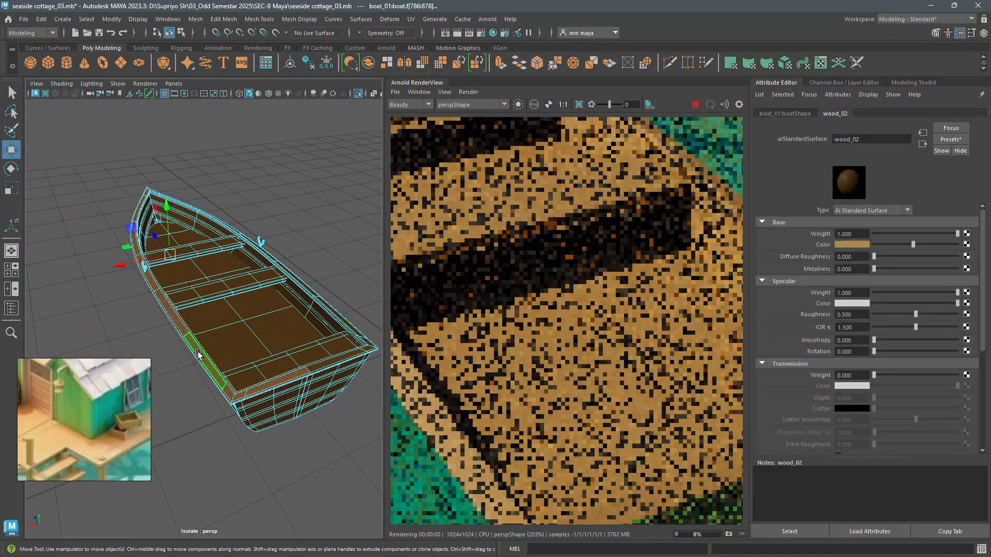
right_click(299, 285)
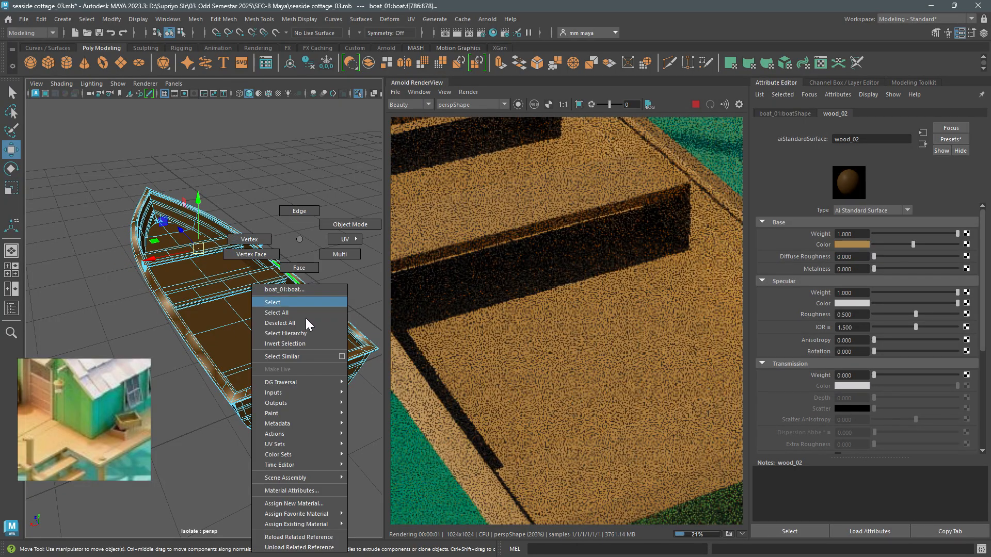
mouse_move(312, 524)
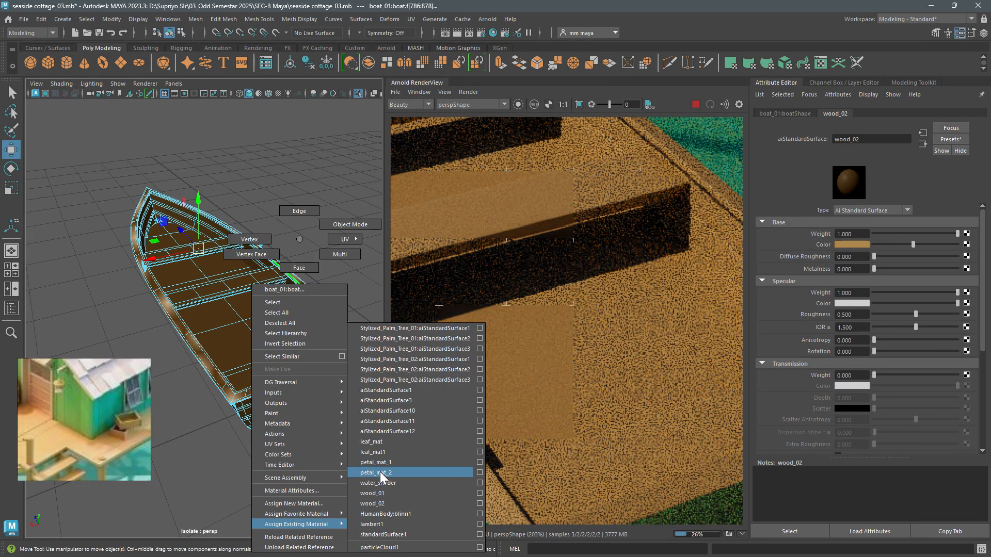
left_click(382, 491)
- Assign the same wood_01 material to the faces of the strips running along the boat's outer hull
left_click_drag(258, 434, 372, 409, "alt")
double_click(206, 275)
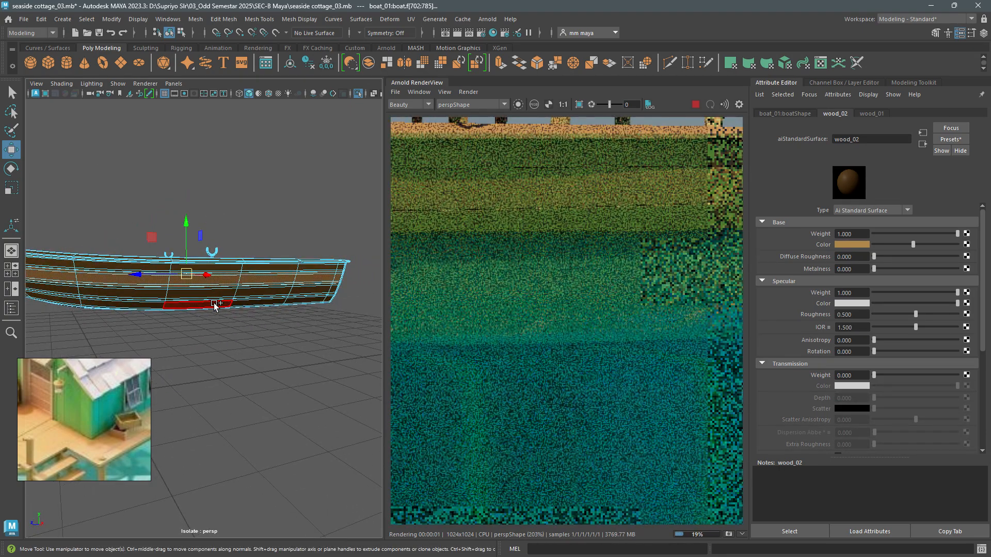
left_click_drag(227, 305, 249, 305, "alt")
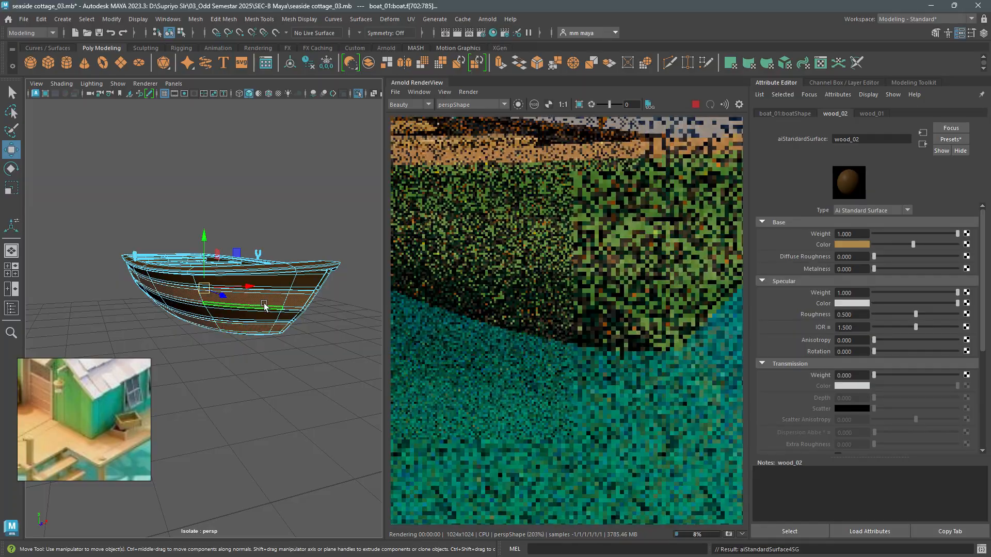
right_click_drag(240, 328, 262, 212)
left_click_drag(262, 212, 248, 324, "alt")
left_click(196, 230)
- Assign the same wood_01 material to the faces of the boat's three seat planks
left_click(228, 300)
scroll(248, 330, "up", 2)
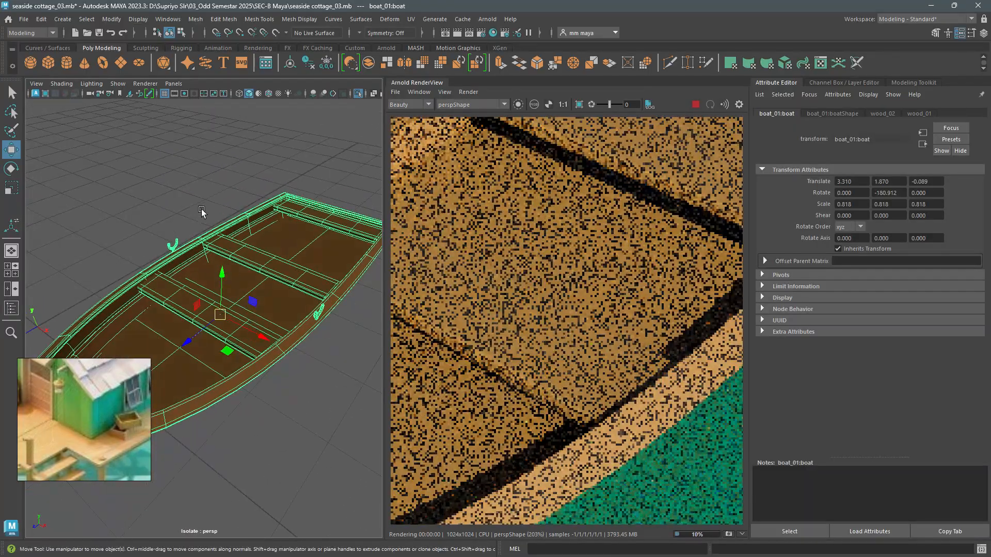
left_click(202, 211)
right_click_drag(184, 292, 192, 309)
double_click(195, 310)
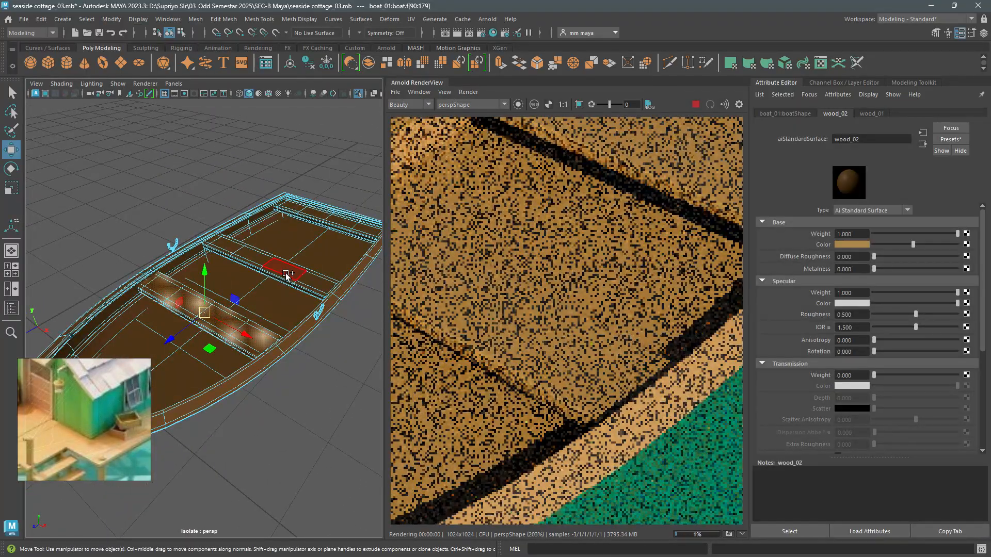
double_click(310, 221, "shift")
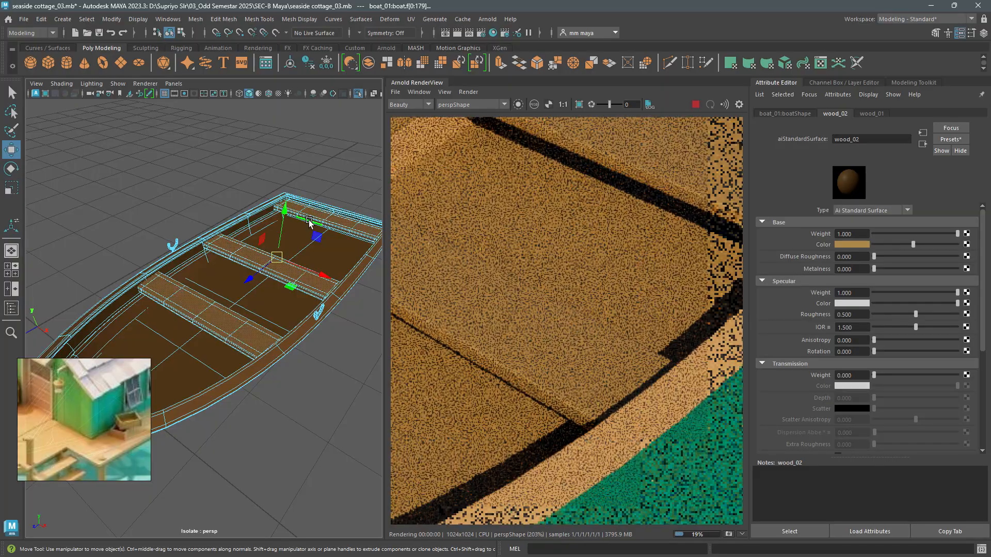
key("g")
left_click(232, 203)
left_click_drag(212, 239, 273, 329, "alt")
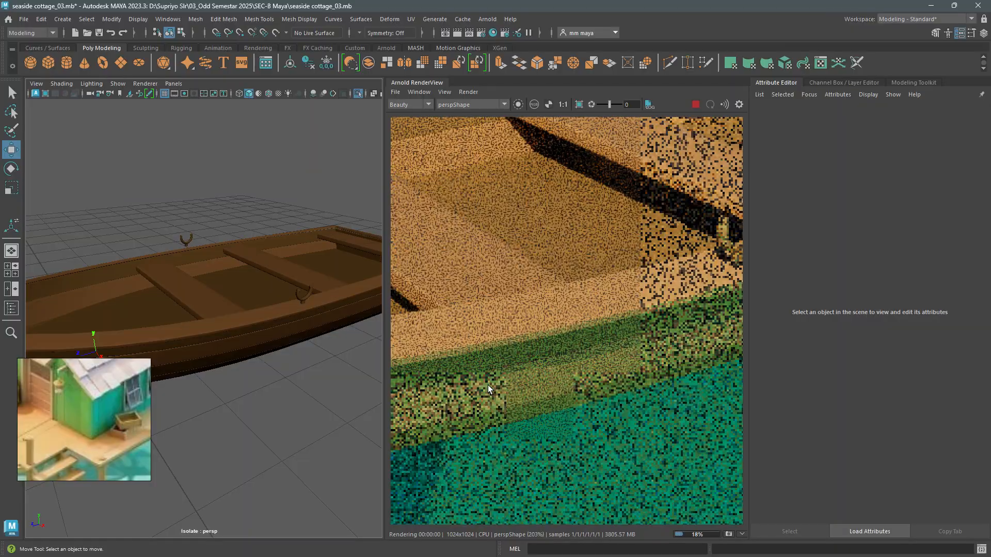
- Switch the Arnold render back to the Render_CAMShape camera and frame the cottage and boat
scroll(523, 373, "down", 6)
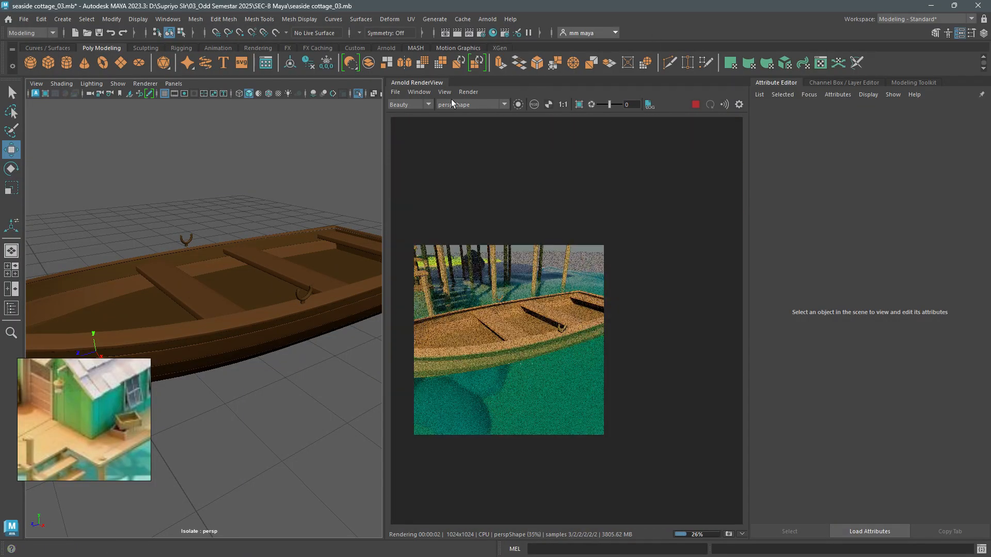
left_click(452, 104)
left_click(459, 119)
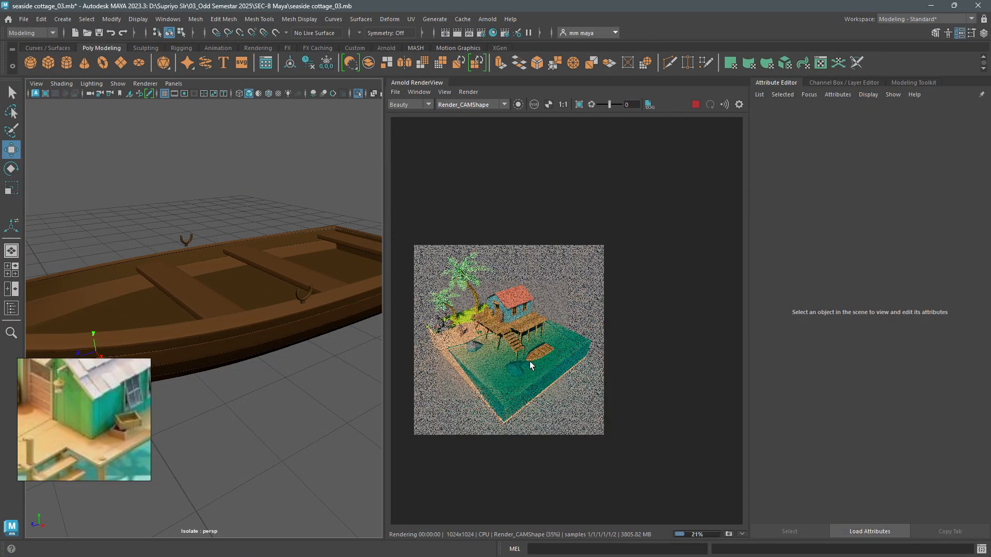
scroll(529, 361, "up", 2)
- With the full scene shown instead of the isolated boat, rotate the boat to about -194.35 in Y and move it to X 3.330, Z 0.156
left_click_drag(83, 278, 155, 243, "alt")
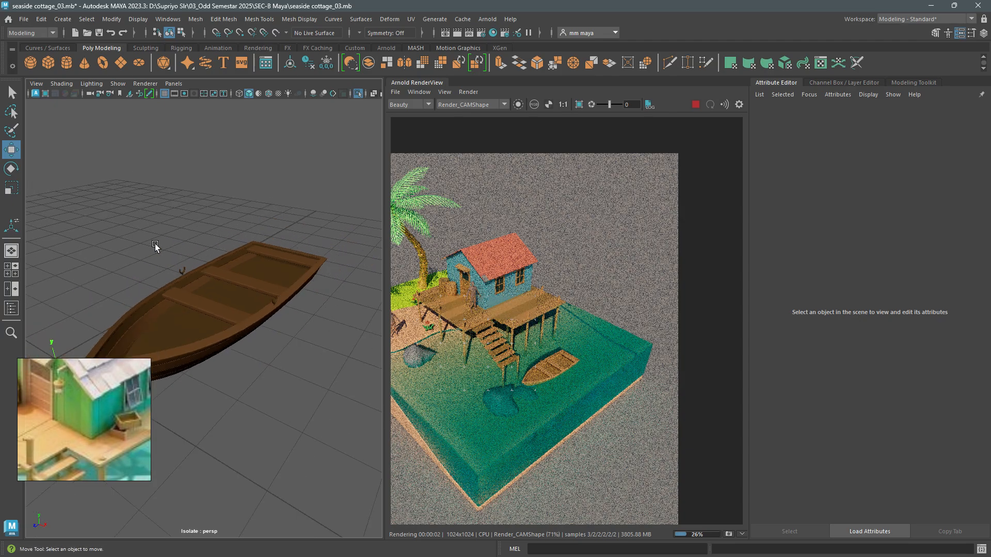
key("ctrl+1")
left_click_drag(198, 290, 274, 334, "alt")
scroll(264, 271, "down", 3)
left_click(273, 286)
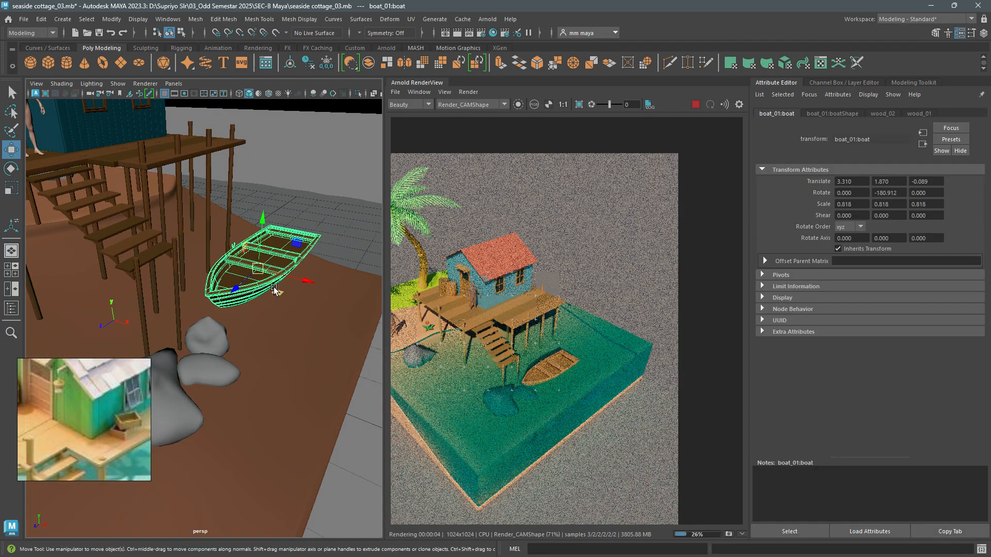
key("e")
left_click_drag(285, 291, 241, 258)
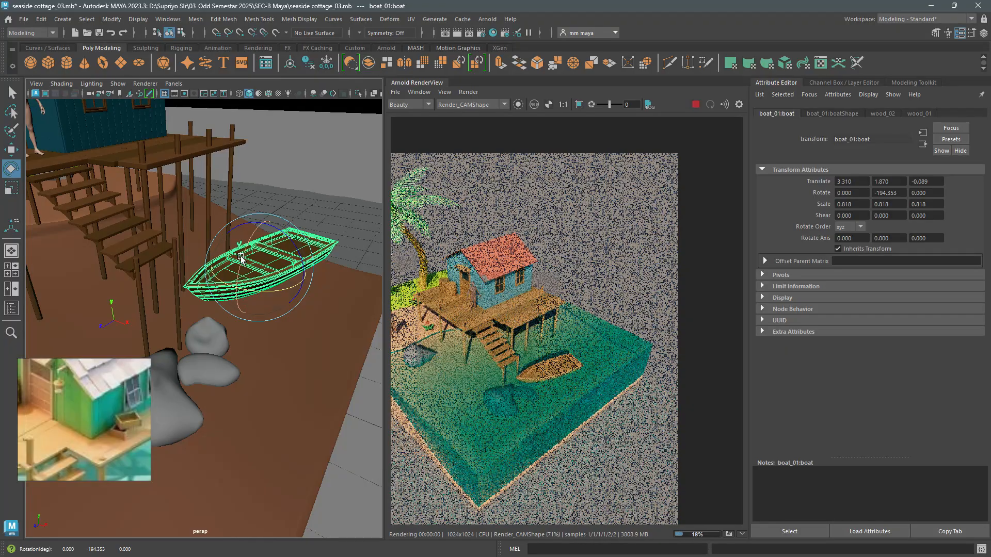
key("w")
middle_click_drag(241, 288, 235, 295)
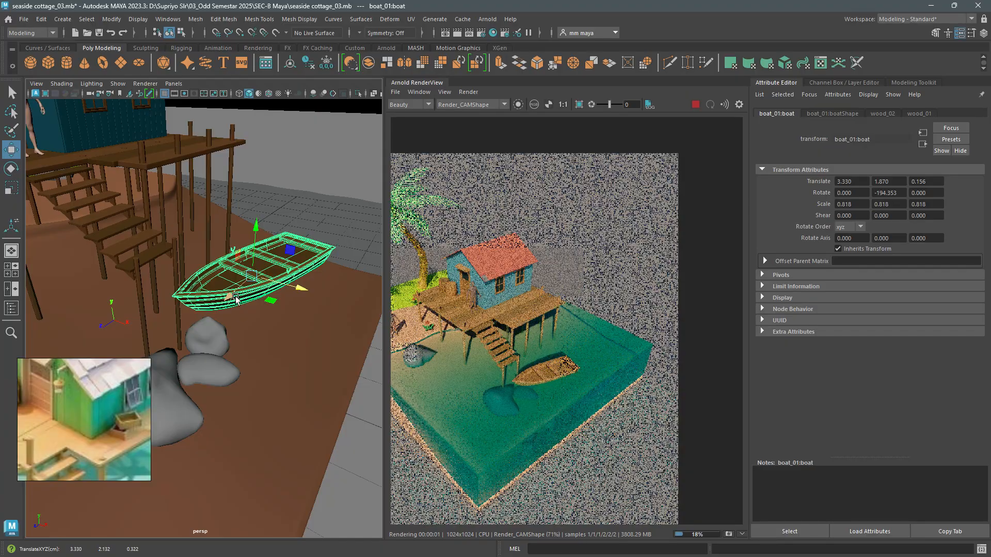
- Raise the boat slightly to a Y translation of 1.888 in the unisolated front view and save the scene
left_click_drag(240, 304, 251, 285, "alt")
key("space")
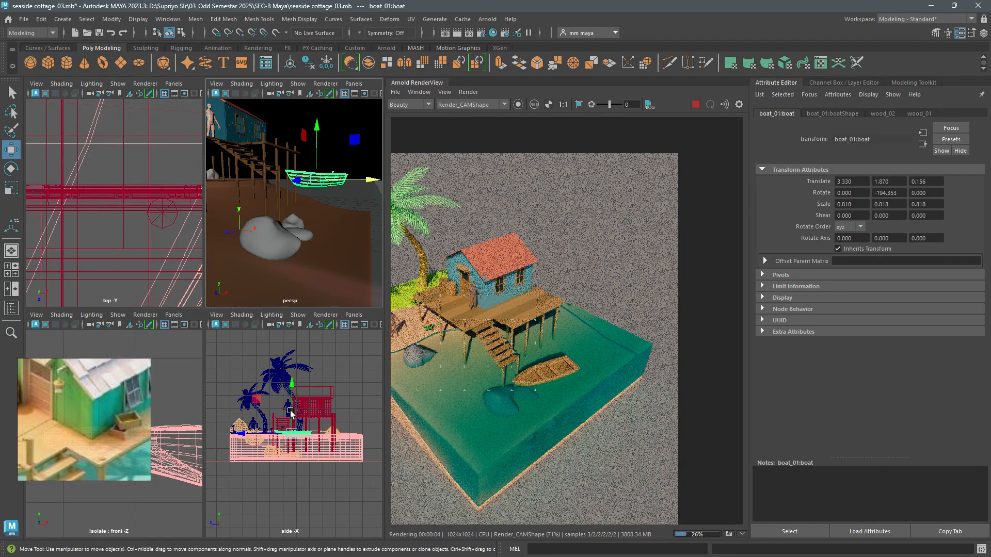
key("space")
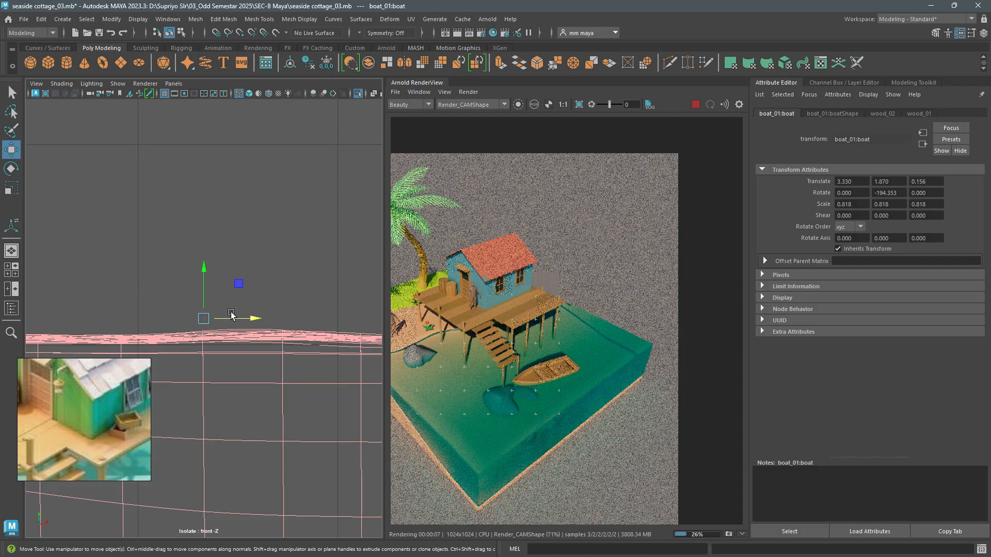
key("ctrl+1")
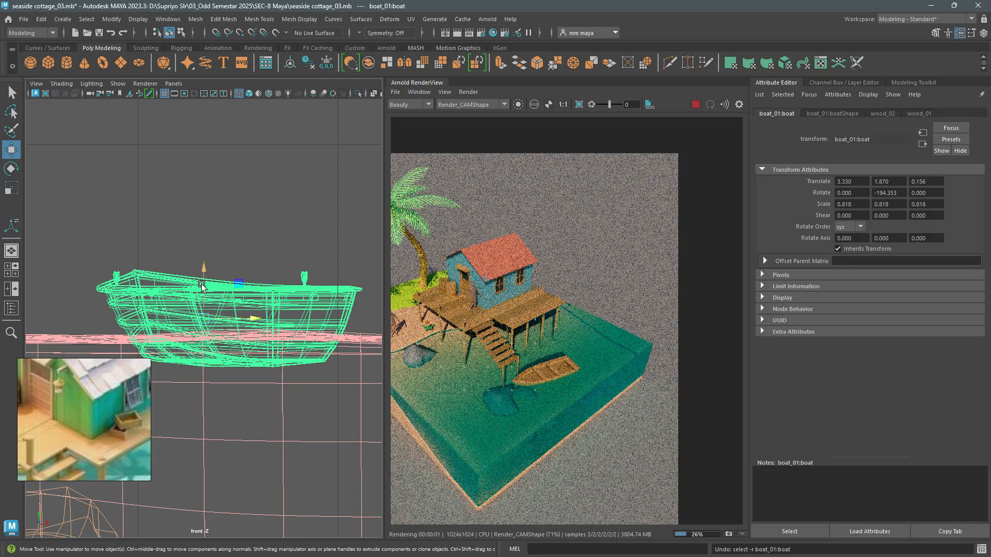
left_click_drag(202, 285, 203, 282)
key("space")
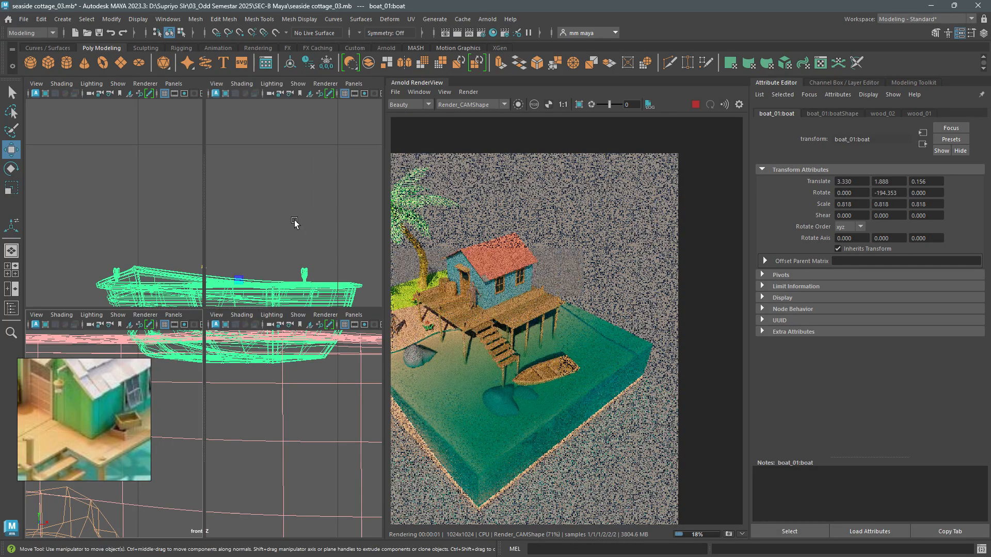
key("space")
left_click_drag(287, 238, 264, 258, "alt")
scroll(261, 296, "down", 2)
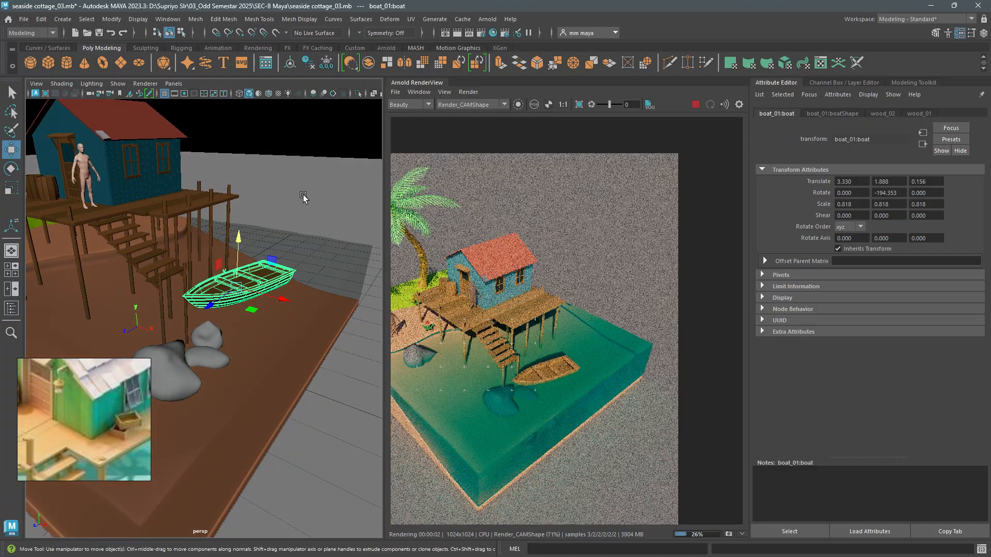
left_click(303, 214)
key("ctrl+s")
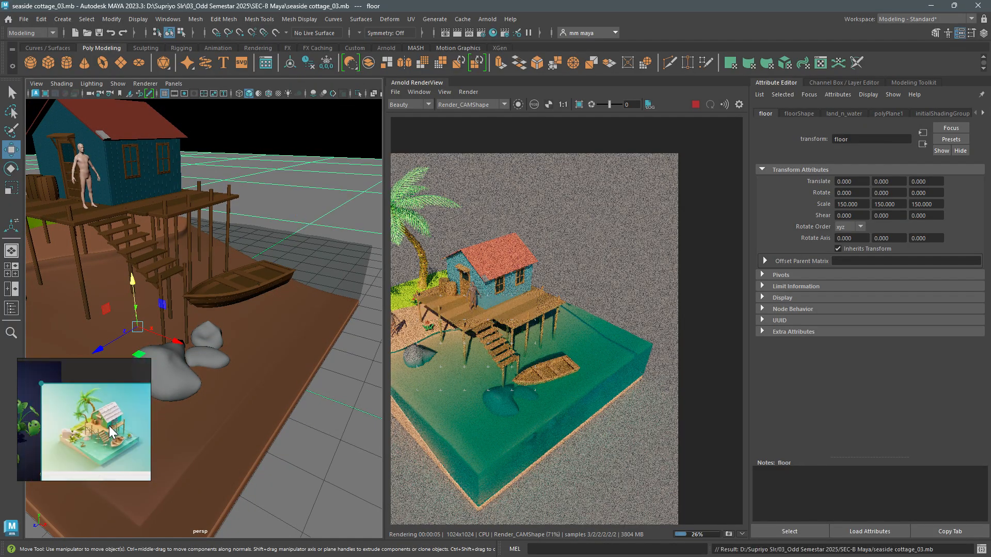
- Compare the Arnold render of the whole scene with the reference picture, examining the cottage, deck and boat
scroll(284, 282, "up", 2)
scroll(283, 282, "down", 5)
left_click_drag(264, 277, 258, 261, "alt")
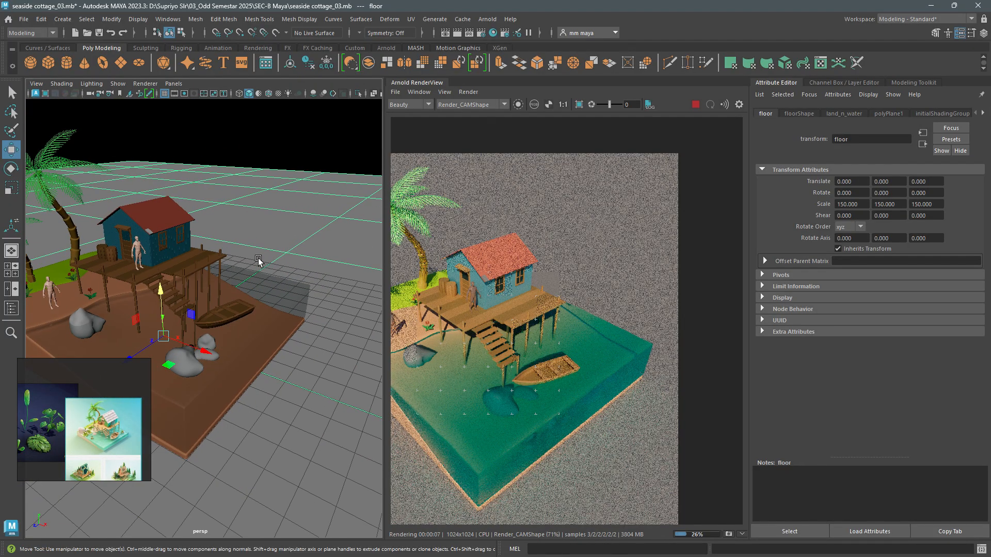
scroll(117, 413, "up", 2)
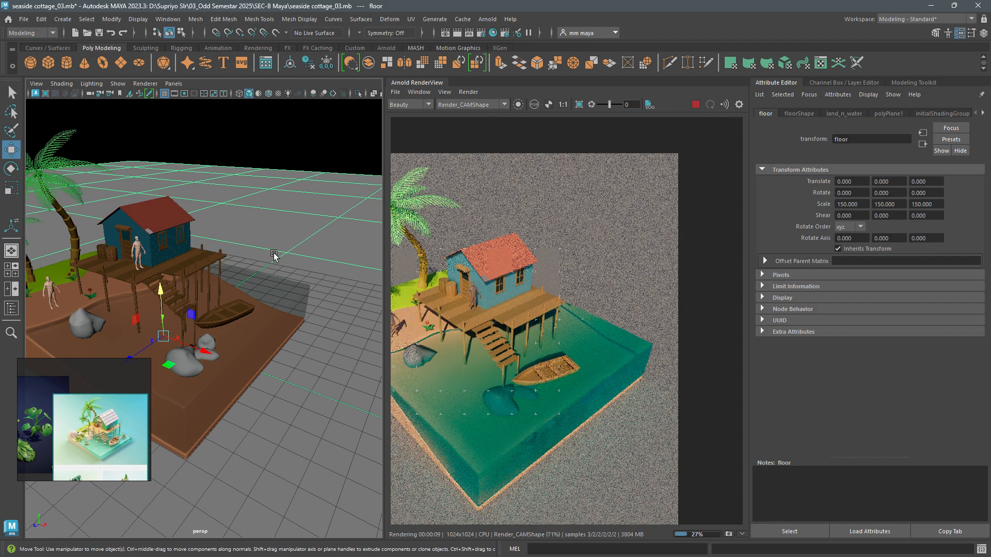
scroll(541, 349, "down", 6)
scroll(540, 349, "up", 4)
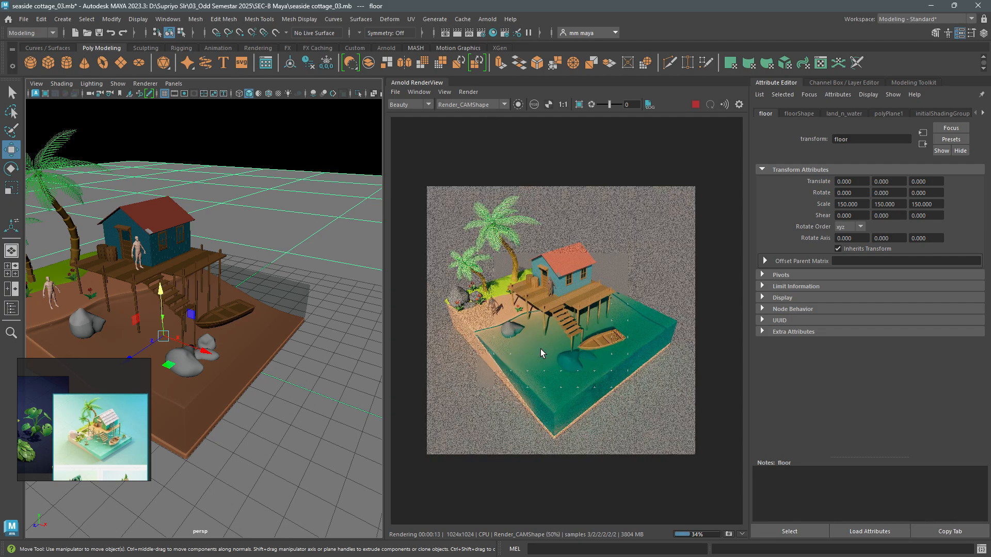
scroll(549, 317, "up", 3)
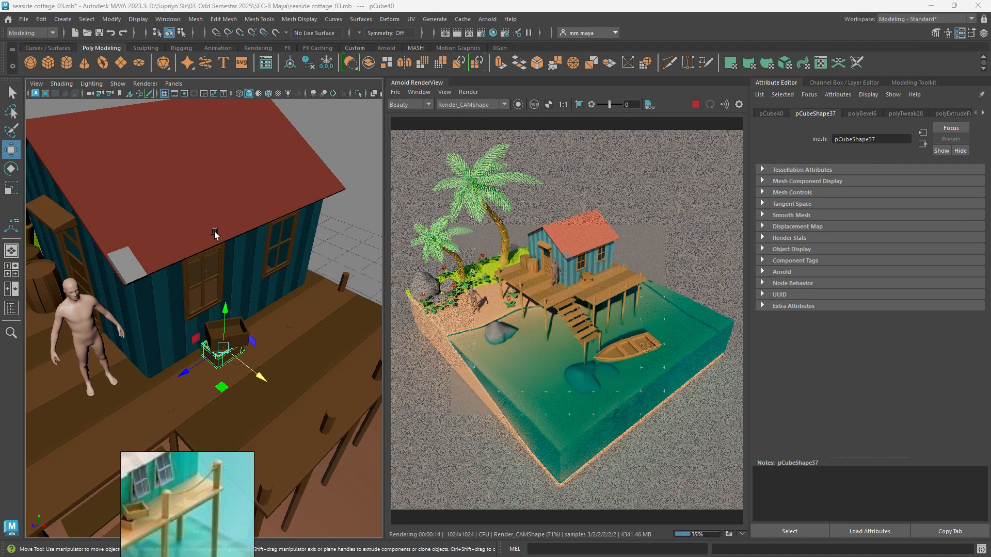
scroll(215, 233, "down", 3)
scroll(491, 254, "down", 1)
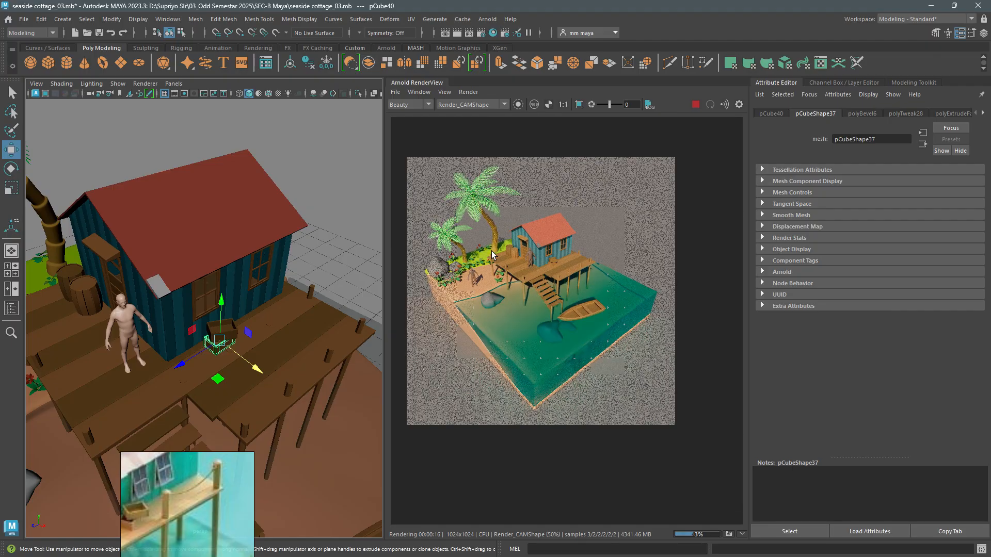
scroll(517, 272, "up", 1)
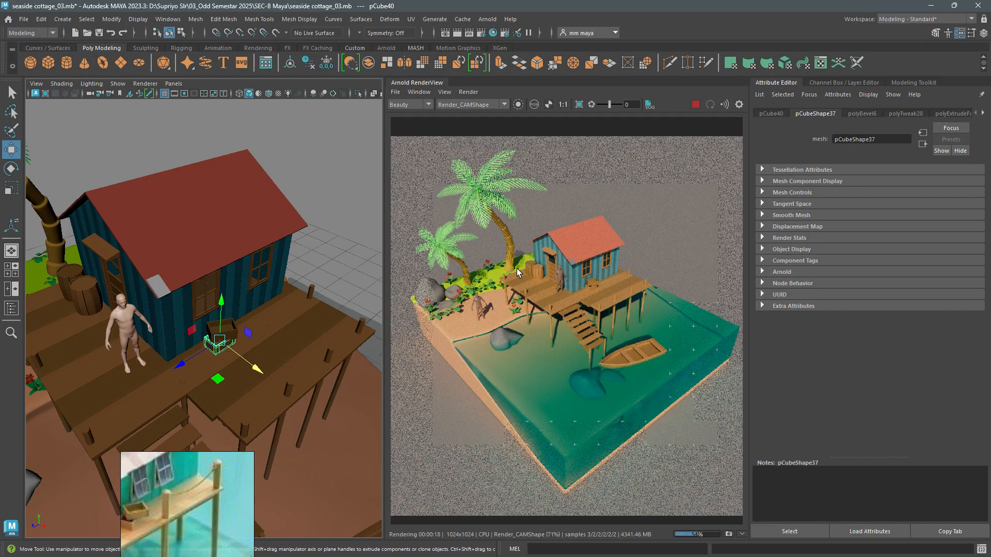